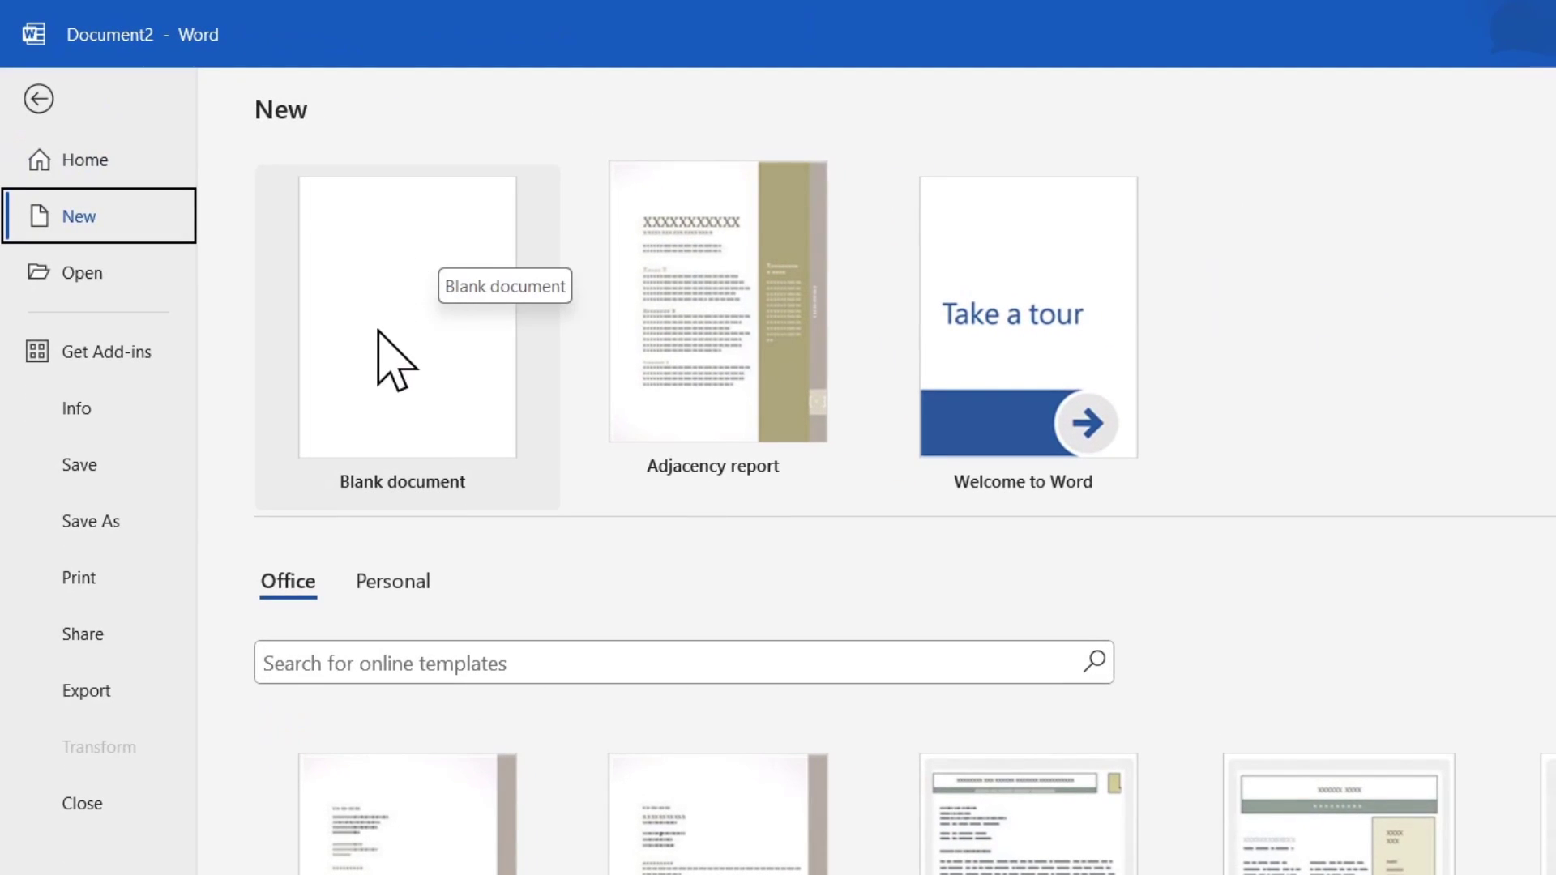
# Create a blank document and set its paper size to A4.
pyautogui.click(379, 332)
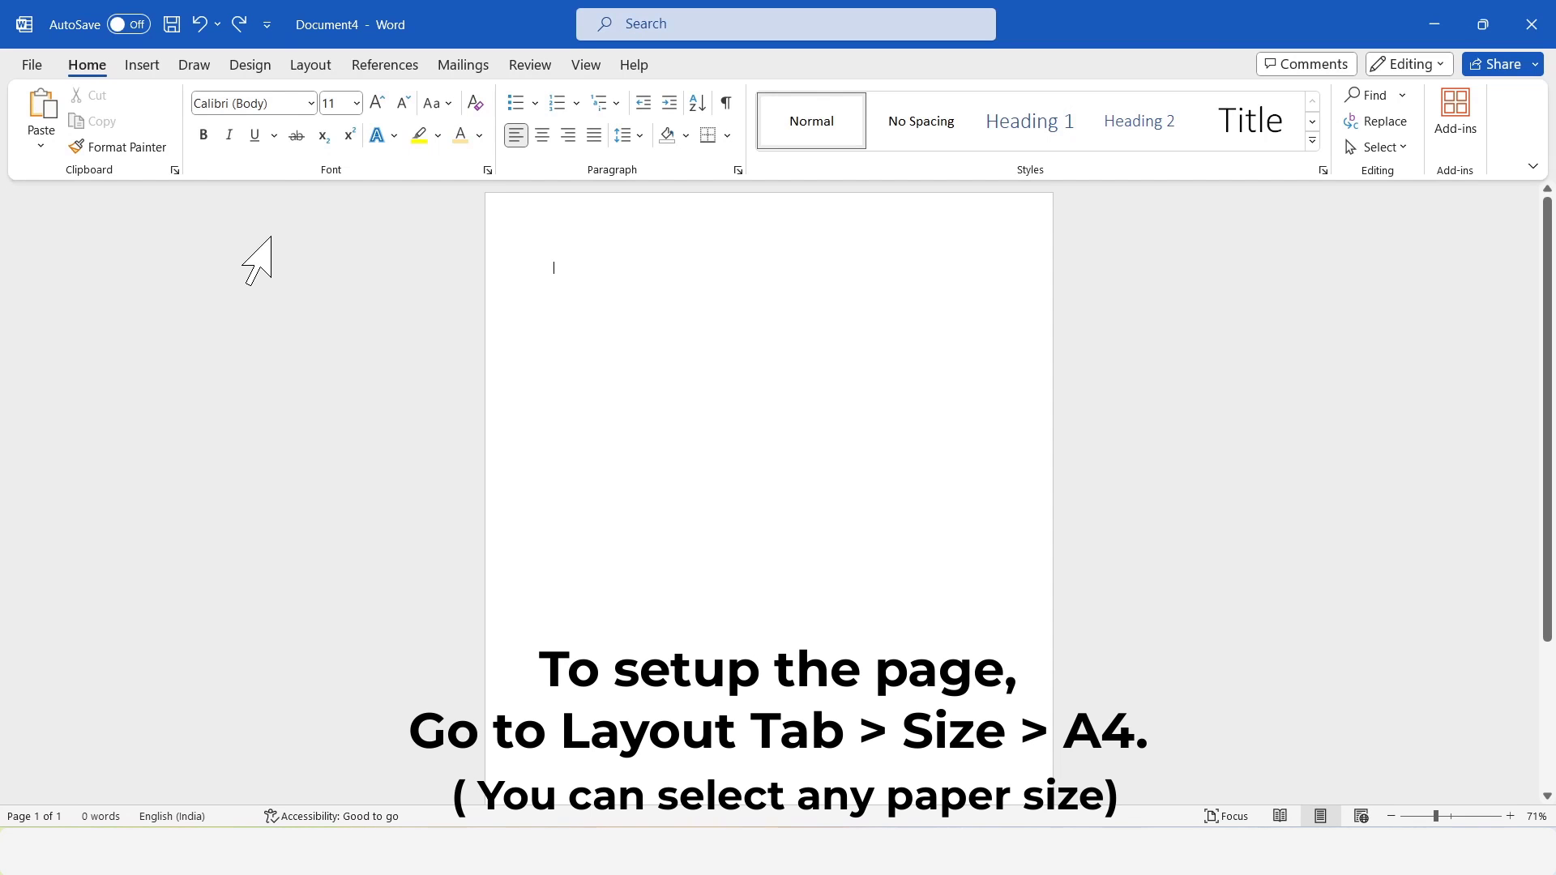
pyautogui.click(317, 62)
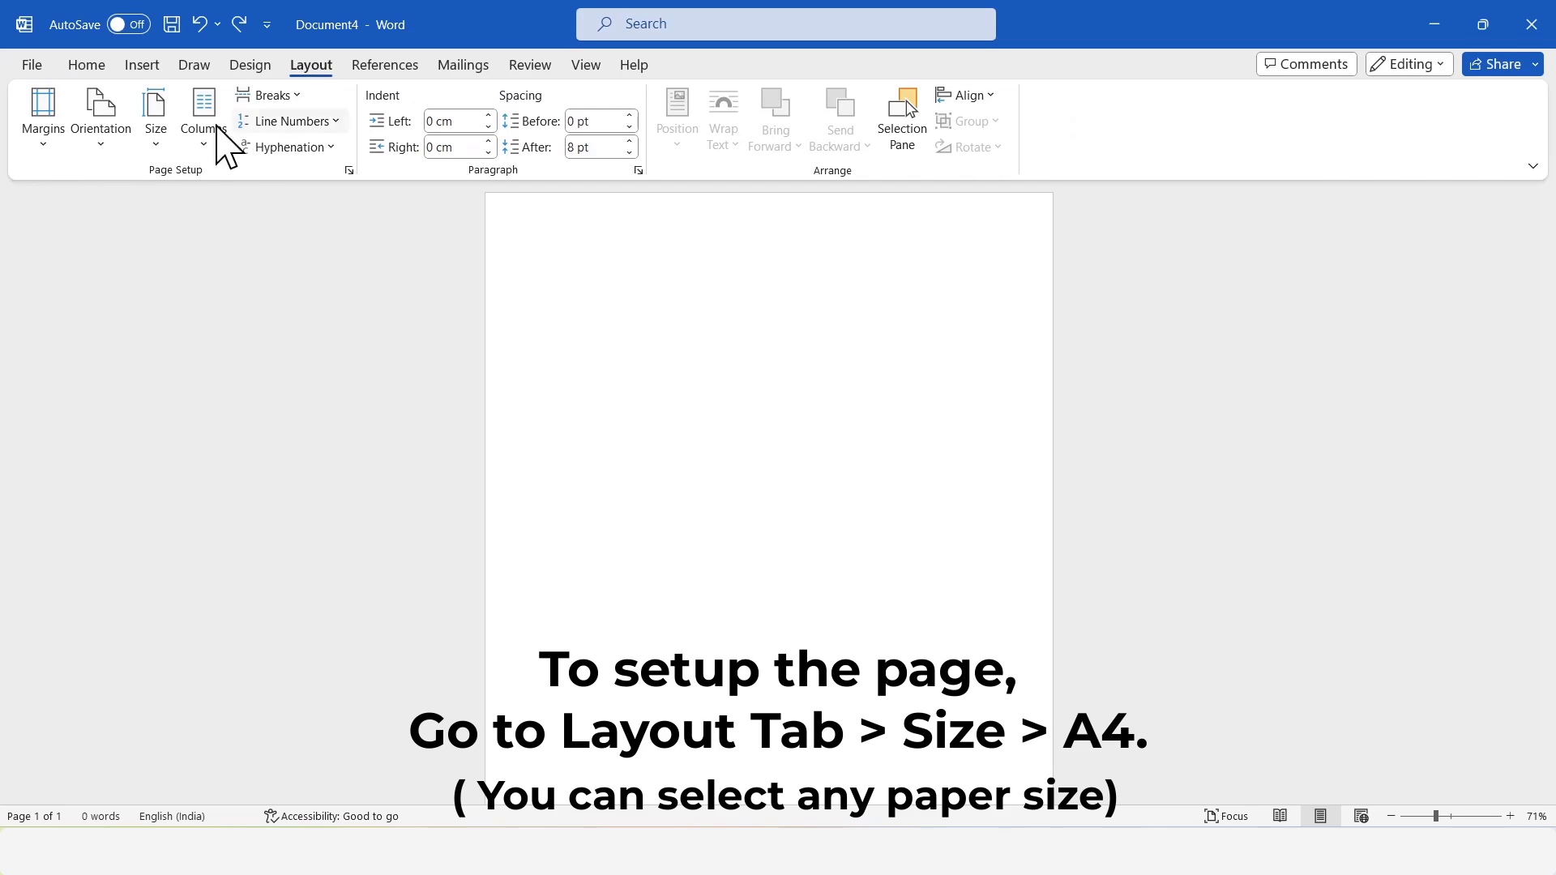
pyautogui.click(159, 150)
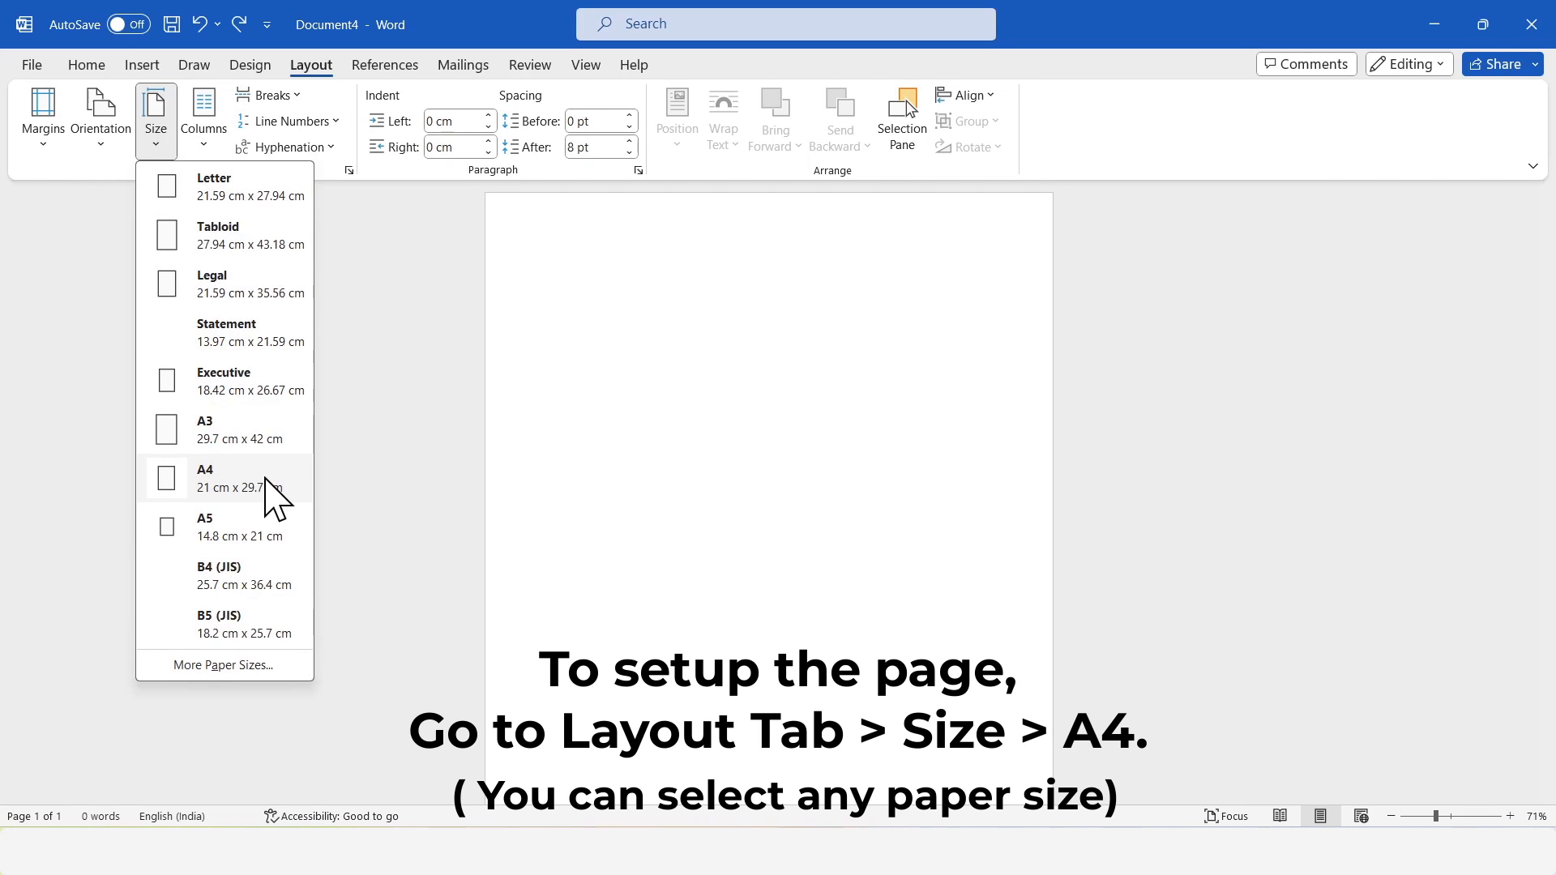
pyautogui.click(265, 480)
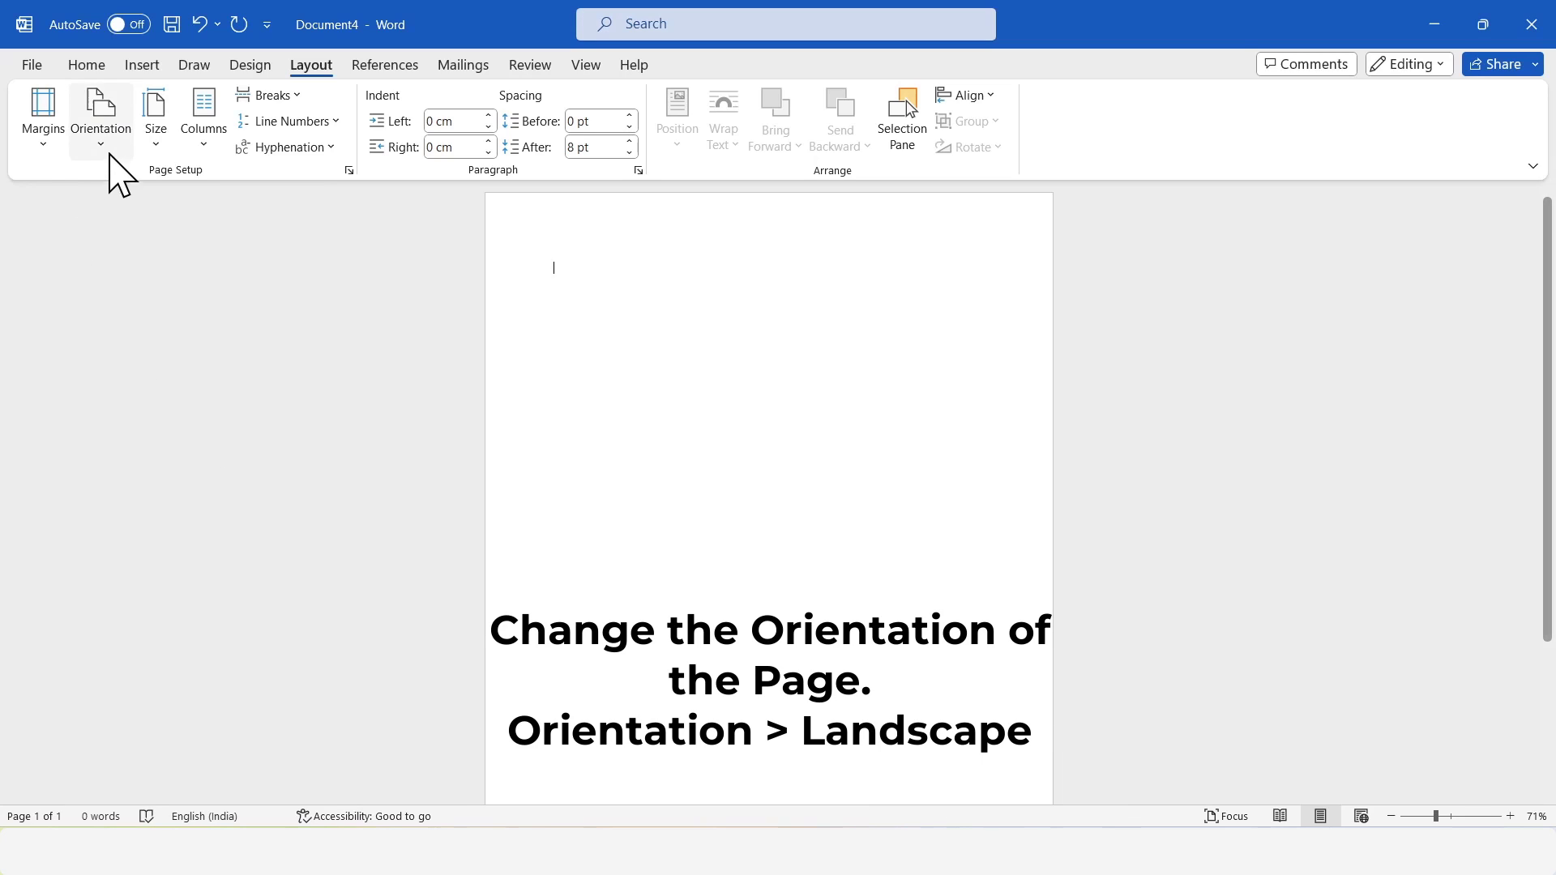
# Set the page to landscape orientation with 0.5 cm margins on all four sides.
pyautogui.click(111, 150)
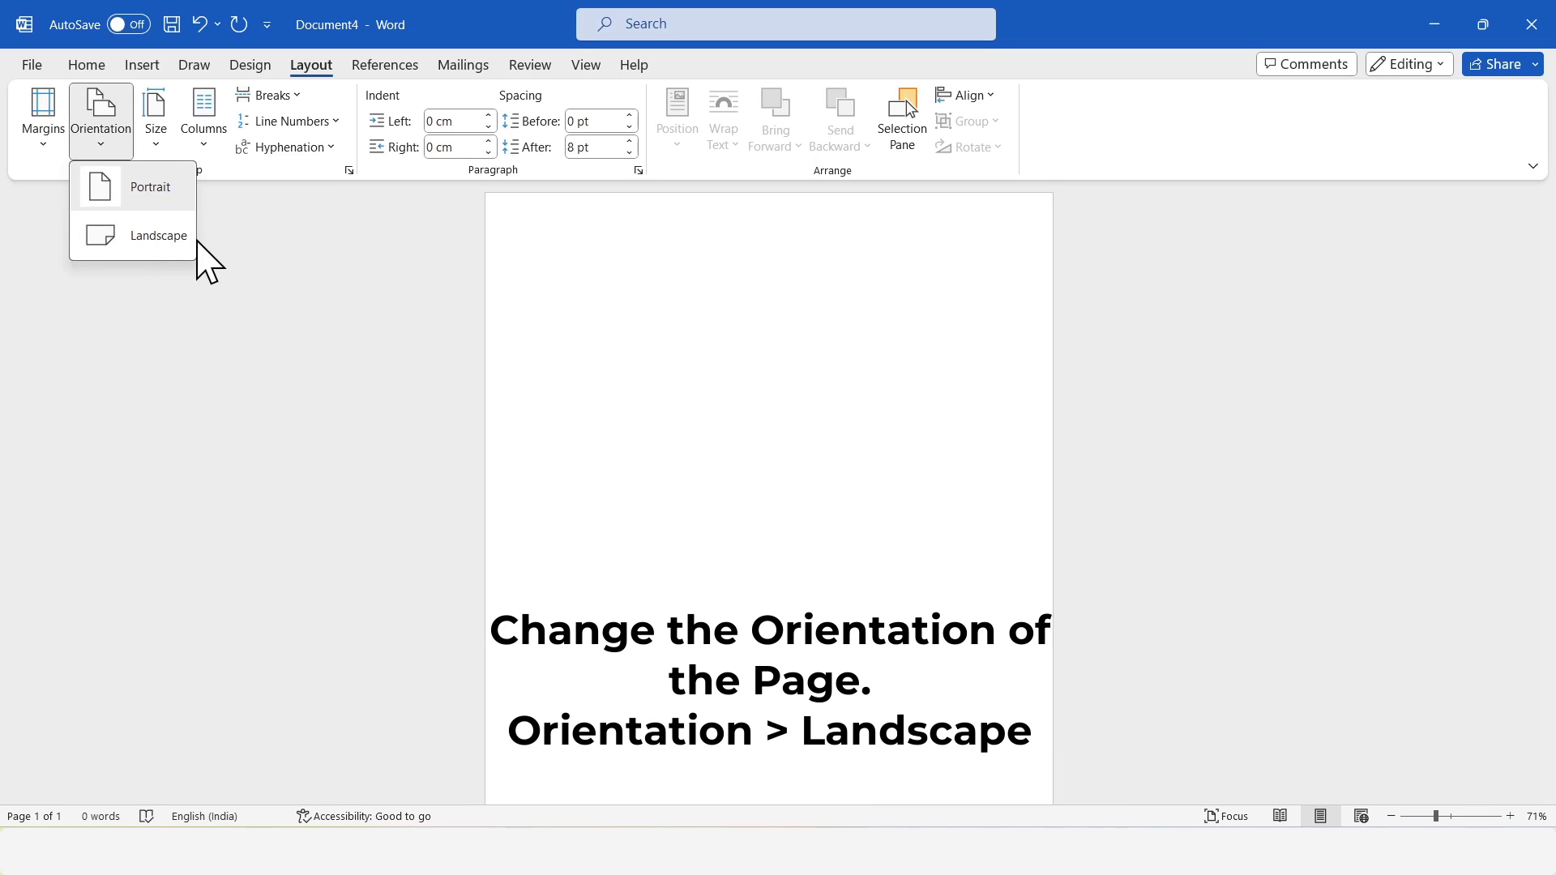
pyautogui.click(164, 238)
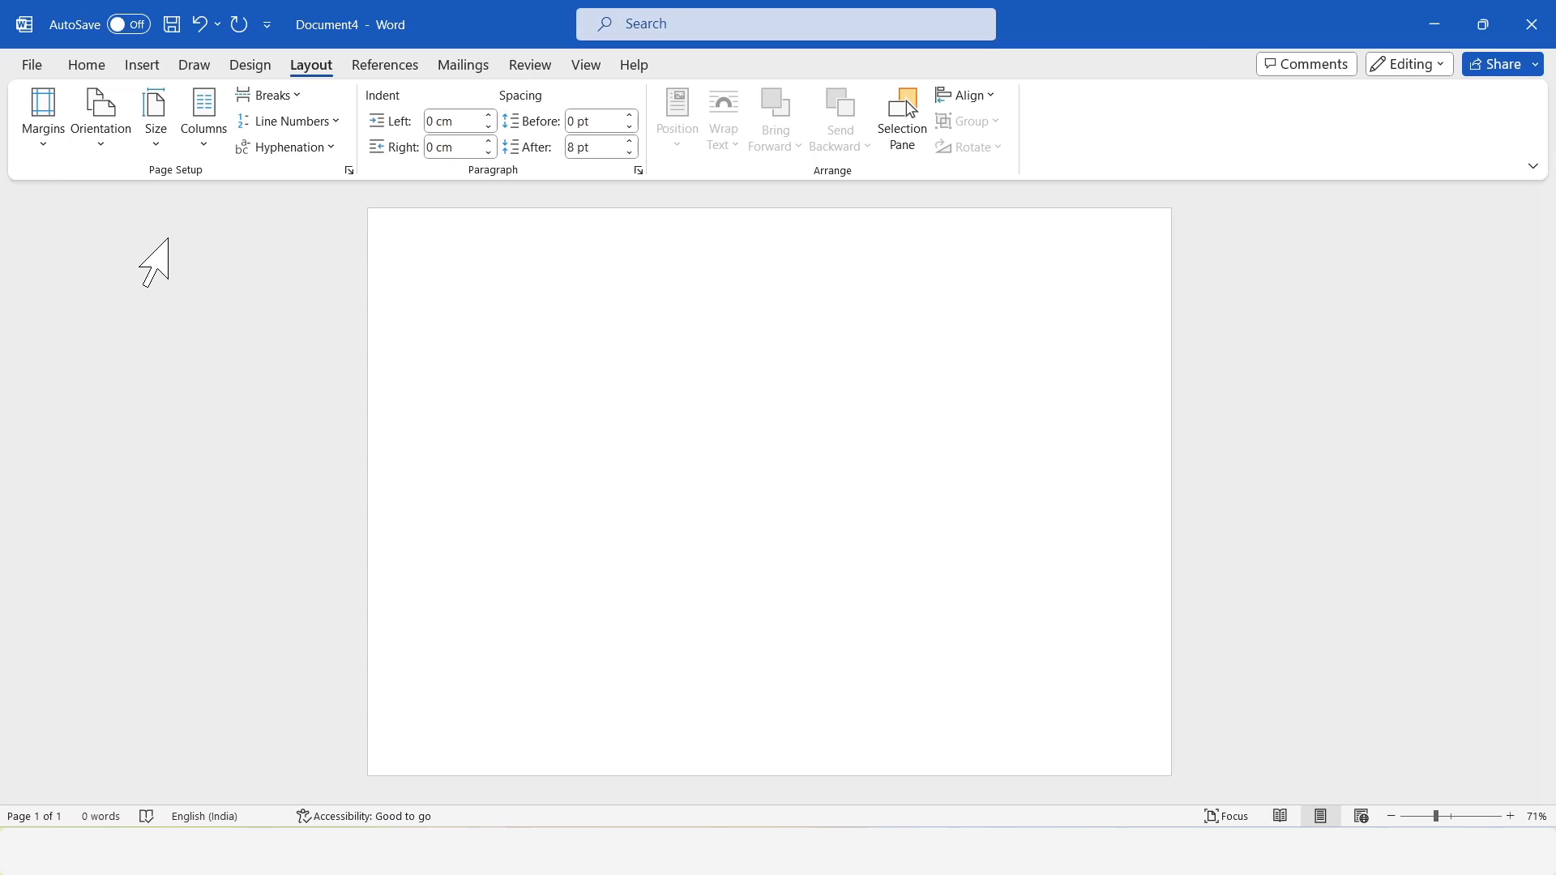
pyautogui.click(50, 154)
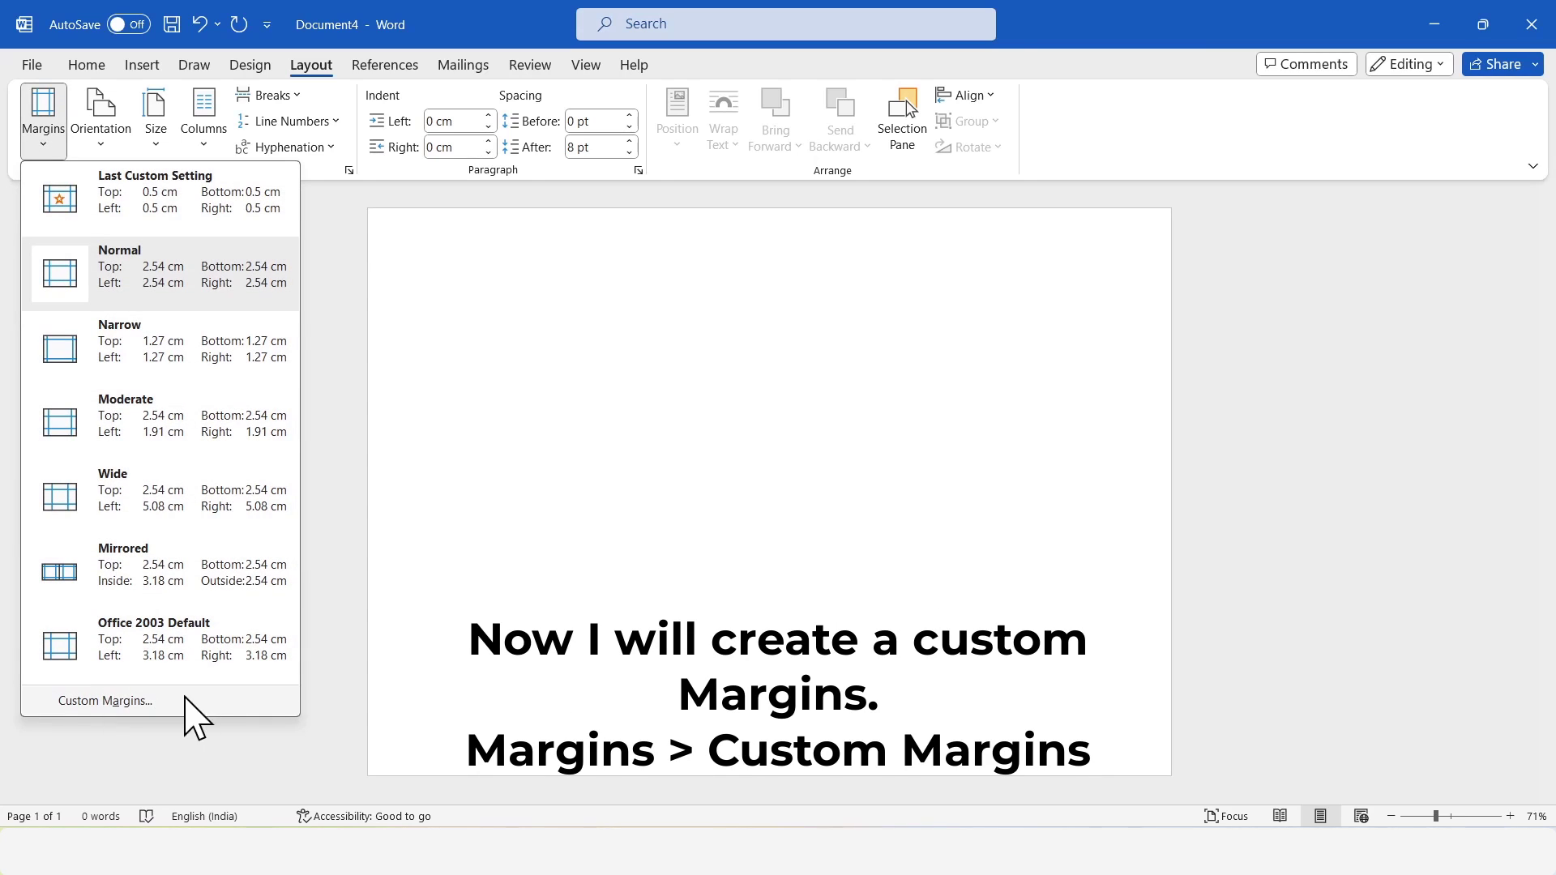
pyautogui.click(215, 700)
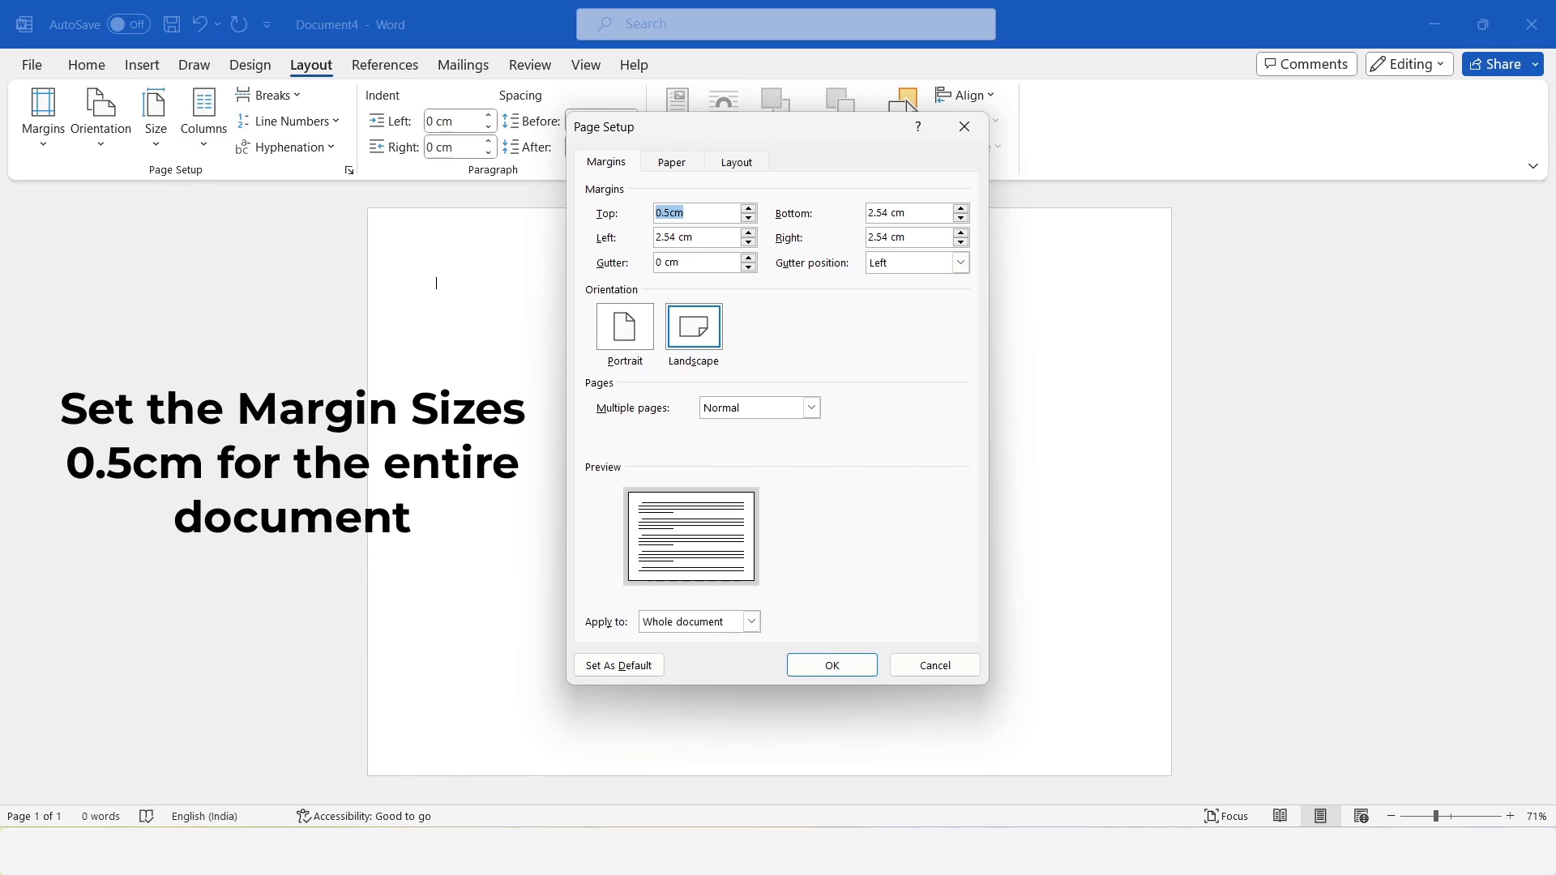
pyautogui.press('Tab')
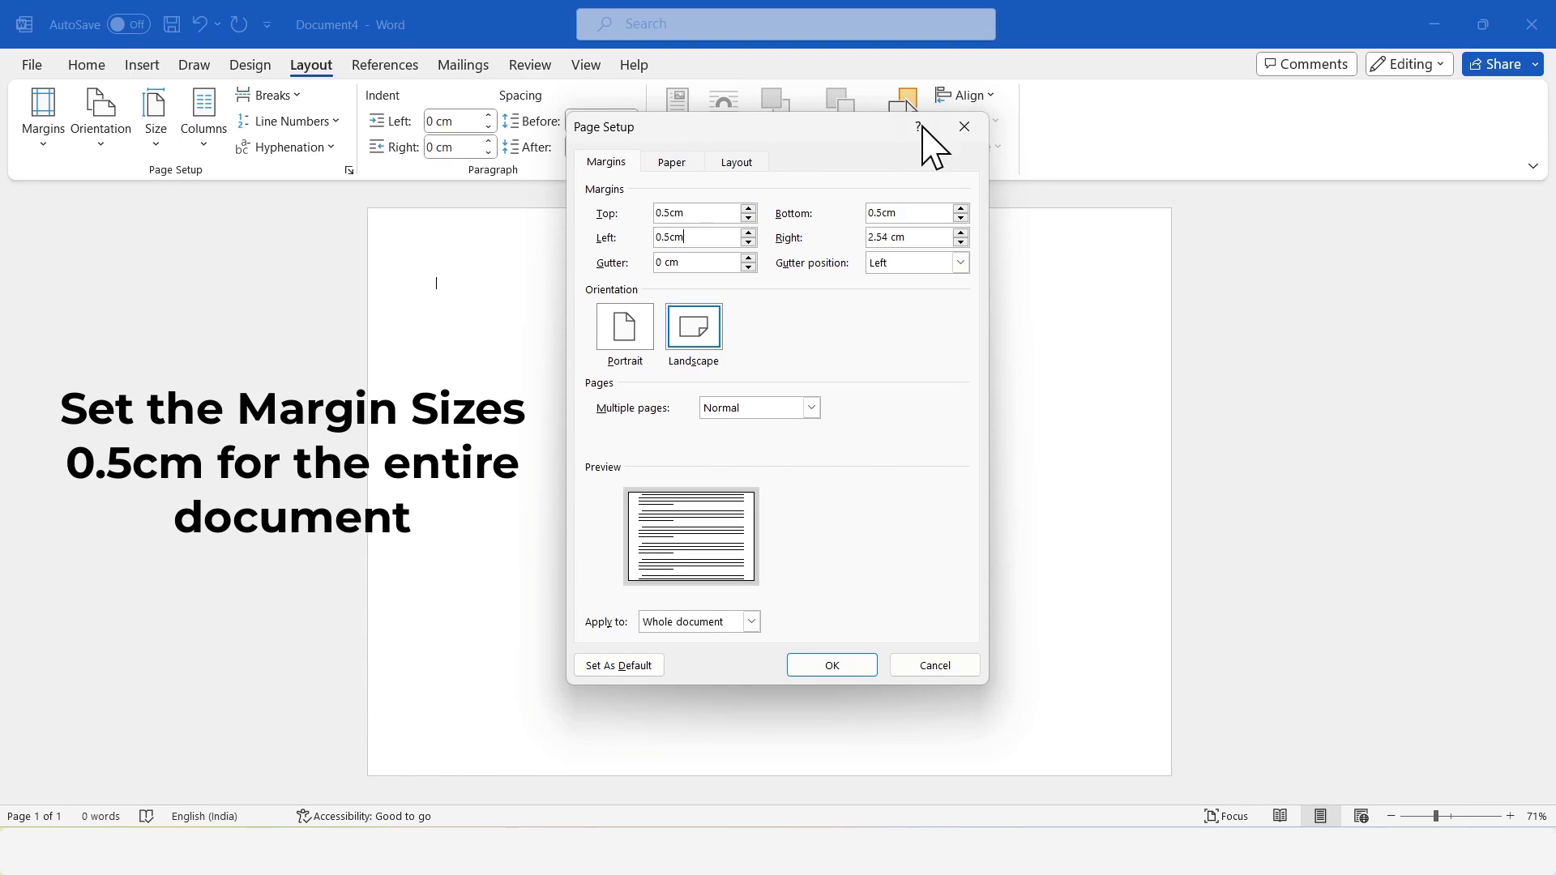
pyautogui.press('Tab')
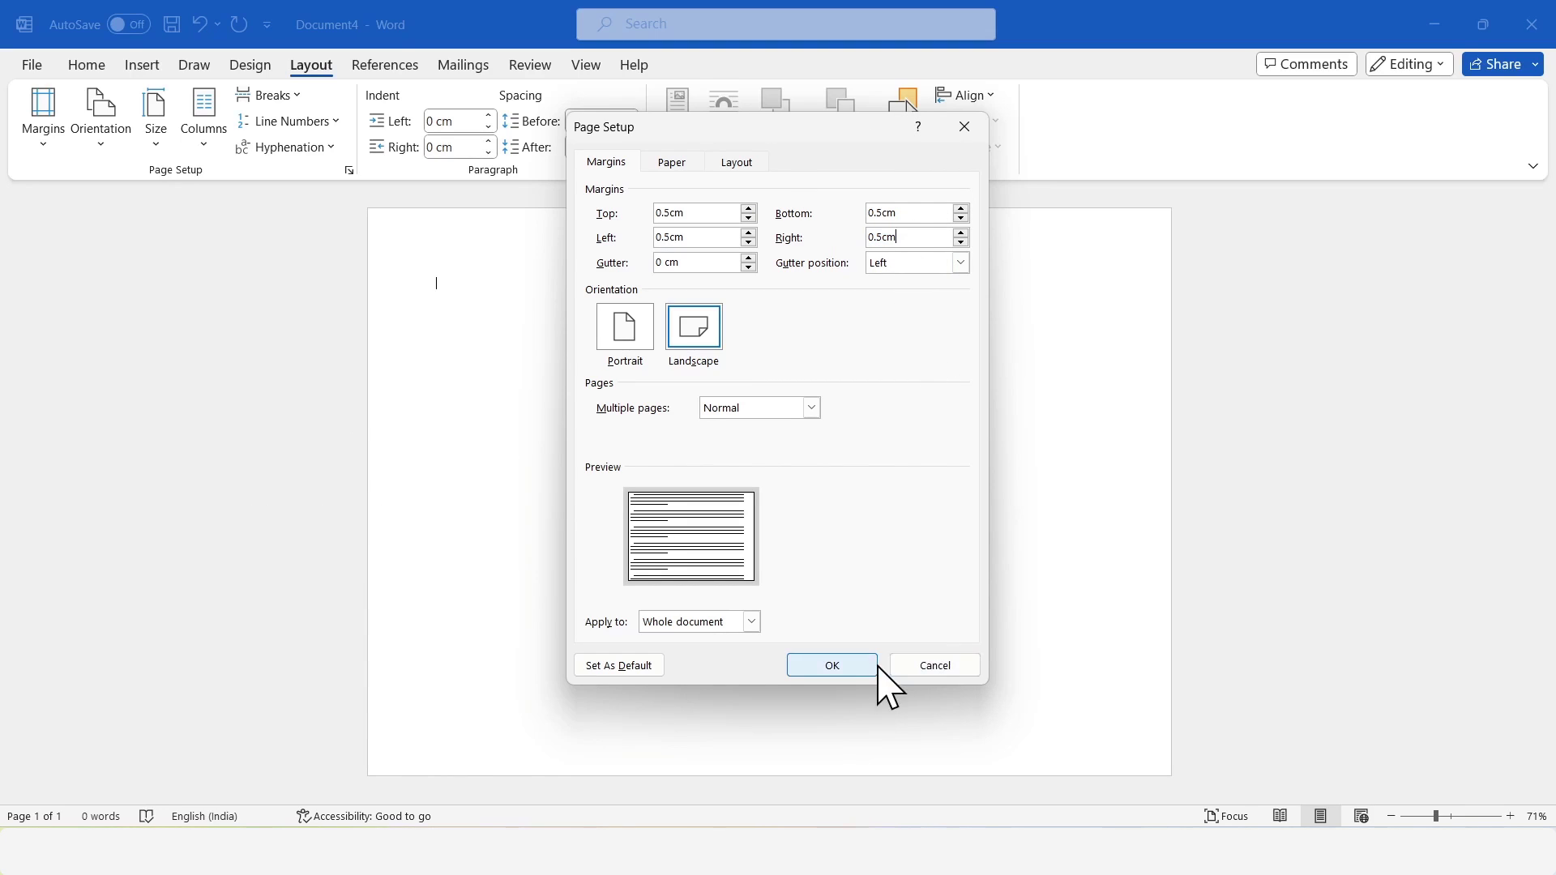
pyautogui.click(849, 669)
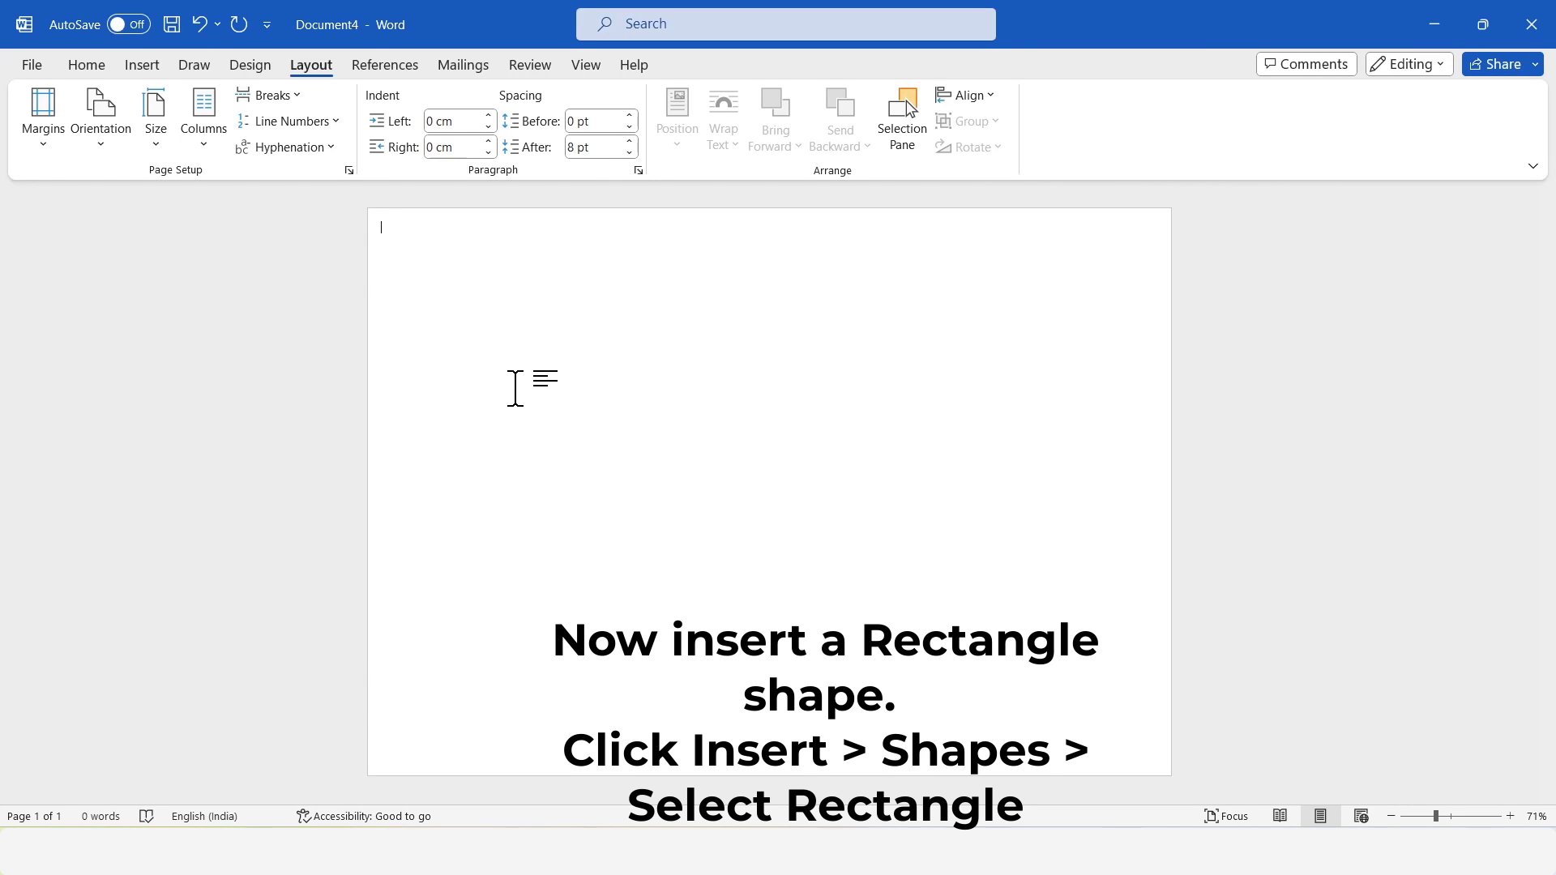
# Draw a rectangle about 20.95 cm high and 9.6 cm wide over the right third of the page.
pyautogui.click(148, 66)
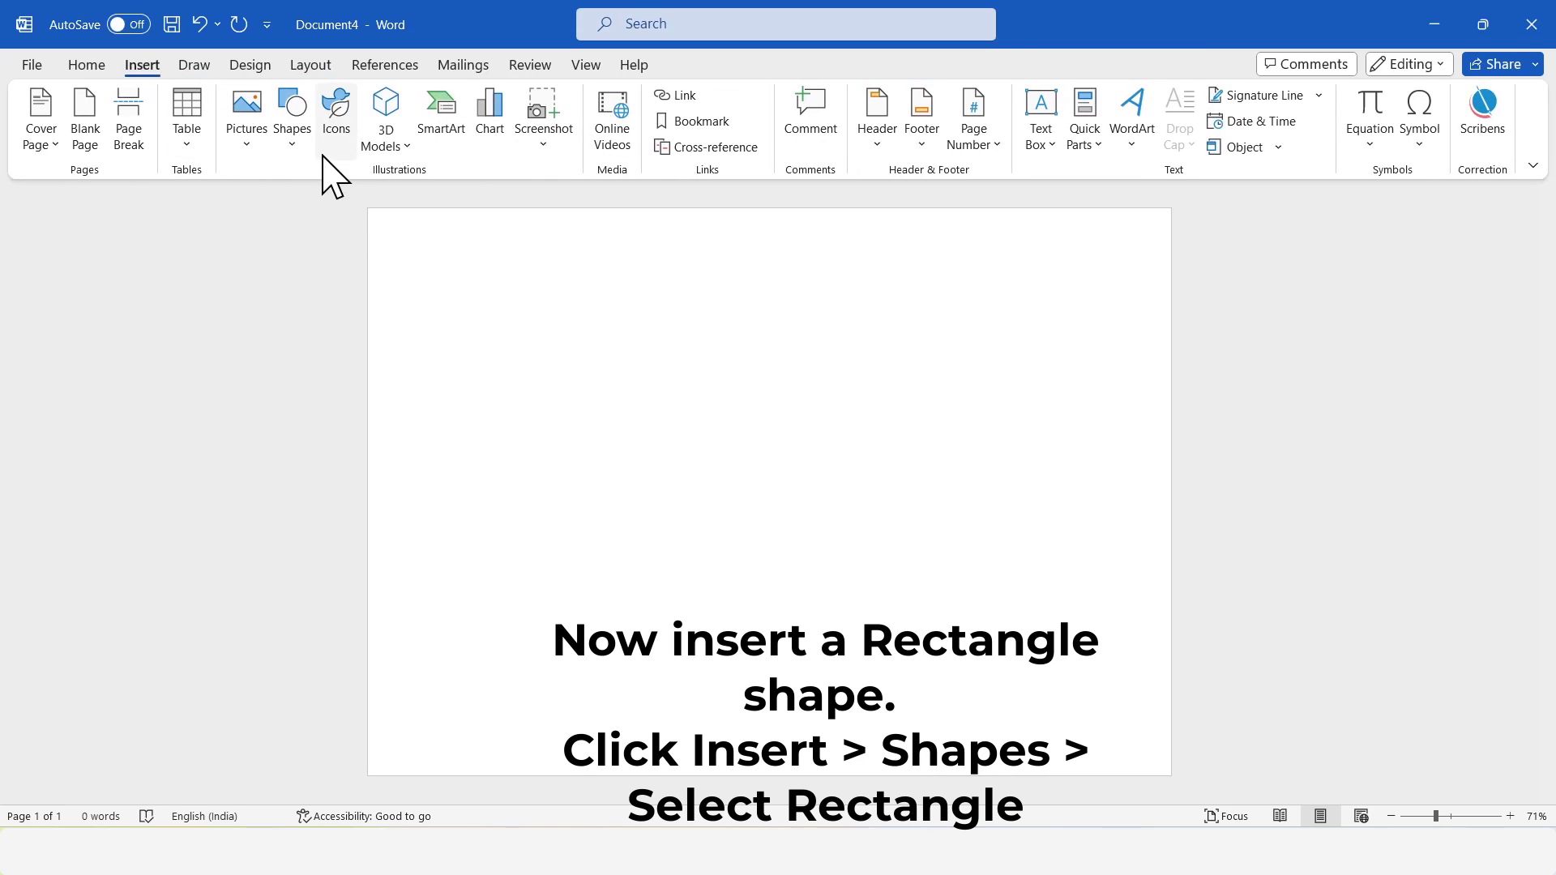
pyautogui.click(297, 151)
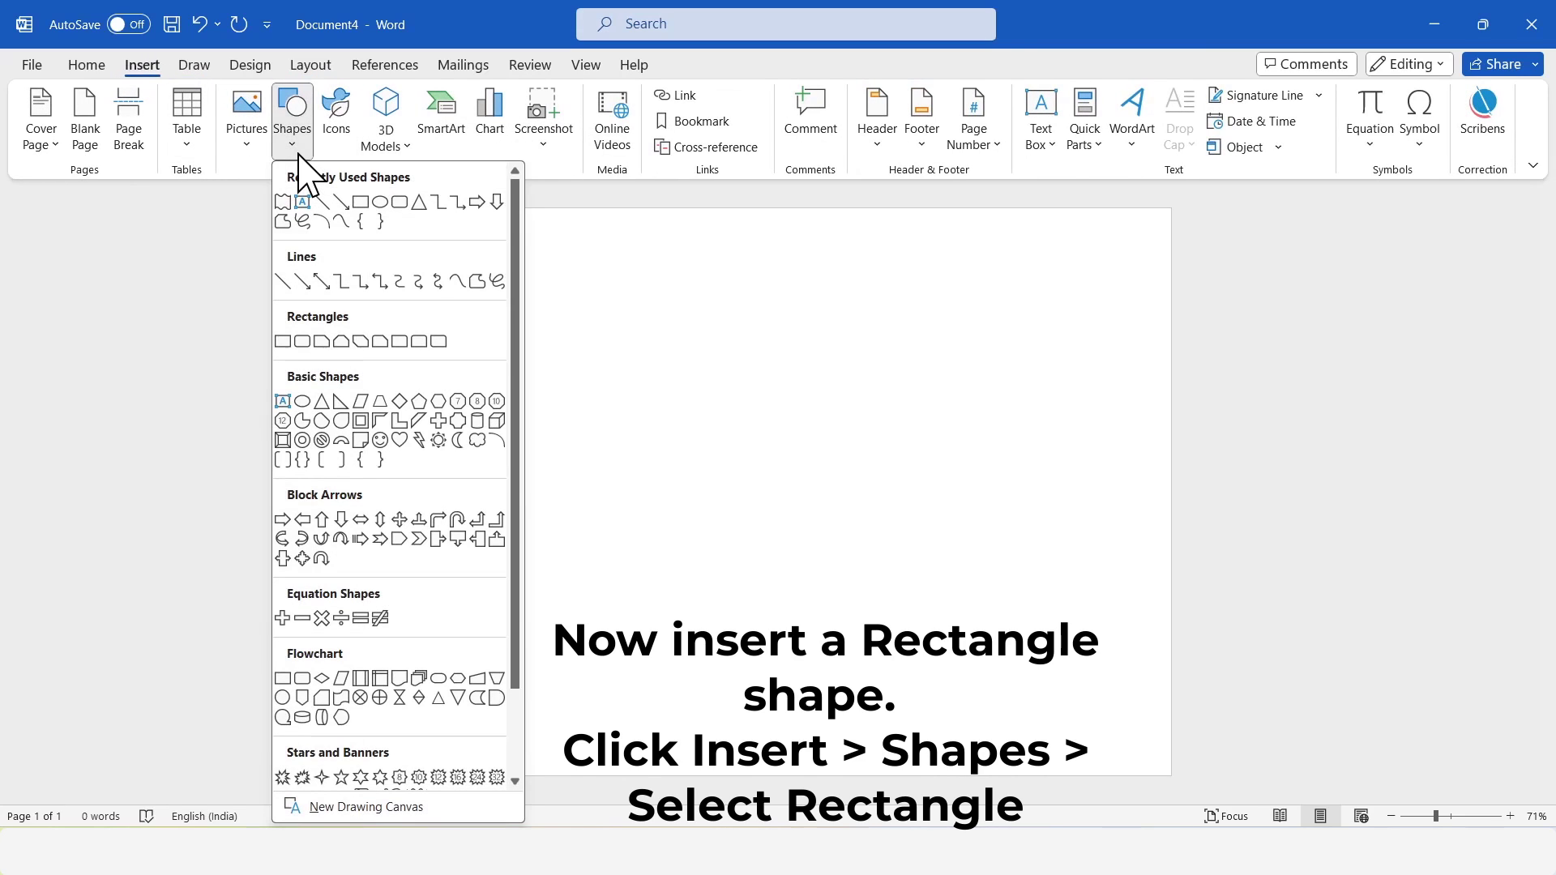
pyautogui.click(283, 341)
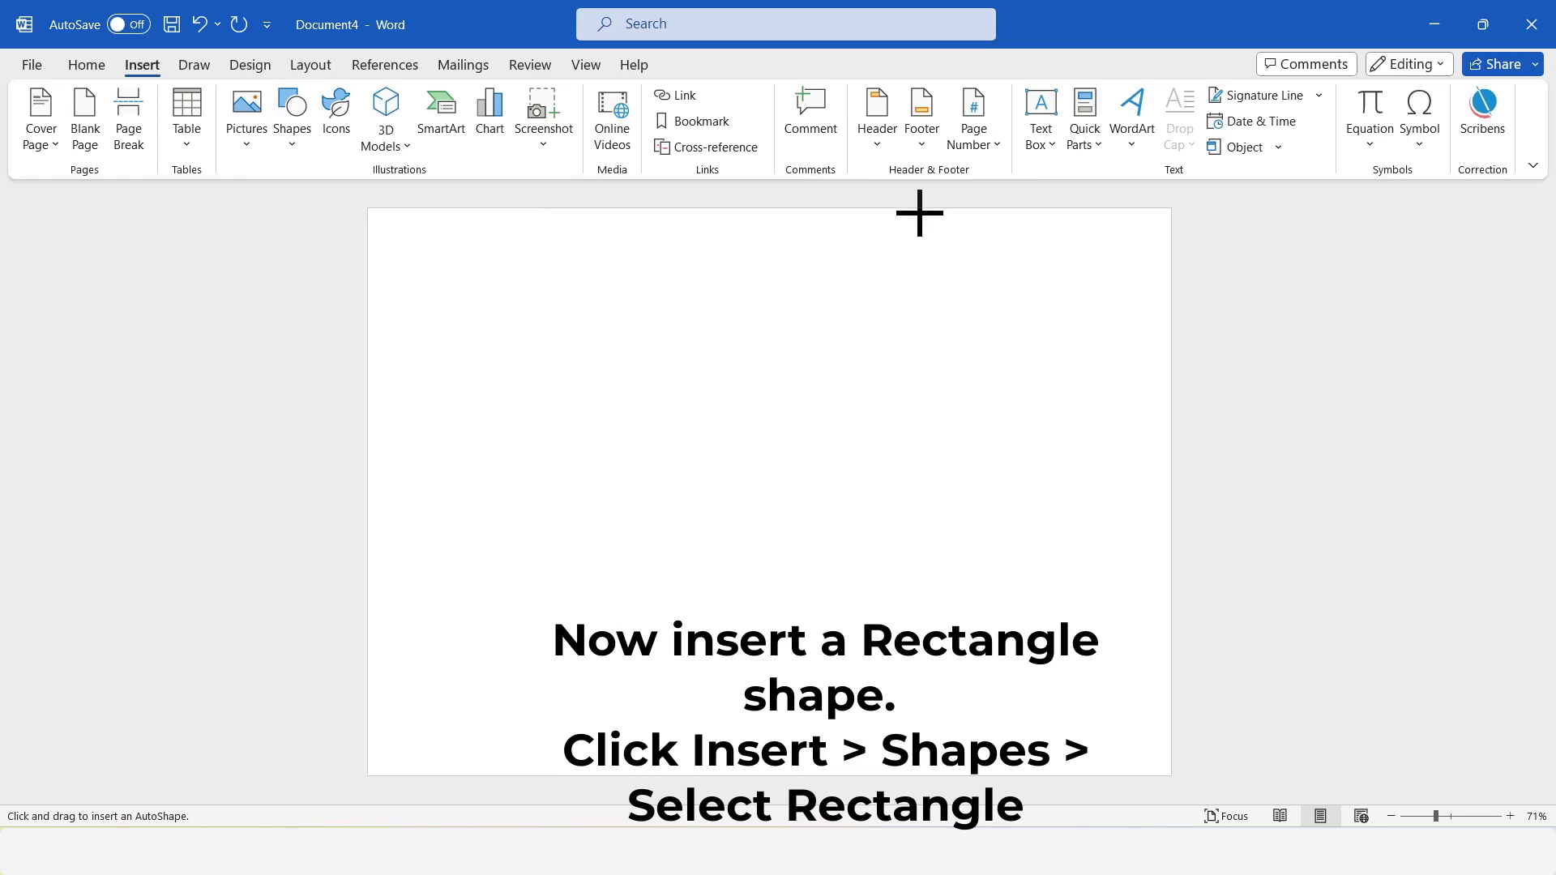
pyautogui.moveTo(916, 215); pyautogui.dragTo(1174, 781)
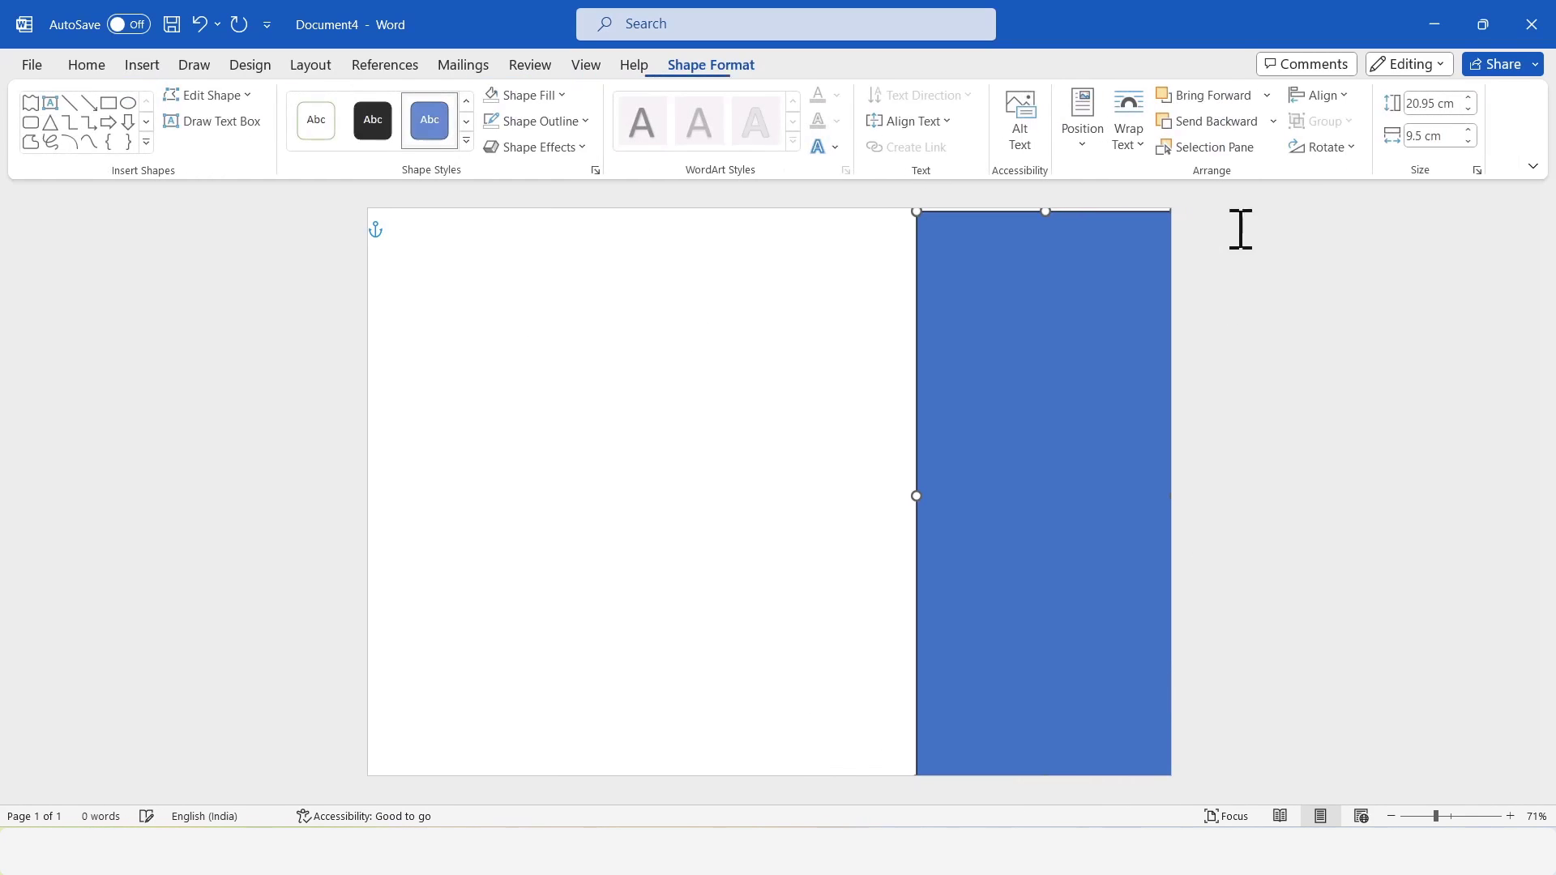
# Widen the rectangle to 9.9 cm, align it with the page's top right corner and stretch its height to about 21.19 cm.
pyautogui.click(1469, 129)
pyautogui.click(1470, 130)
pyautogui.click(1470, 130)
pyautogui.moveTo(1037, 318)
pyautogui.mouseDown()
pyautogui.moveTo(1011, 313)
pyautogui.moveTo(1027, 312)
pyautogui.mouseUp()
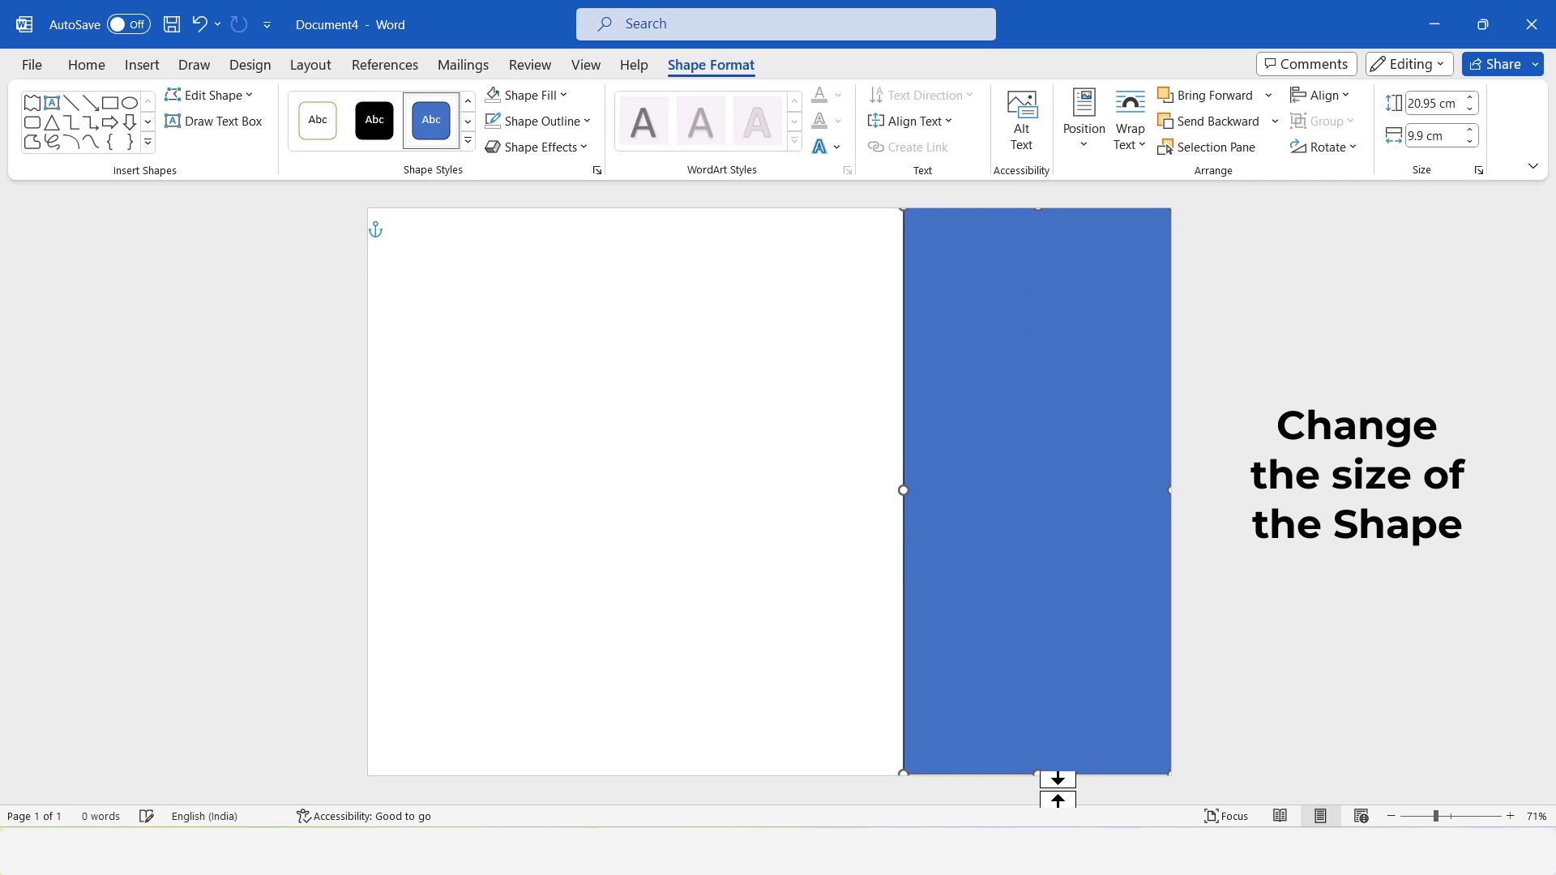
pyautogui.moveTo(1038, 774); pyautogui.dragTo(1042, 782)
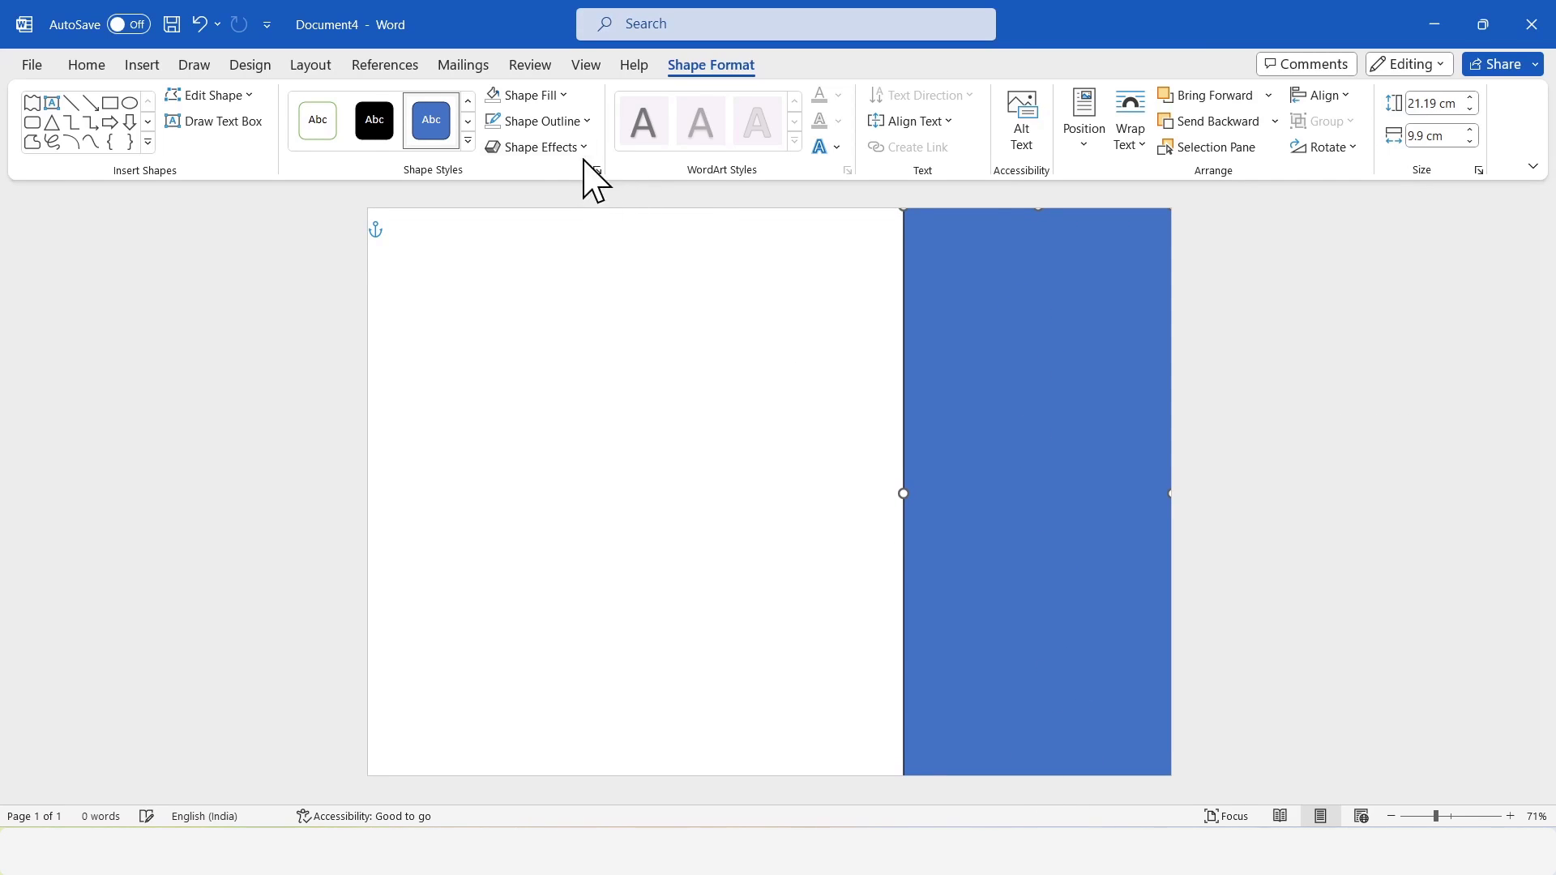
# Remove the rectangle's outline and fill it with the recently used medium brown.
pyautogui.click(545, 121)
pyautogui.click(542, 444)
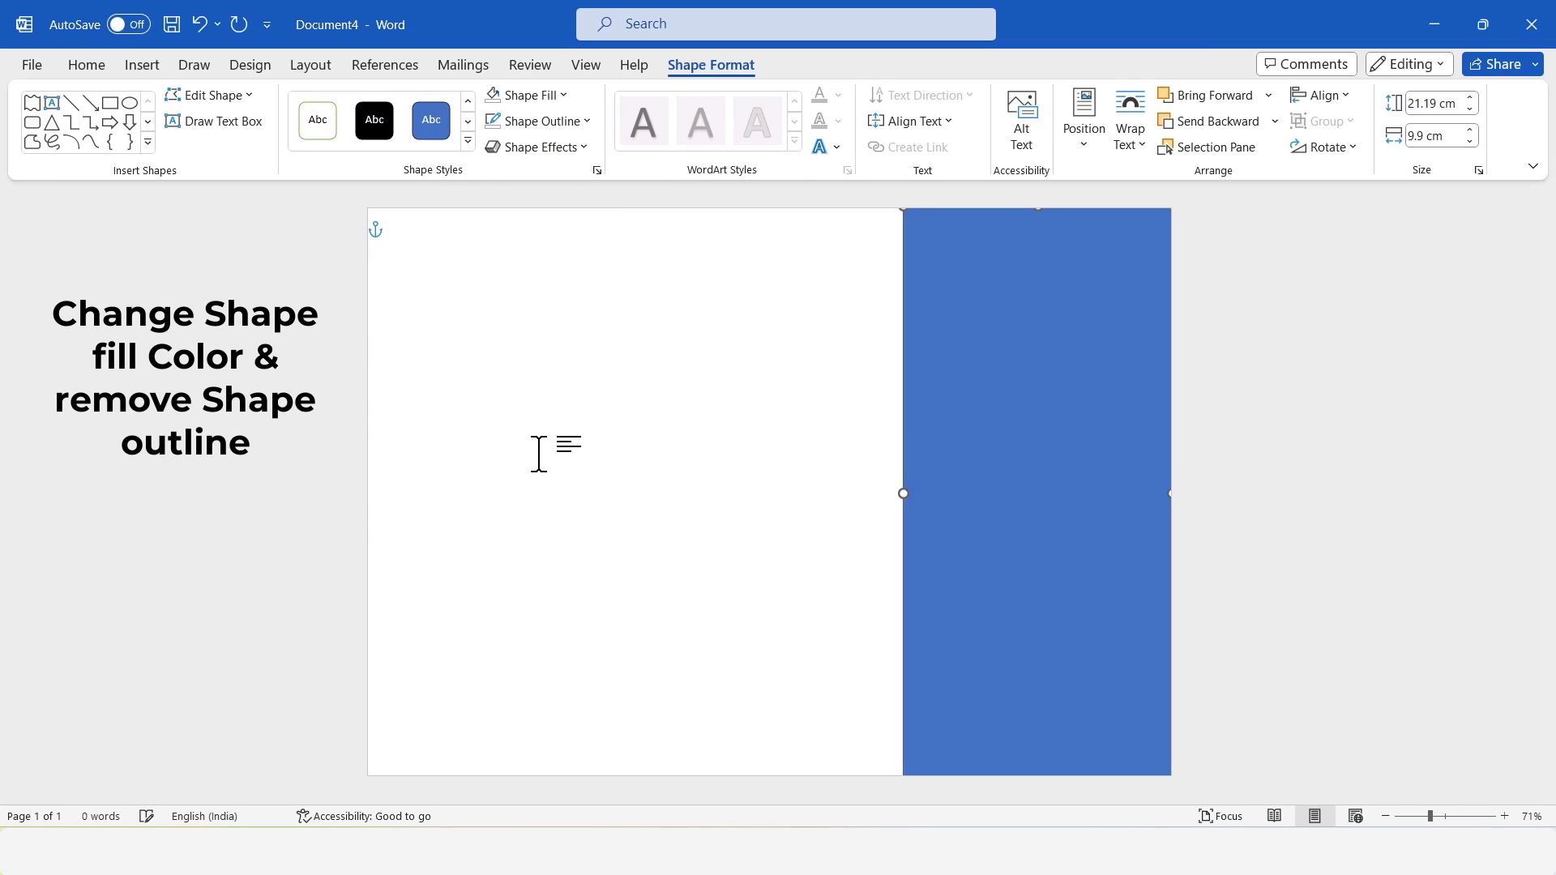
pyautogui.click(534, 97)
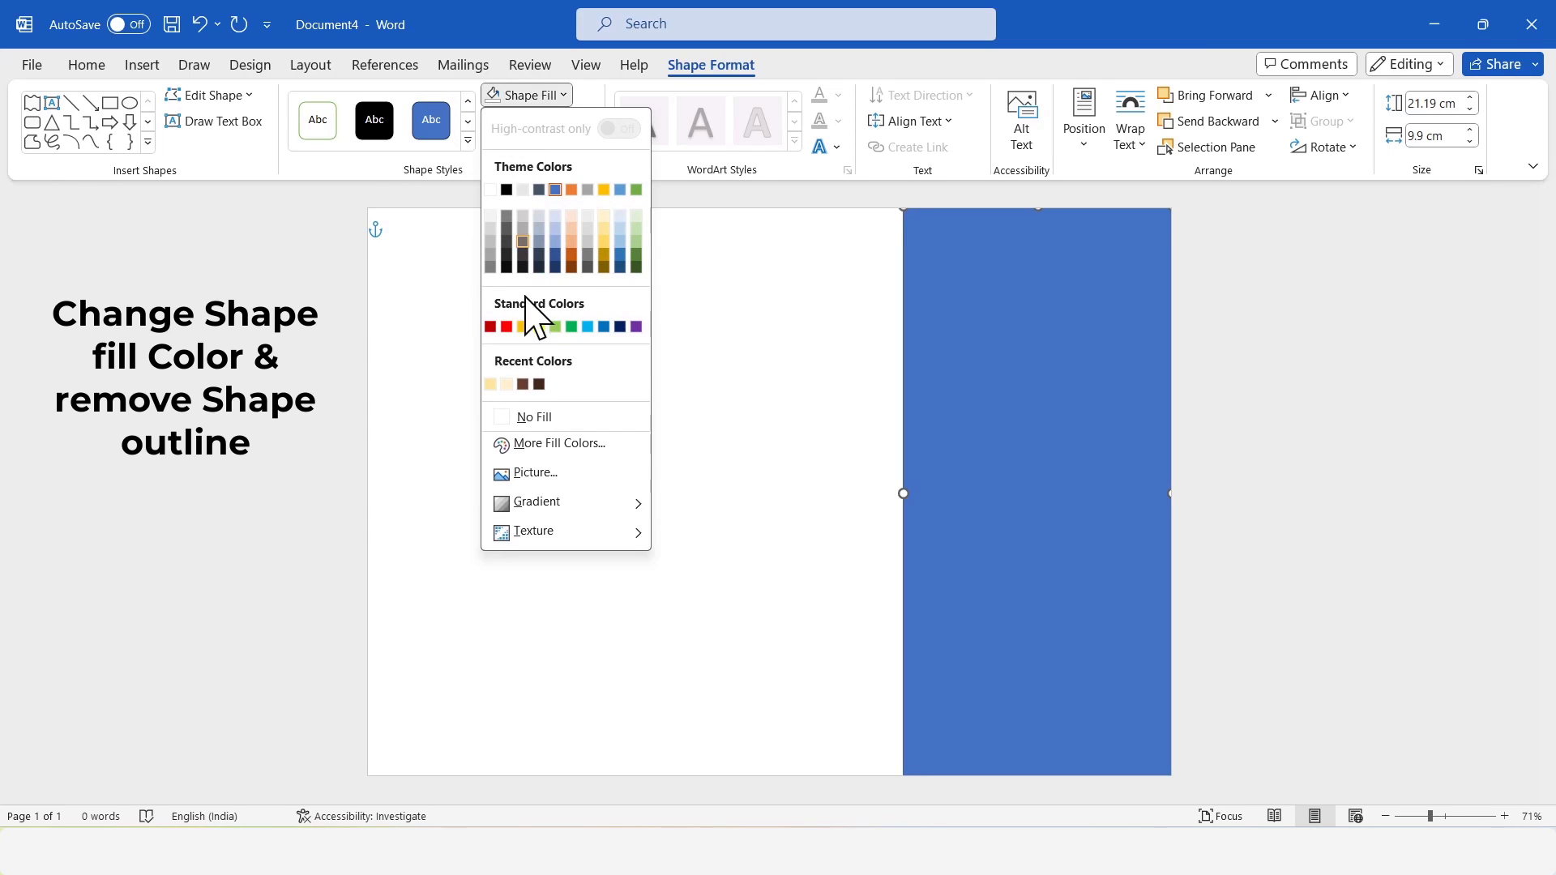
pyautogui.click(523, 384)
pyautogui.click(1355, 455)
# Apply a dark-variation gradient to the rectangle, running from brown on its left side to darker brown on its right.
pyautogui.click(1003, 310)
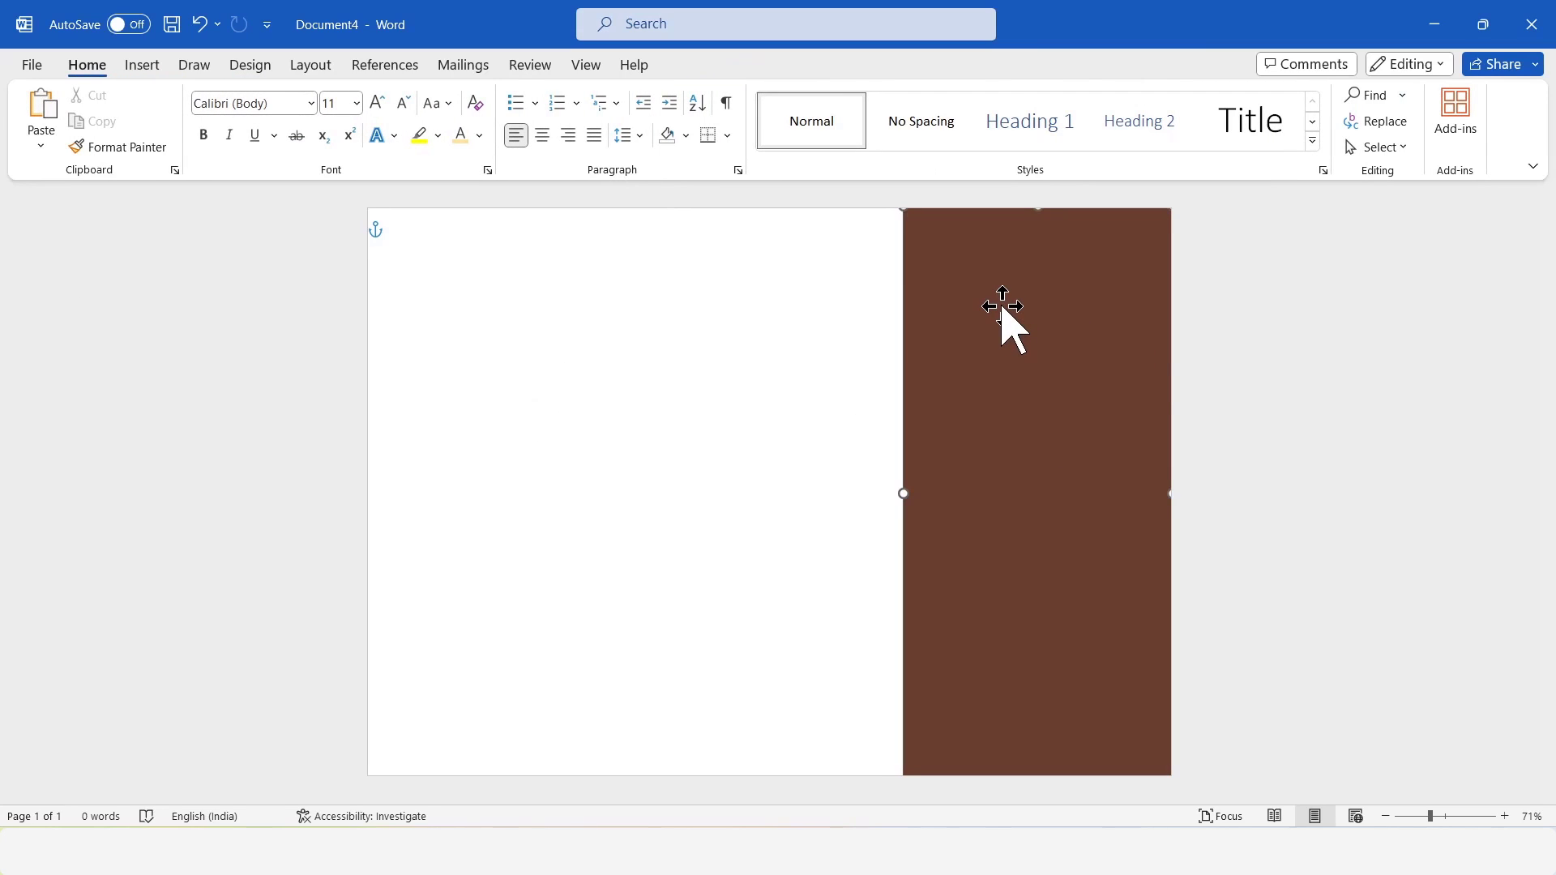
pyautogui.click(559, 95)
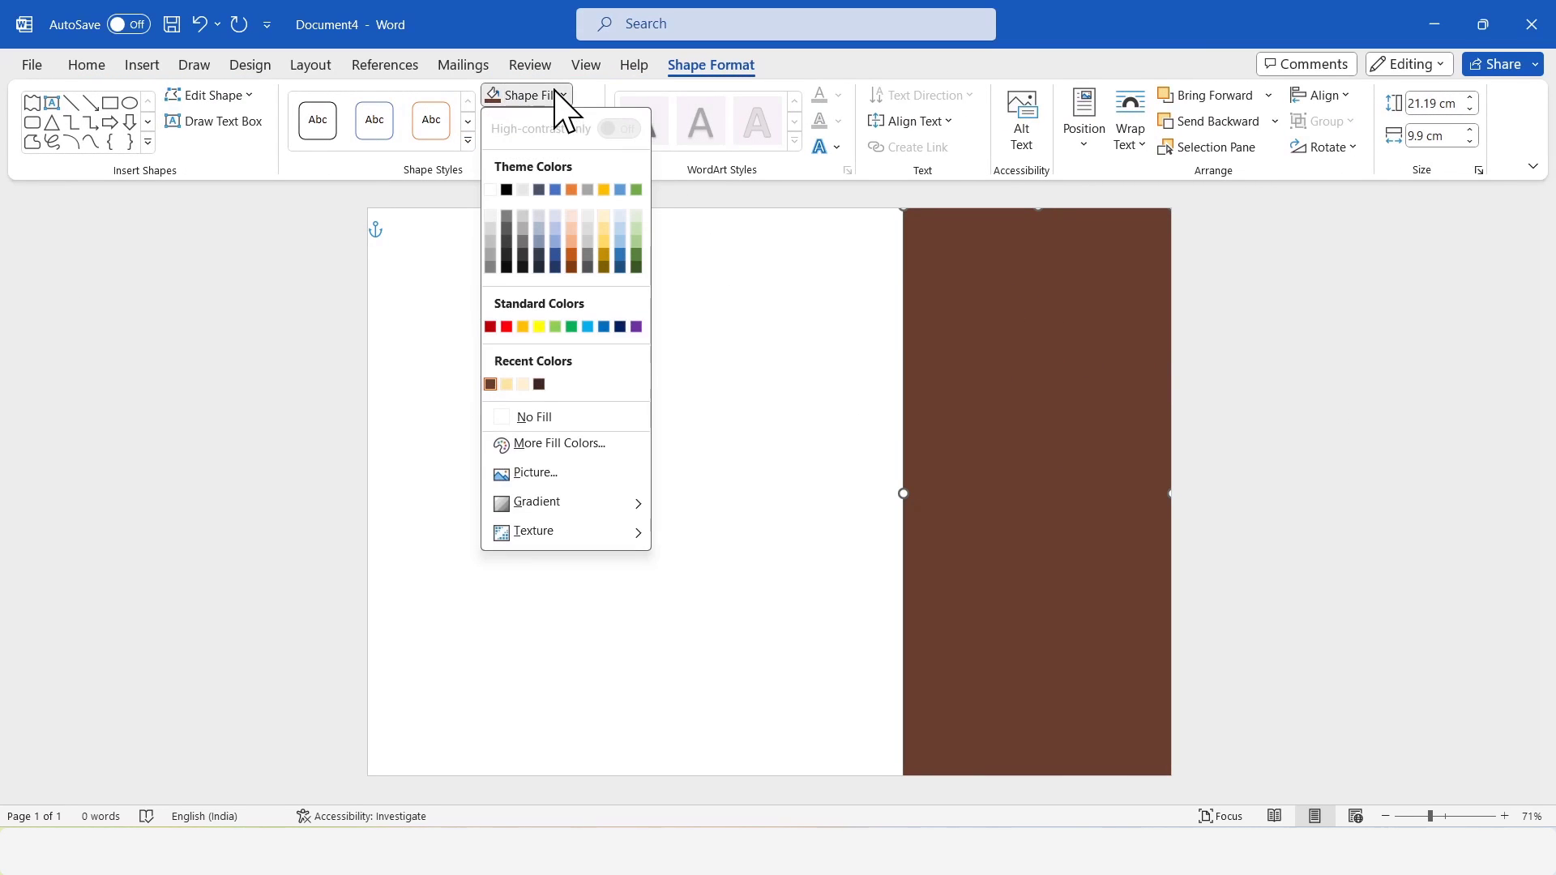
pyautogui.moveTo(606, 521)
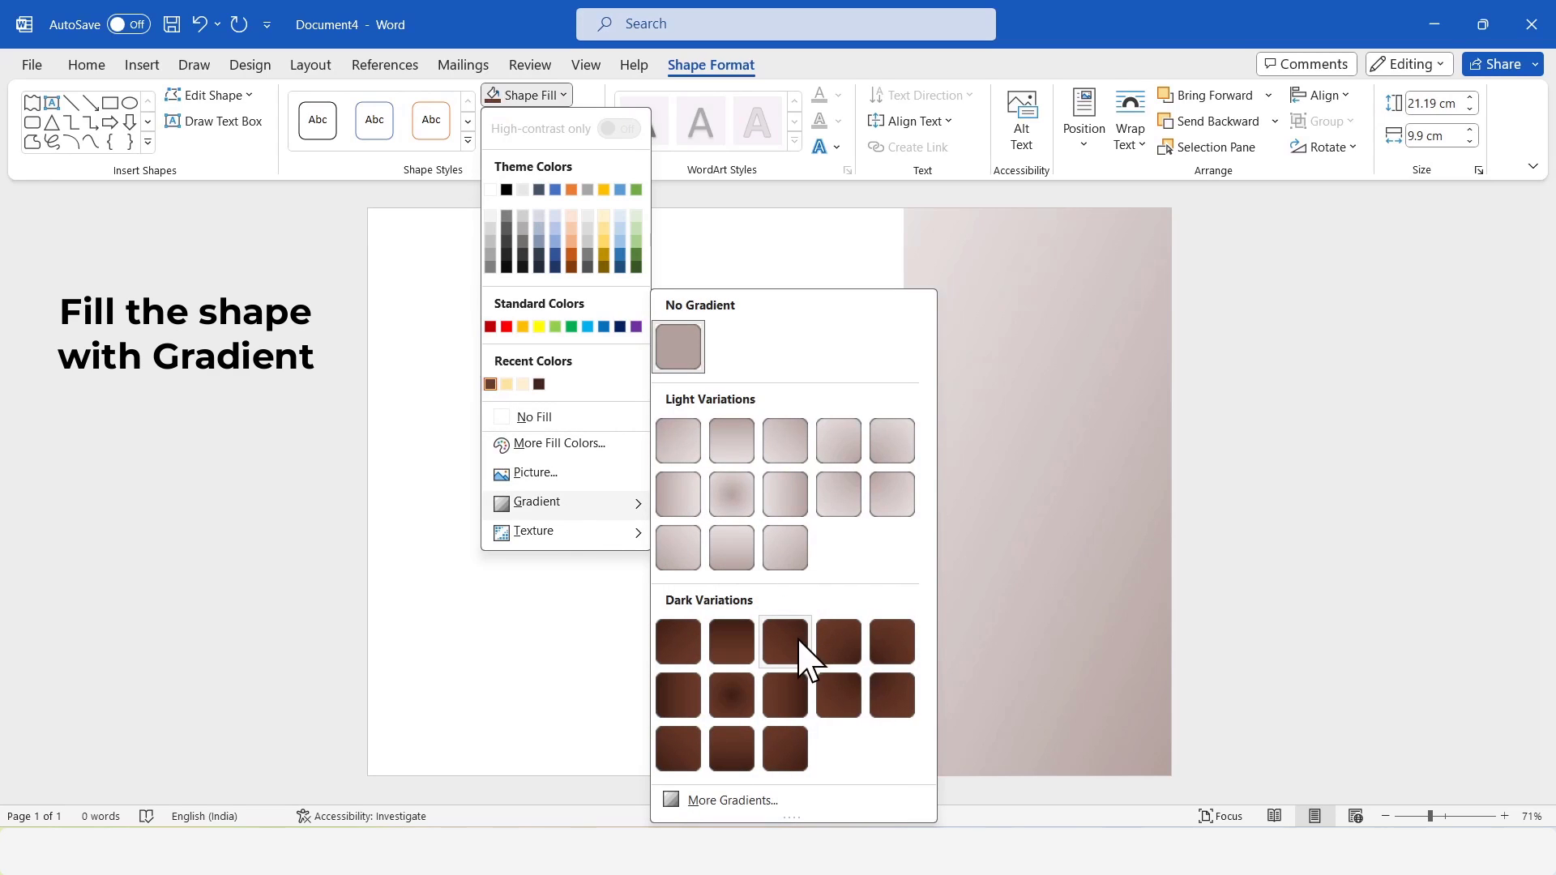
pyautogui.click(774, 697)
# Duplicate the gradient rectangle and place the copy over the middle third of the page.
pyautogui.rightClick(1010, 406)
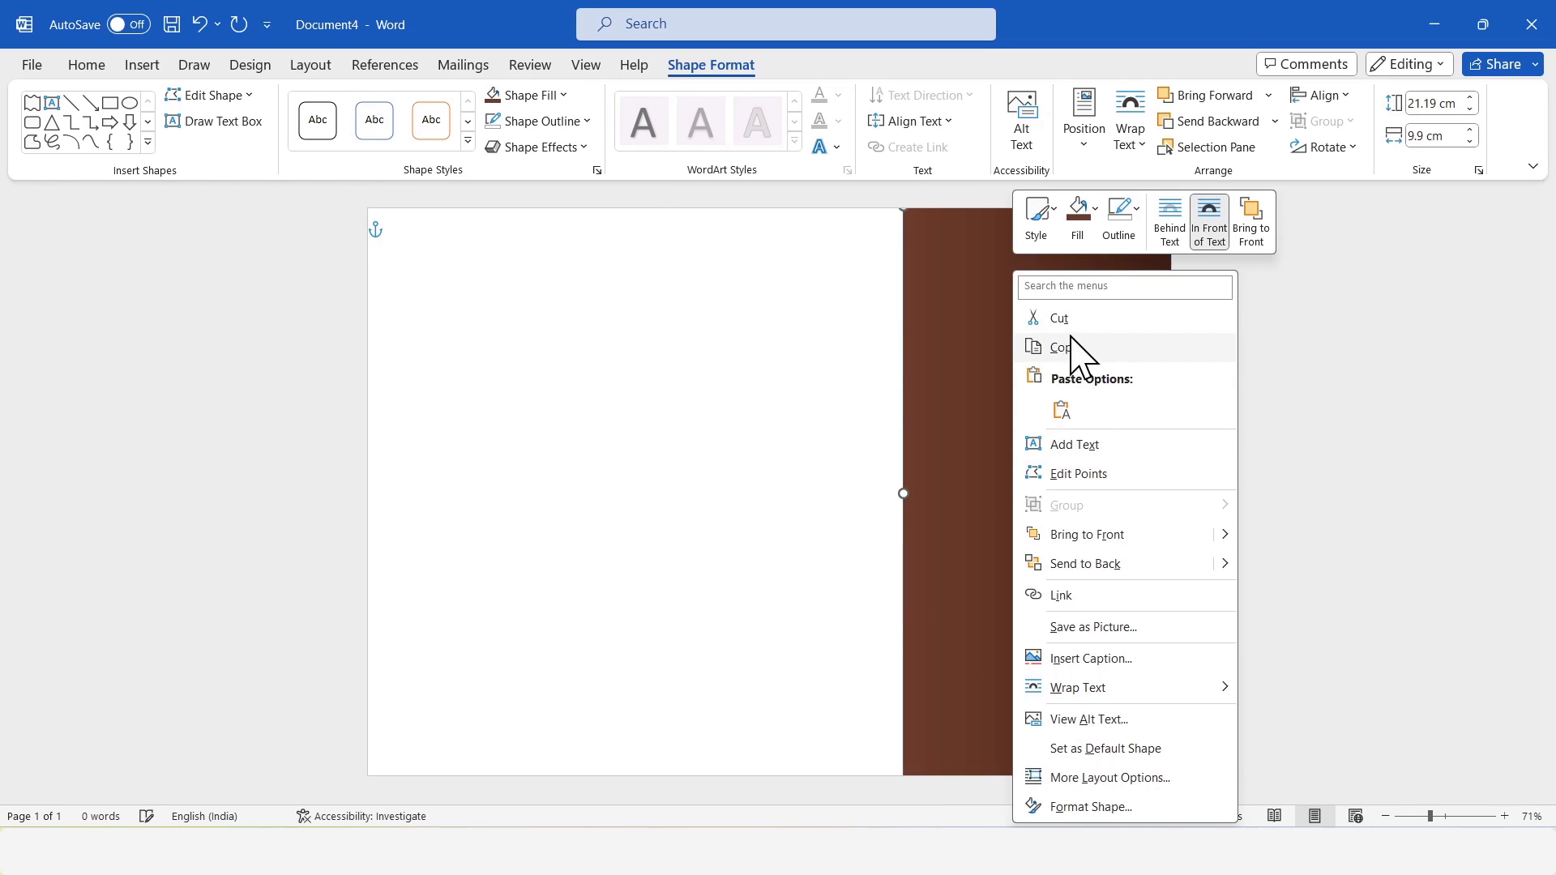
pyautogui.click(1072, 347)
pyautogui.rightClick(653, 382)
pyautogui.click(704, 522)
pyautogui.moveTo(566, 389); pyautogui.dragTo(820, 389)
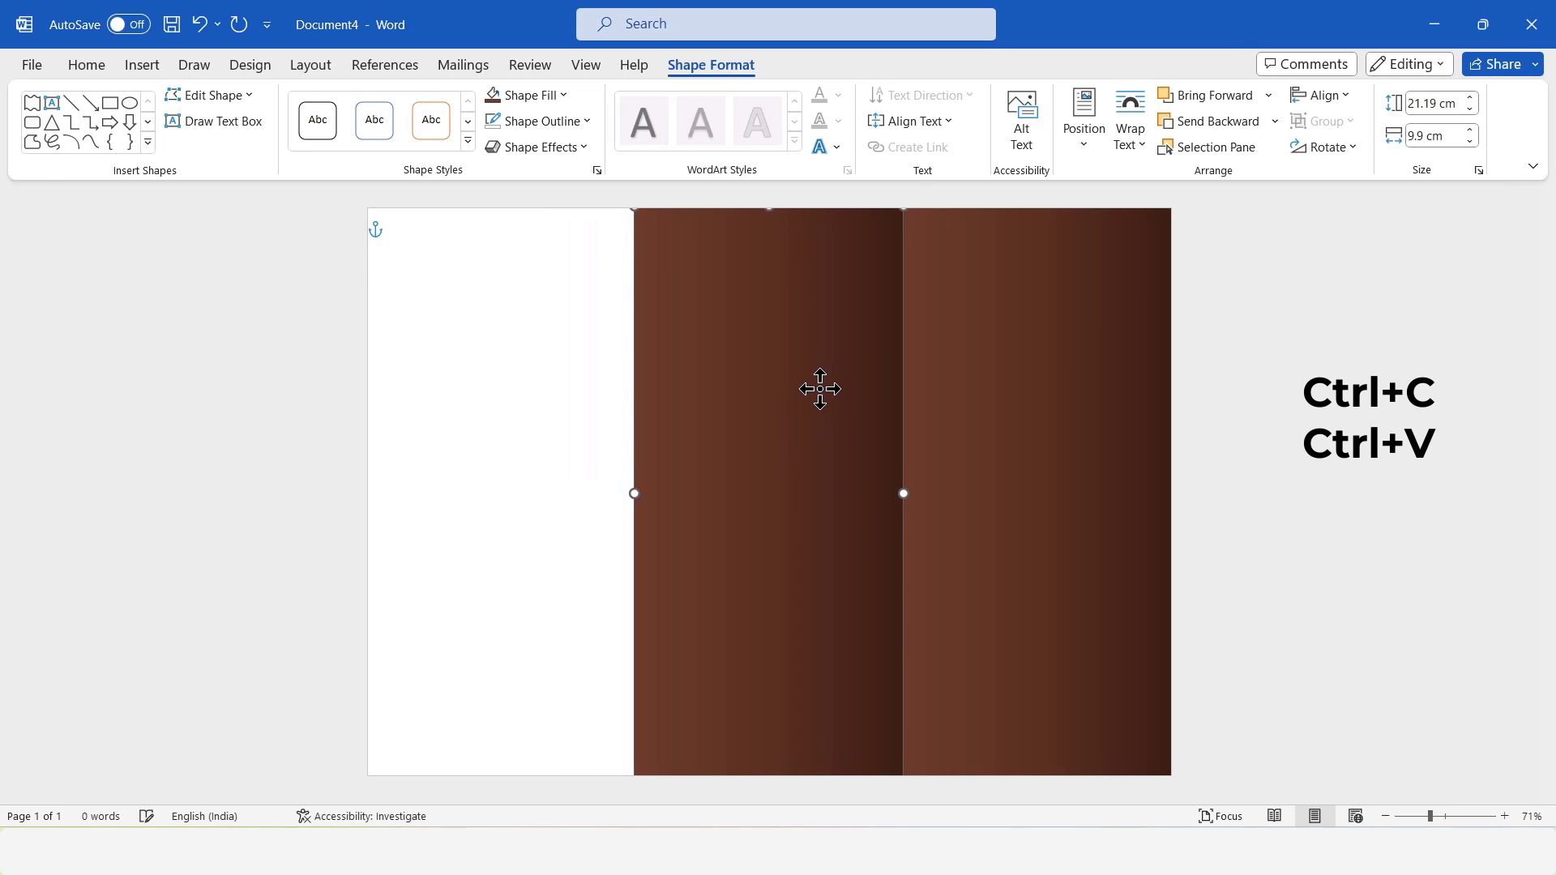
# Fine-tune the middle rectangle's position to close the gap to the right rectangle.
pyautogui.click(1344, 486)
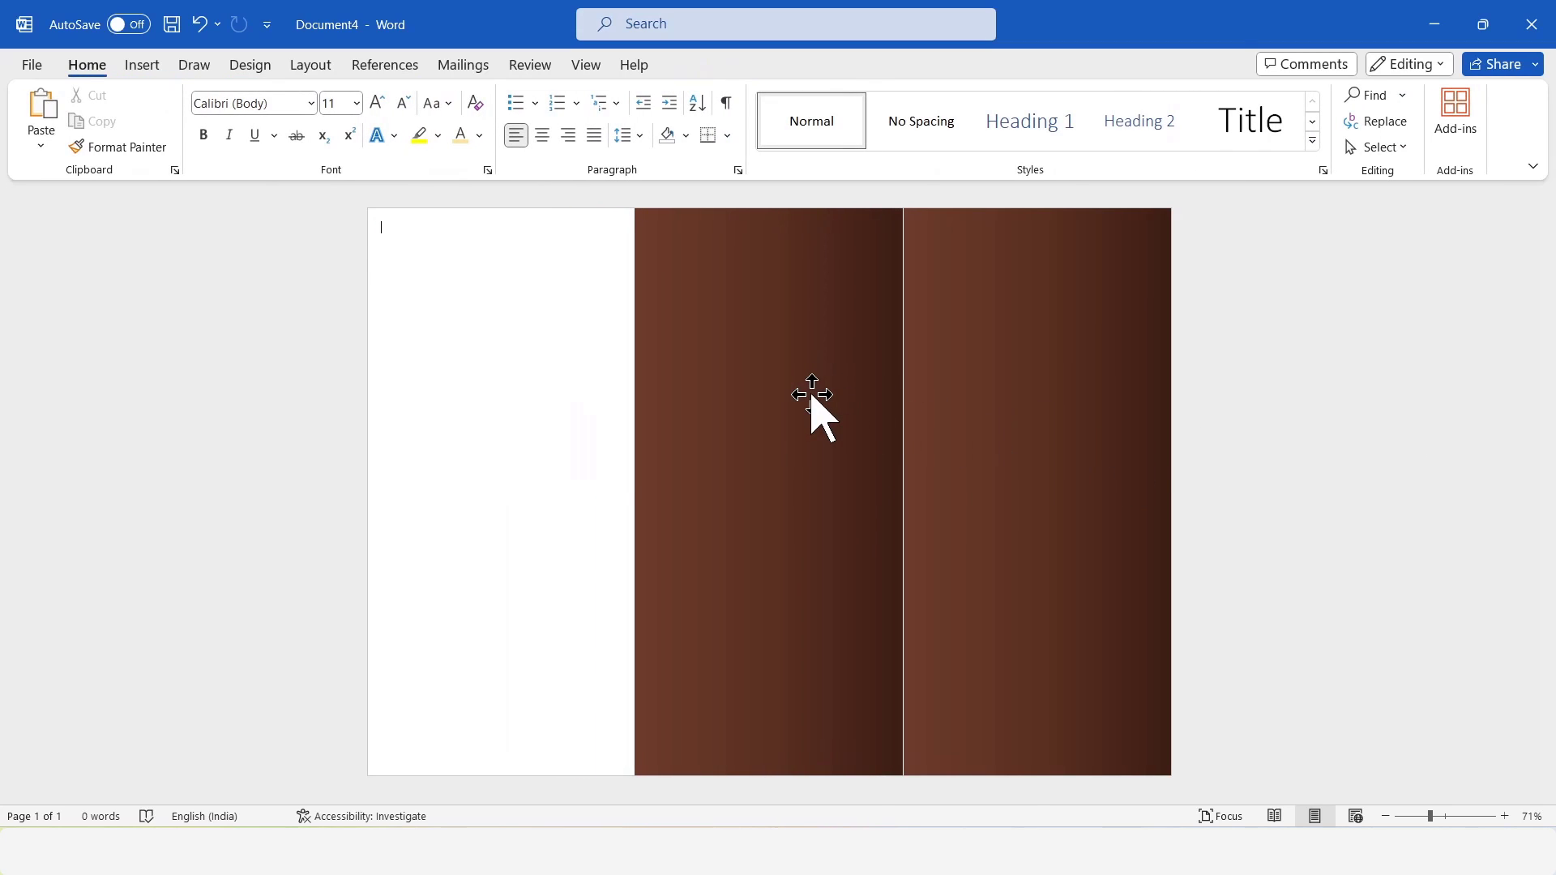
pyautogui.rightClick(811, 396)
pyautogui.click(704, 330)
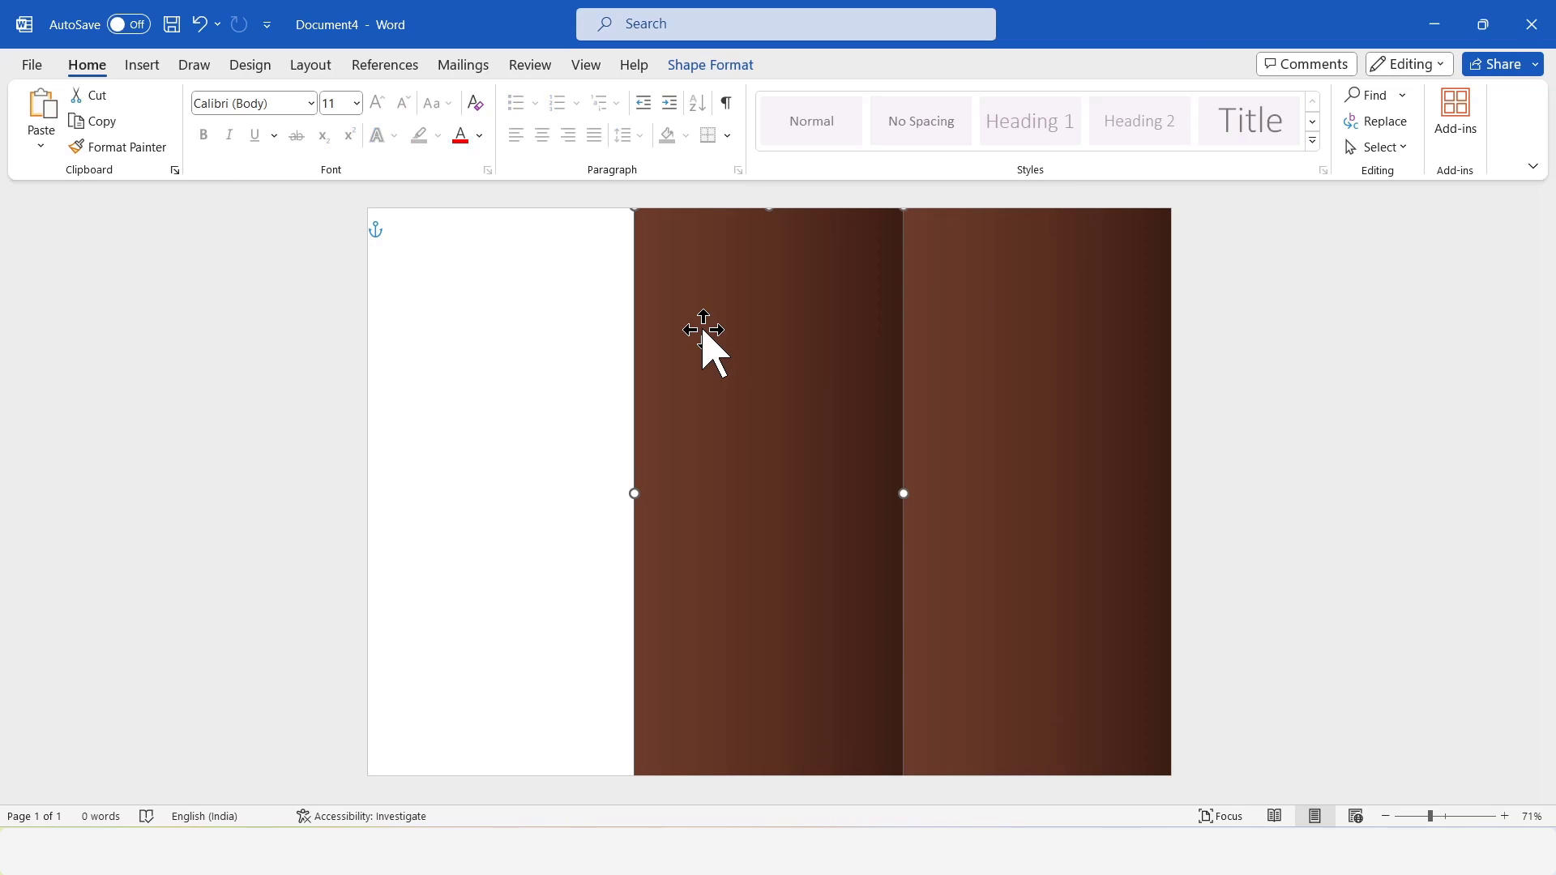
pyautogui.moveTo(703, 330); pyautogui.dragTo(705, 337)
pyautogui.click(1319, 393)
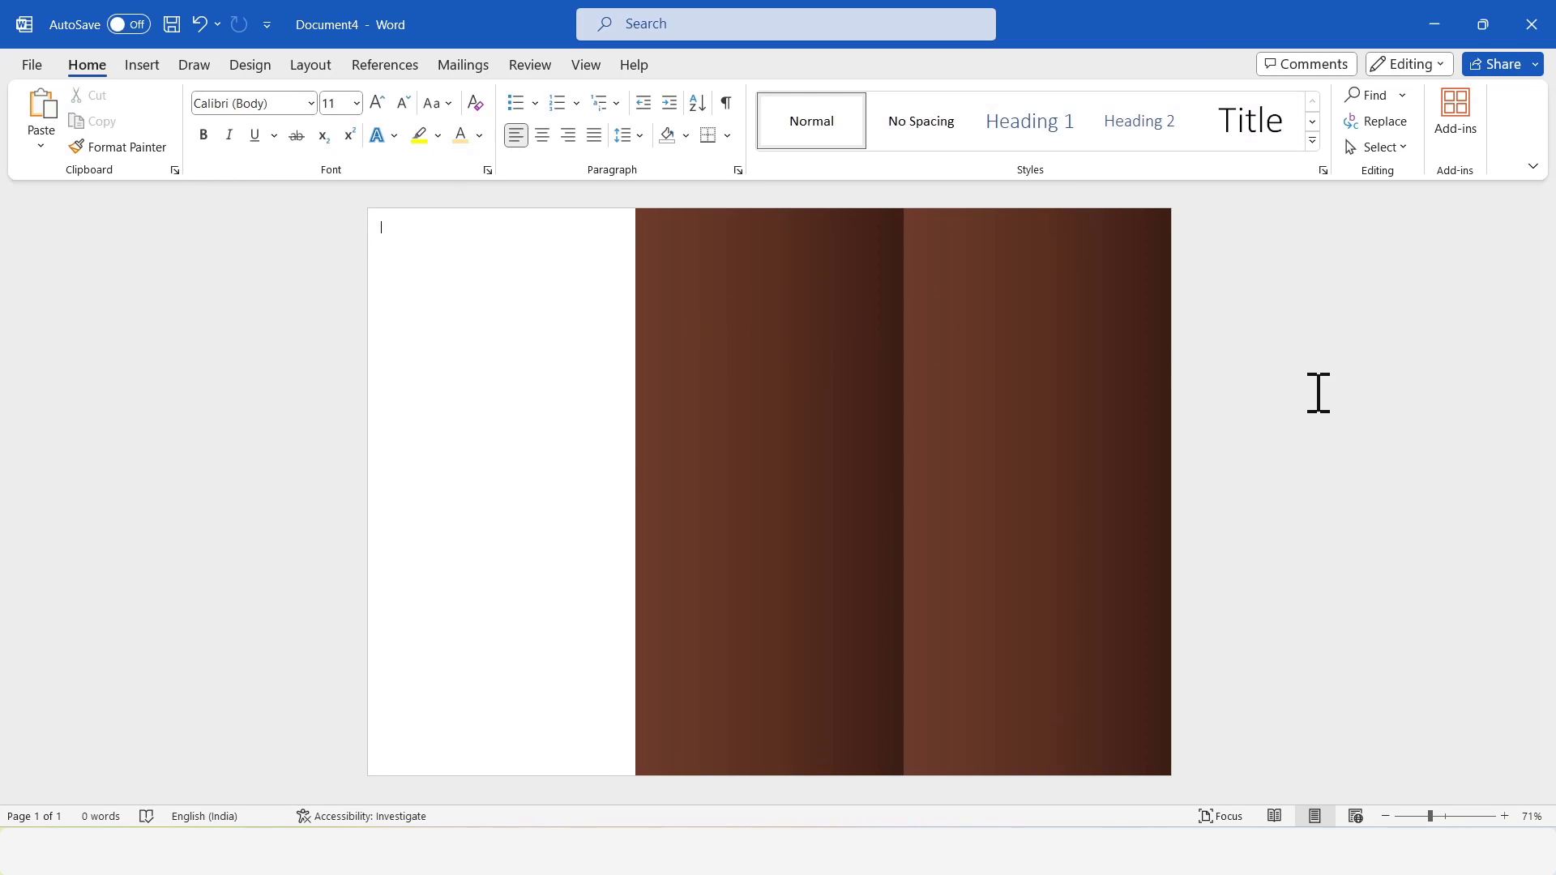
# Duplicate the middle rectangle and place the copy over the left third of the page.
pyautogui.rightClick(851, 347)
pyautogui.click(891, 348)
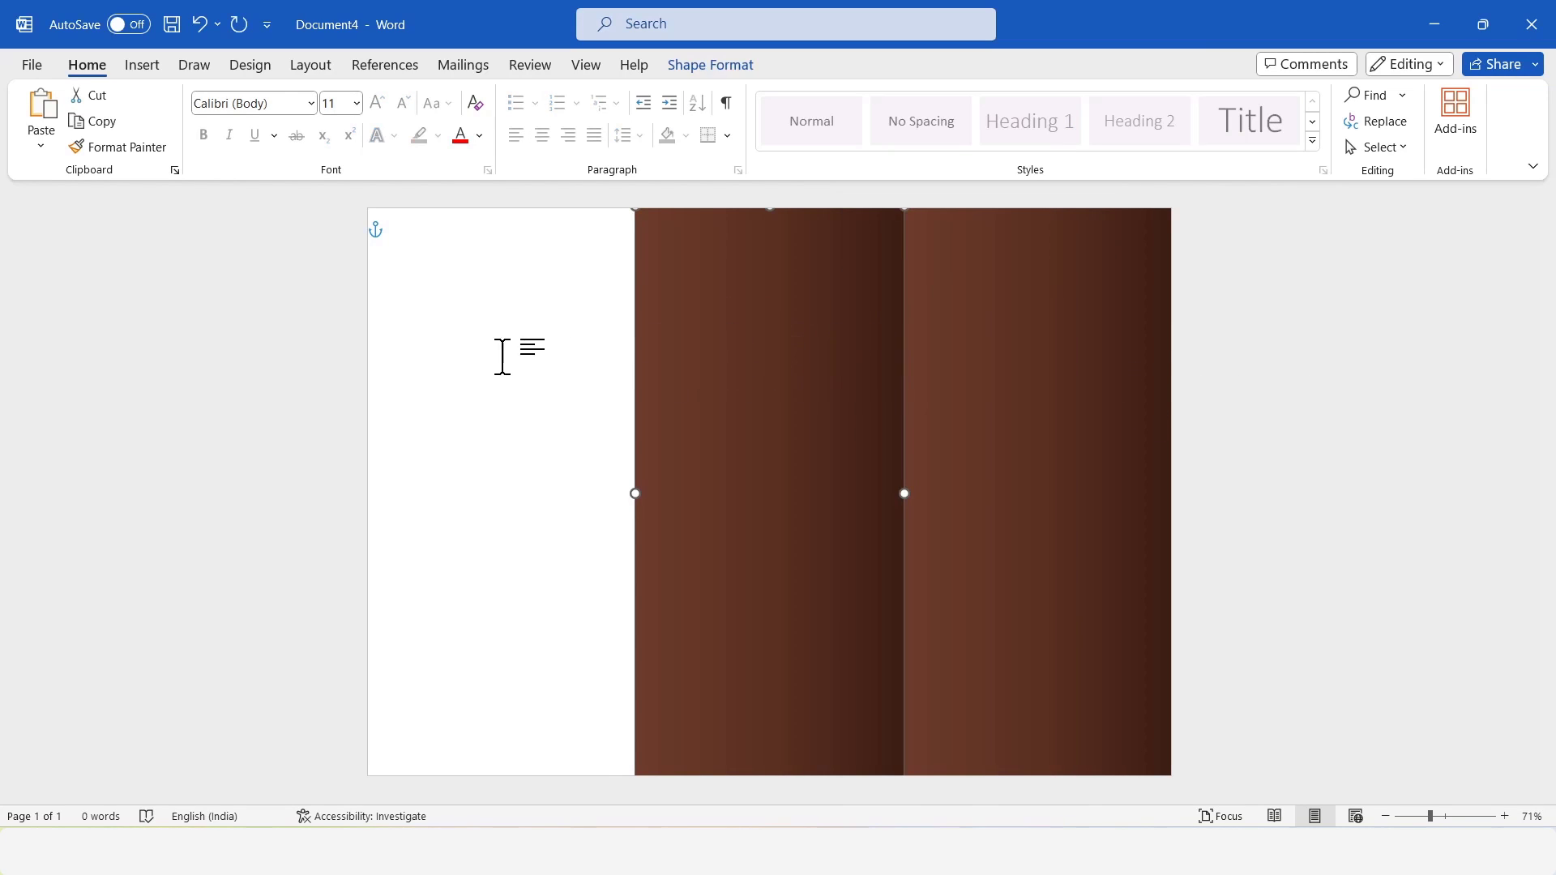
pyautogui.rightClick(484, 361)
pyautogui.click(532, 495)
pyautogui.moveTo(573, 469); pyautogui.dragTo(568, 425)
pyautogui.click(1345, 460)
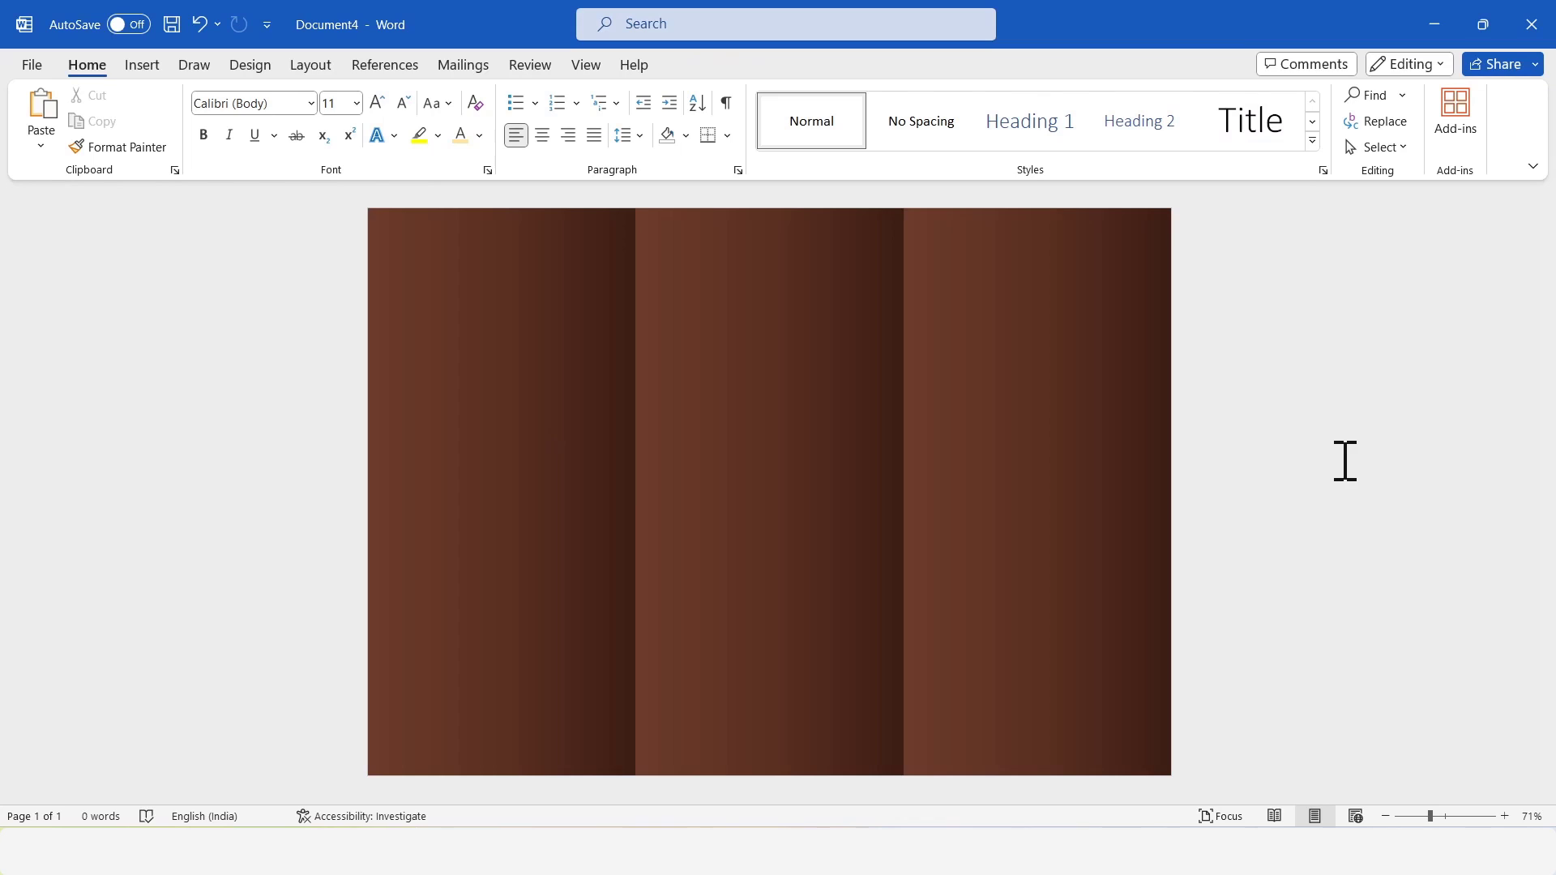
# Insert a text box about 4.27 cm high and 9.7 cm wide near the right panel's top, containing "Special cup" and "cakes" on two lines.
pyautogui.click(142, 65)
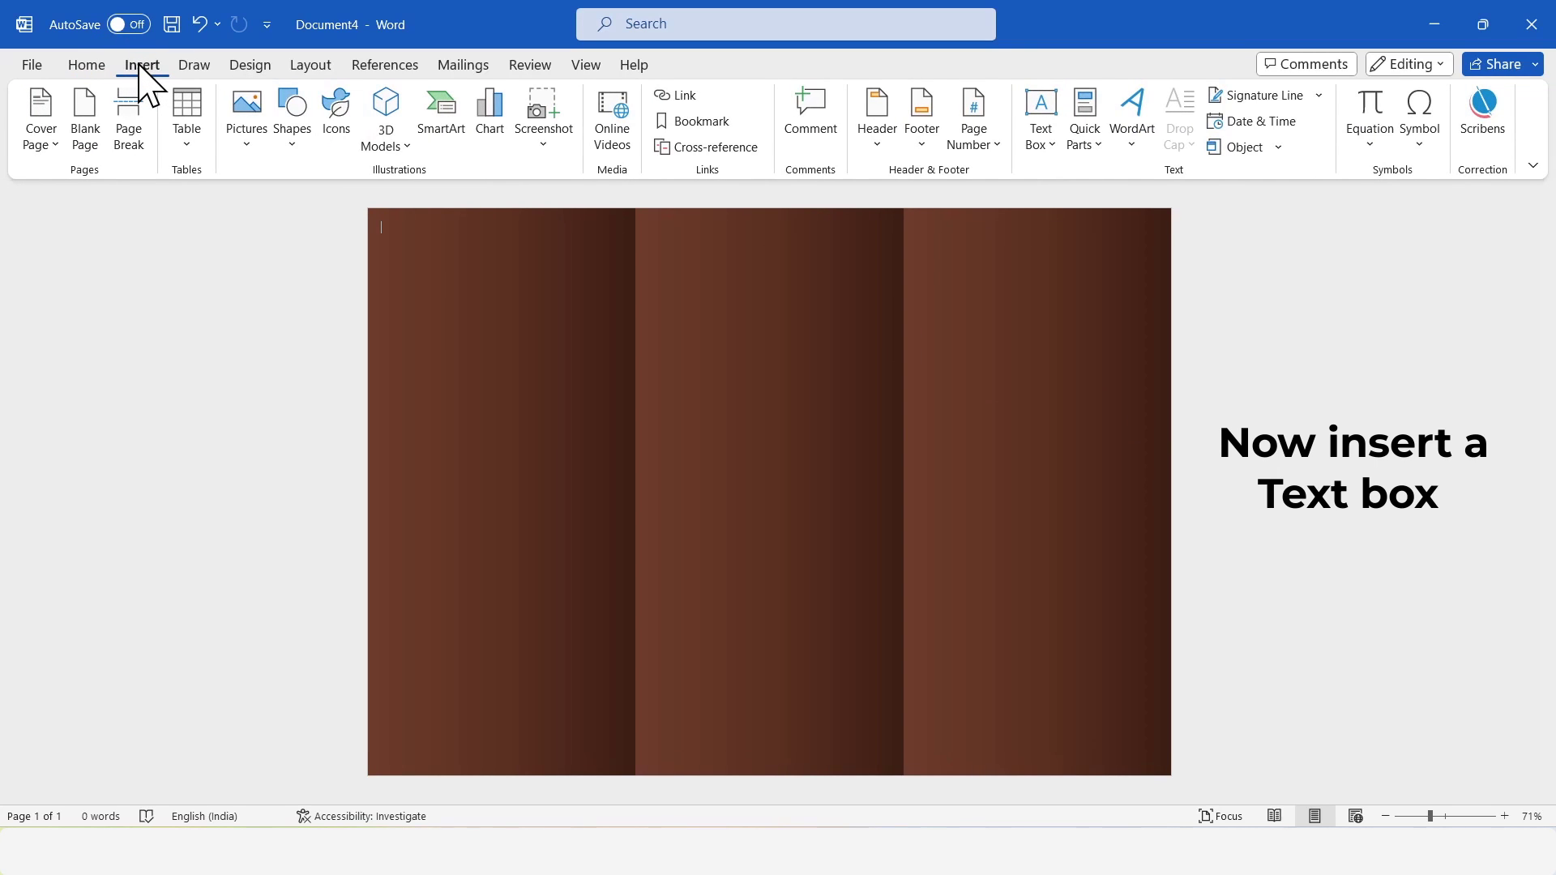
pyautogui.click(293, 146)
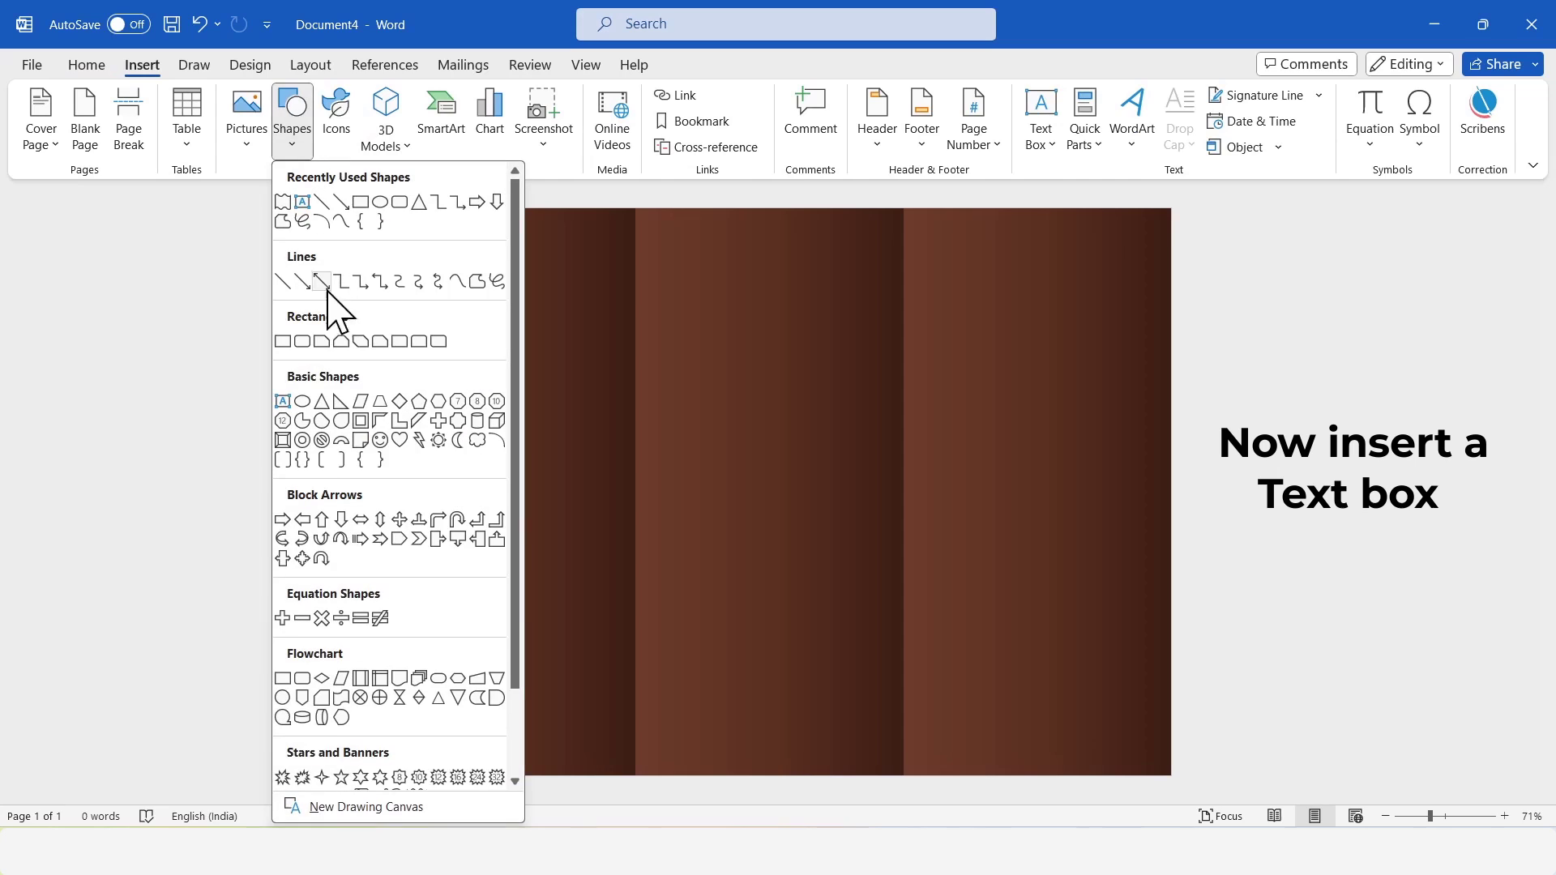
pyautogui.click(284, 403)
pyautogui.moveTo(905, 241); pyautogui.dragTo(1168, 358)
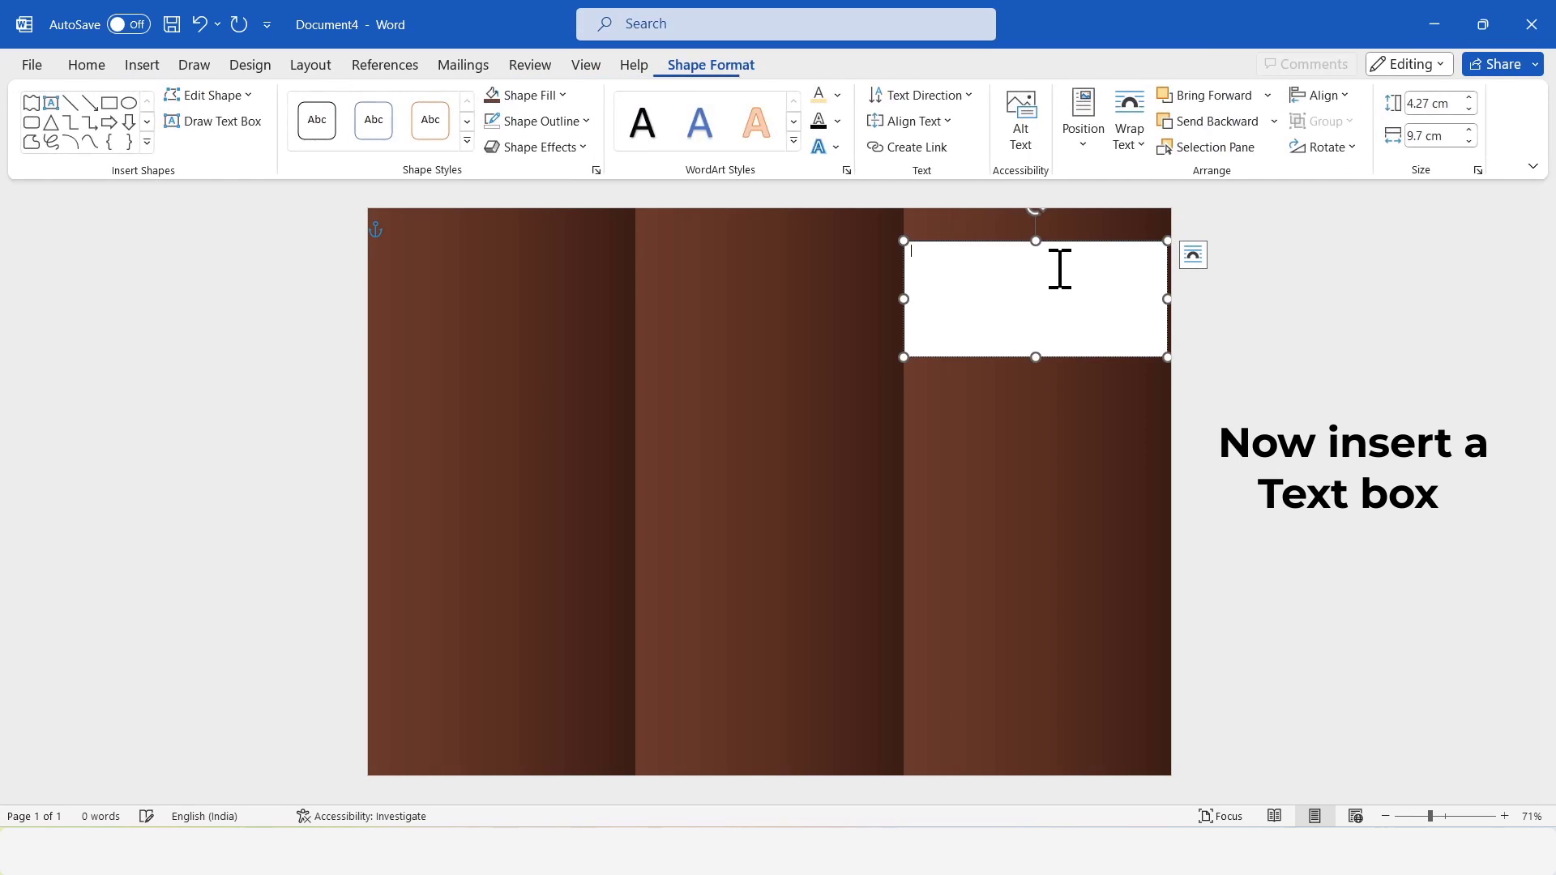
pyautogui.write('special cup')
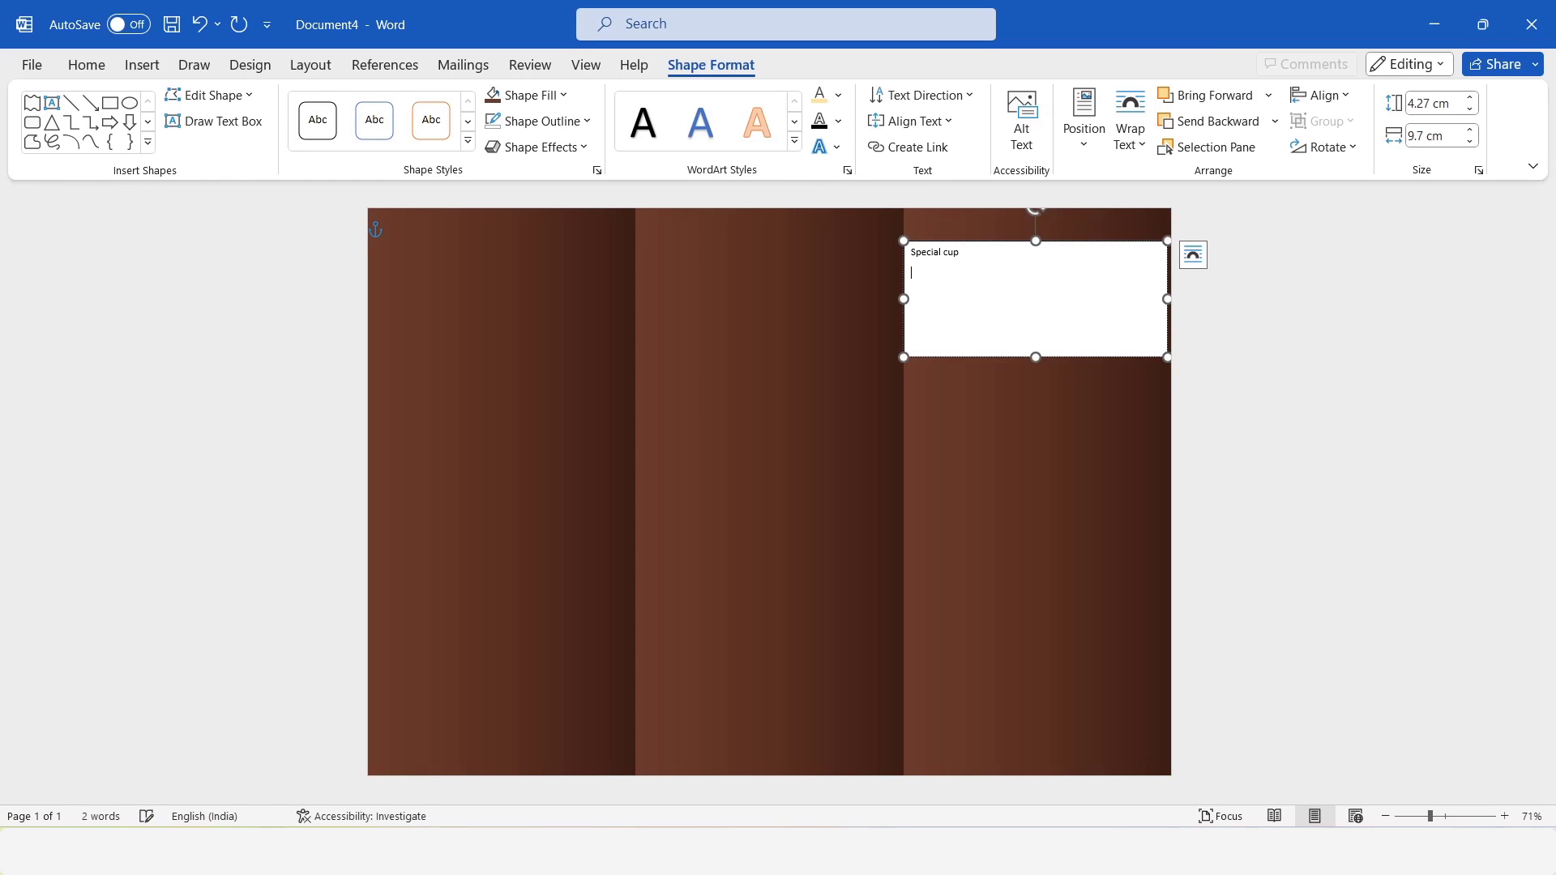
# Set the font of the whole "Special cup cakes" title to Berkshire Swash.
pyautogui.hotkey('ctrl', 'a')
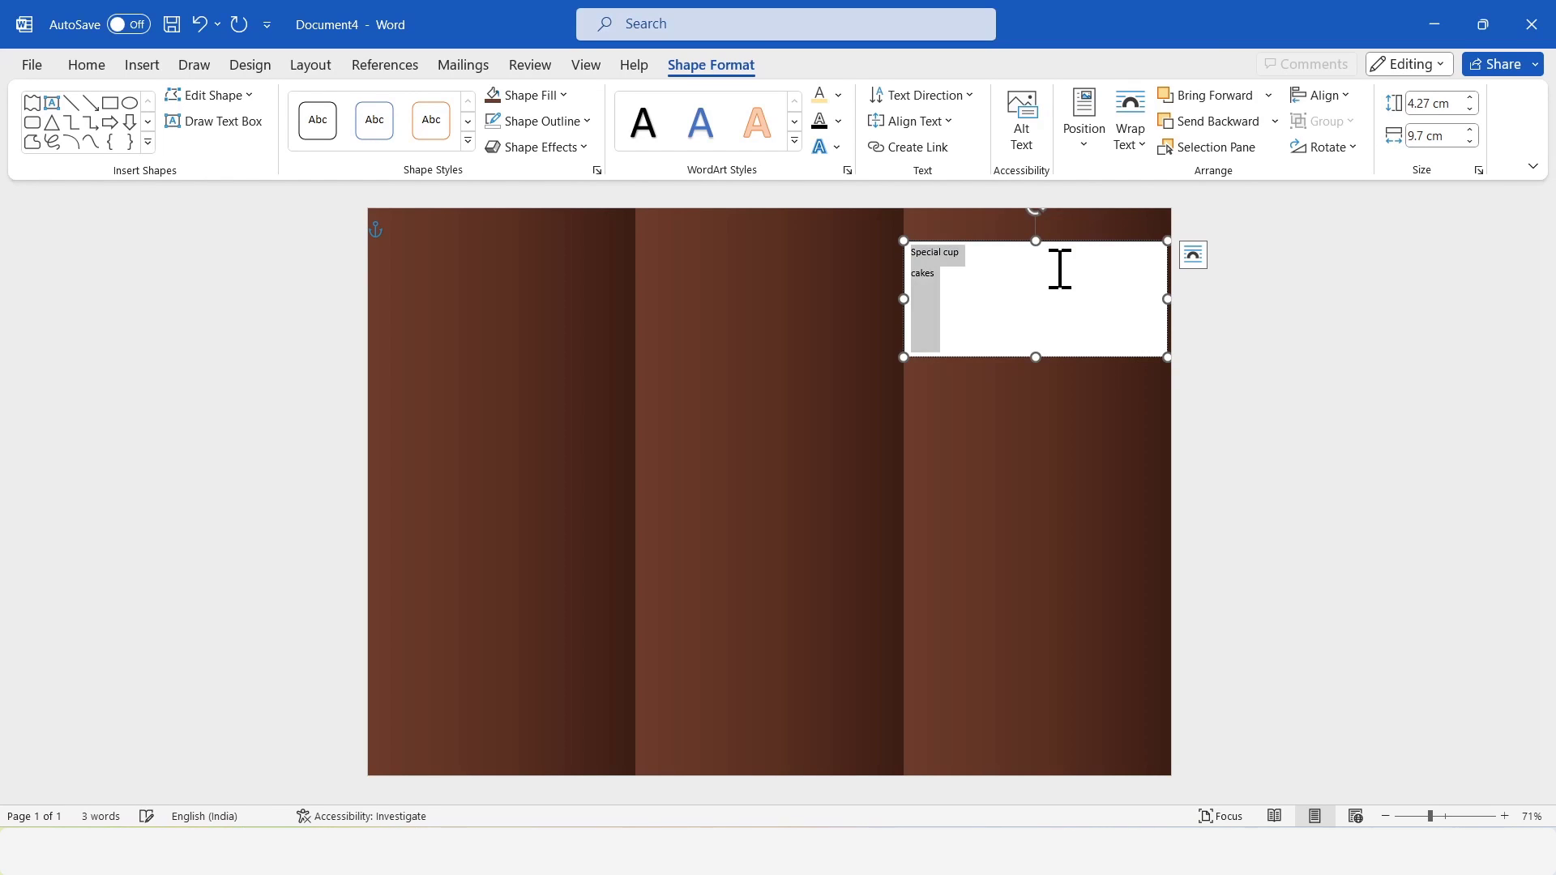
pyautogui.click(81, 70)
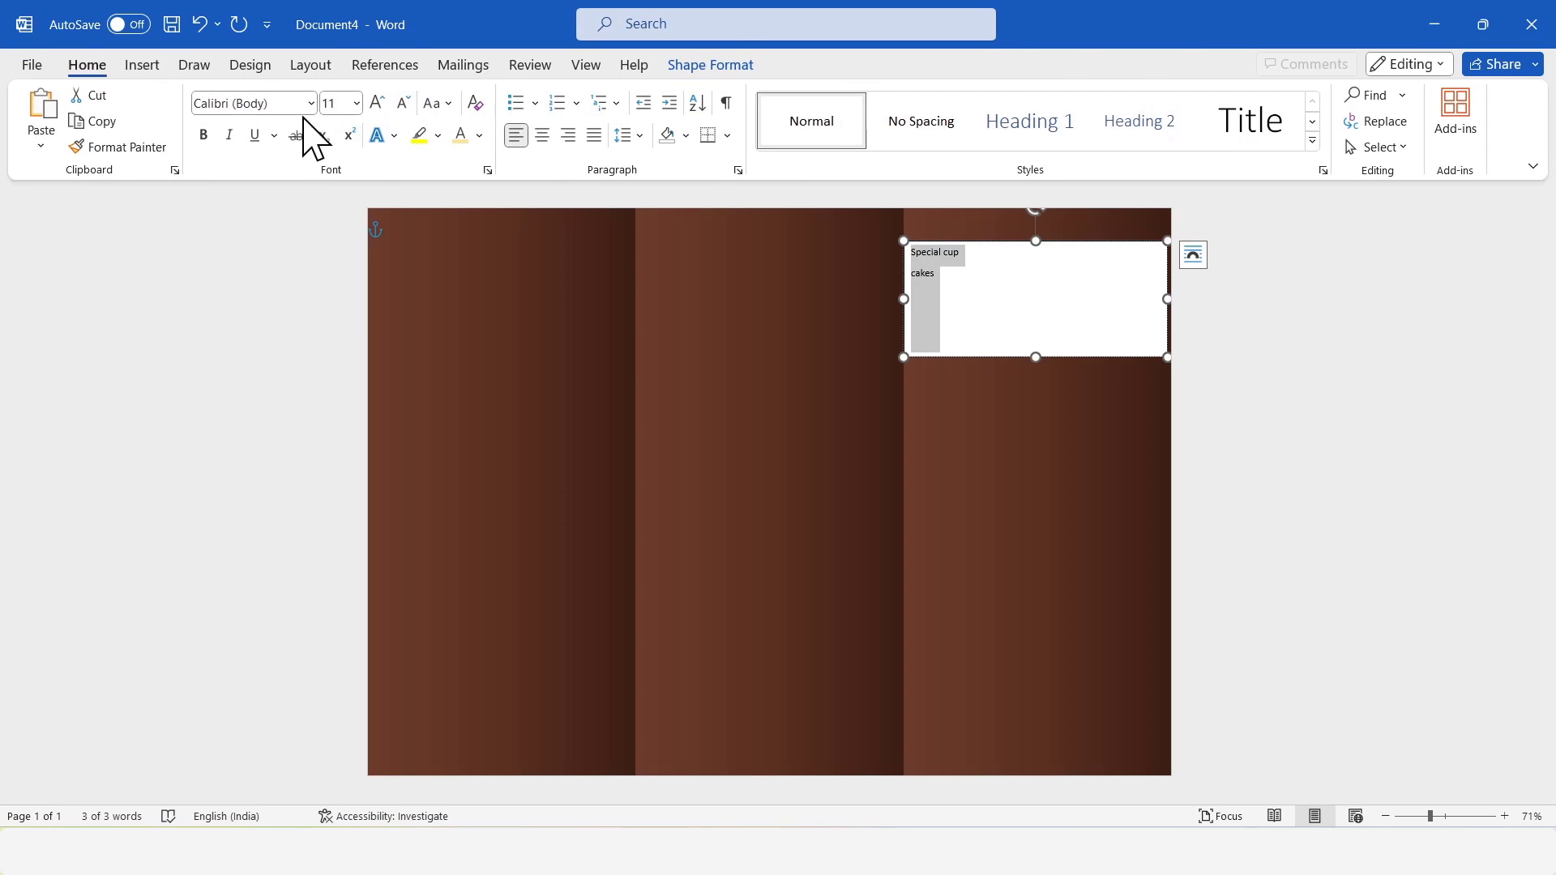
pyautogui.click(285, 109)
pyautogui.write('Berkshire Swash')
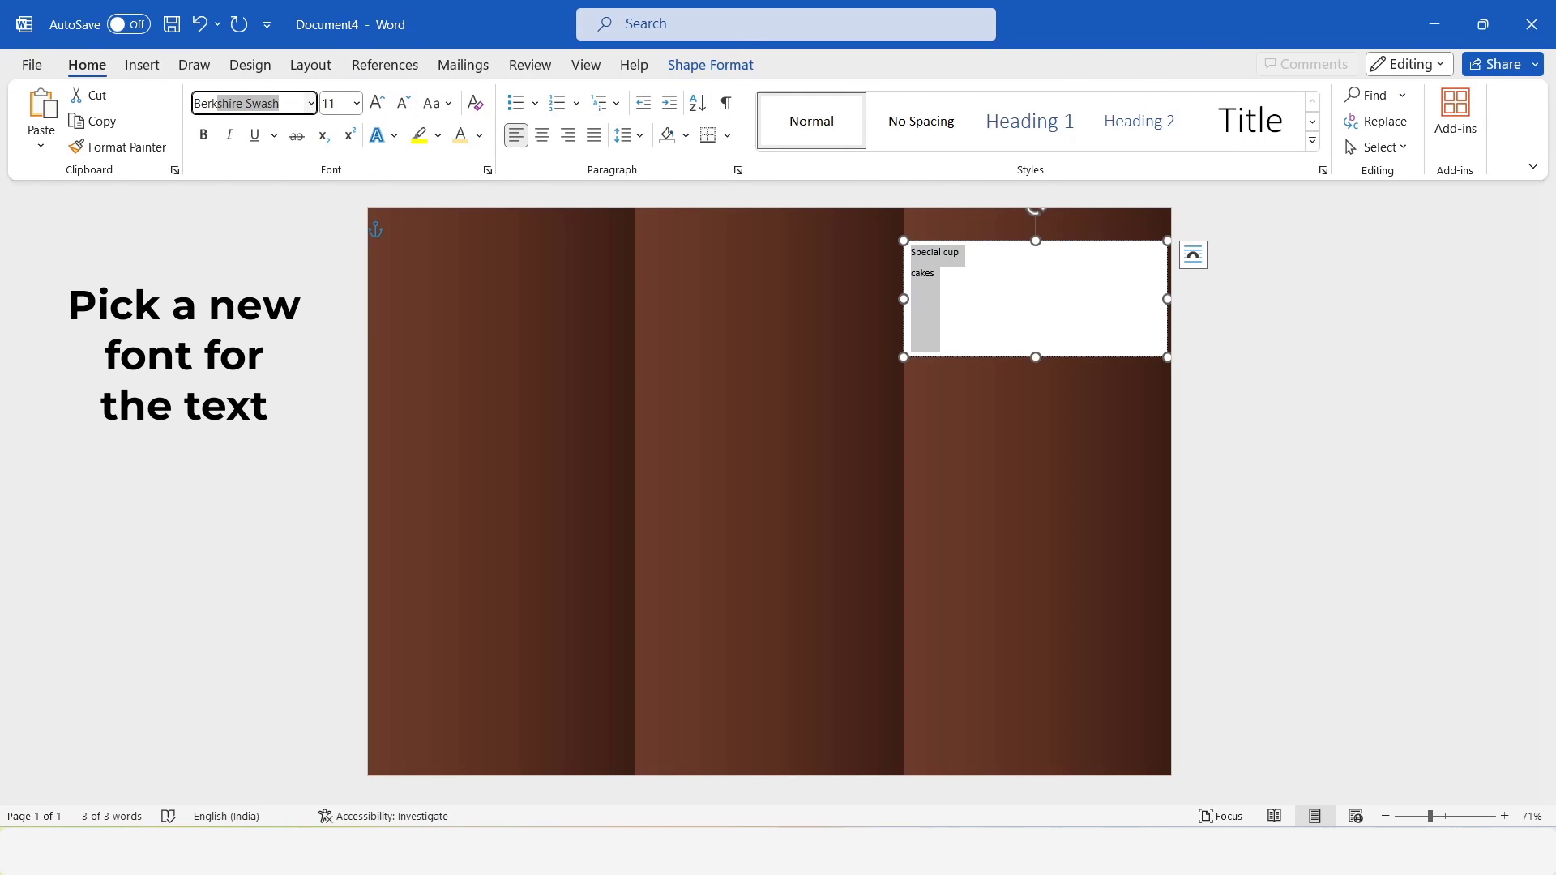
pyautogui.press('Return')
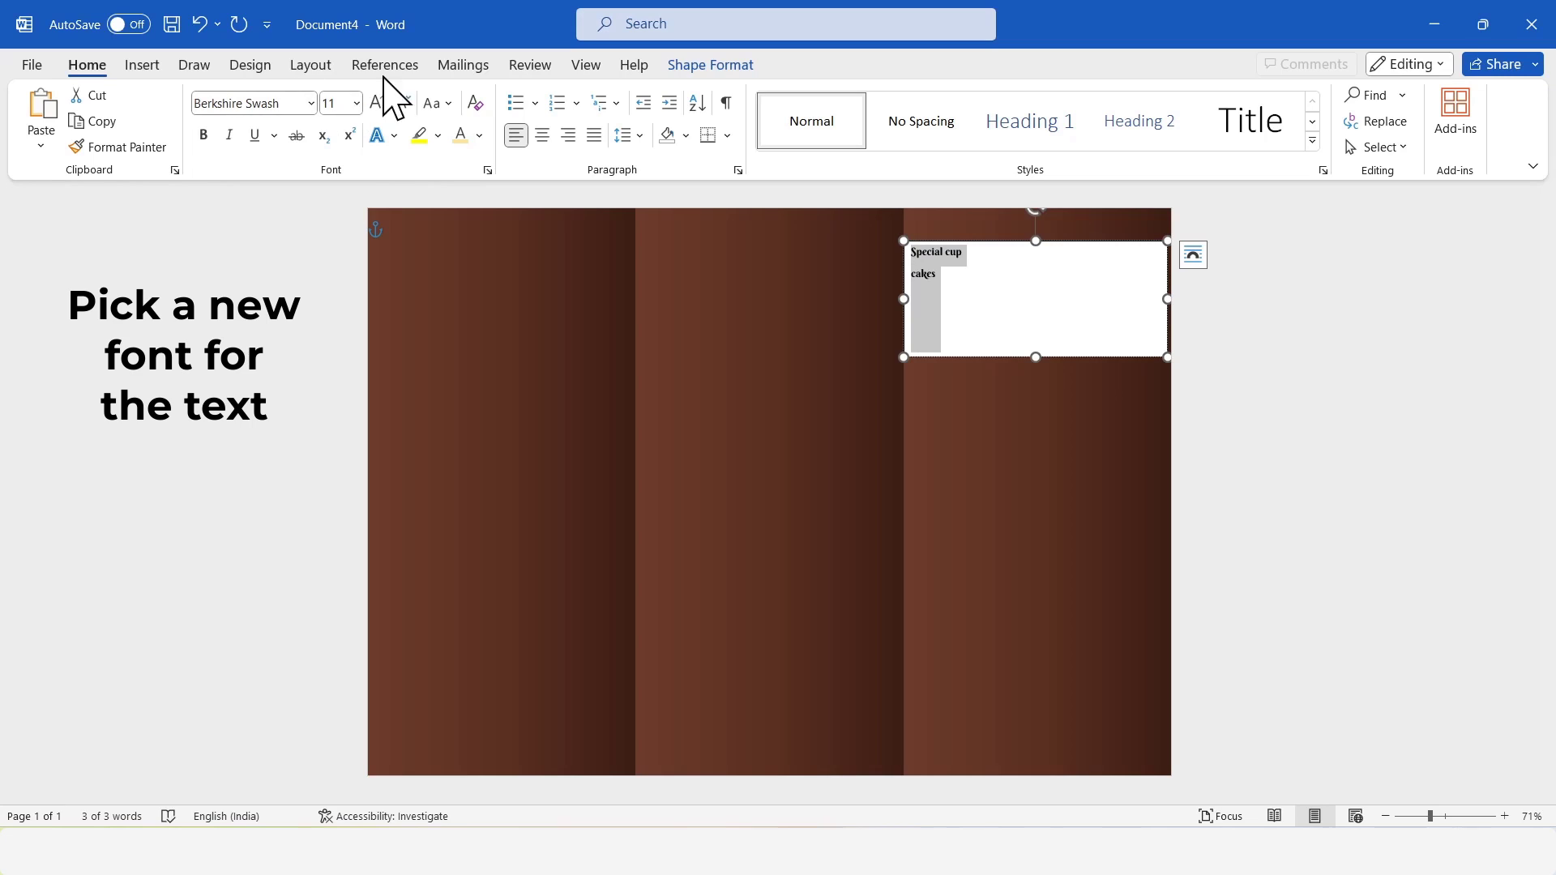
# Remove the space after the title's paragraphs and set their line spacing to 1.0.
pyautogui.click(640, 136)
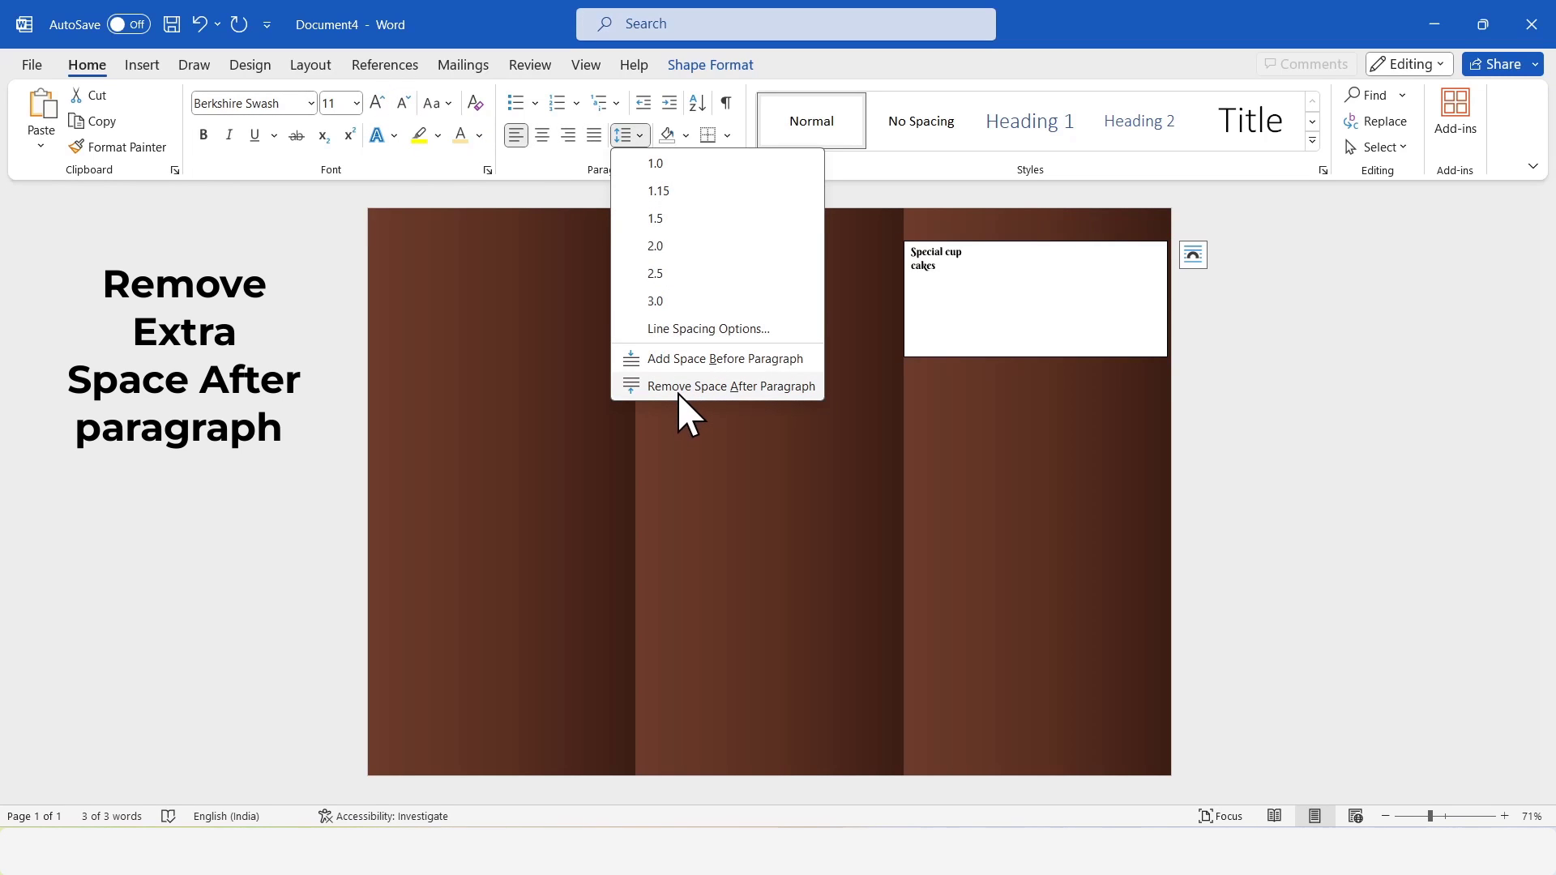
pyautogui.click(680, 388)
pyautogui.click(637, 136)
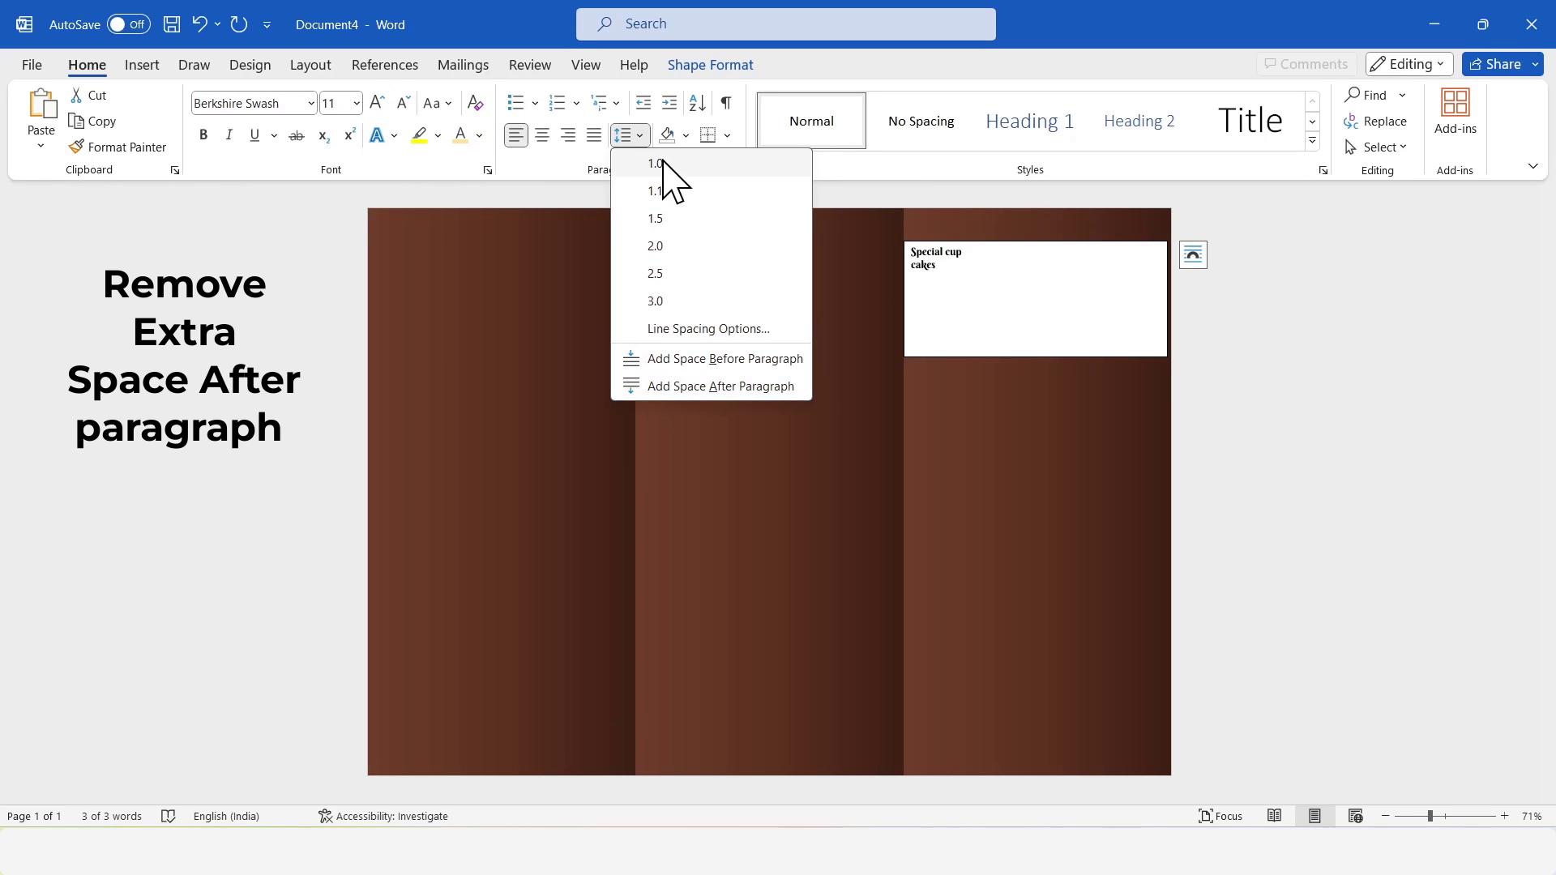
pyautogui.click(664, 163)
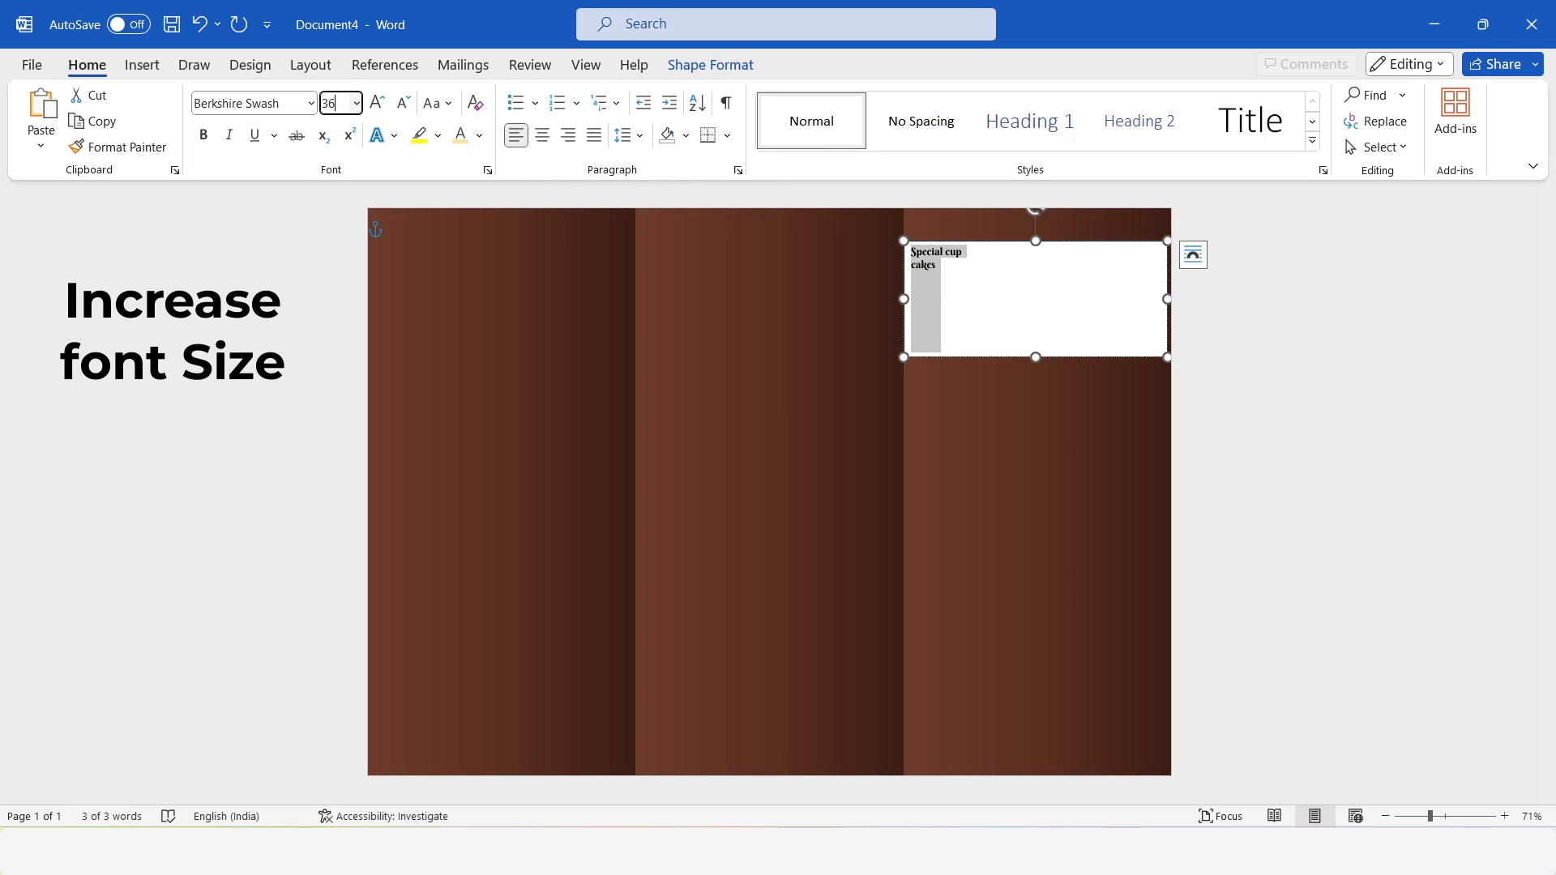
# Format the title text at size 36, centered, with each word capitalized.
pyautogui.press('Return')
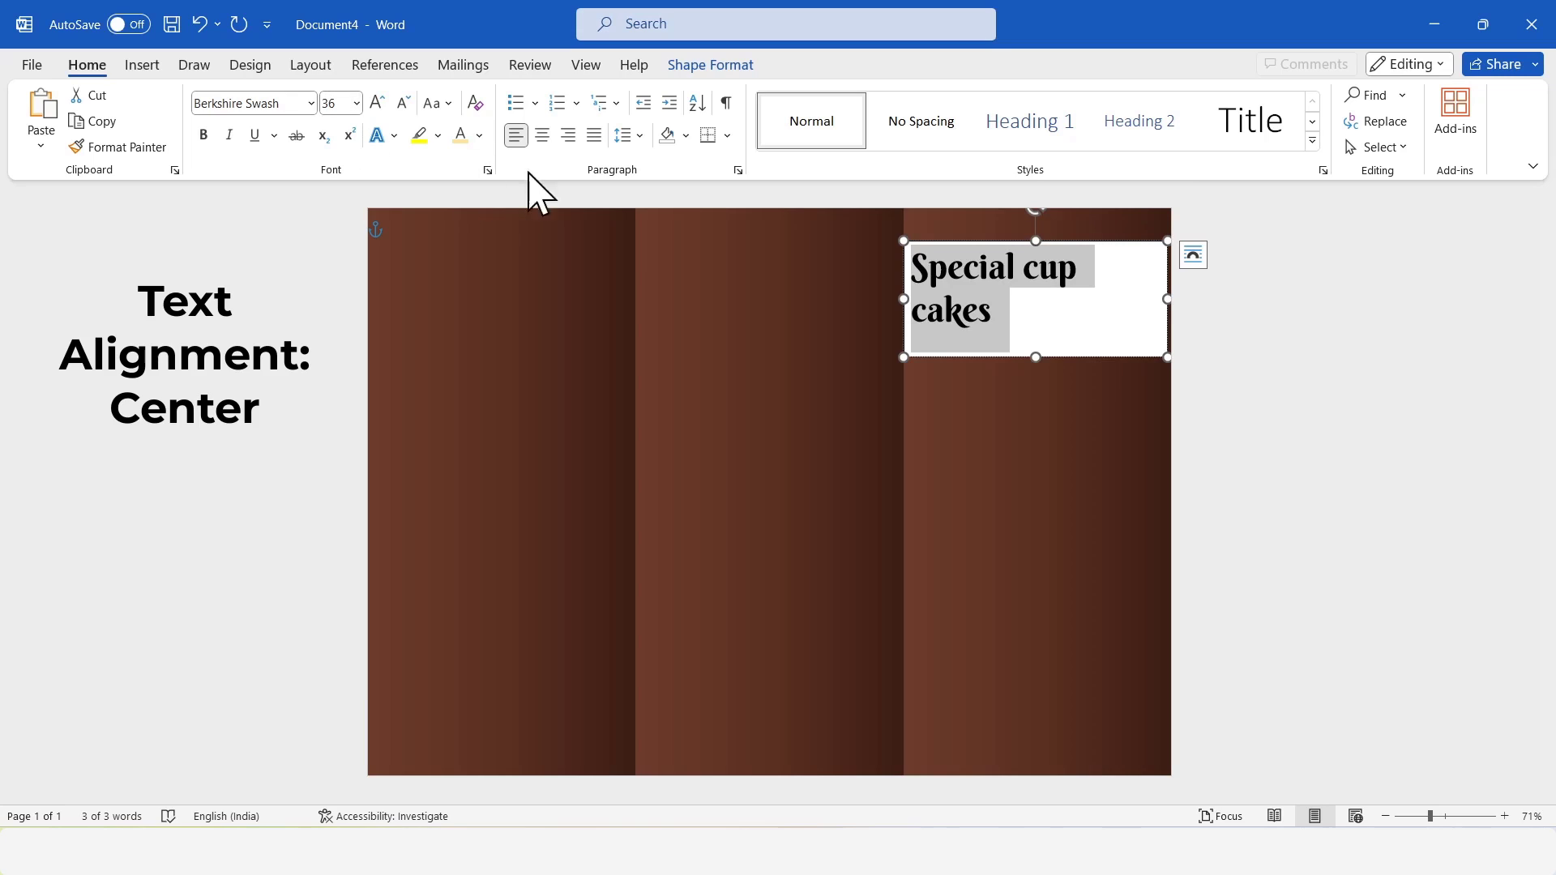
pyautogui.click(542, 135)
pyautogui.click(439, 103)
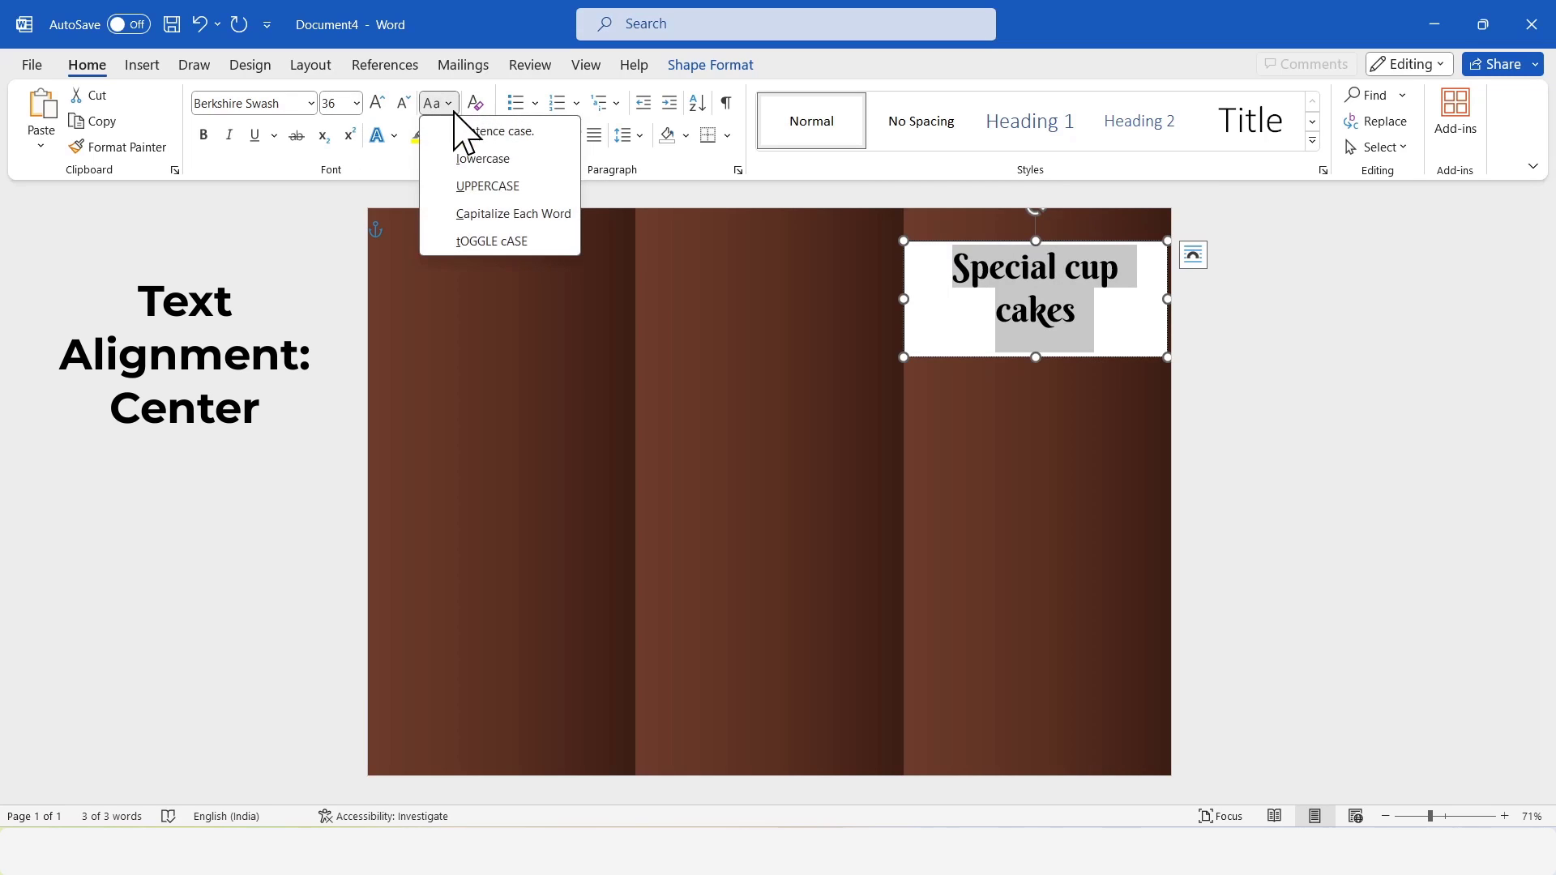
pyautogui.click(502, 214)
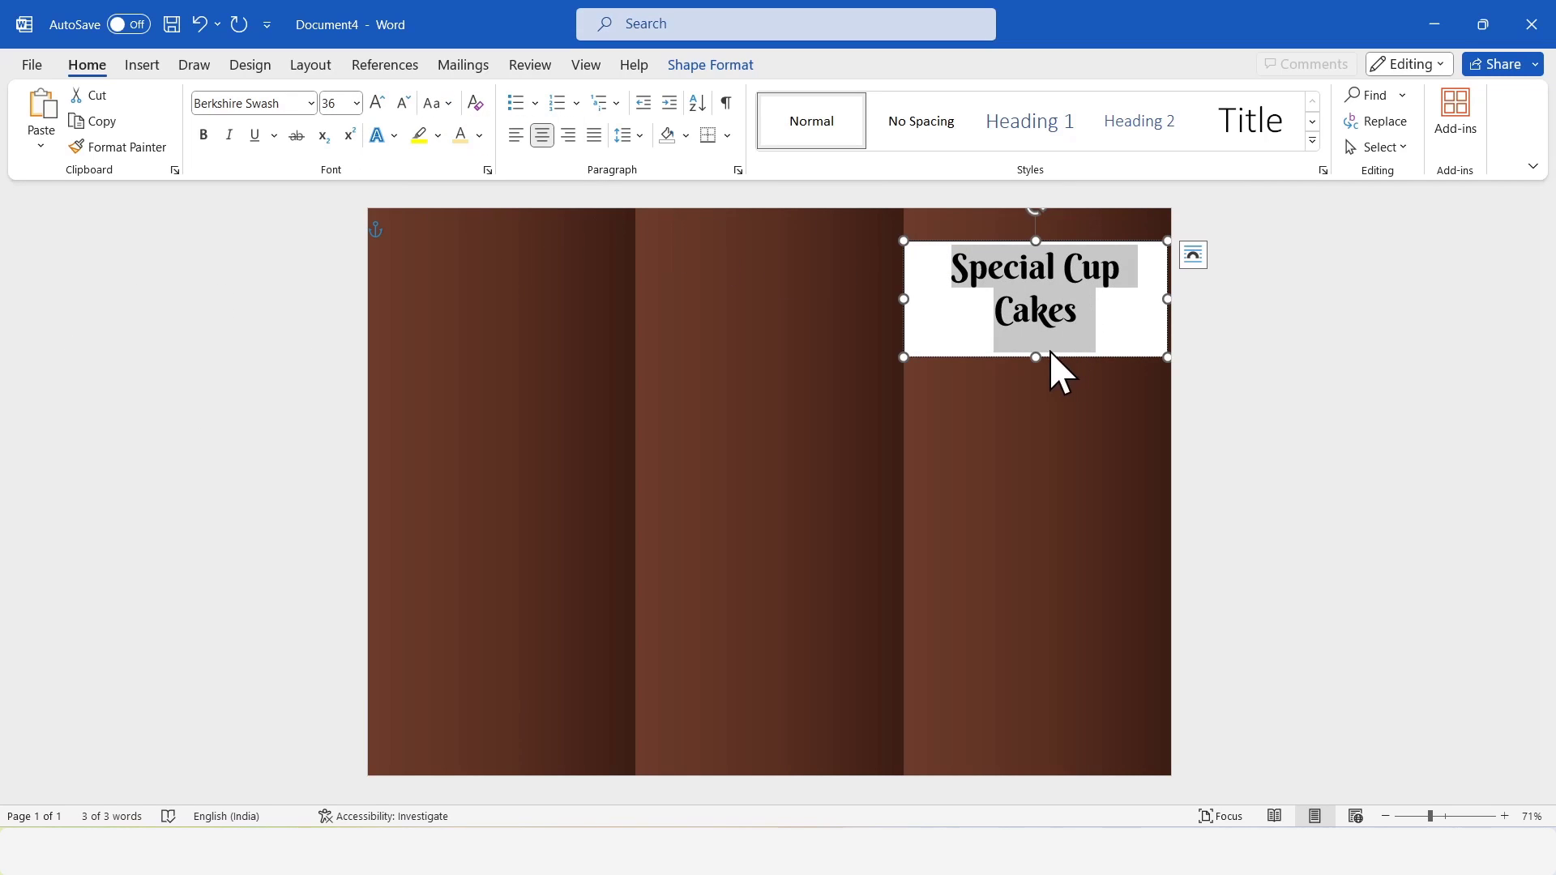
# Resize the title text box to about 3.76 cm high and 9.9 cm wide and color its text light yellow.
pyautogui.moveTo(1034, 357); pyautogui.dragTo(1036, 344)
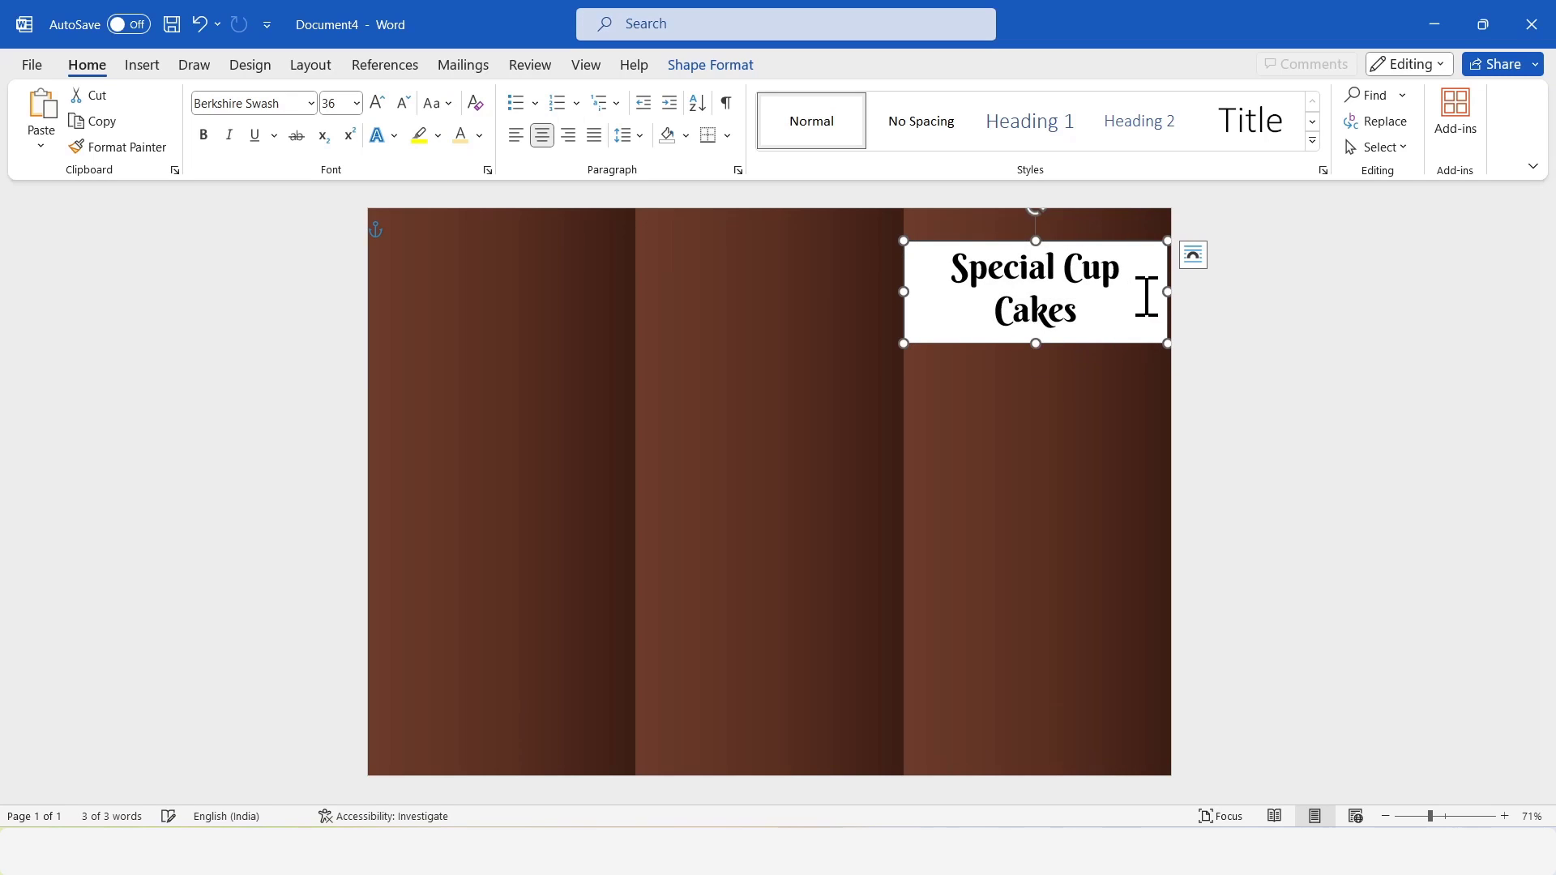
pyautogui.moveTo(1169, 292); pyautogui.dragTo(1175, 293)
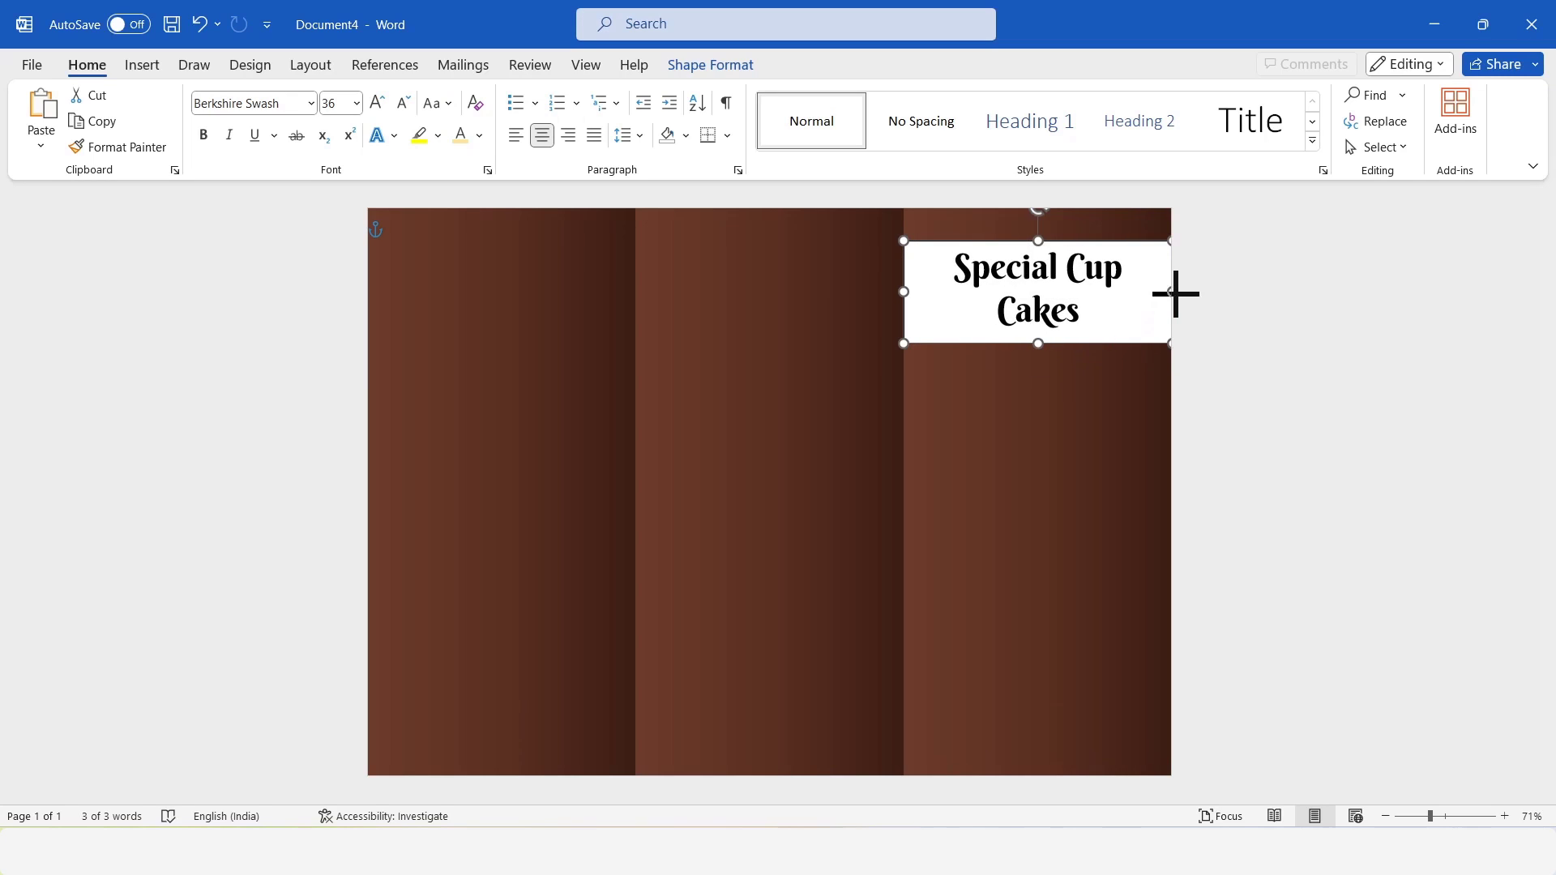
pyautogui.click(711, 65)
pyautogui.click(819, 96)
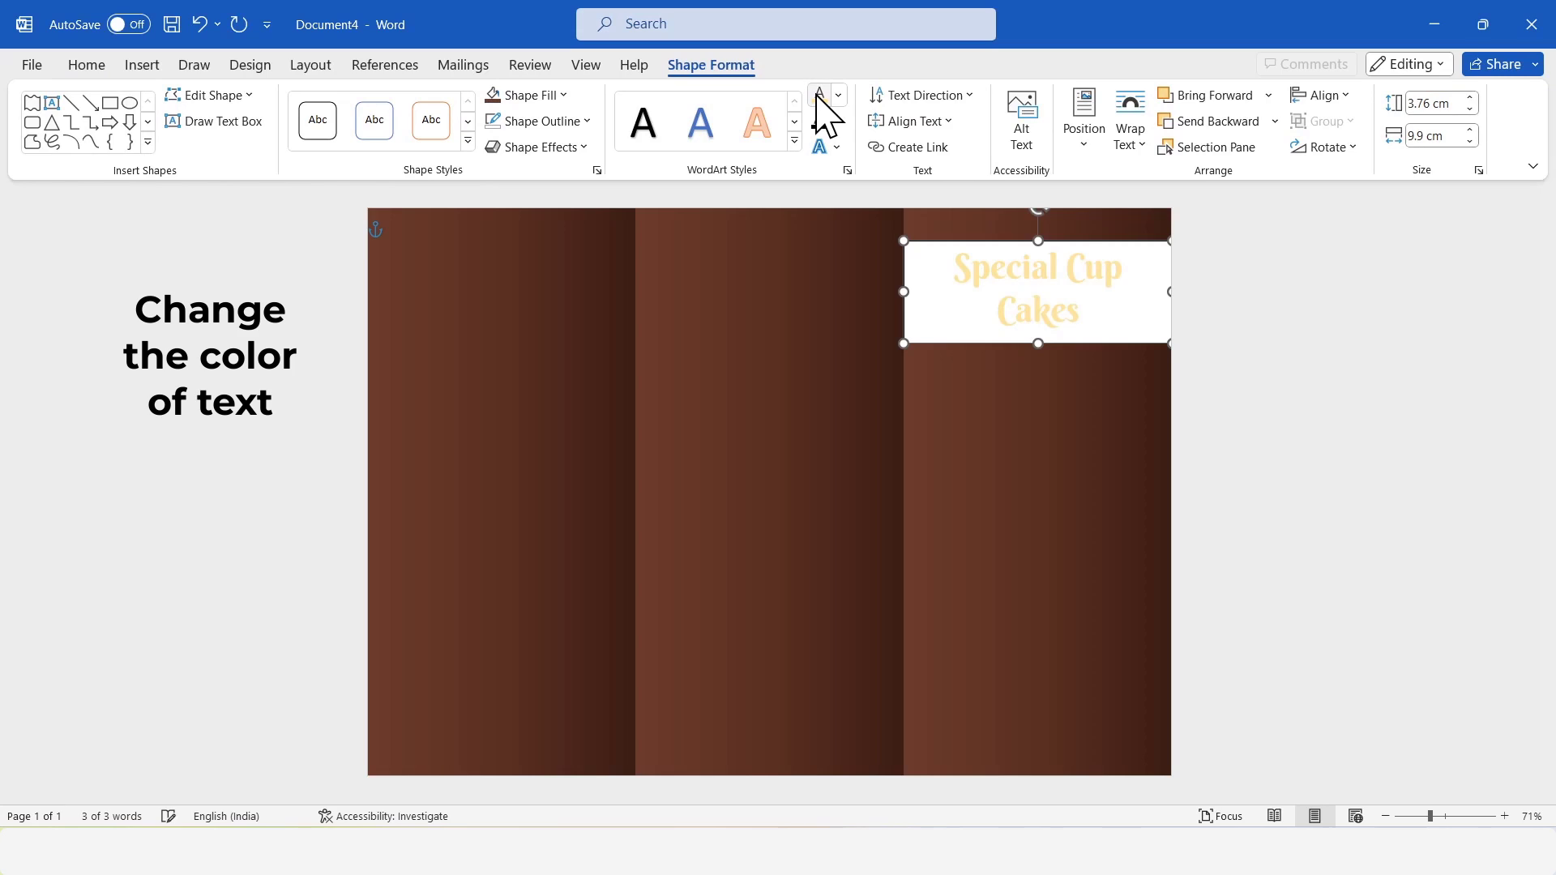
# Remove the fill and outline from the title text box.
pyautogui.click(535, 96)
pyautogui.click(530, 421)
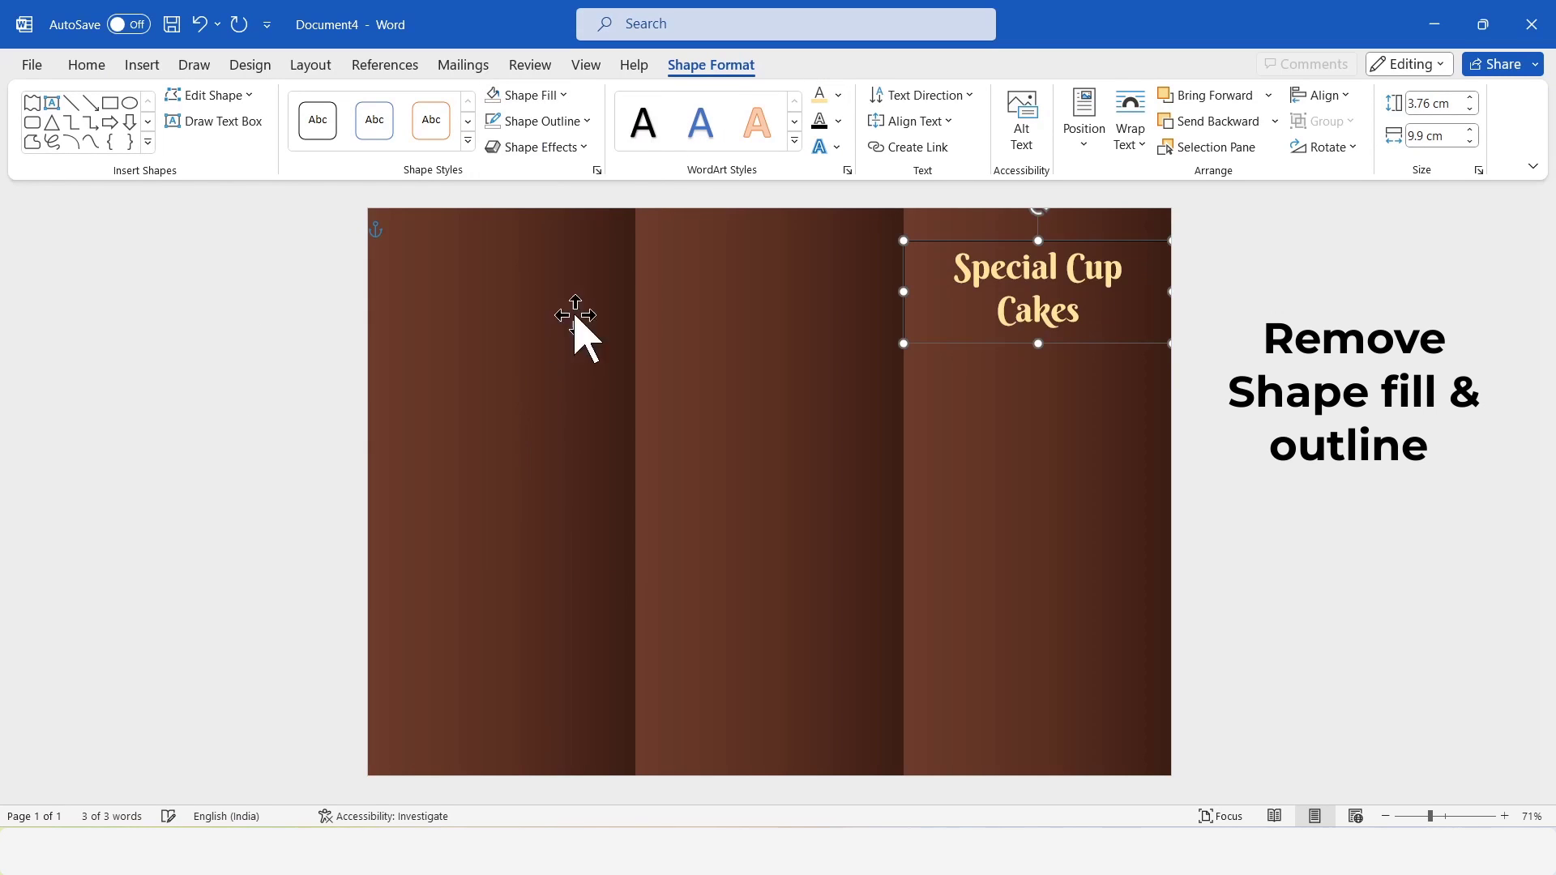
pyautogui.click(567, 121)
pyautogui.click(551, 443)
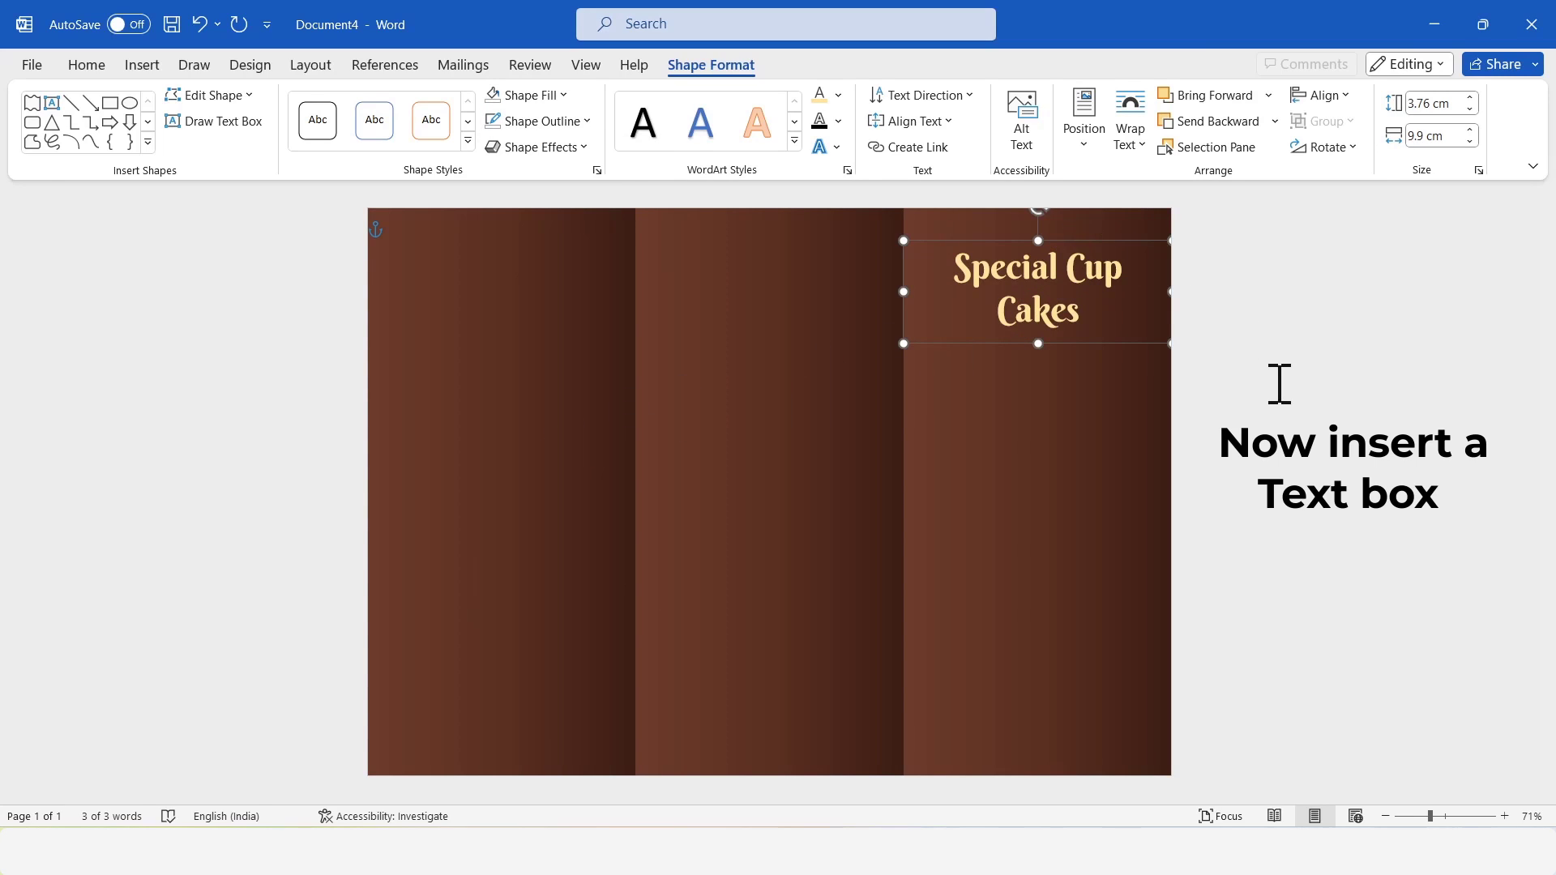
pyautogui.click(1278, 383)
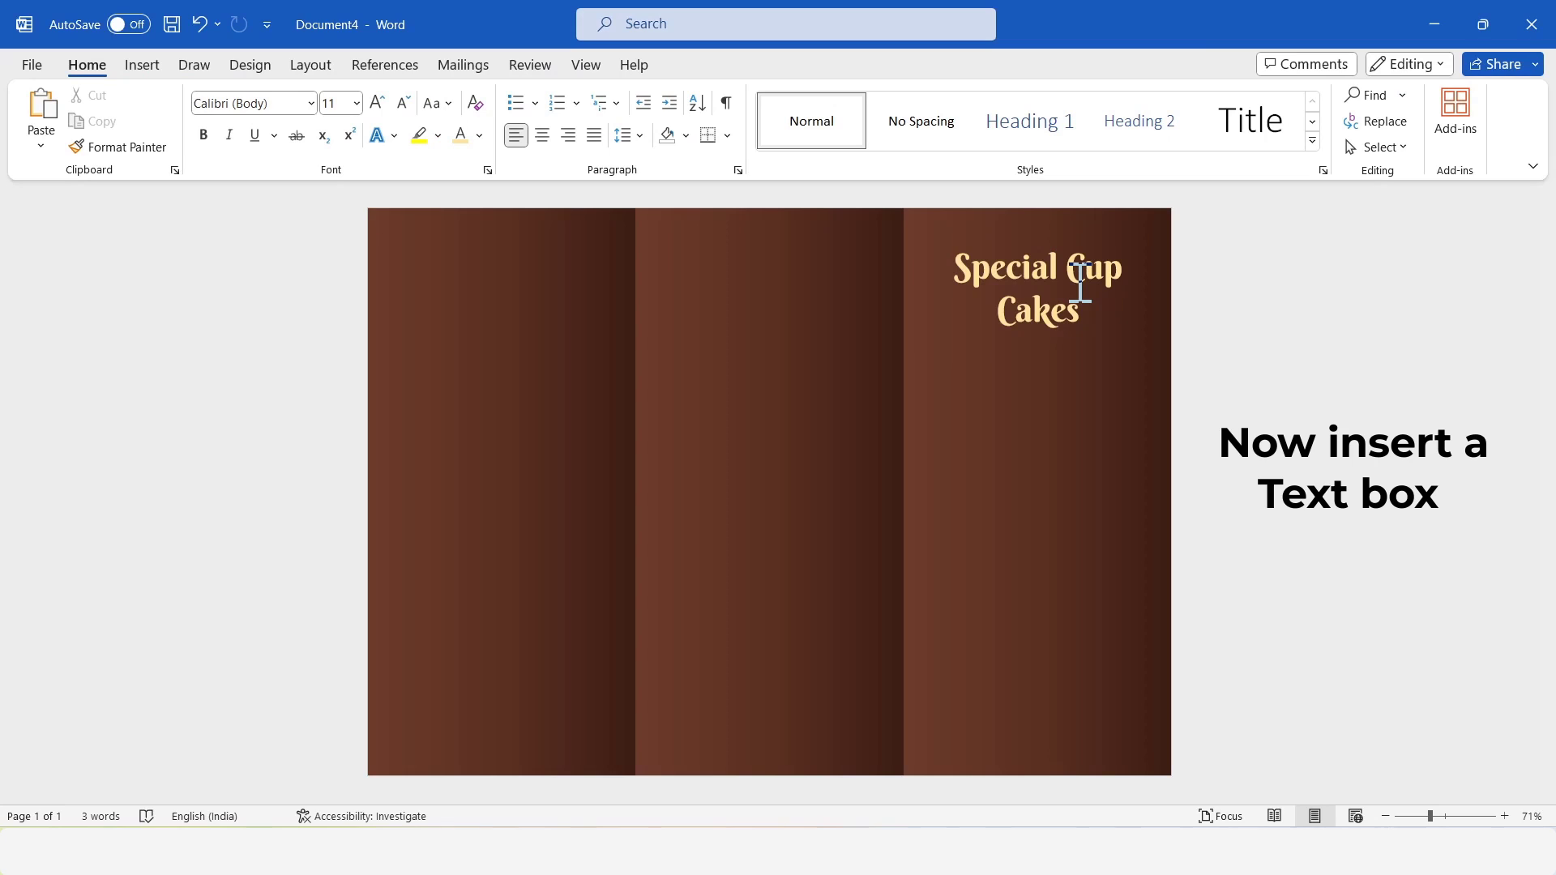
# Insert a text box about 1.29 cm high and 9.74 cm wide directly below the title, containing "Sub heading goes here".
pyautogui.click(142, 65)
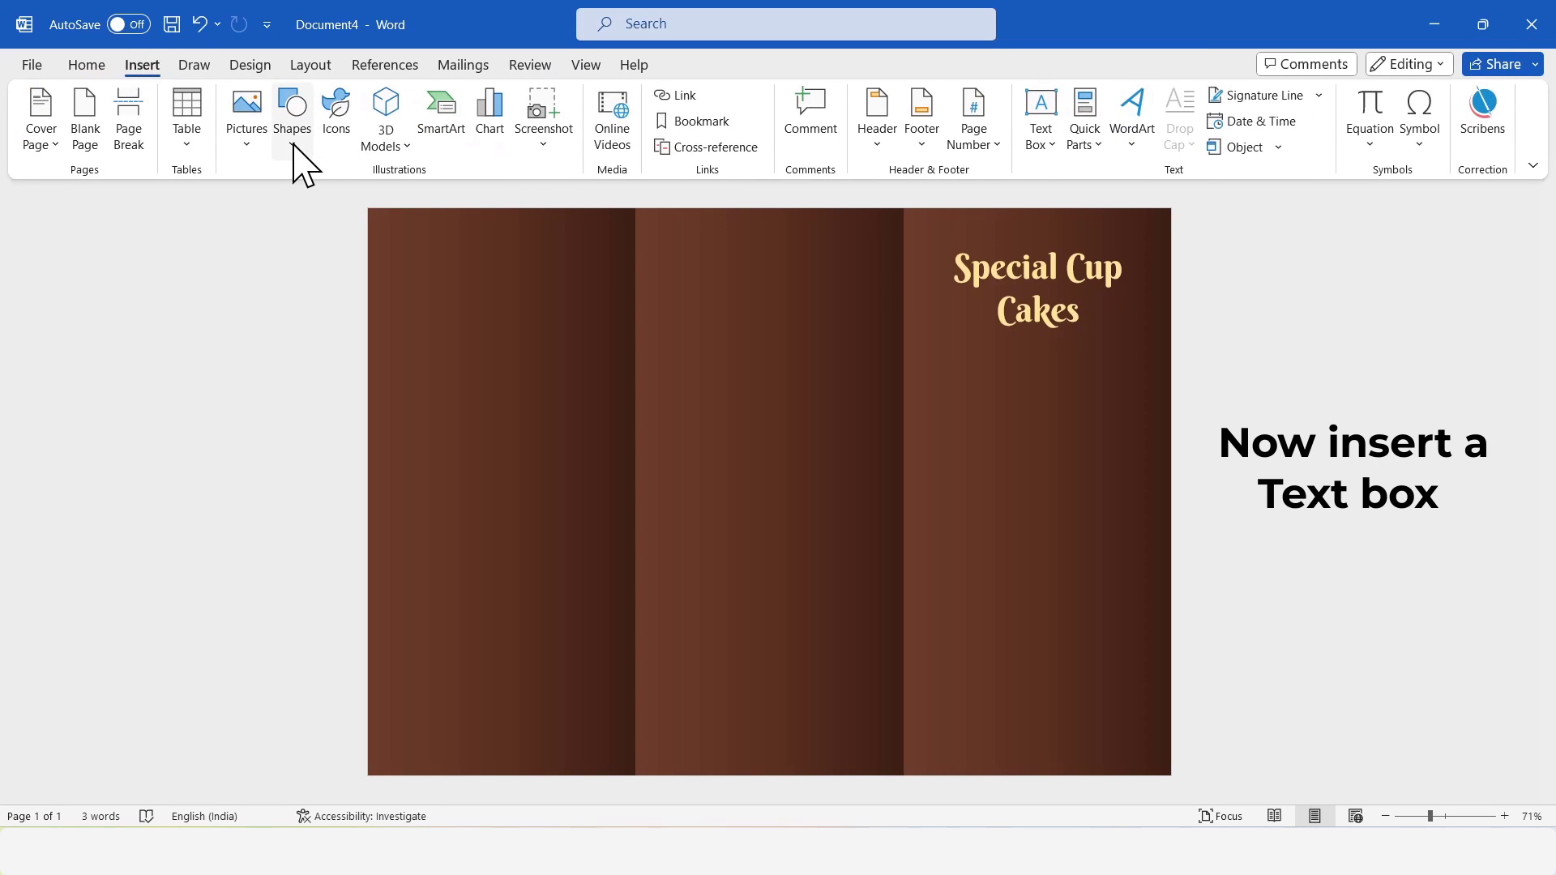
pyautogui.click(294, 144)
pyautogui.click(288, 403)
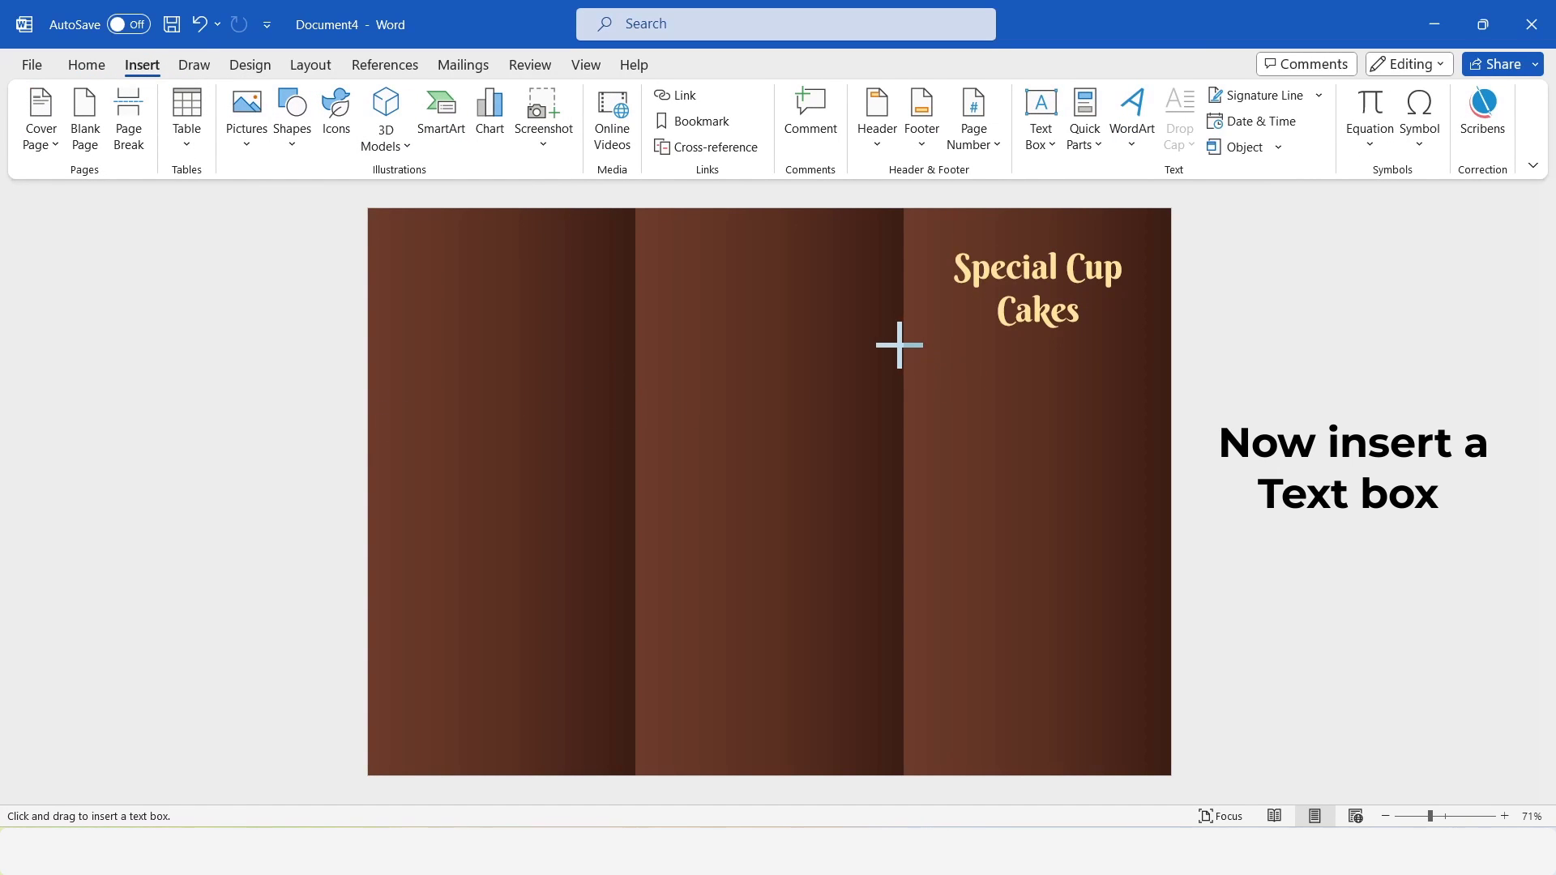
pyautogui.moveTo(900, 343); pyautogui.dragTo(1170, 378)
pyautogui.write('su')
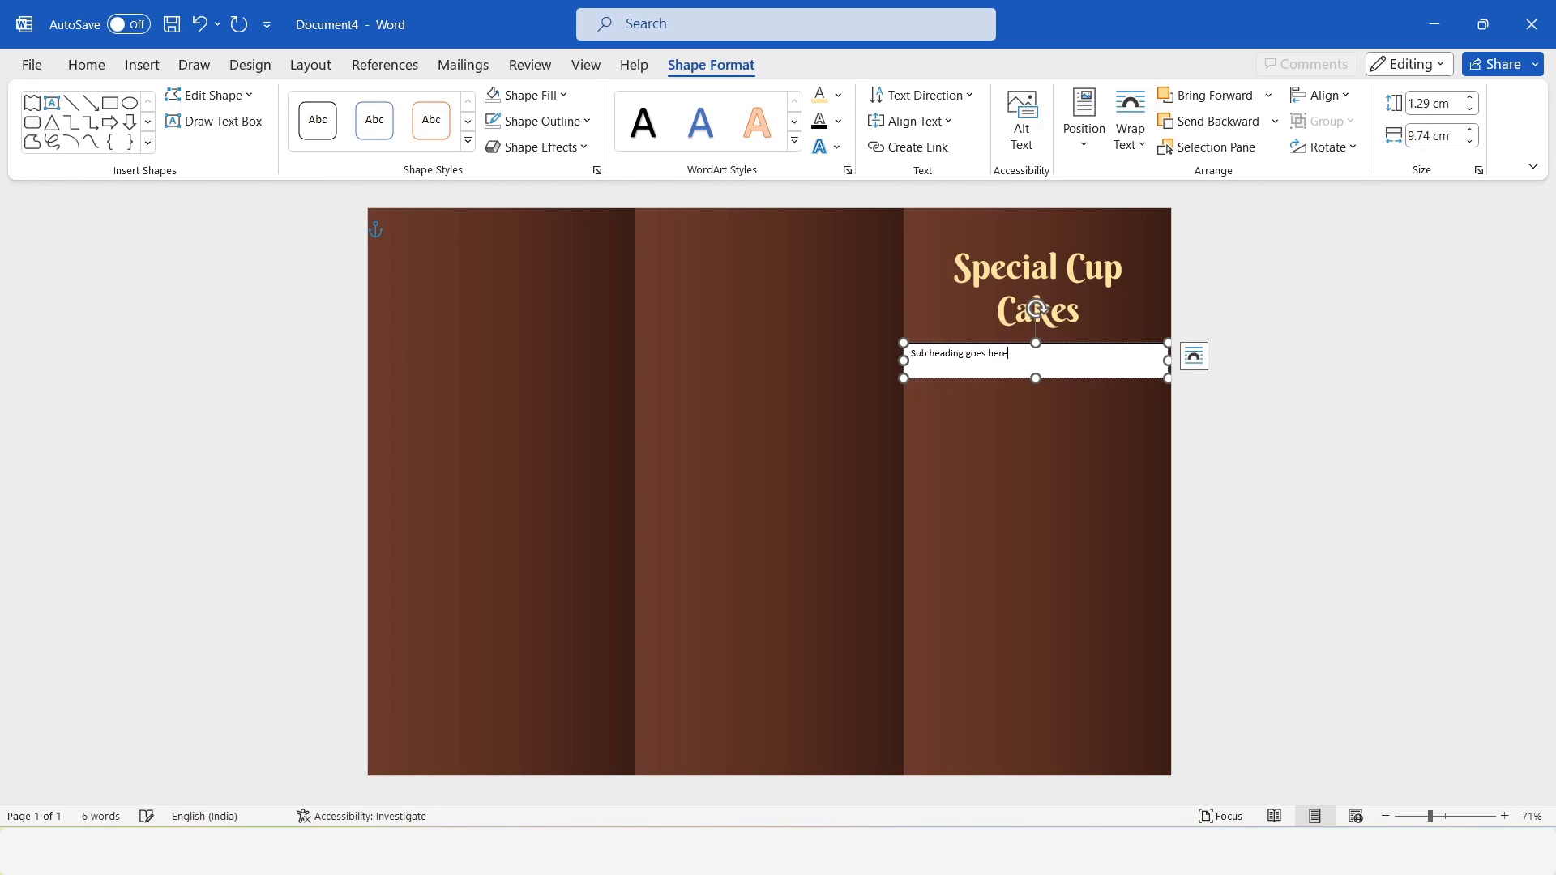
# Set the subheading text to Montserrat at size 12.
pyautogui.hotkey('ctrl', 'a')
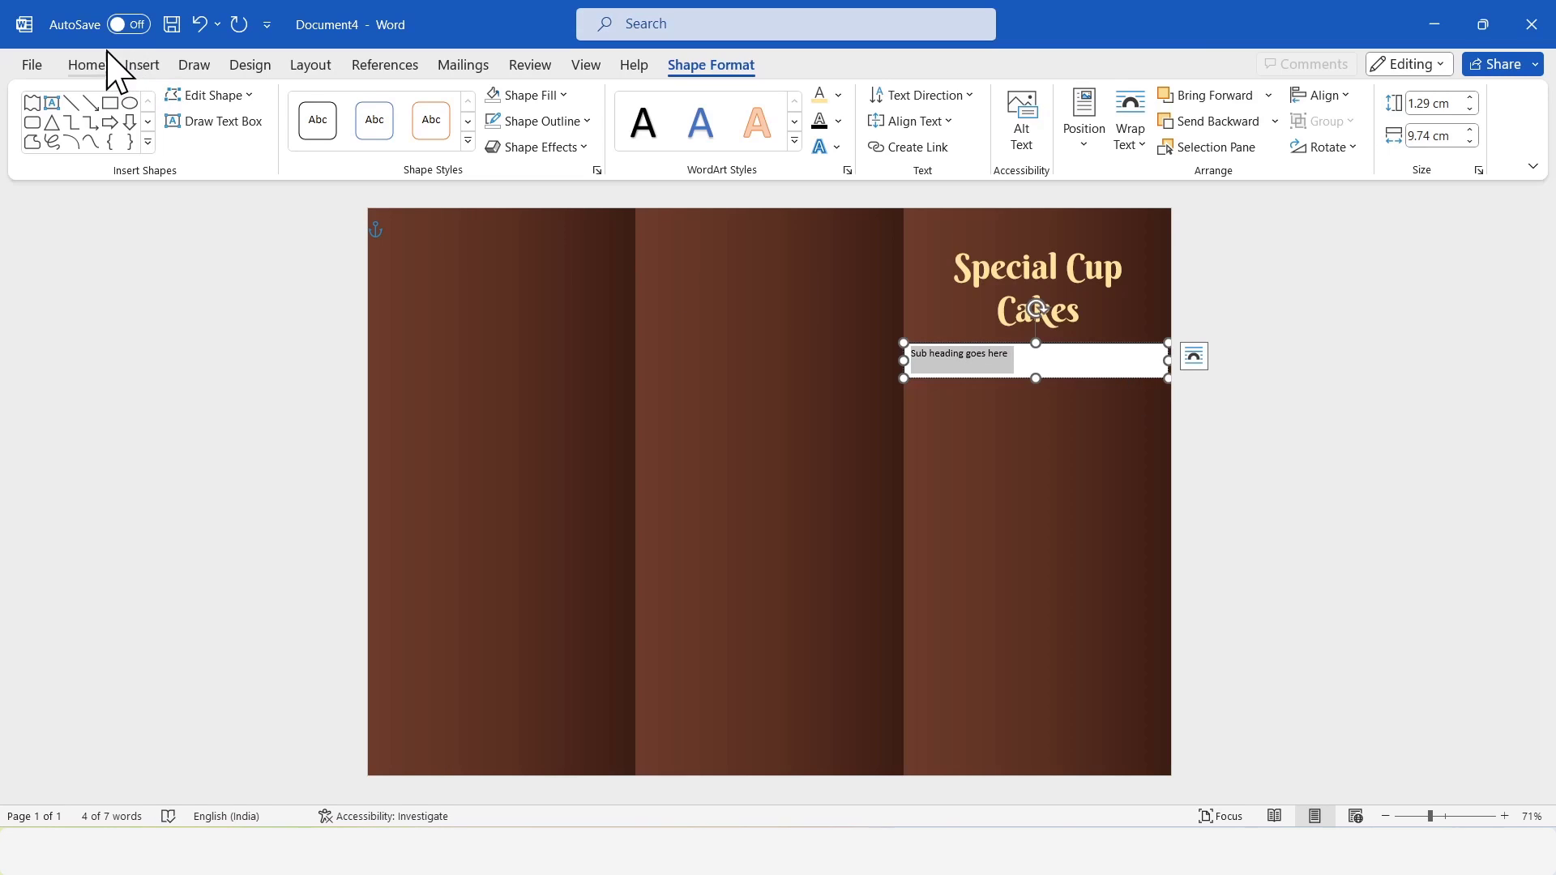
pyautogui.click(104, 64)
pyautogui.click(334, 103)
pyautogui.write('12')
pyautogui.press('Return')
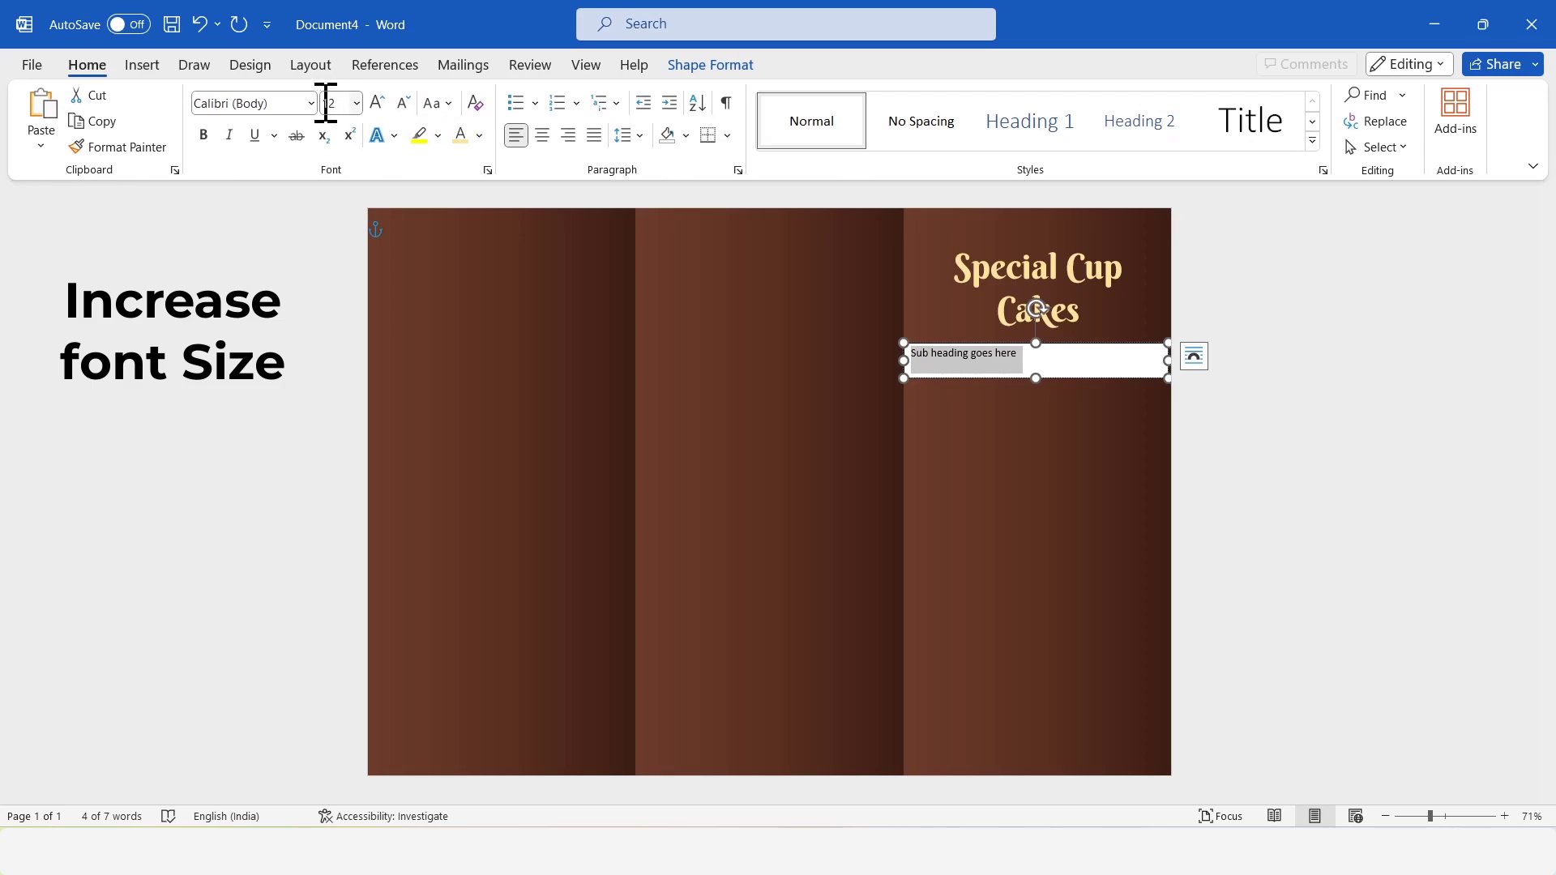
pyautogui.click(291, 103)
pyautogui.write('Mo')
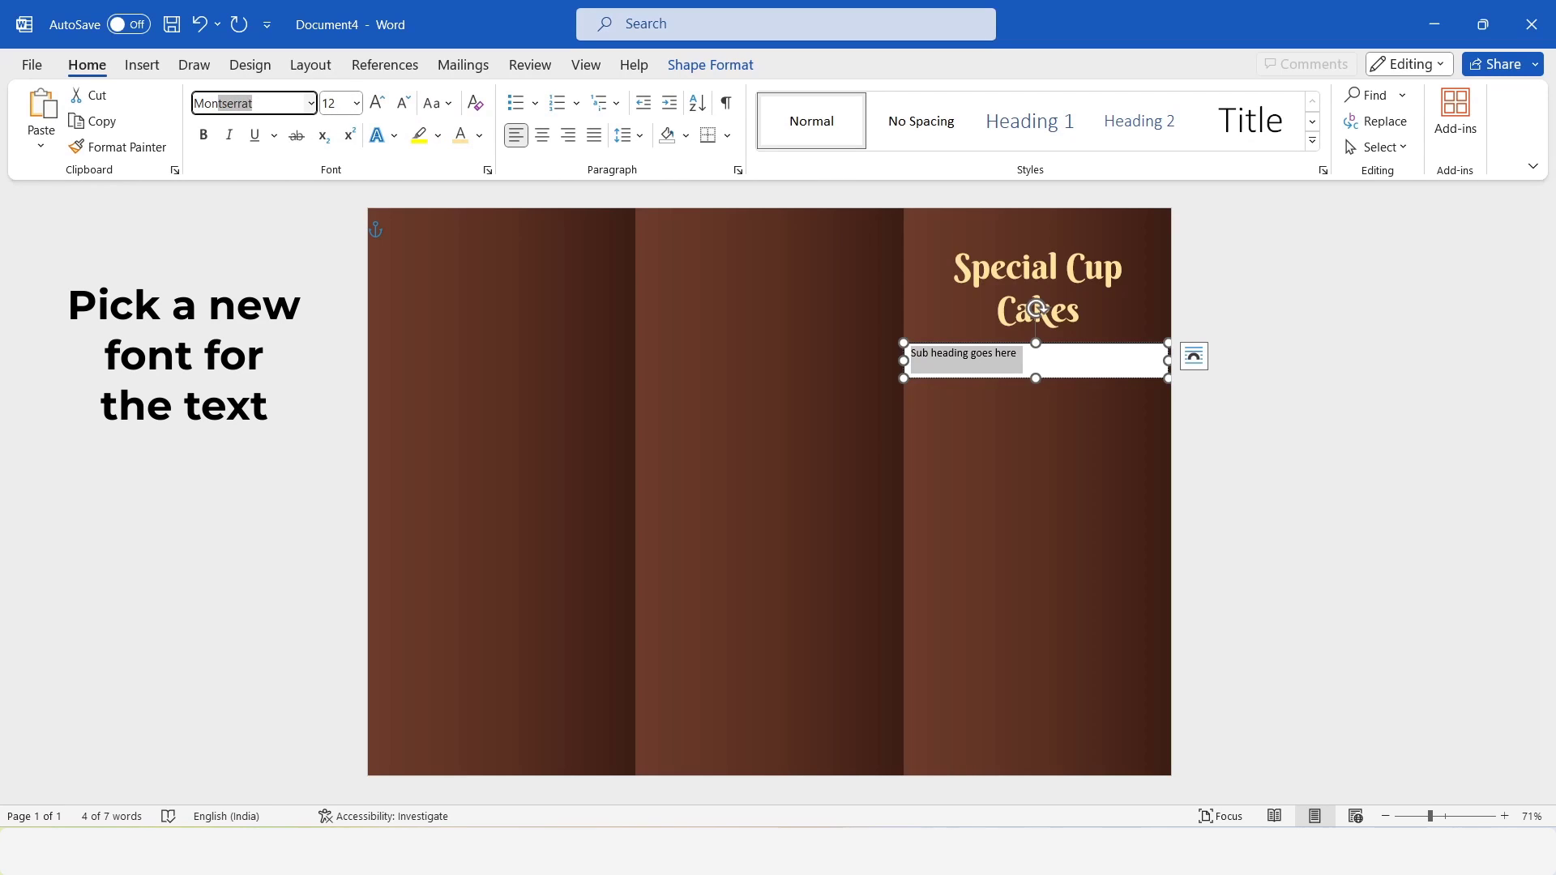
pyautogui.write('nt')
pyautogui.press('Return')
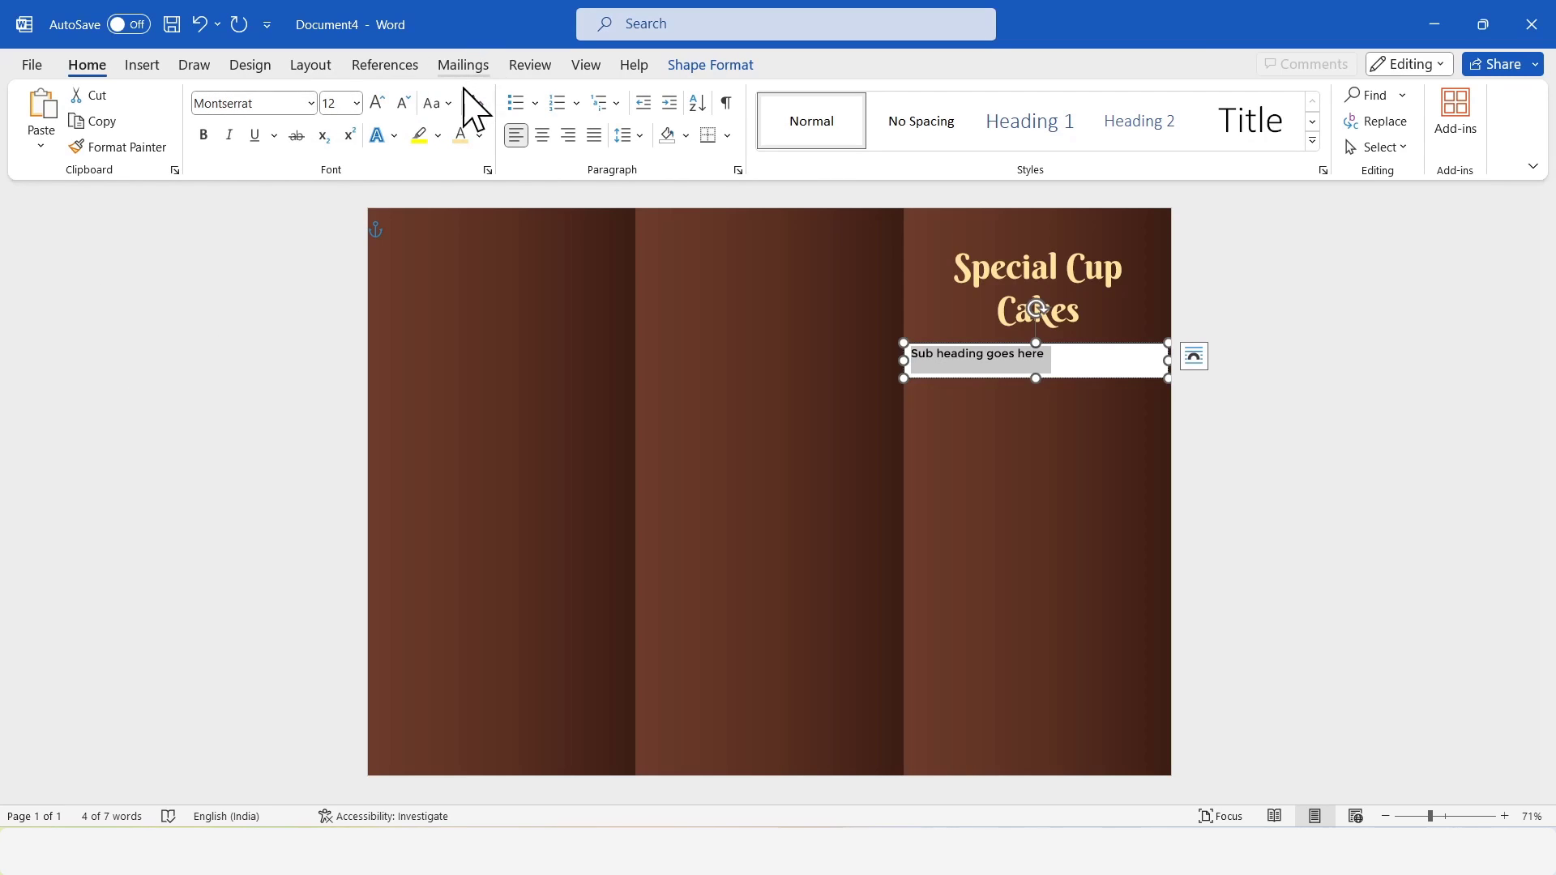
# Change the subheading text to uppercase and center it in its box.
pyautogui.click(445, 107)
pyautogui.click(474, 186)
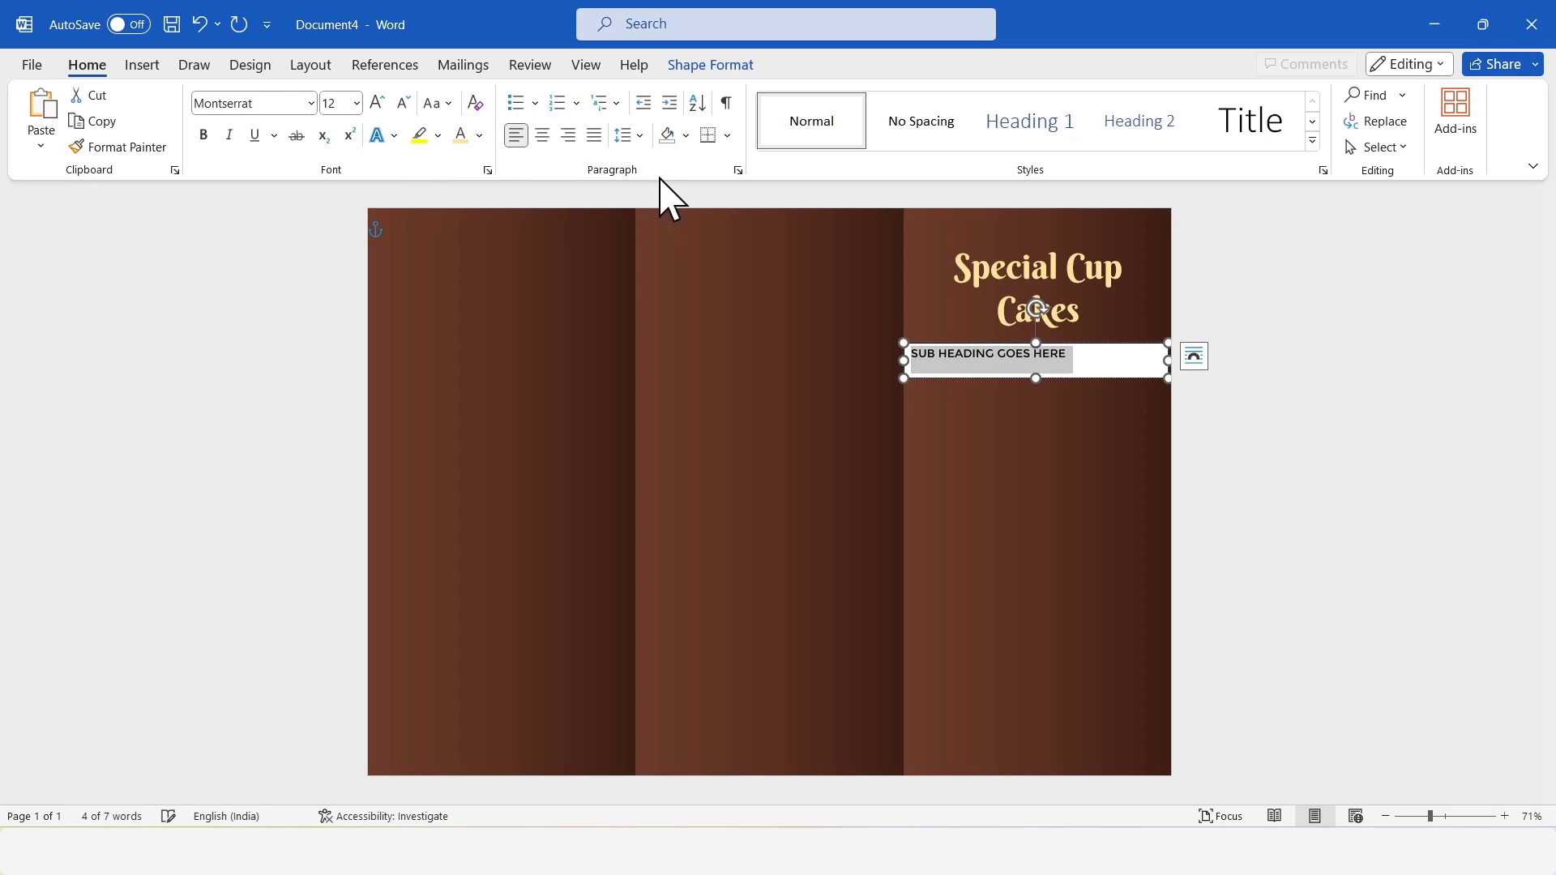
pyautogui.click(542, 135)
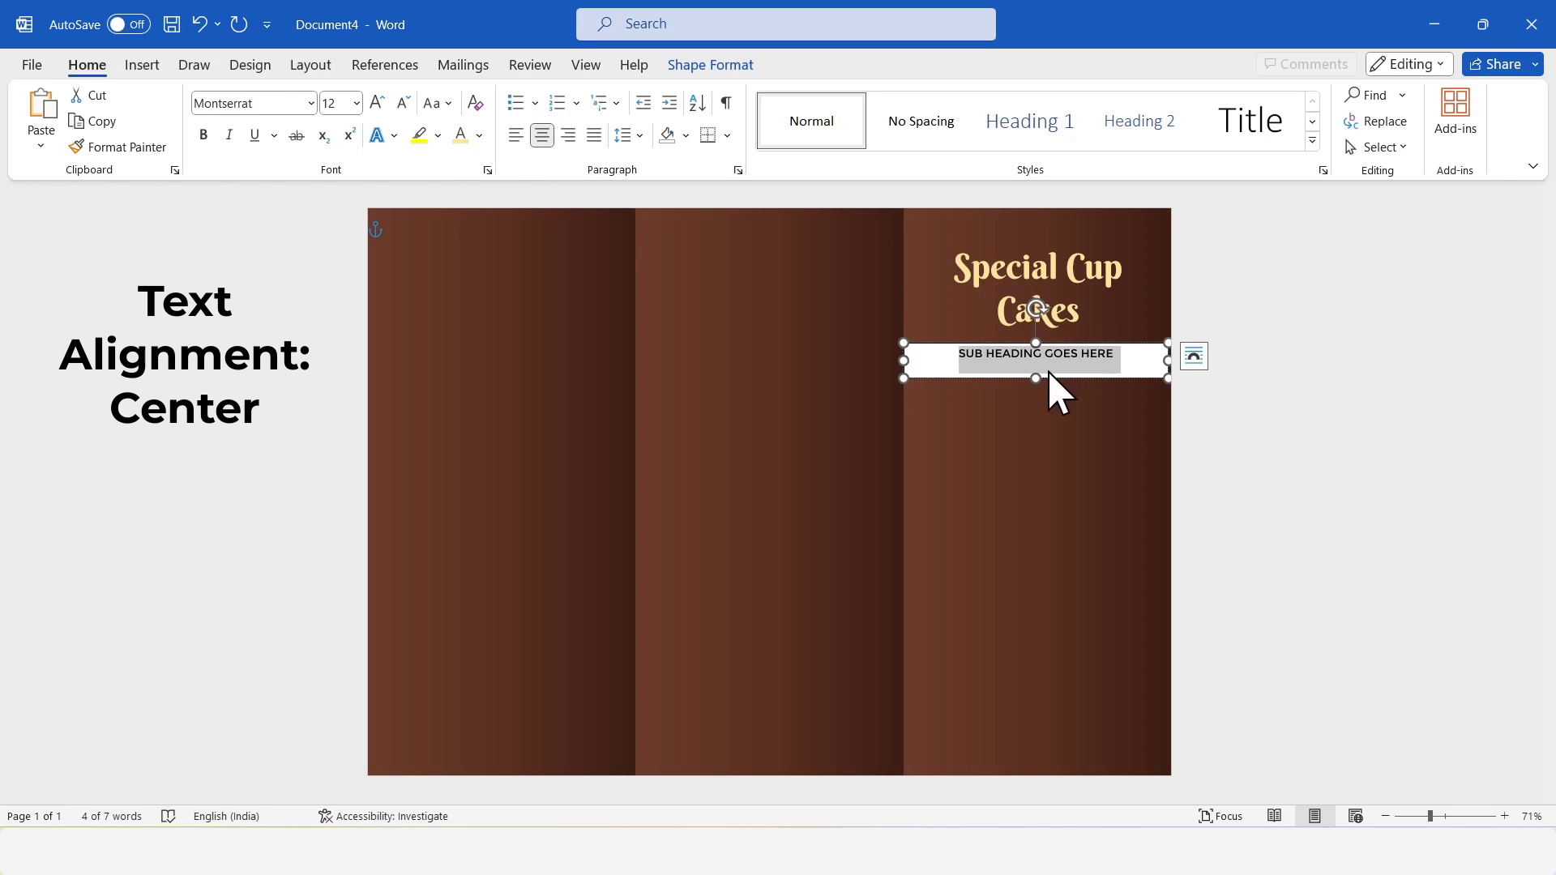
# Remove the subheading box's fill and outline and color its text the same light yellow as the title.
pyautogui.click(718, 66)
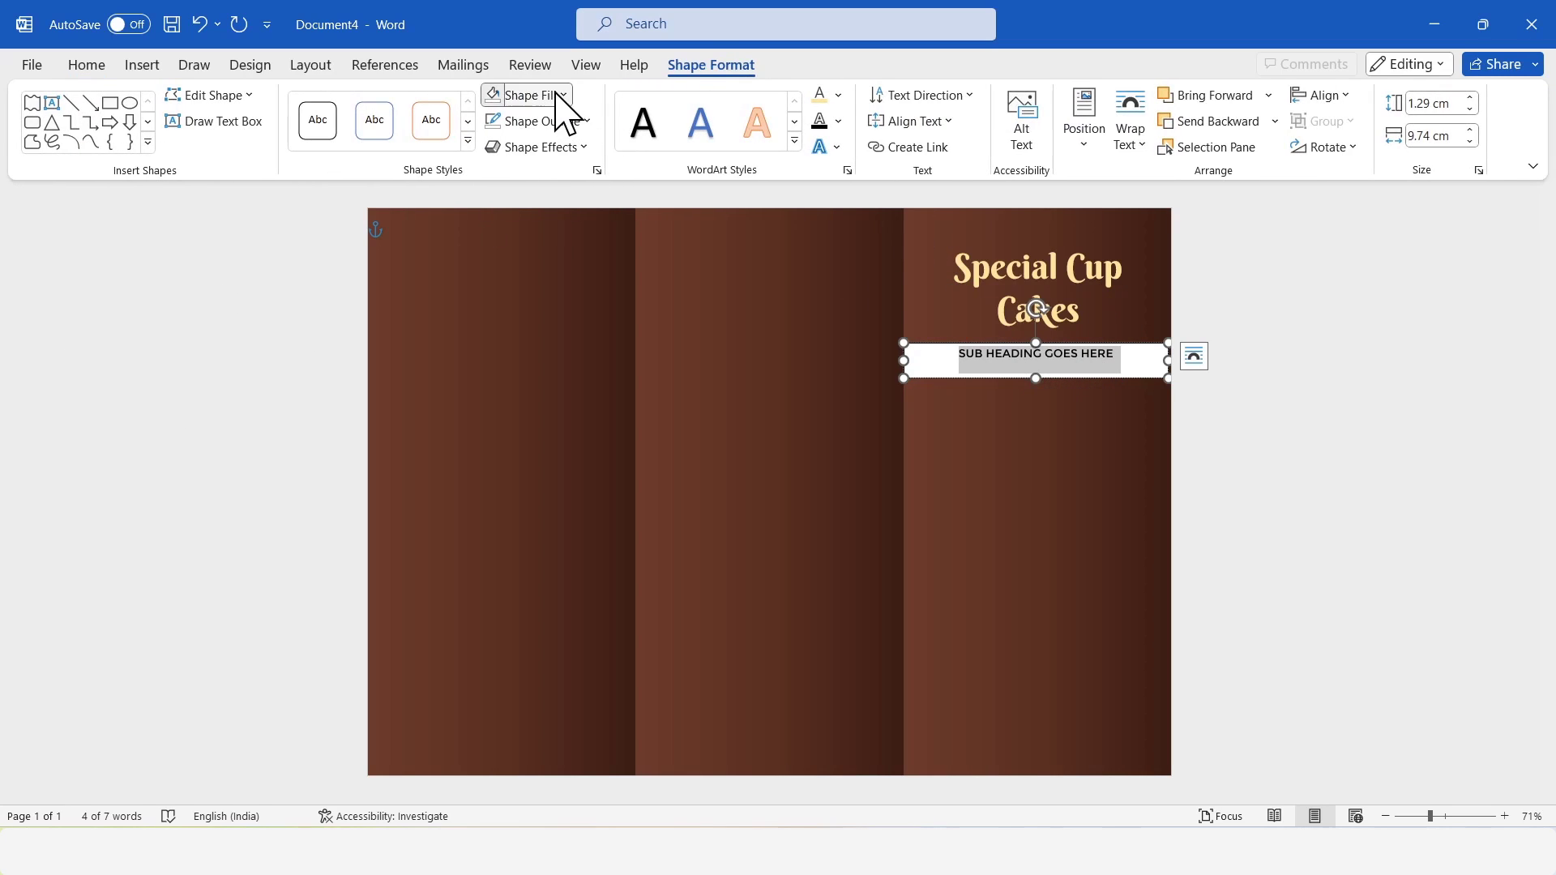
pyautogui.click(556, 97)
pyautogui.click(548, 422)
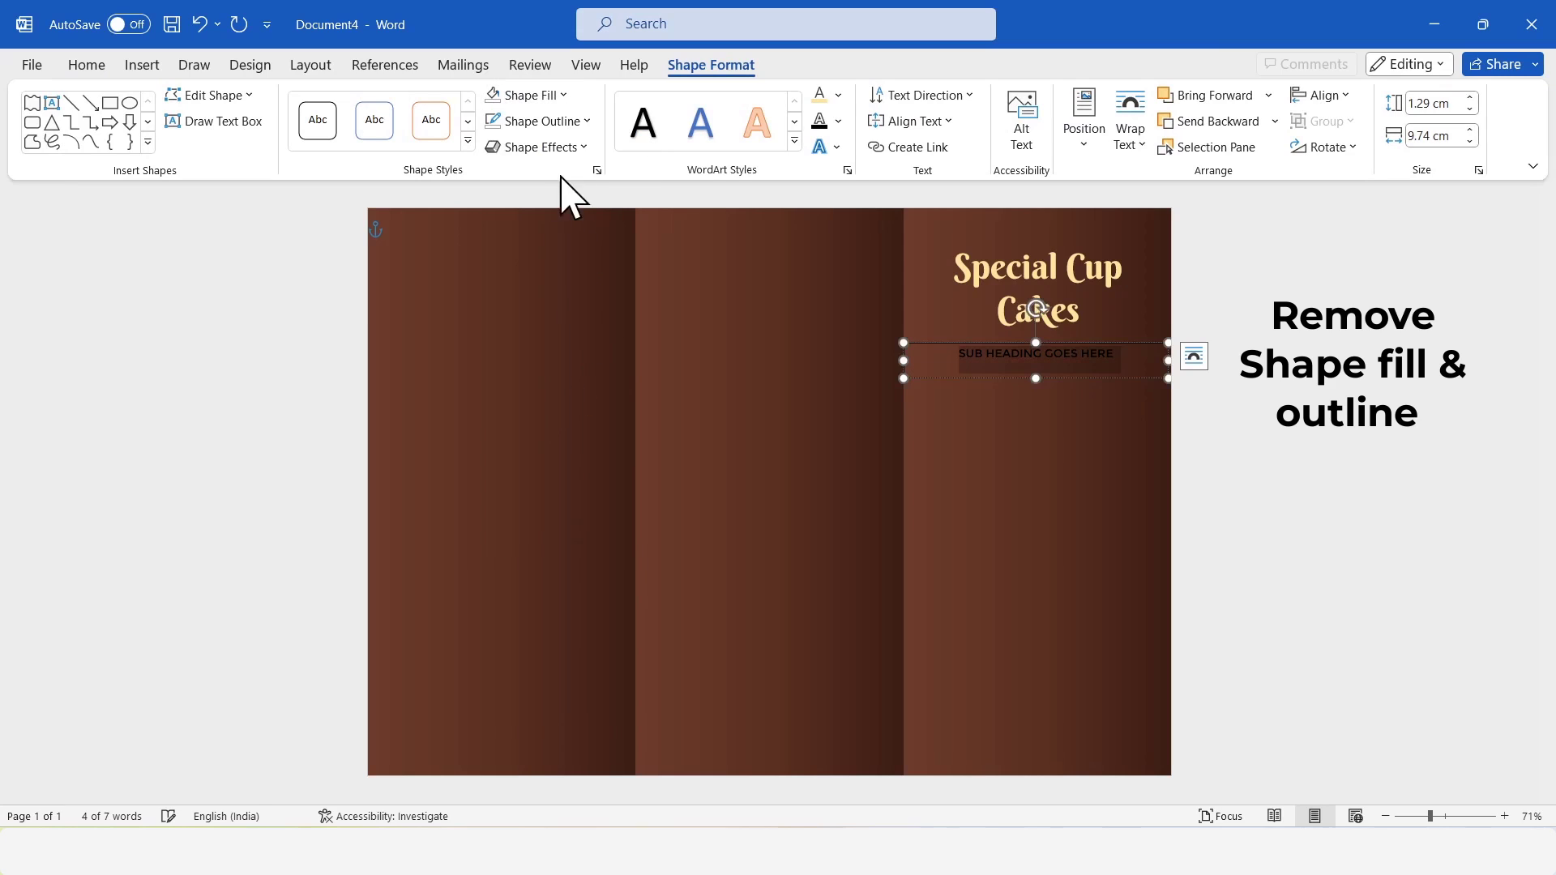
pyautogui.click(543, 122)
pyautogui.click(551, 442)
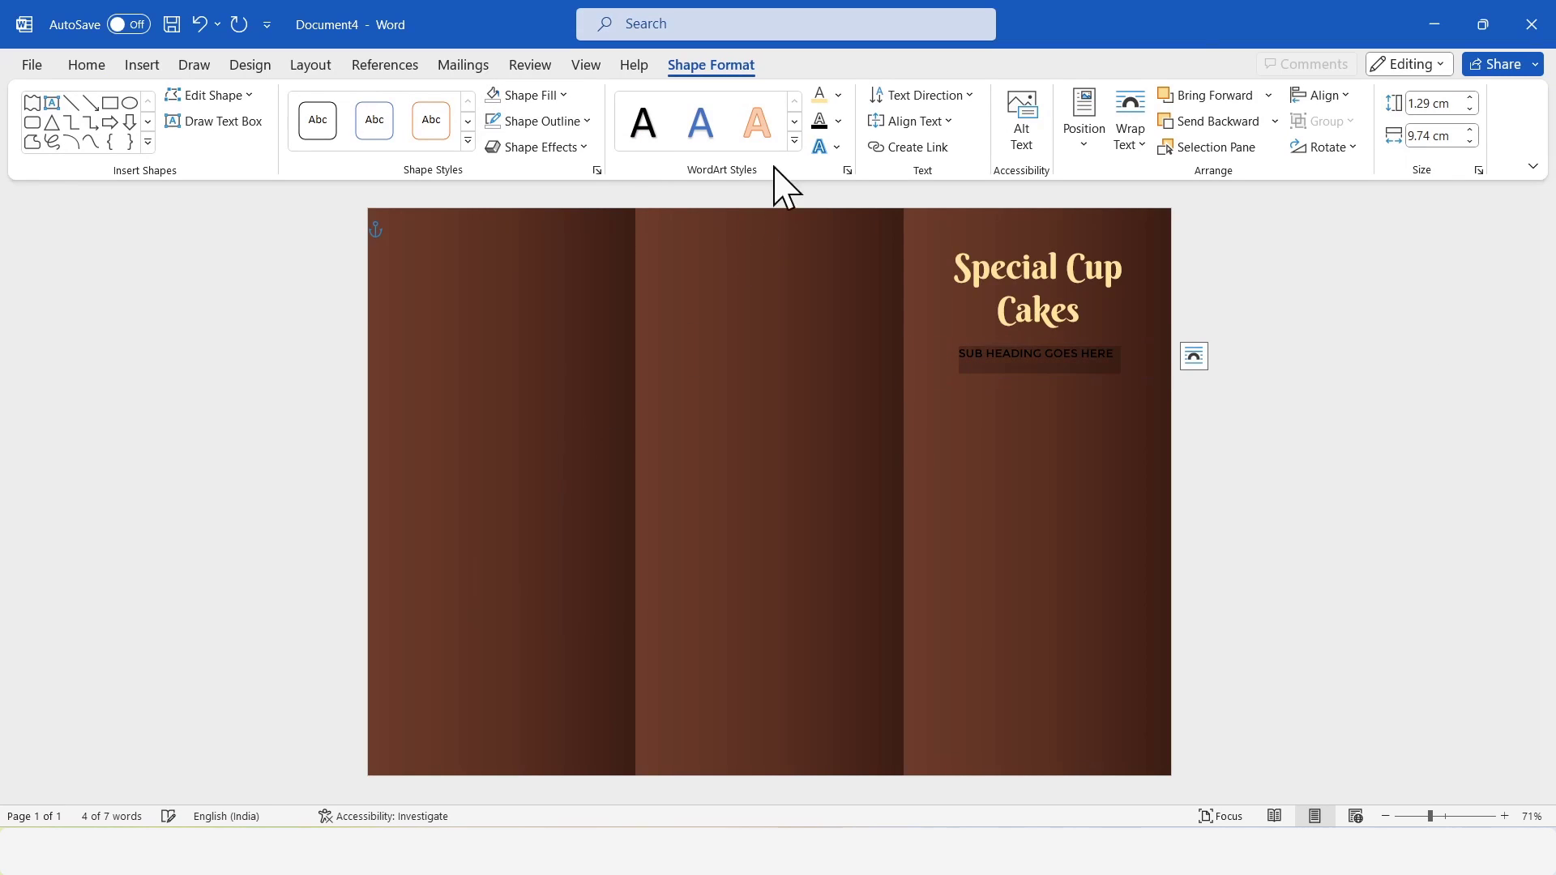
pyautogui.click(820, 95)
pyautogui.click(1248, 377)
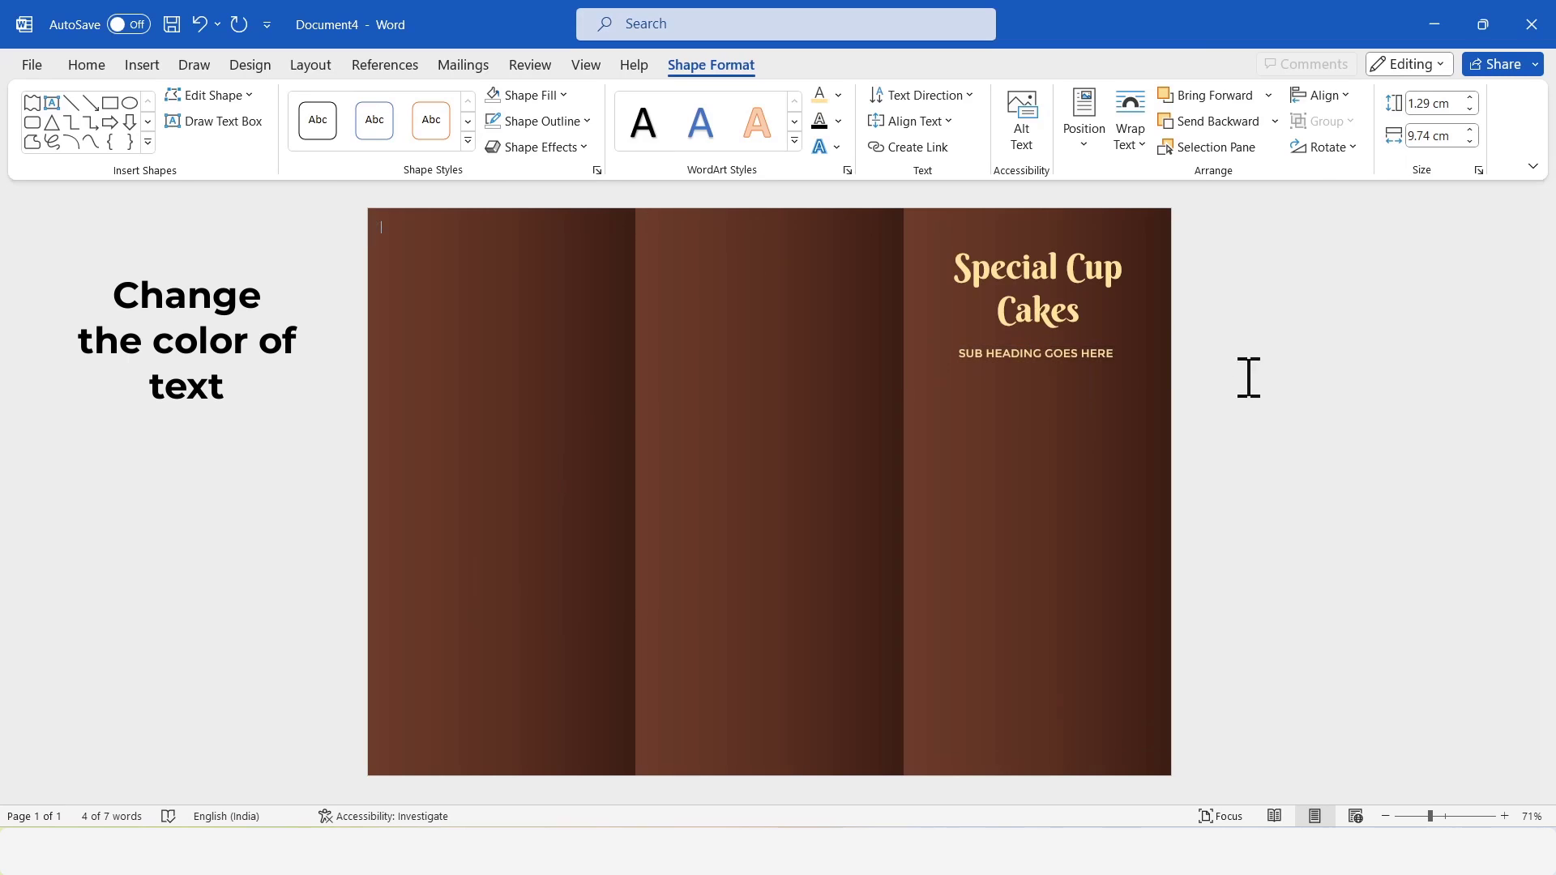
# Move the subheading box slightly up, widen it to the page's right edge and reduce its height a little.
pyautogui.click(1071, 350)
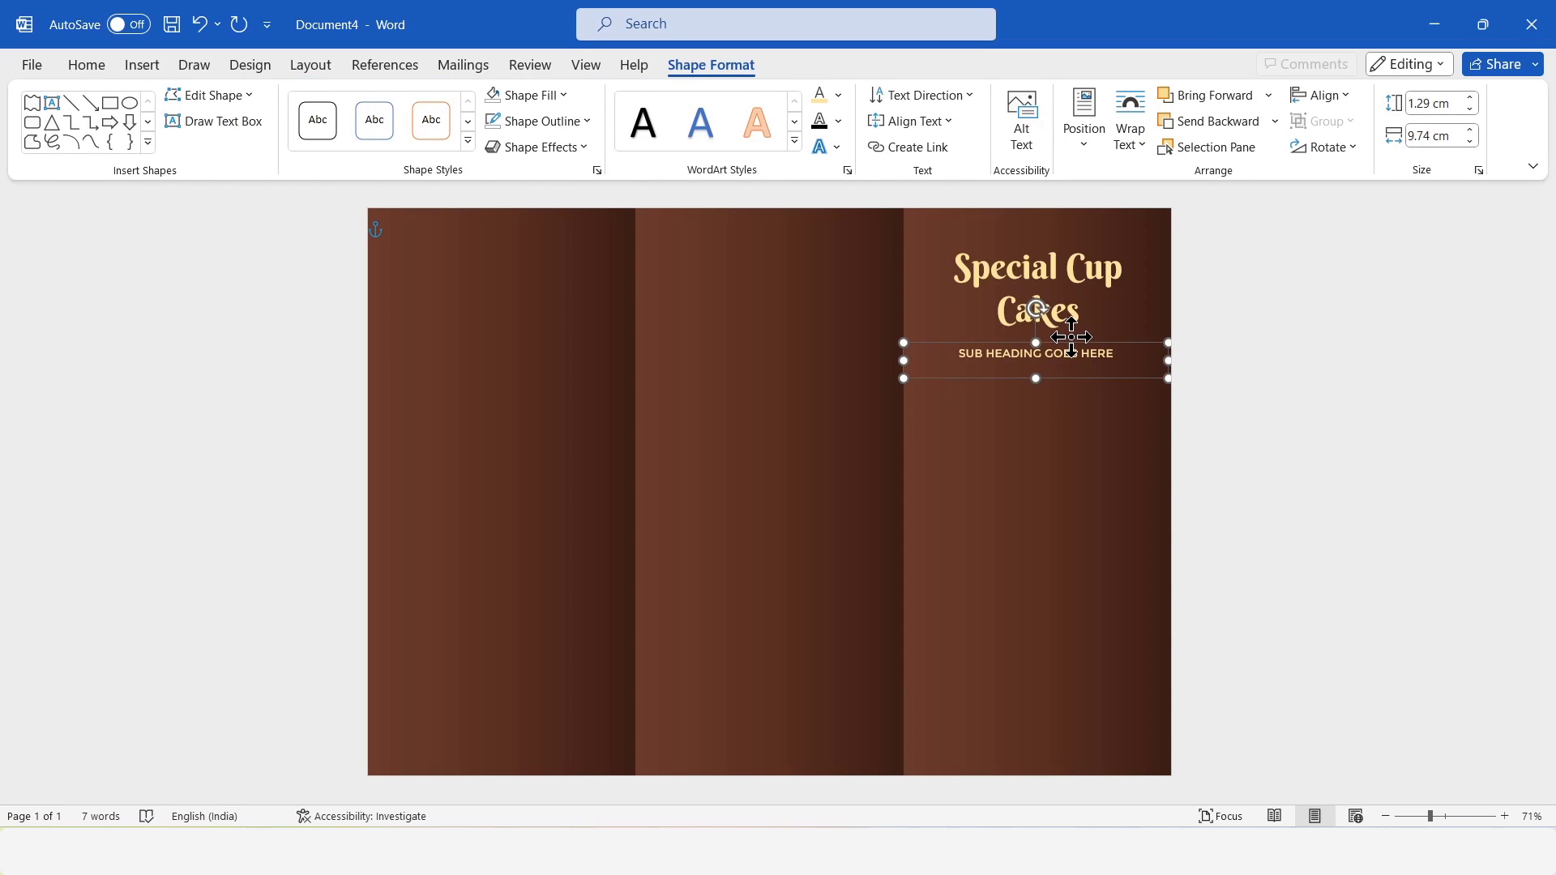
pyautogui.moveTo(1071, 337); pyautogui.dragTo(1071, 331)
pyautogui.moveTo(1169, 355); pyautogui.dragTo(1173, 354)
pyautogui.moveTo(1034, 371); pyautogui.dragTo(1035, 363)
pyautogui.click(1245, 381)
pyautogui.click(1104, 350)
pyautogui.click(1303, 374)
pyautogui.click(1127, 355)
pyautogui.hotkey('ctrl', 'z')
# Shift the title text box slightly upward and move the subheading up closer beneath it.
pyautogui.click(1081, 251)
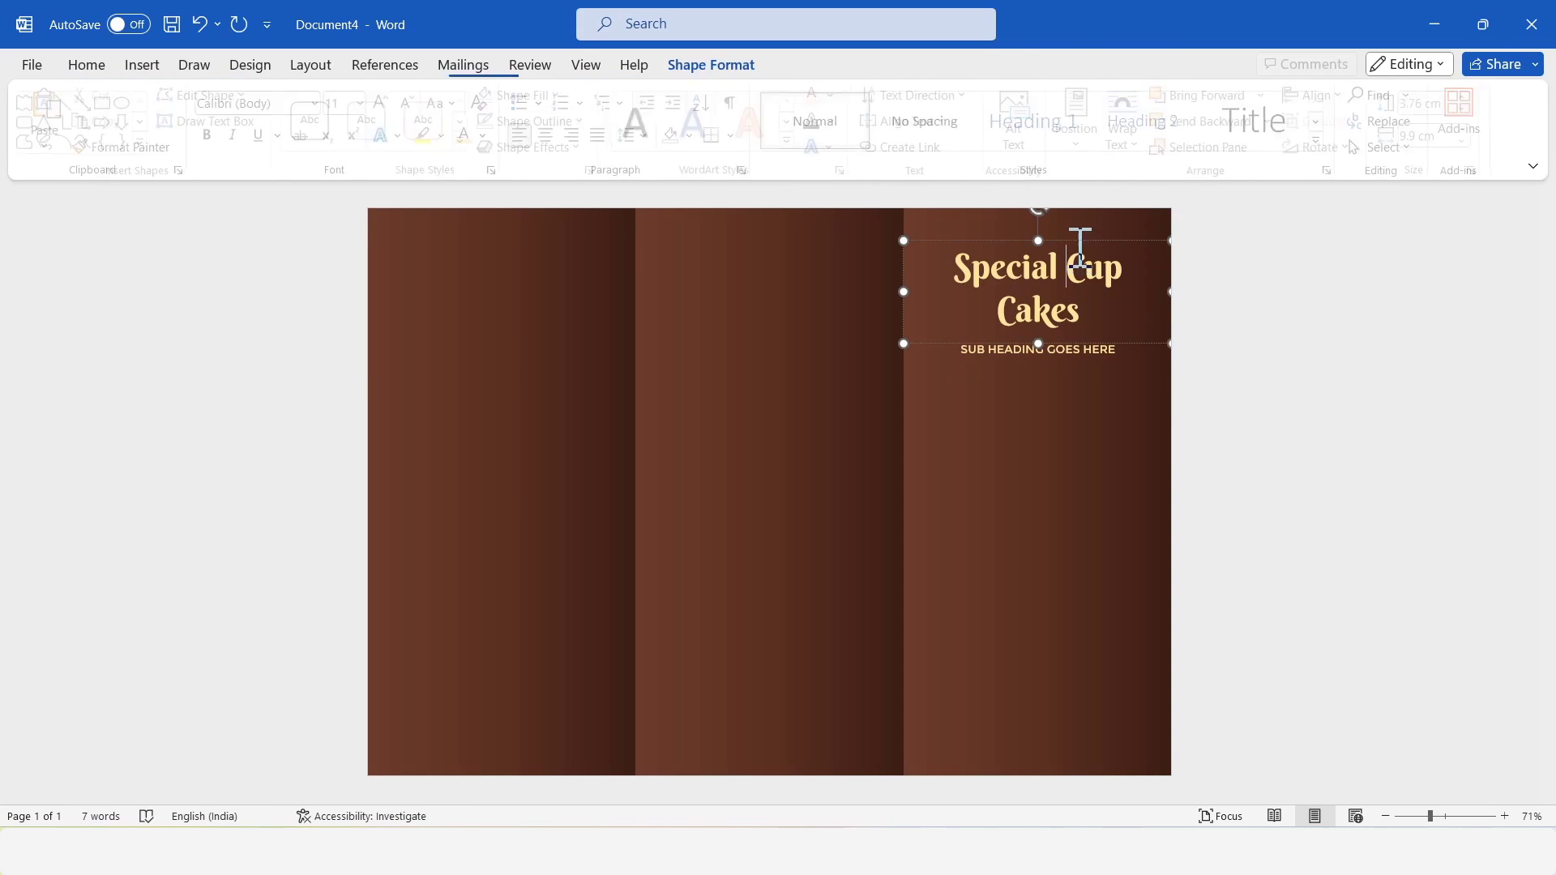
pyautogui.hotkey('ctrl', 'y')
pyautogui.click(1307, 254)
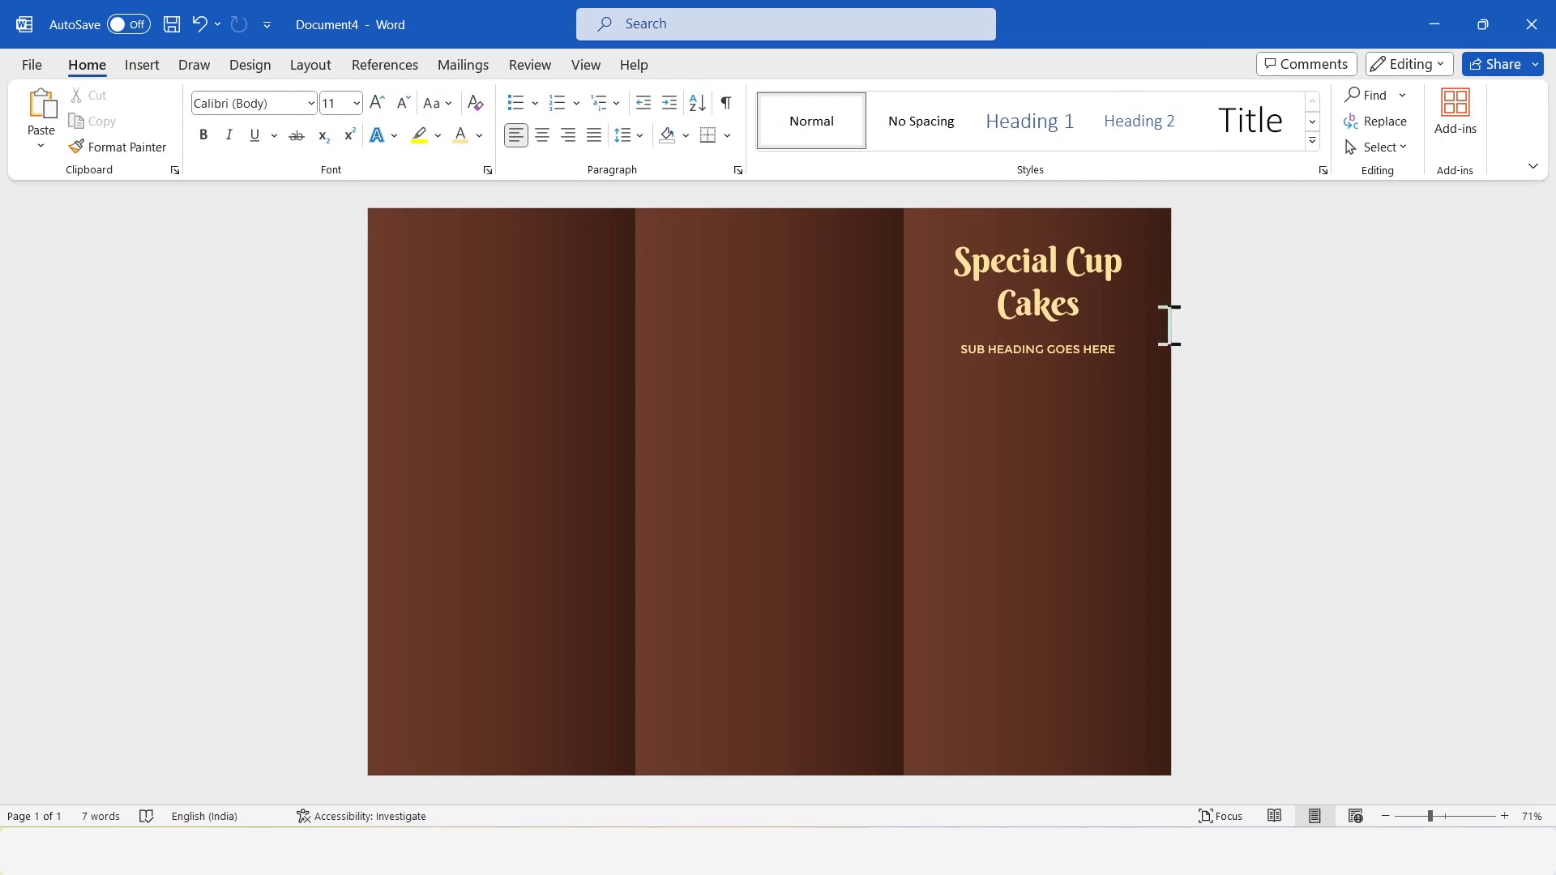
pyautogui.click(1106, 344)
pyautogui.hotkey('ctrl', 'z')
pyautogui.hotkey('ctrl', 'y')
pyautogui.click(1396, 336)
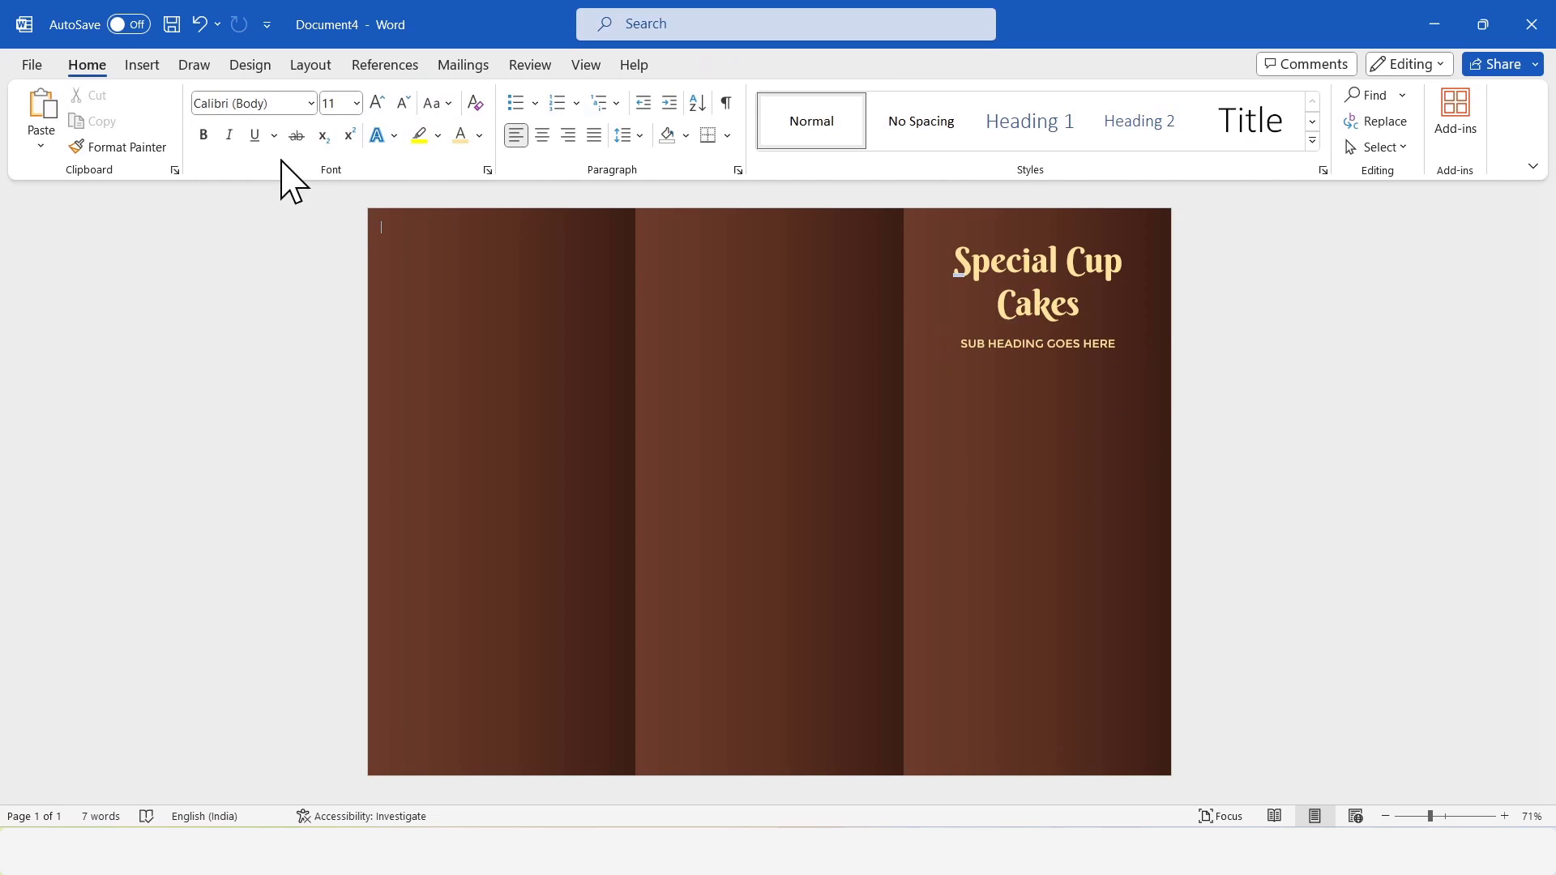
# Insert a text box about 3.47 by 10.06 cm low across the third panel and enter "20% off now".
pyautogui.click(146, 68)
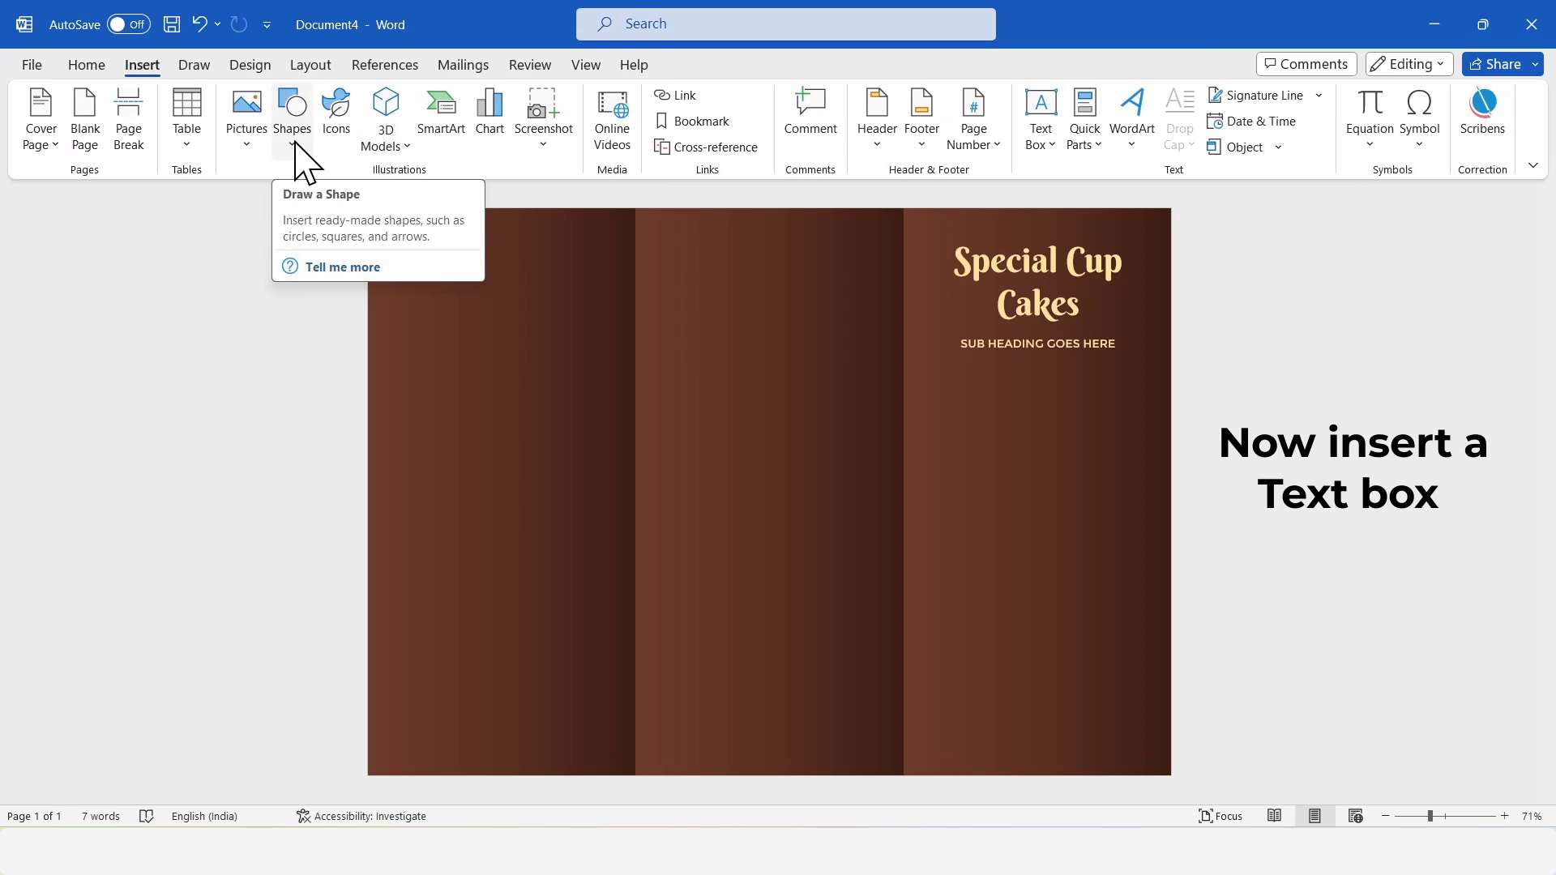
pyautogui.click(294, 152)
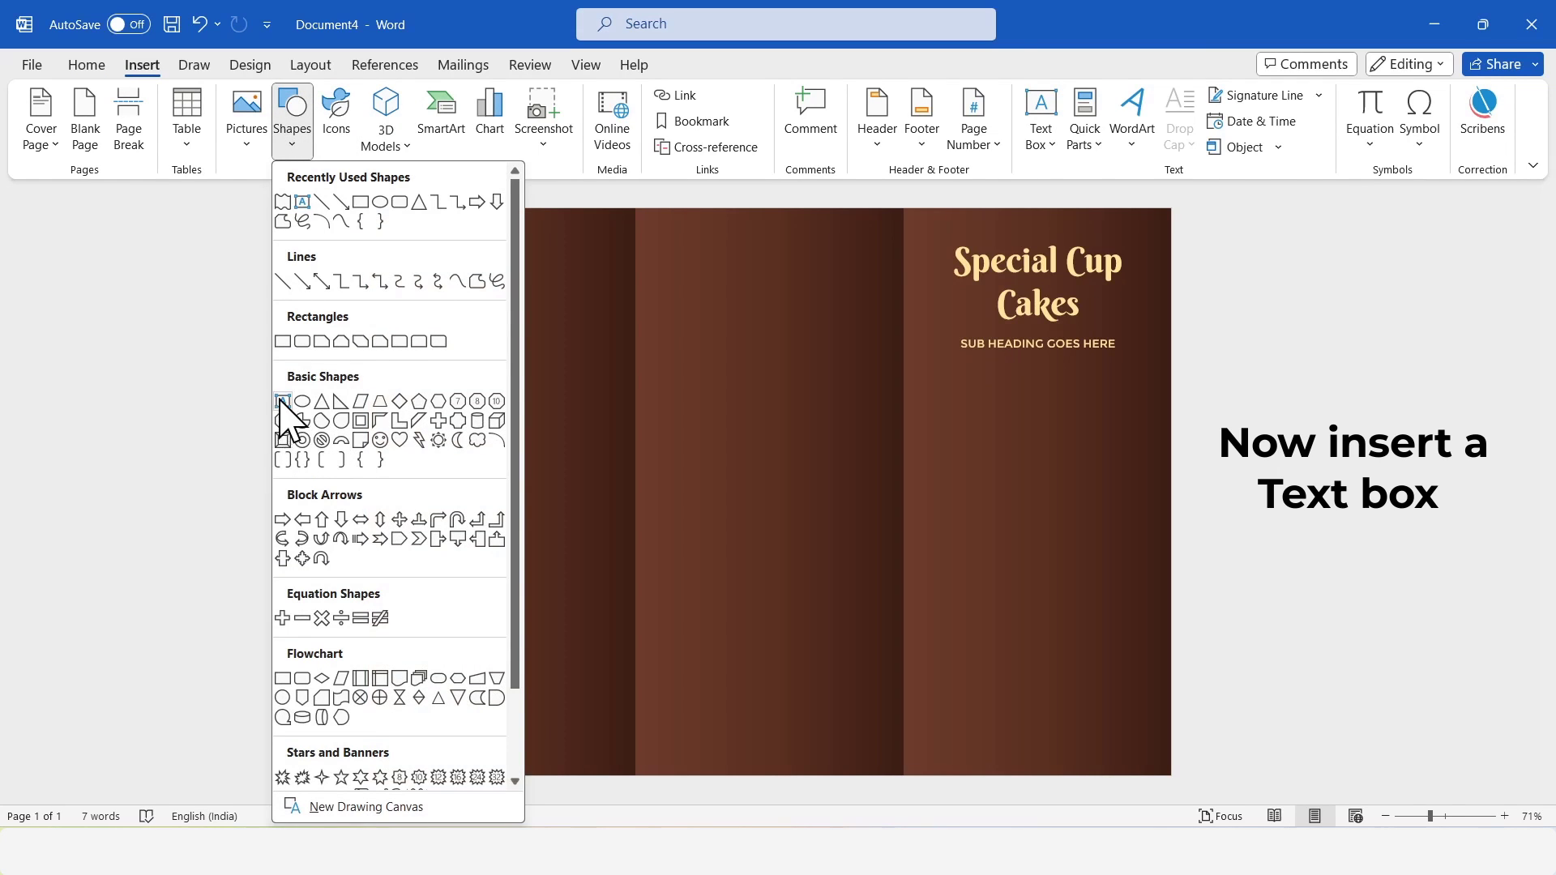
pyautogui.click(282, 400)
pyautogui.moveTo(905, 589); pyautogui.dragTo(1178, 687)
pyautogui.write('20% off now')
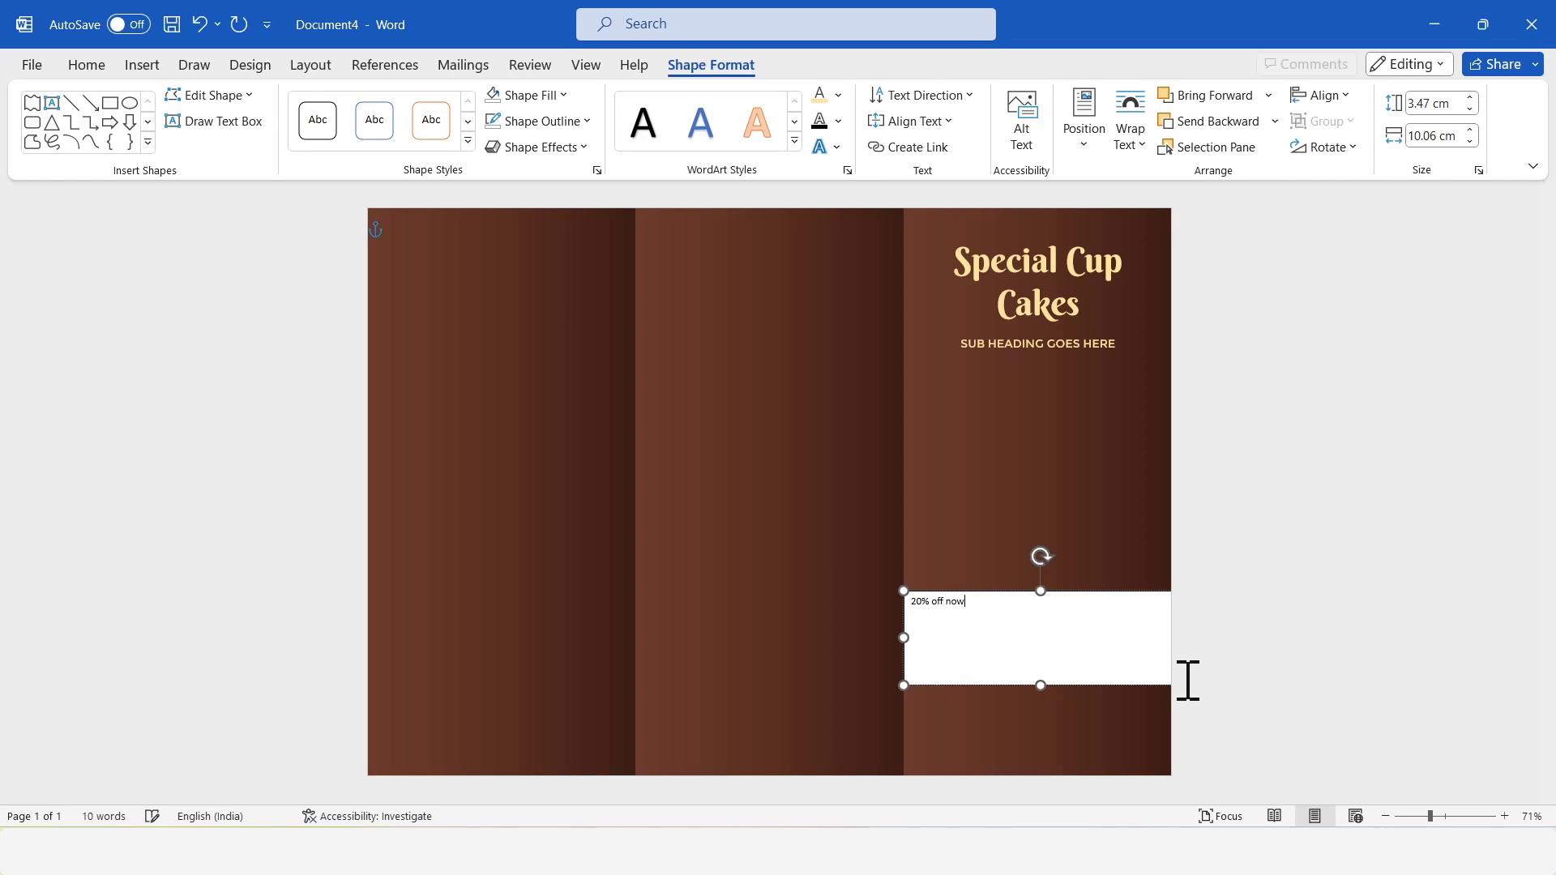
# Set all of the "20% off now" text to Montserrat at size 26.
pyautogui.hotkey('ctrl', 'a')
pyautogui.click(99, 66)
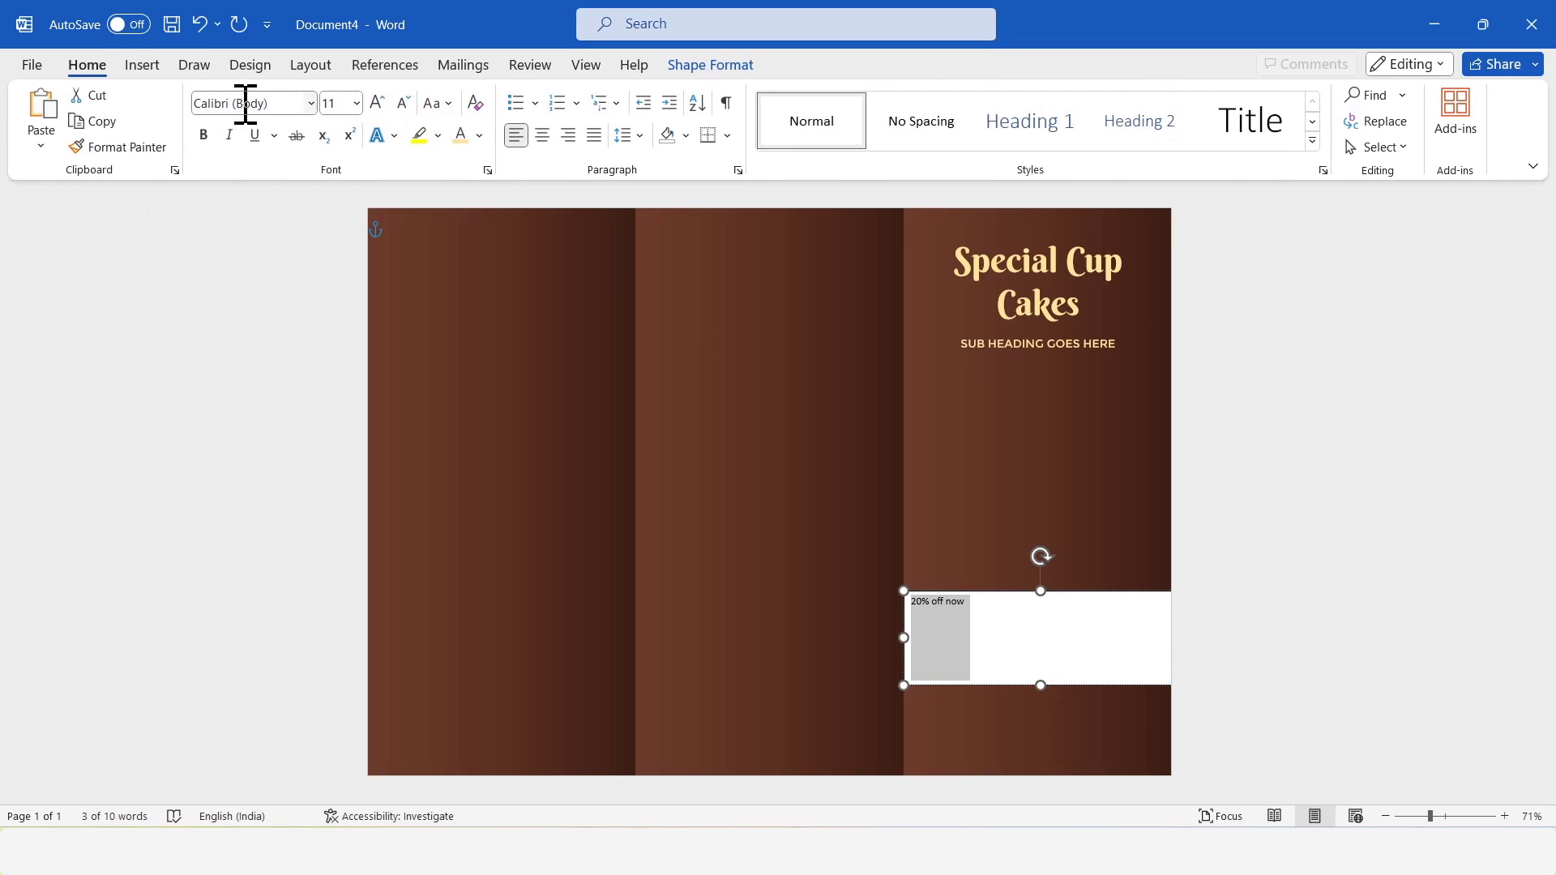
pyautogui.click(248, 103)
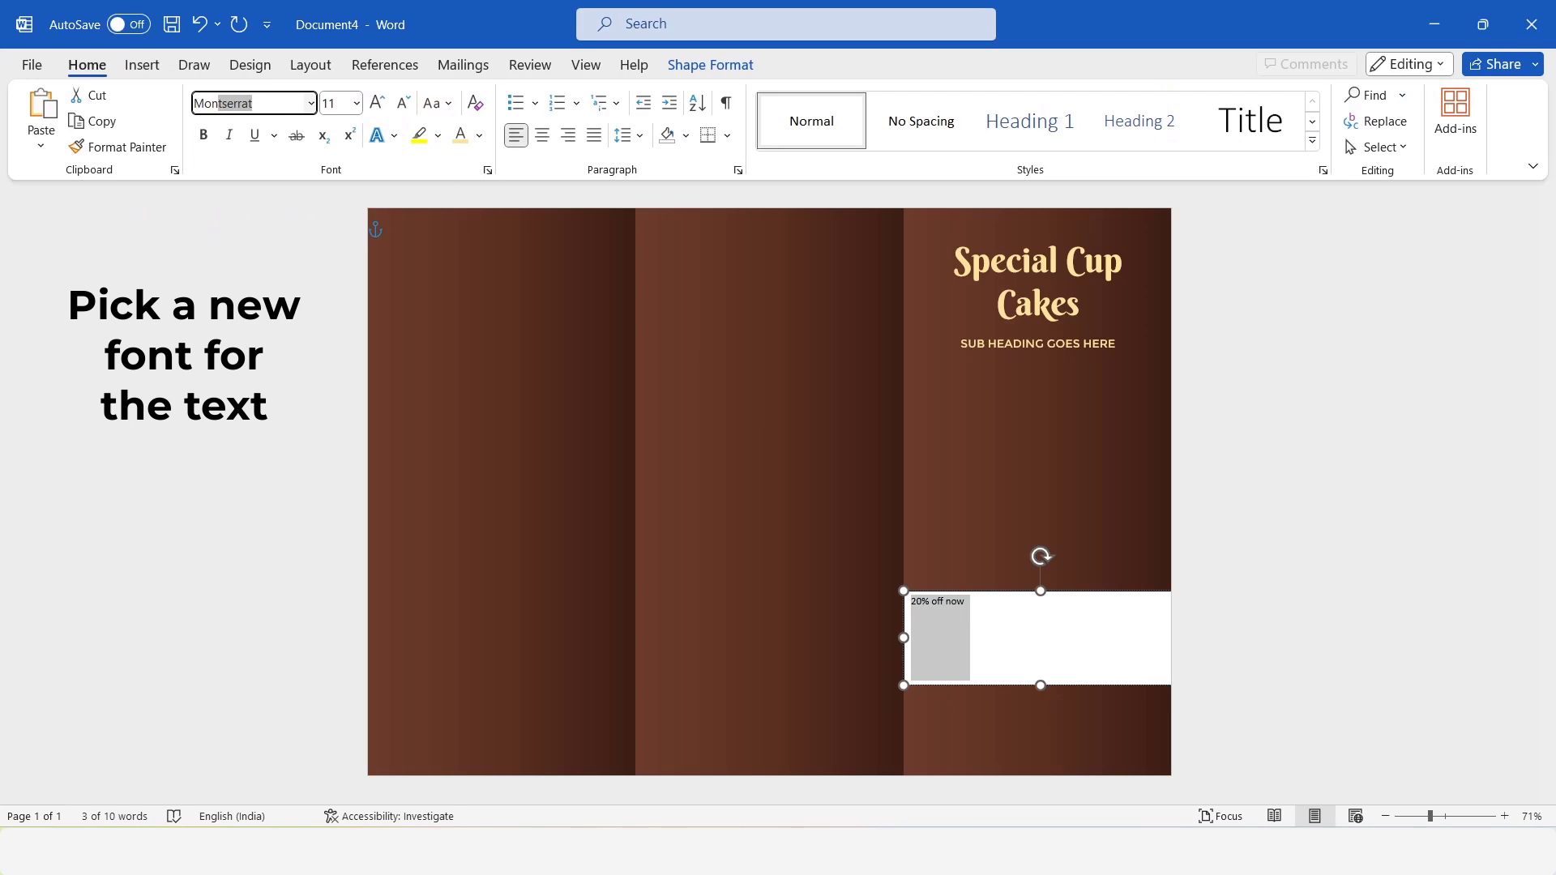
pyautogui.write('Montserrat')
pyautogui.press('Return')
pyautogui.click(339, 101)
pyautogui.write('26')
pyautogui.press('Return')
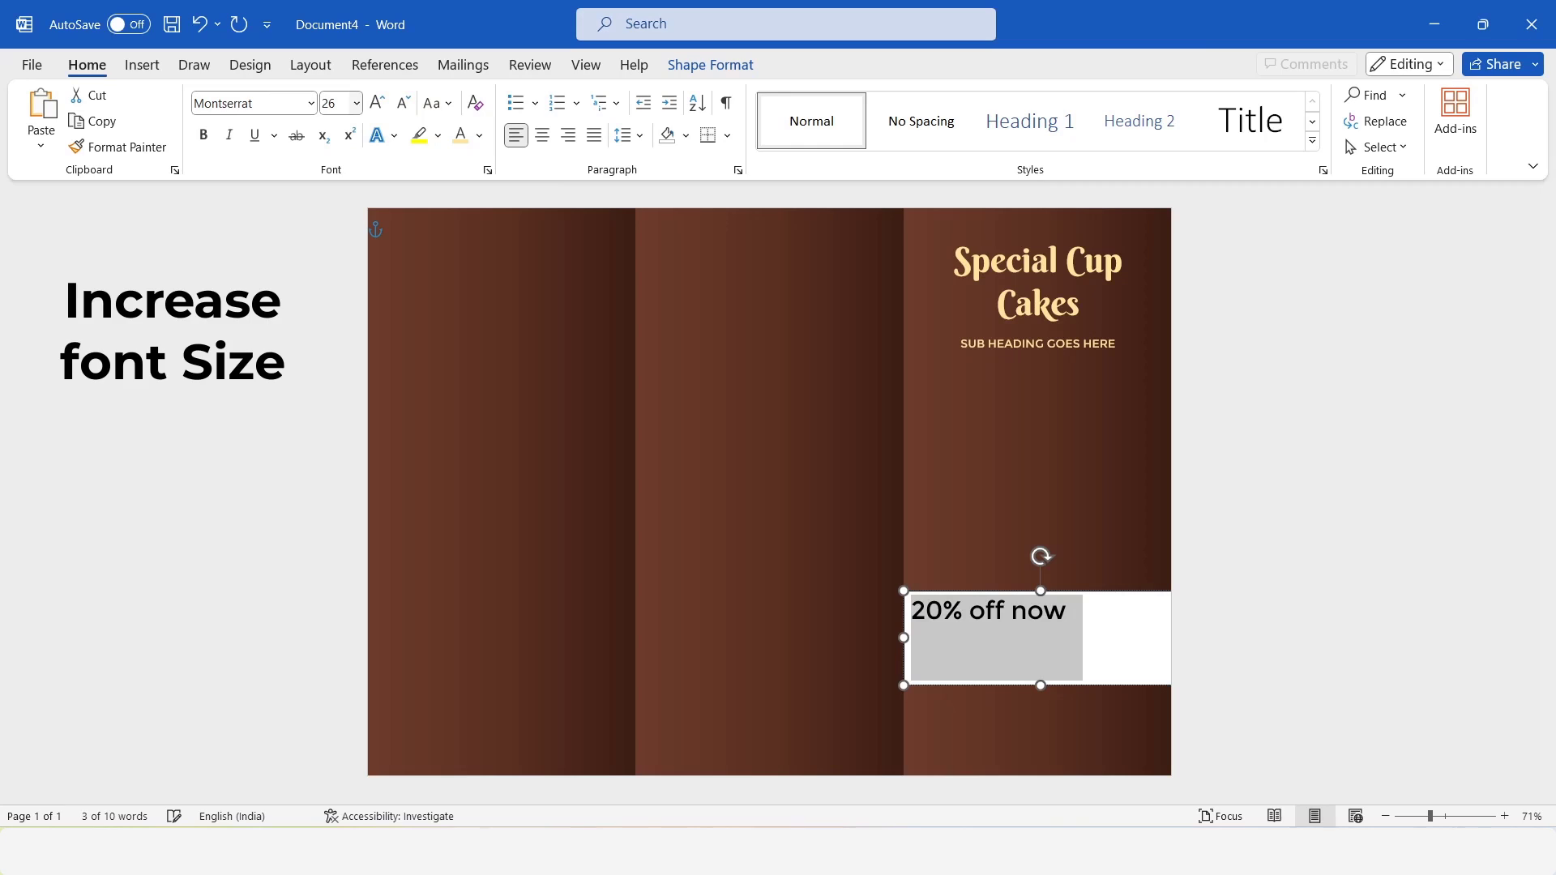
# Try Montserrat Black as the font for the "20% off now" text.
pyautogui.click(274, 108)
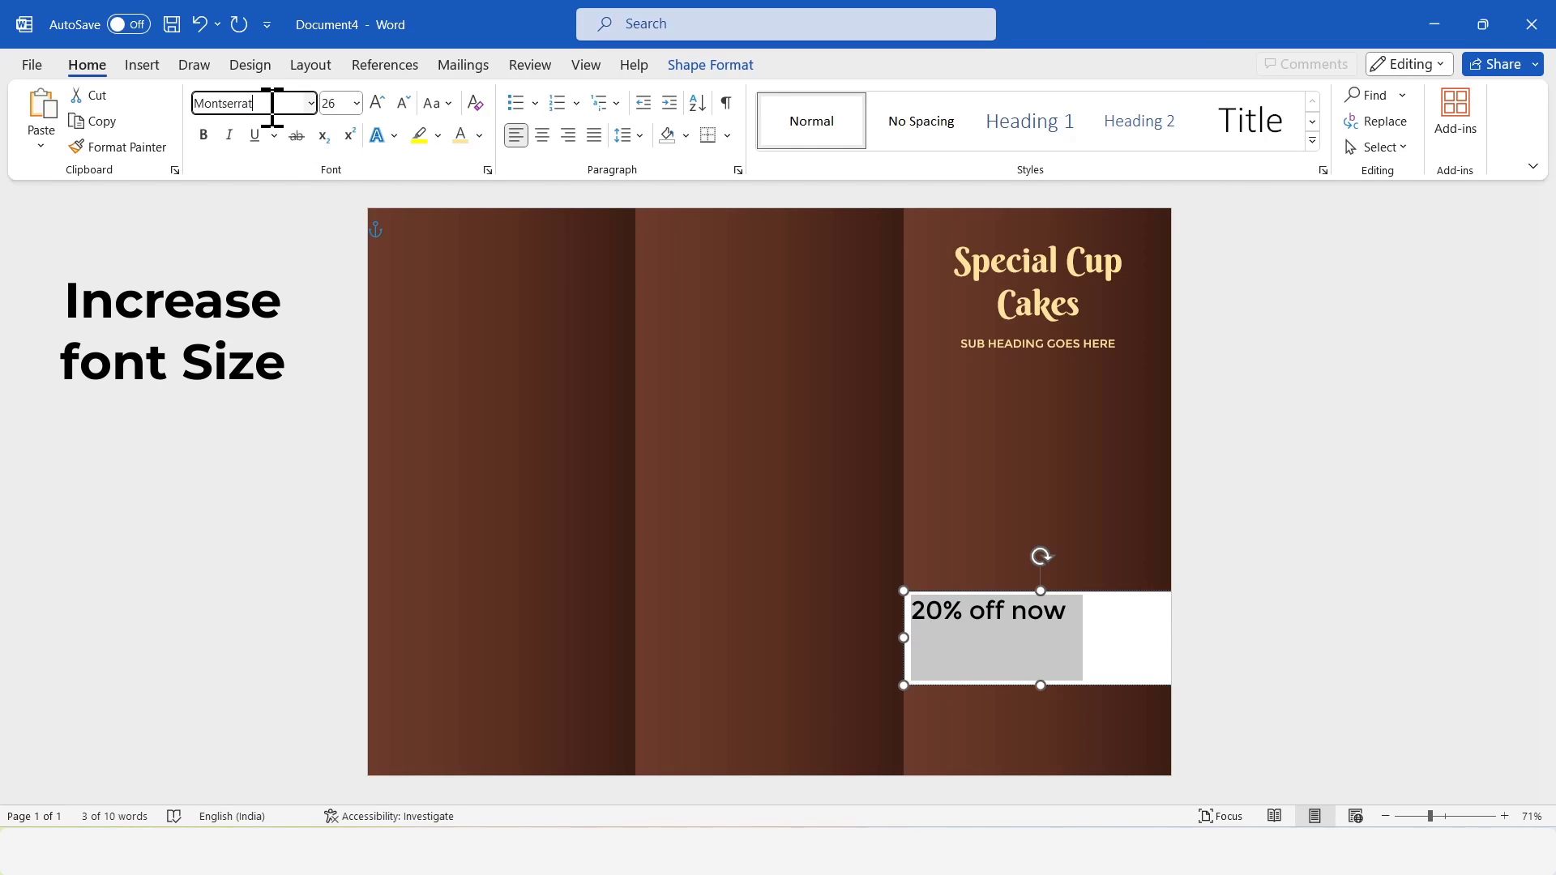
pyautogui.write('Montserrat')
pyautogui.press('Return')
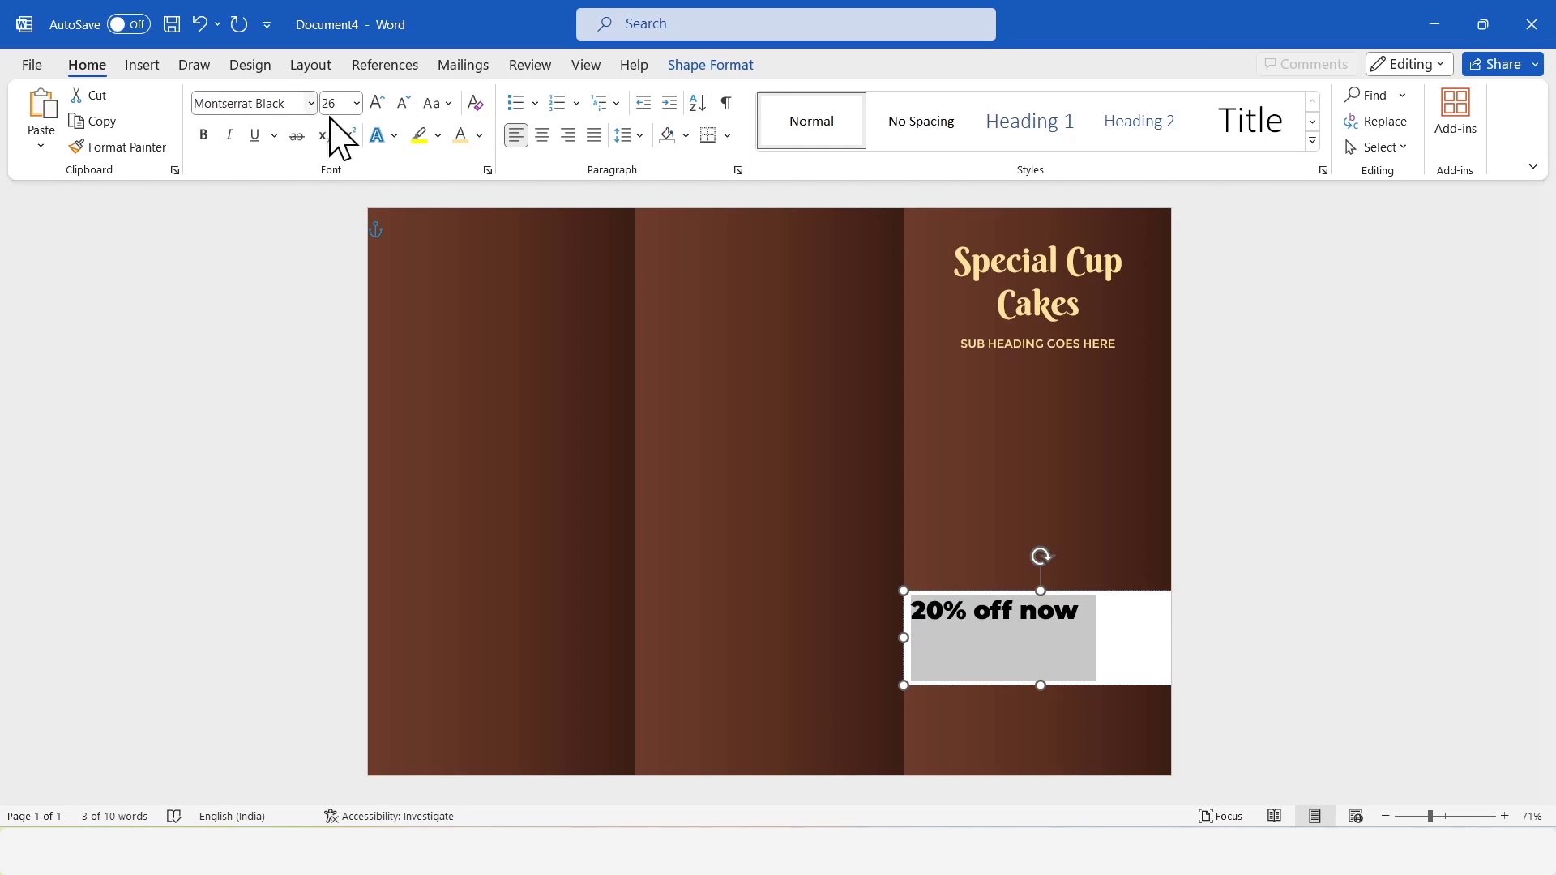
# Format the offer text as uppercase in the title's light yellow and center it in its box.
pyautogui.click(432, 107)
pyautogui.click(487, 191)
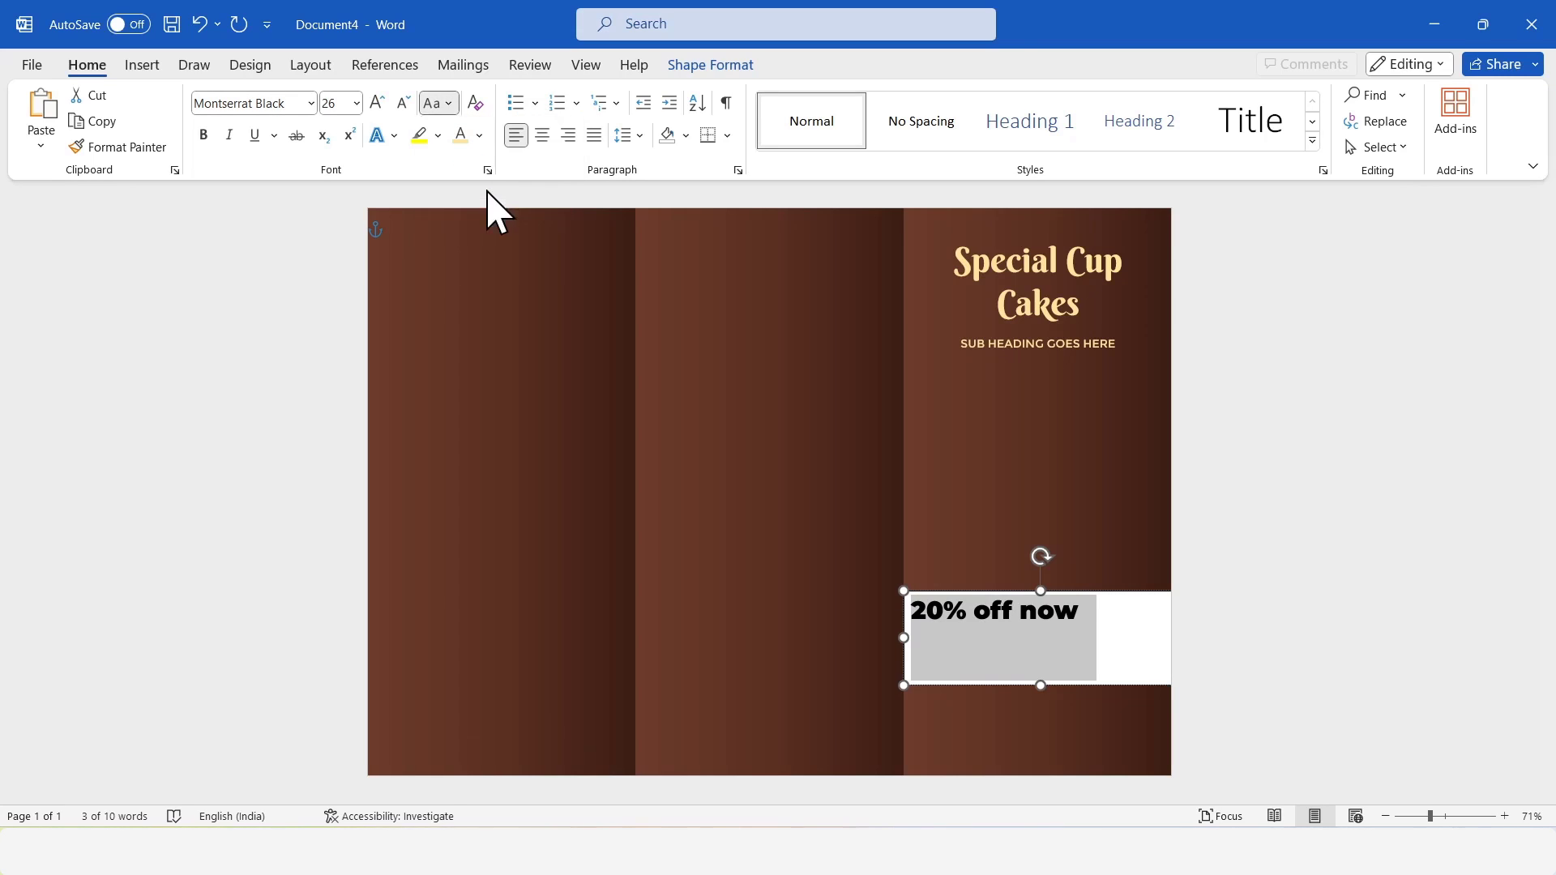
pyautogui.click(460, 136)
pyautogui.click(542, 135)
# Remove the fill and outline from the "20% OFF NOW" text box.
pyautogui.click(711, 65)
pyautogui.click(549, 95)
pyautogui.click(534, 418)
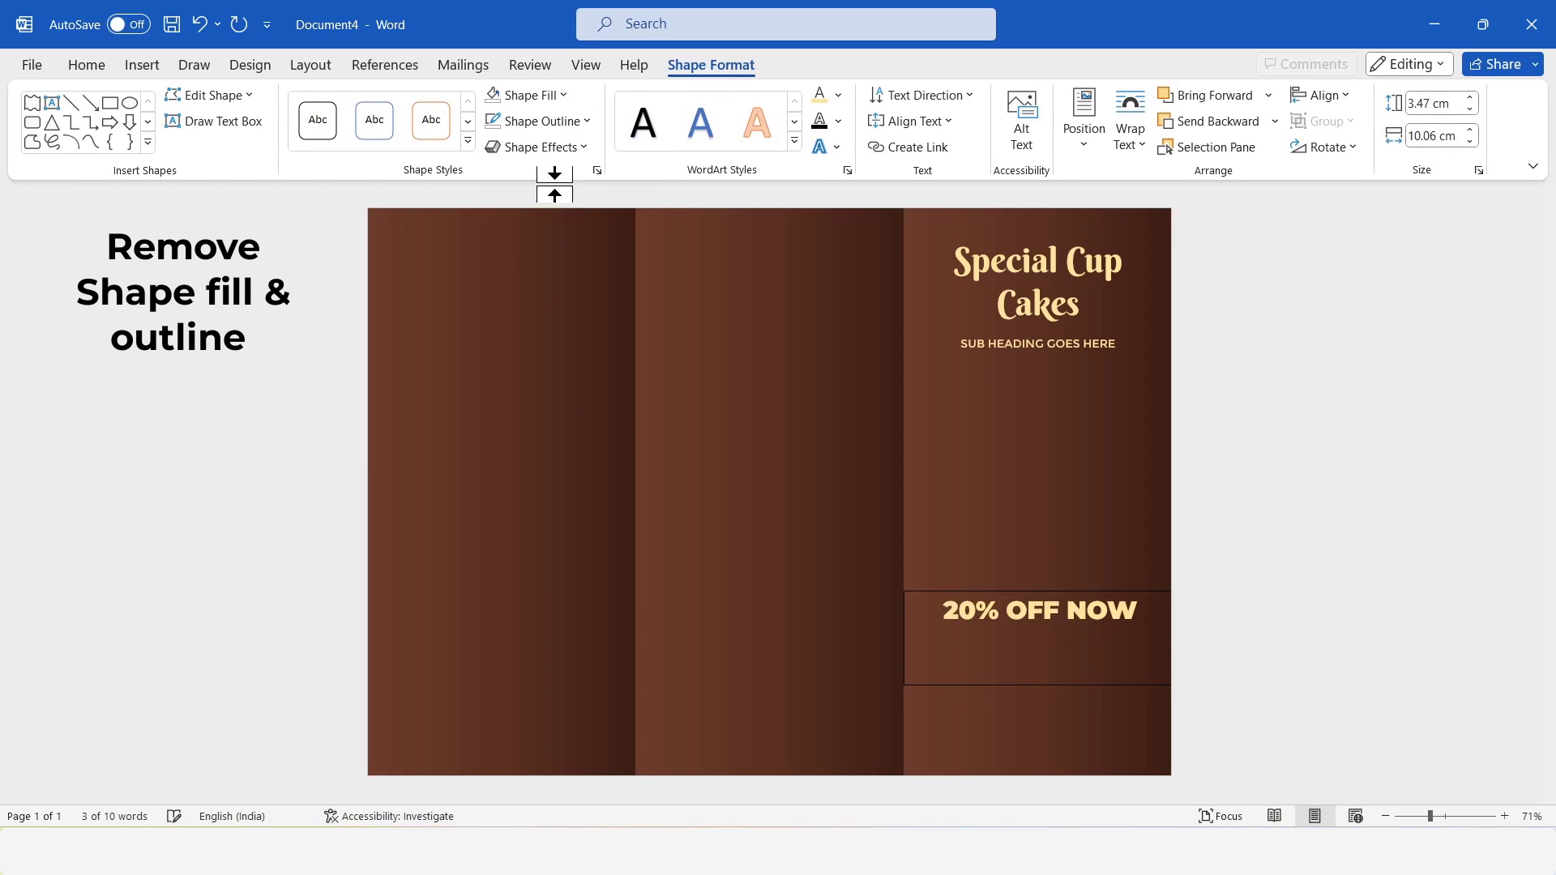
pyautogui.click(540, 121)
pyautogui.click(545, 443)
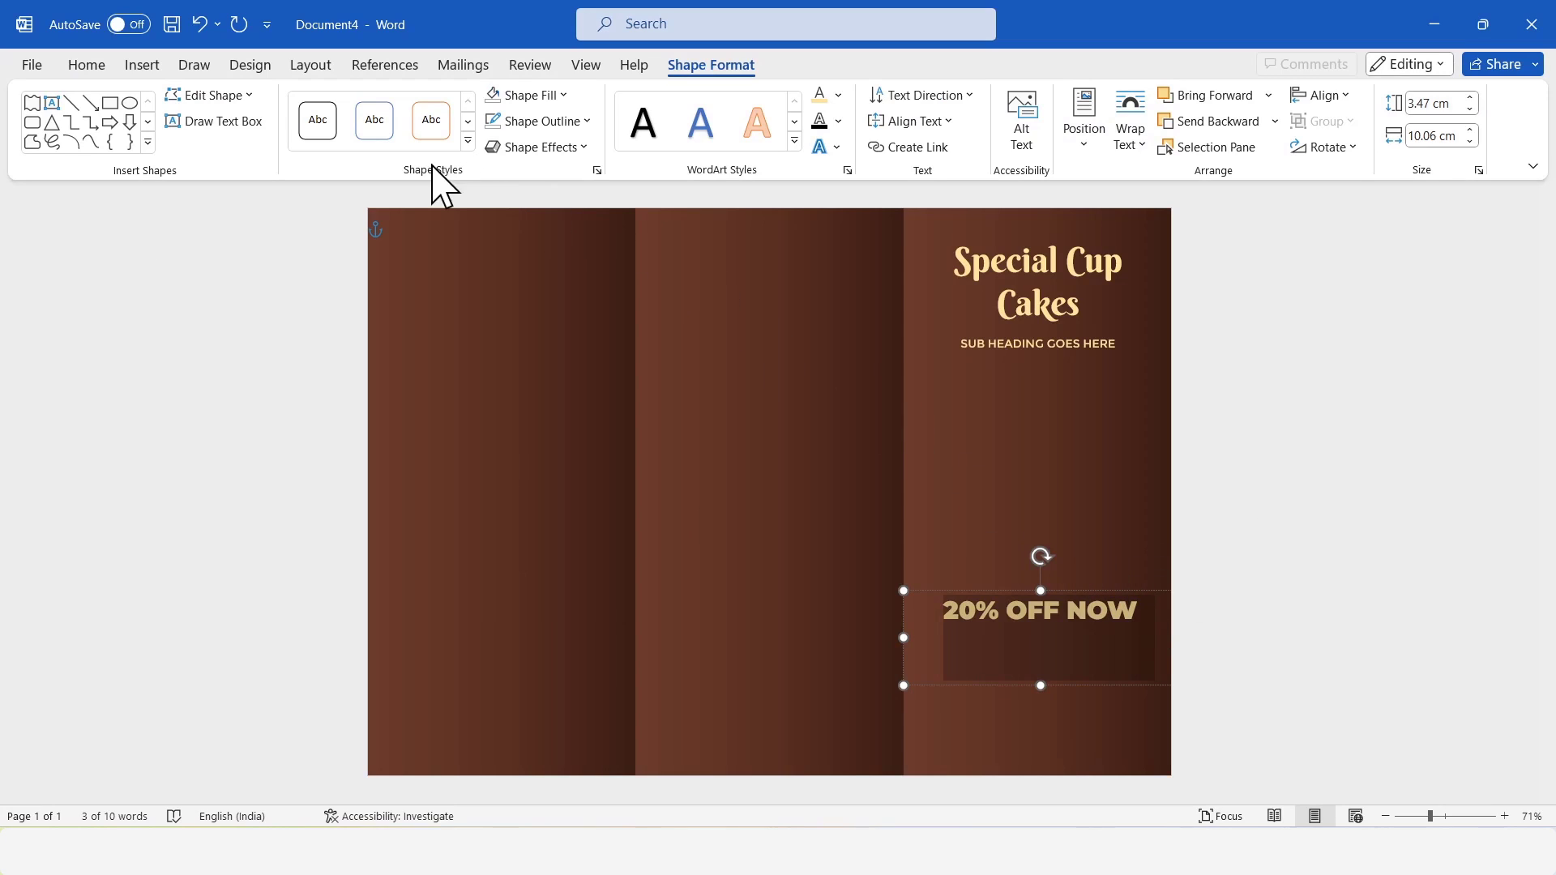
# Change the "20% OFF NOW" text's font to regular Montserrat.
pyautogui.click(91, 66)
pyautogui.click(311, 103)
pyautogui.click(283, 328)
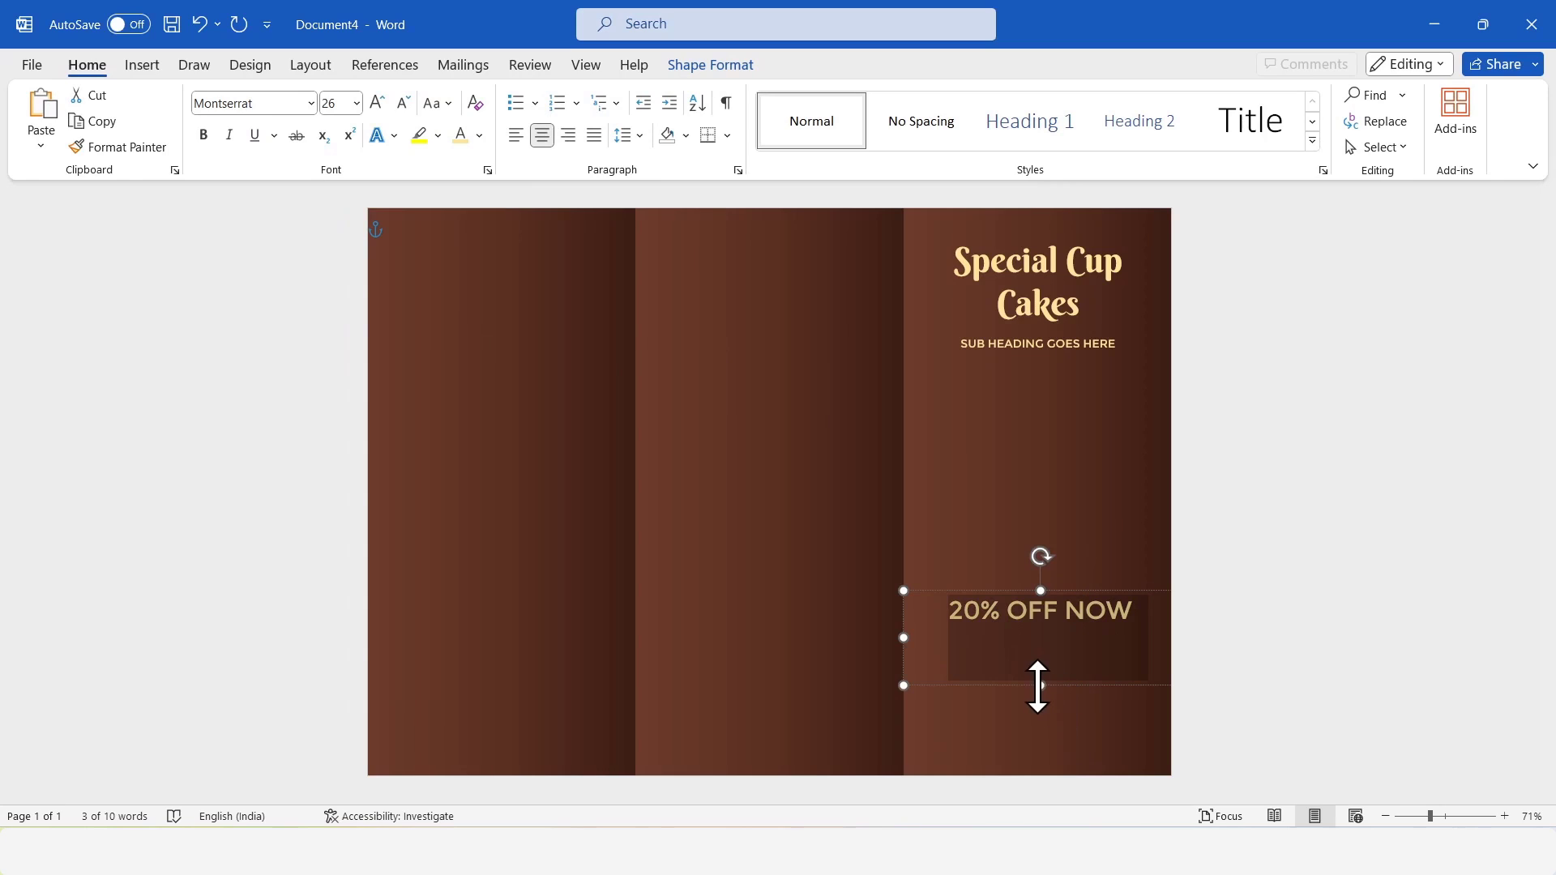
# Reduce the "20% OFF NOW" box to one line high, fit it to the third panel's width and move it lower.
pyautogui.moveTo(1039, 685); pyautogui.dragTo(1076, 633)
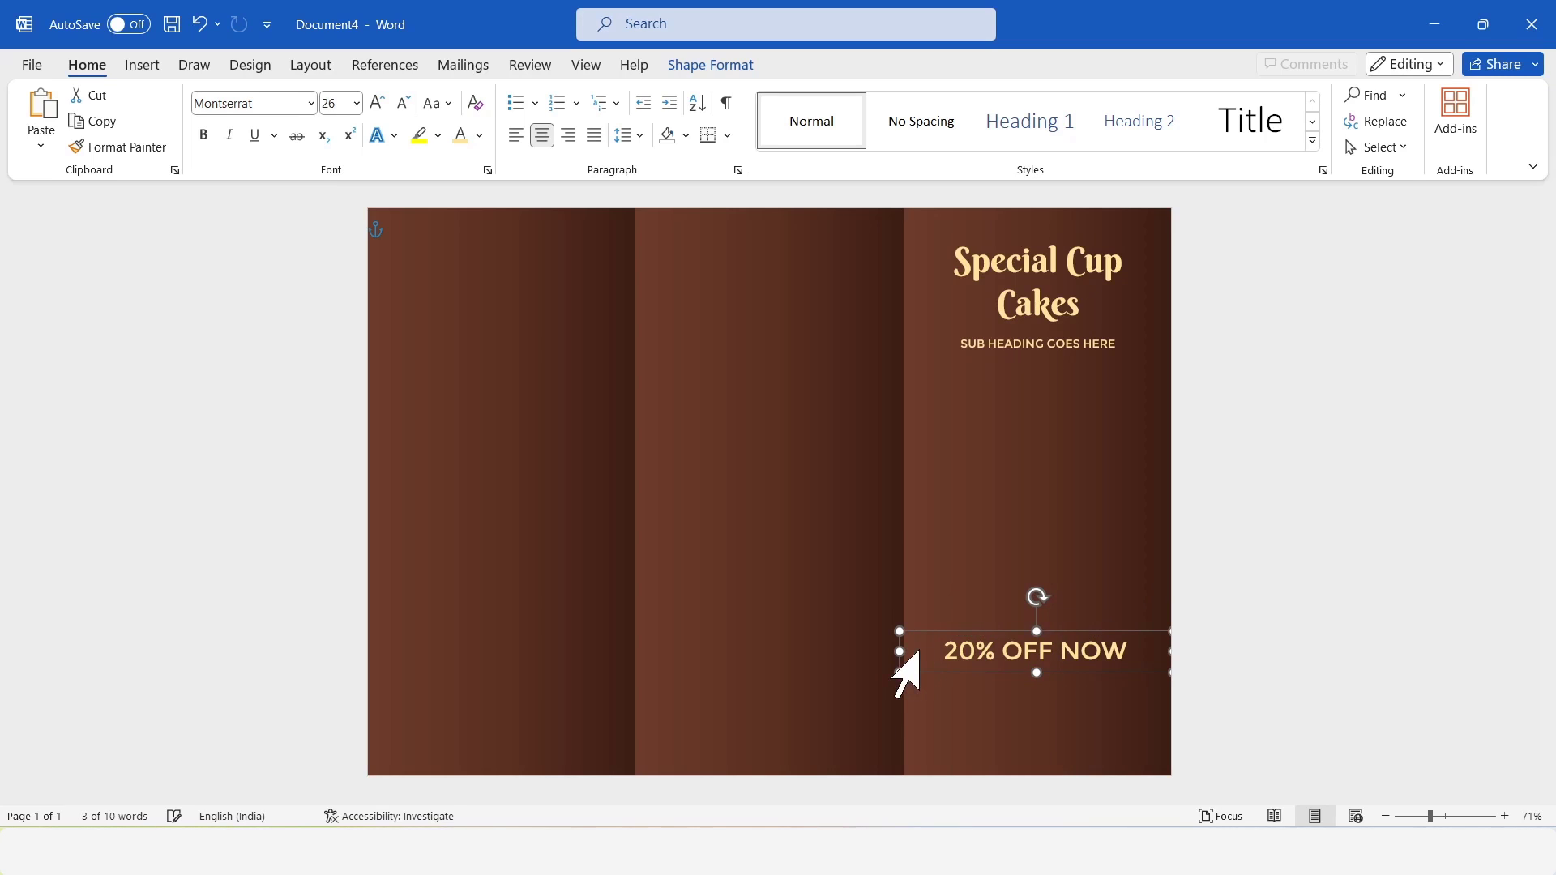
pyautogui.moveTo(900, 651); pyautogui.dragTo(905, 654)
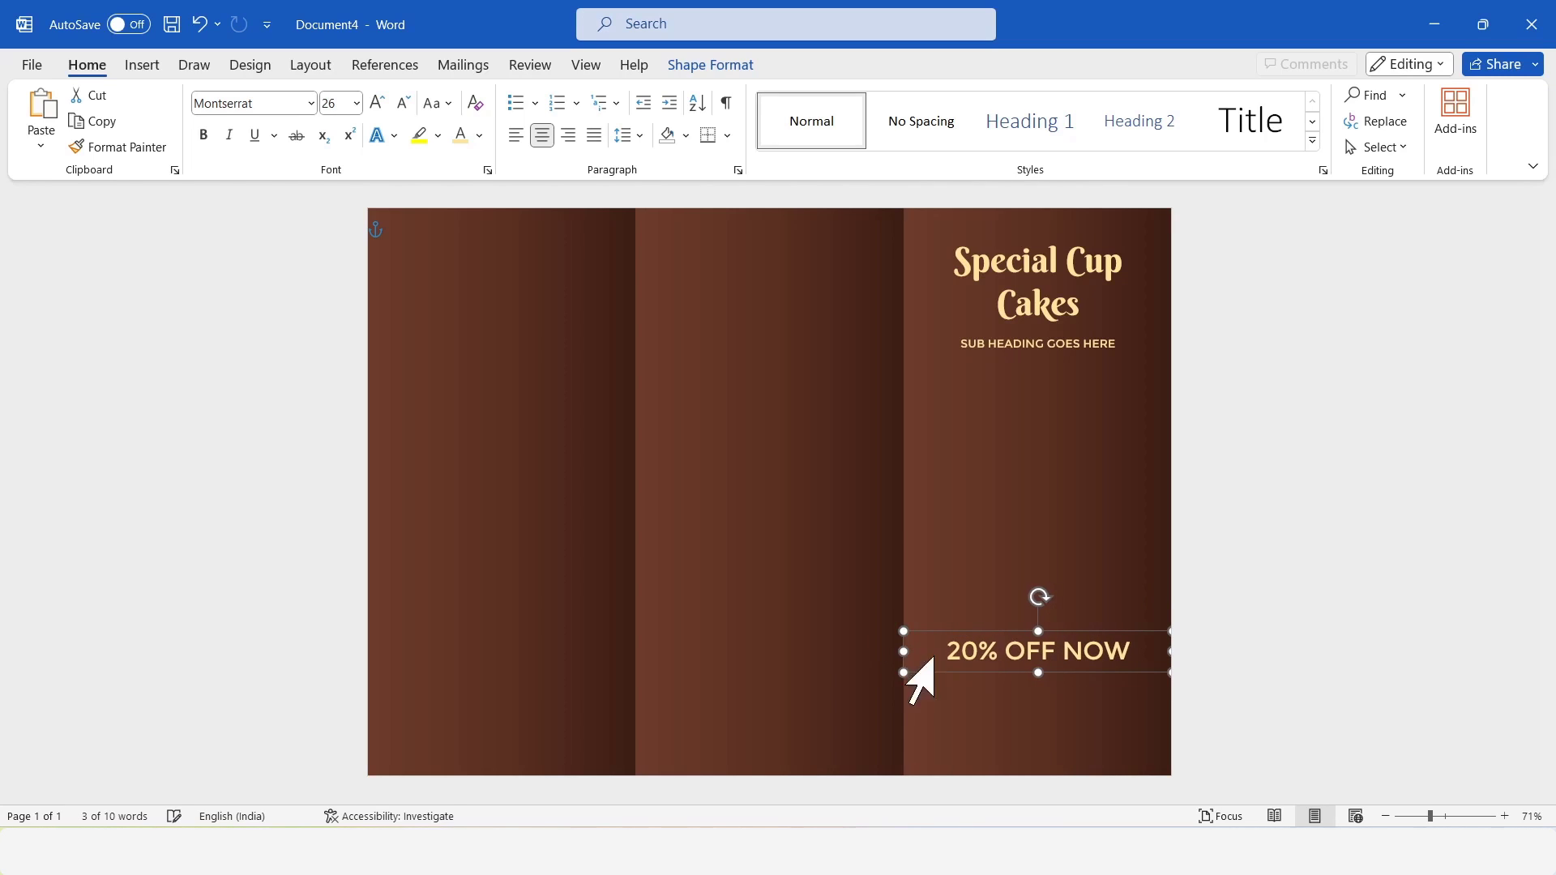
pyautogui.click(1310, 656)
pyautogui.click(1114, 642)
pyautogui.moveTo(1099, 640); pyautogui.dragTo(1095, 662)
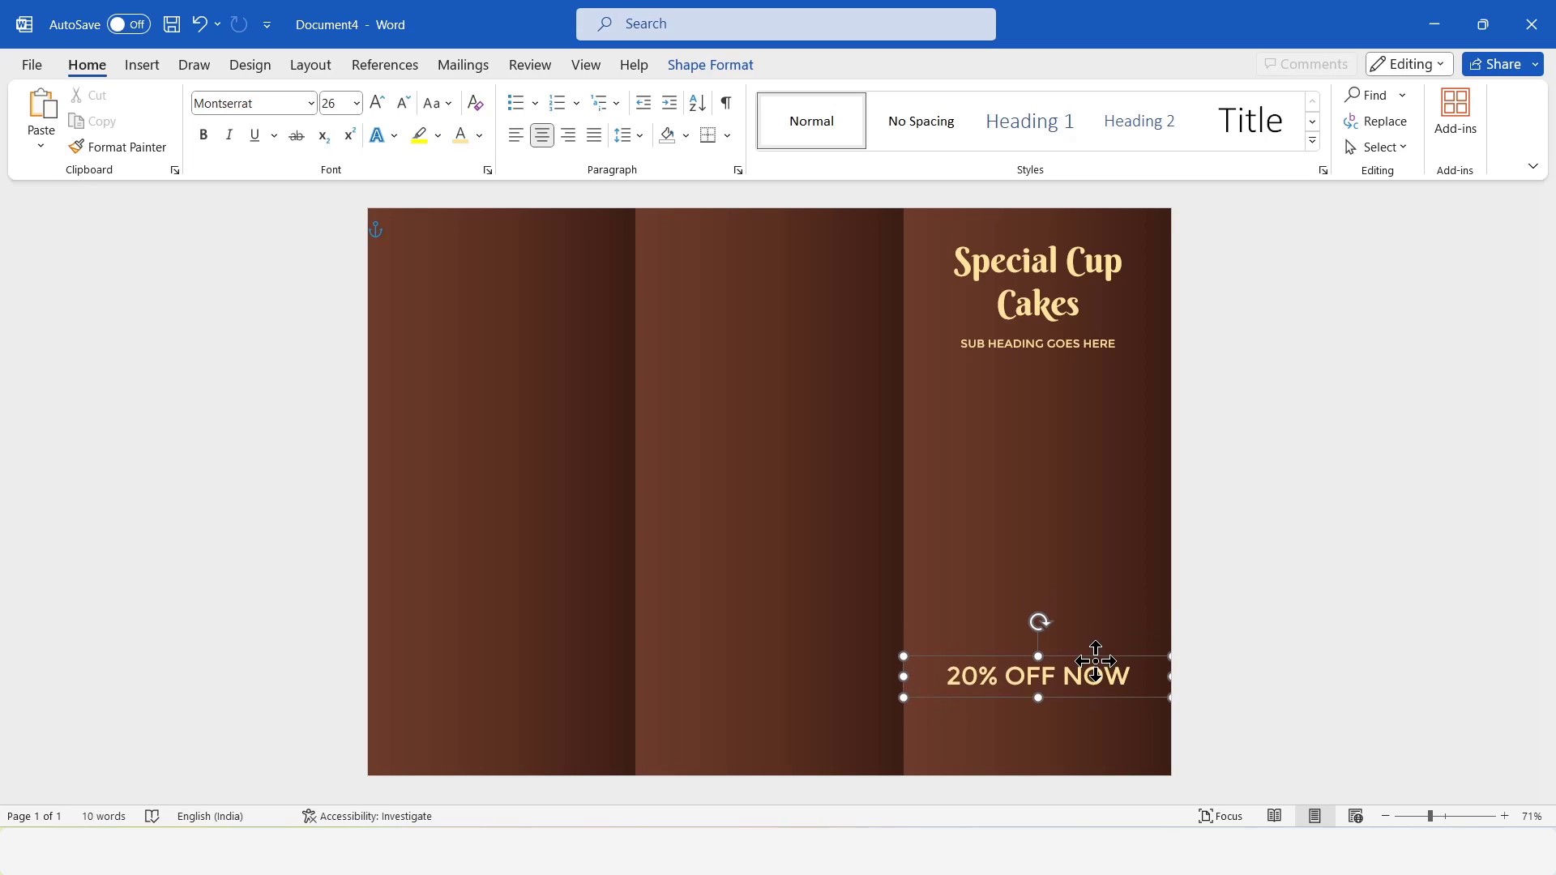
pyautogui.click(1354, 657)
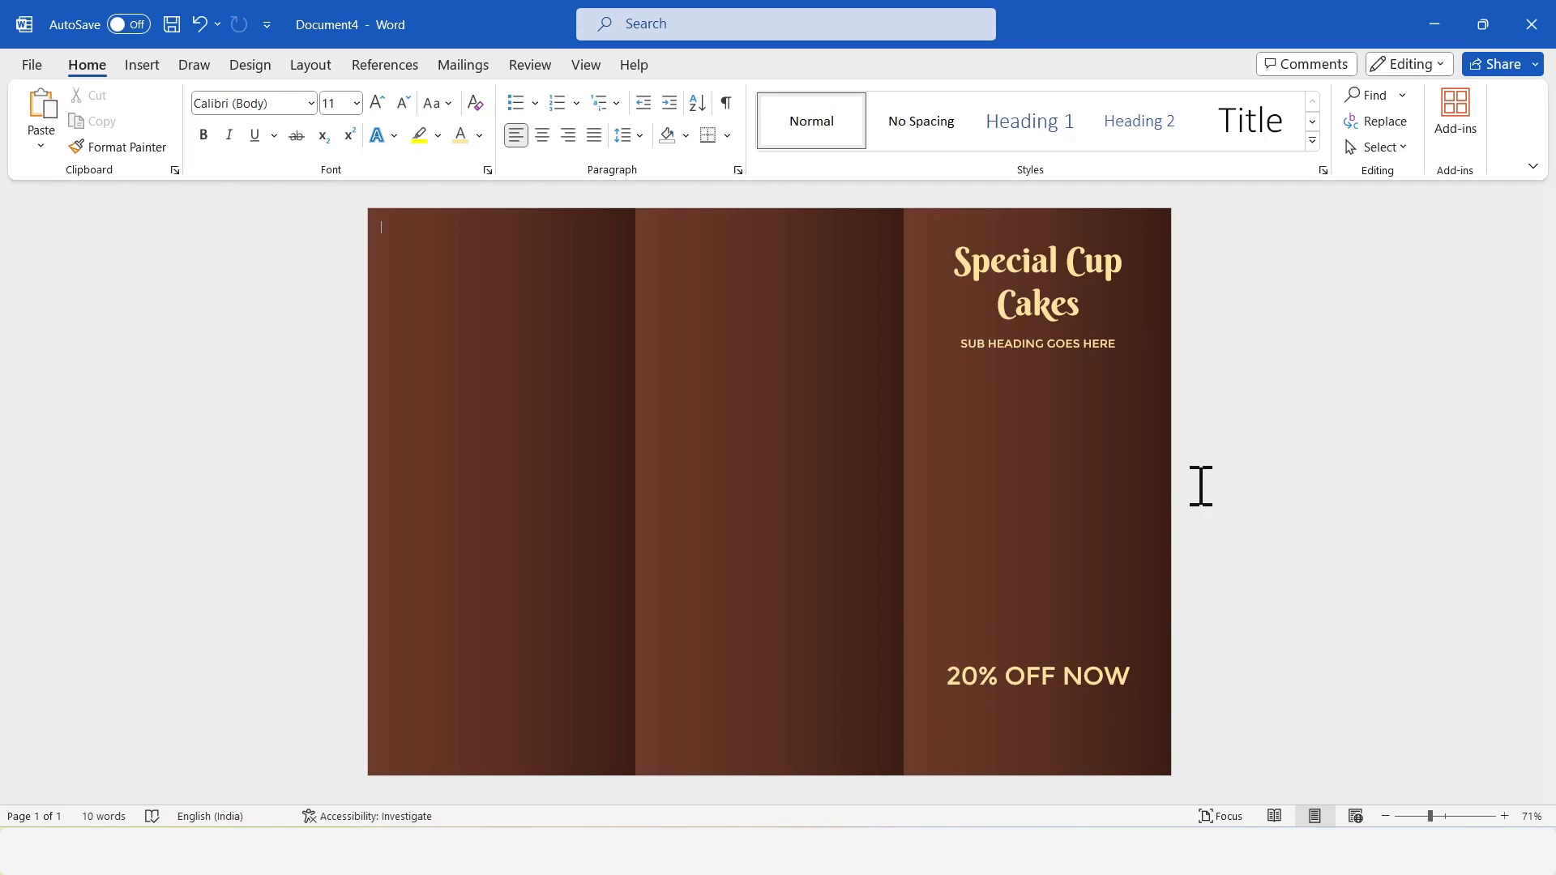
# Copy the offer validity text box from Document2 into Document4 and place it directly beneath "20% OFF NOW".
pyautogui.moveTo(713, 813)
pyautogui.click(678, 781)
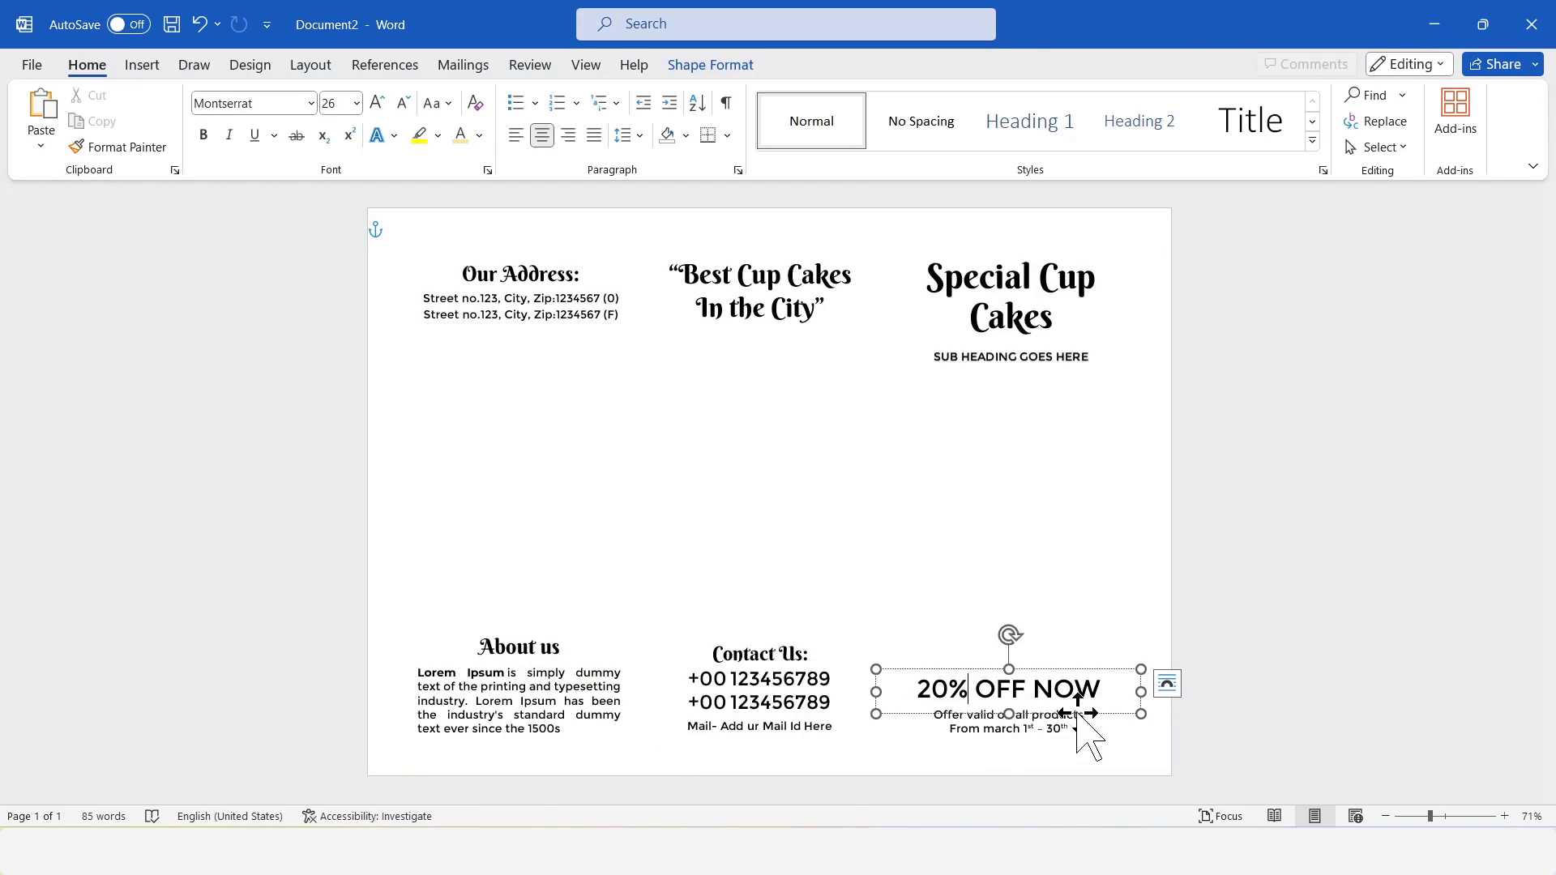
pyautogui.click(1044, 724)
pyautogui.hotkey('ctrl', 'c')
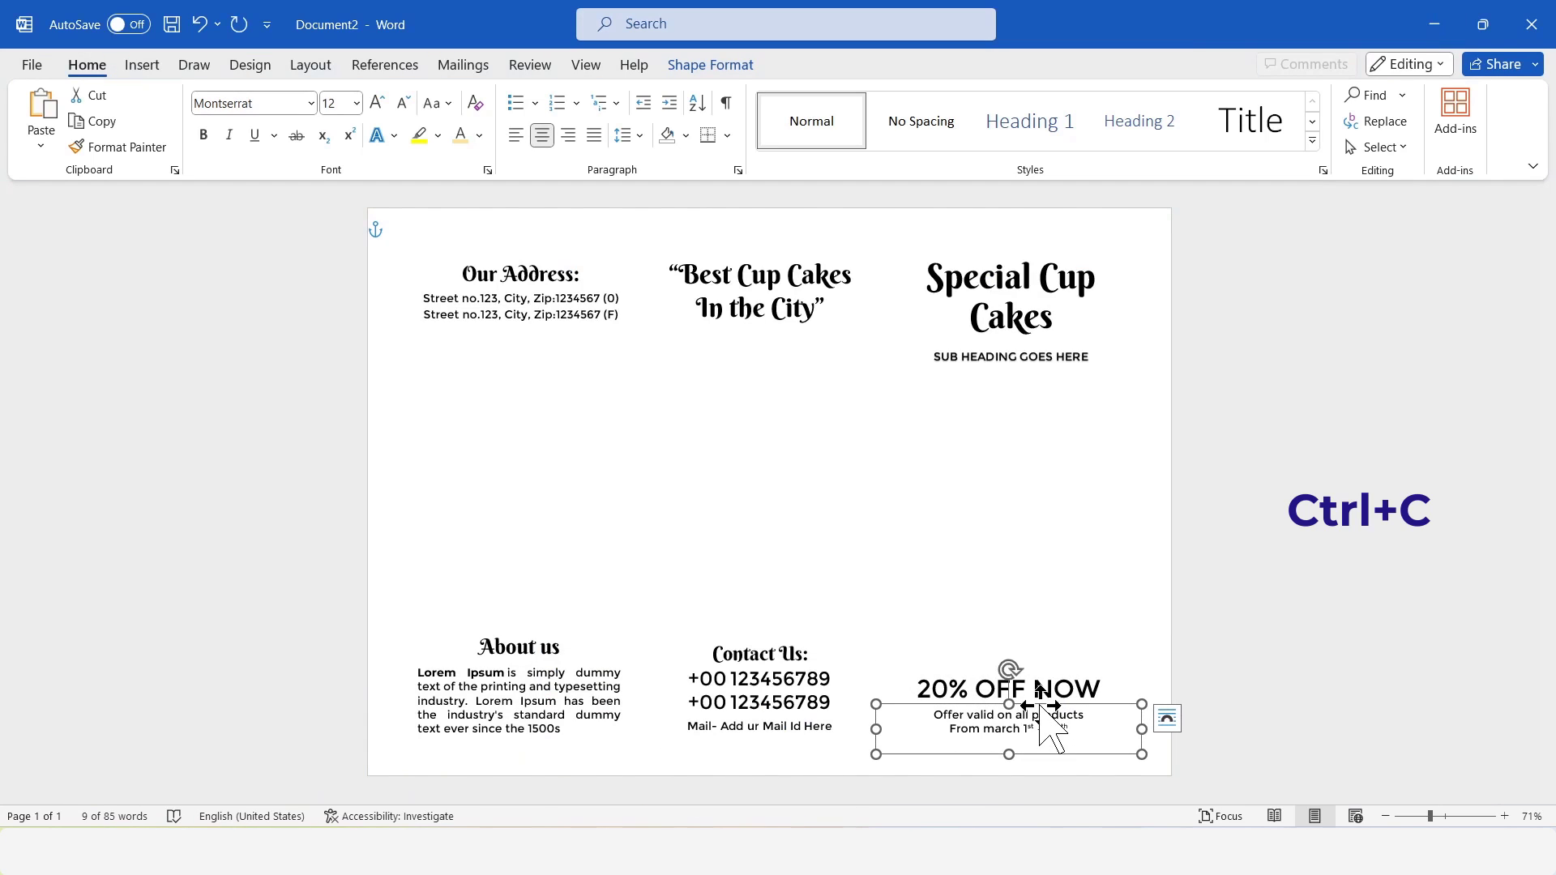
pyautogui.click(1434, 25)
pyautogui.hotkey('ctrl', 'v')
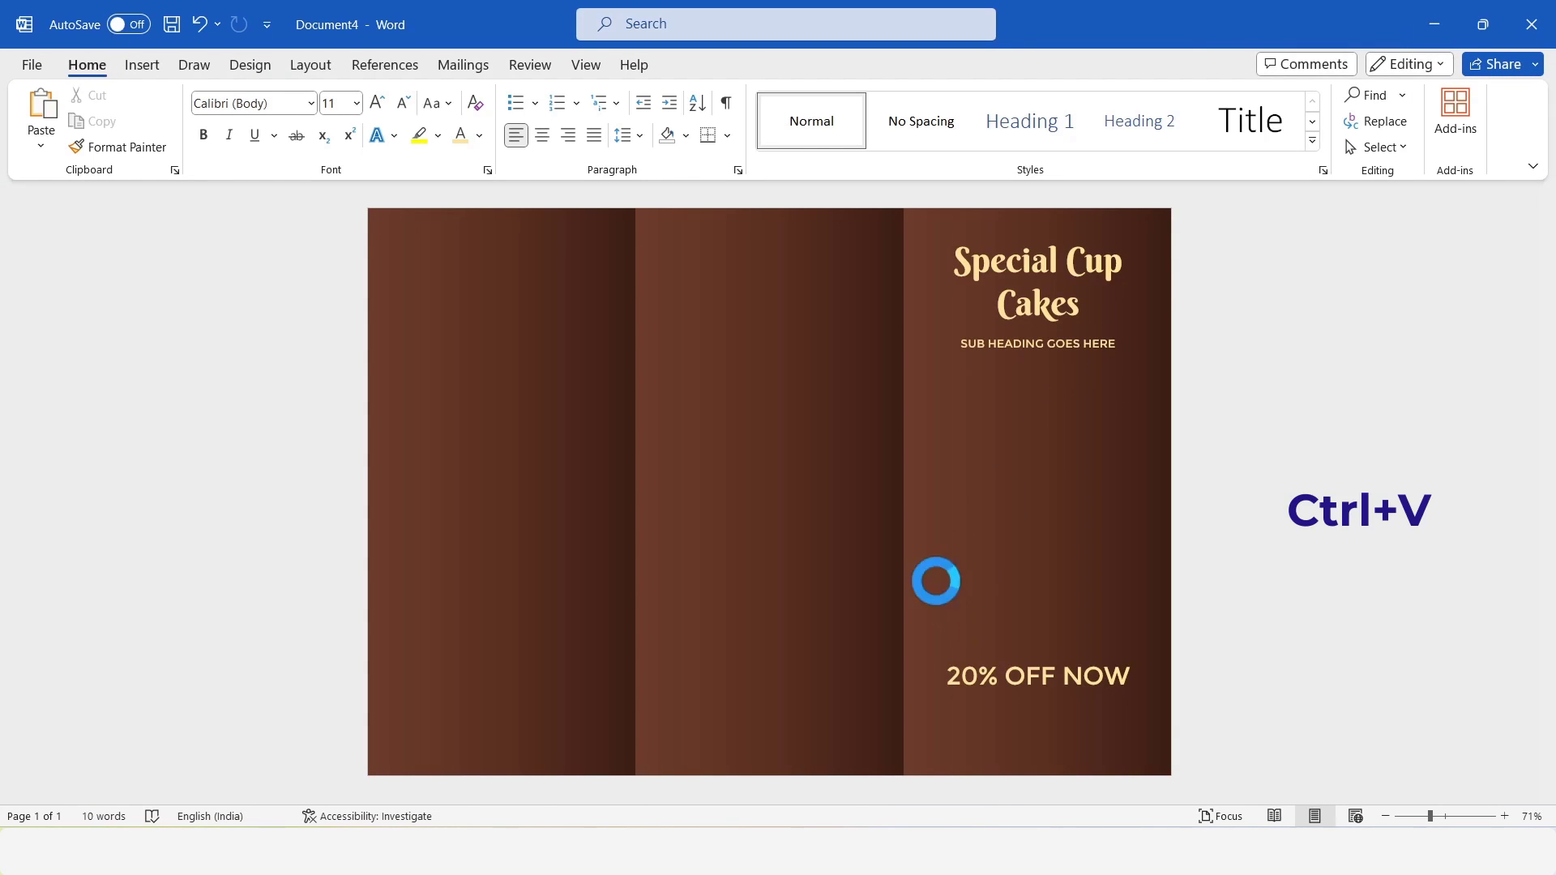
pyautogui.moveTo(1042, 701); pyautogui.dragTo(1069, 692)
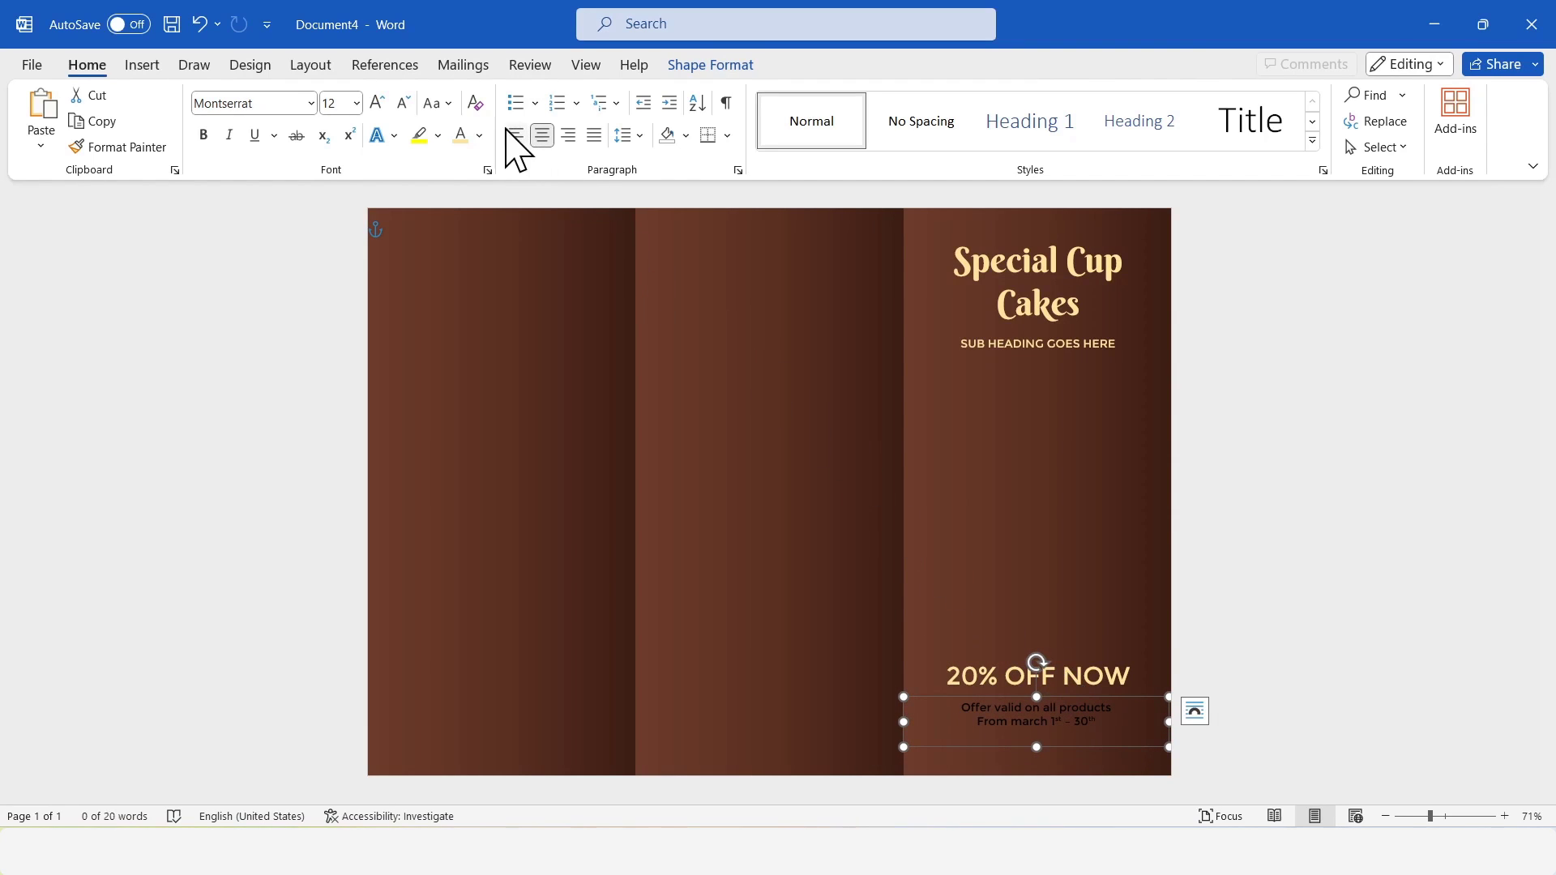
# Color the offer validity text light yellow, extend its box to the page's right edge and nudge it slightly up.
pyautogui.moveTo(1170, 722); pyautogui.dragTo(1173, 722)
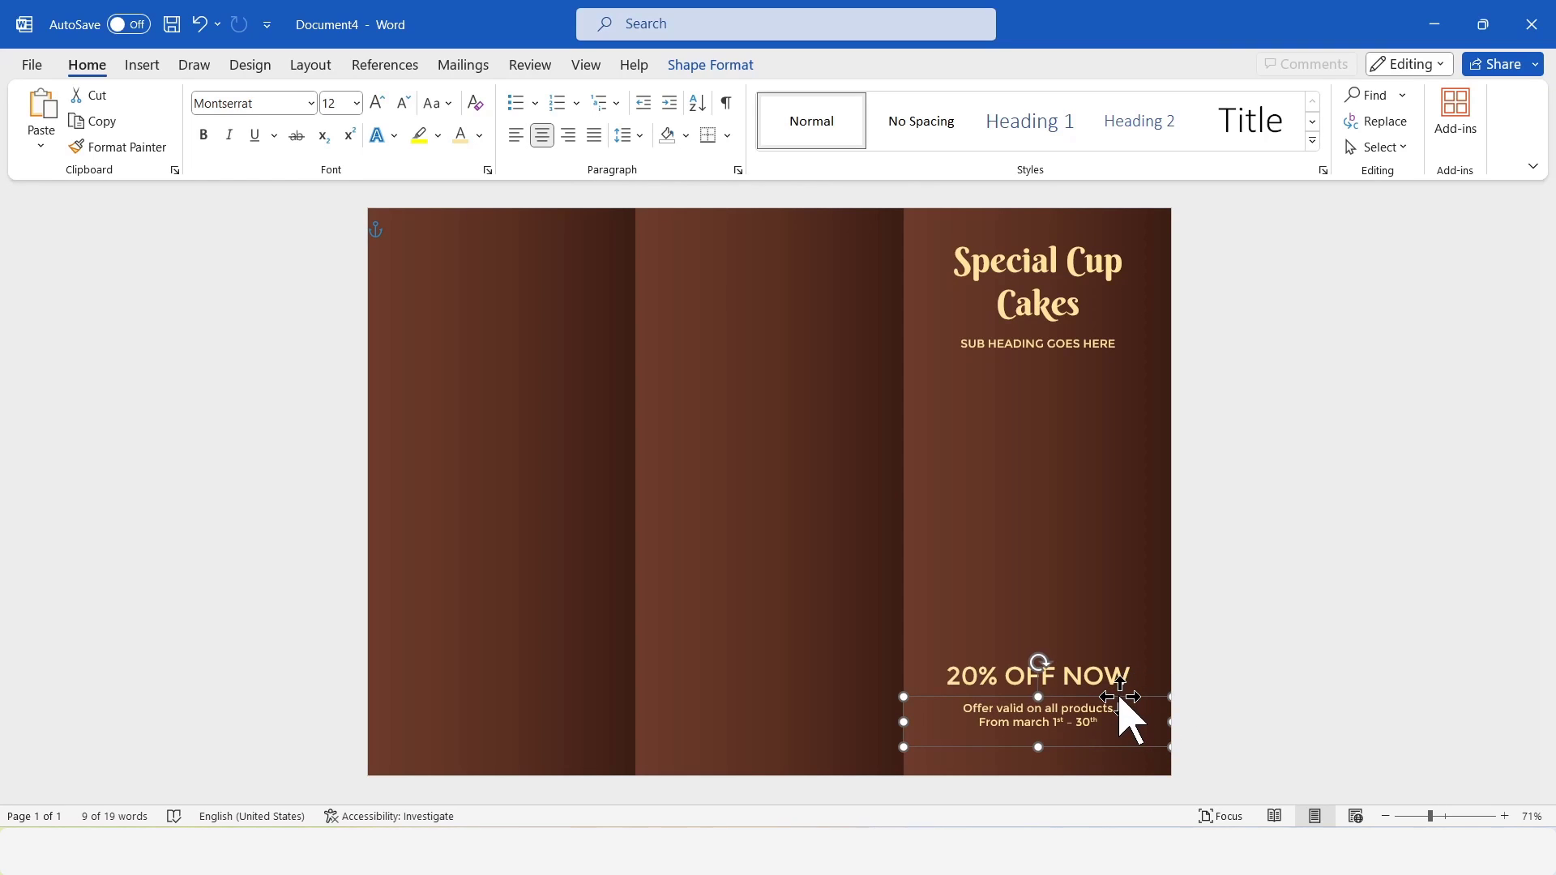
pyautogui.press('Up')
pyautogui.press('Up')
pyautogui.press('Up')
pyautogui.press('Up')
pyautogui.press('Up')
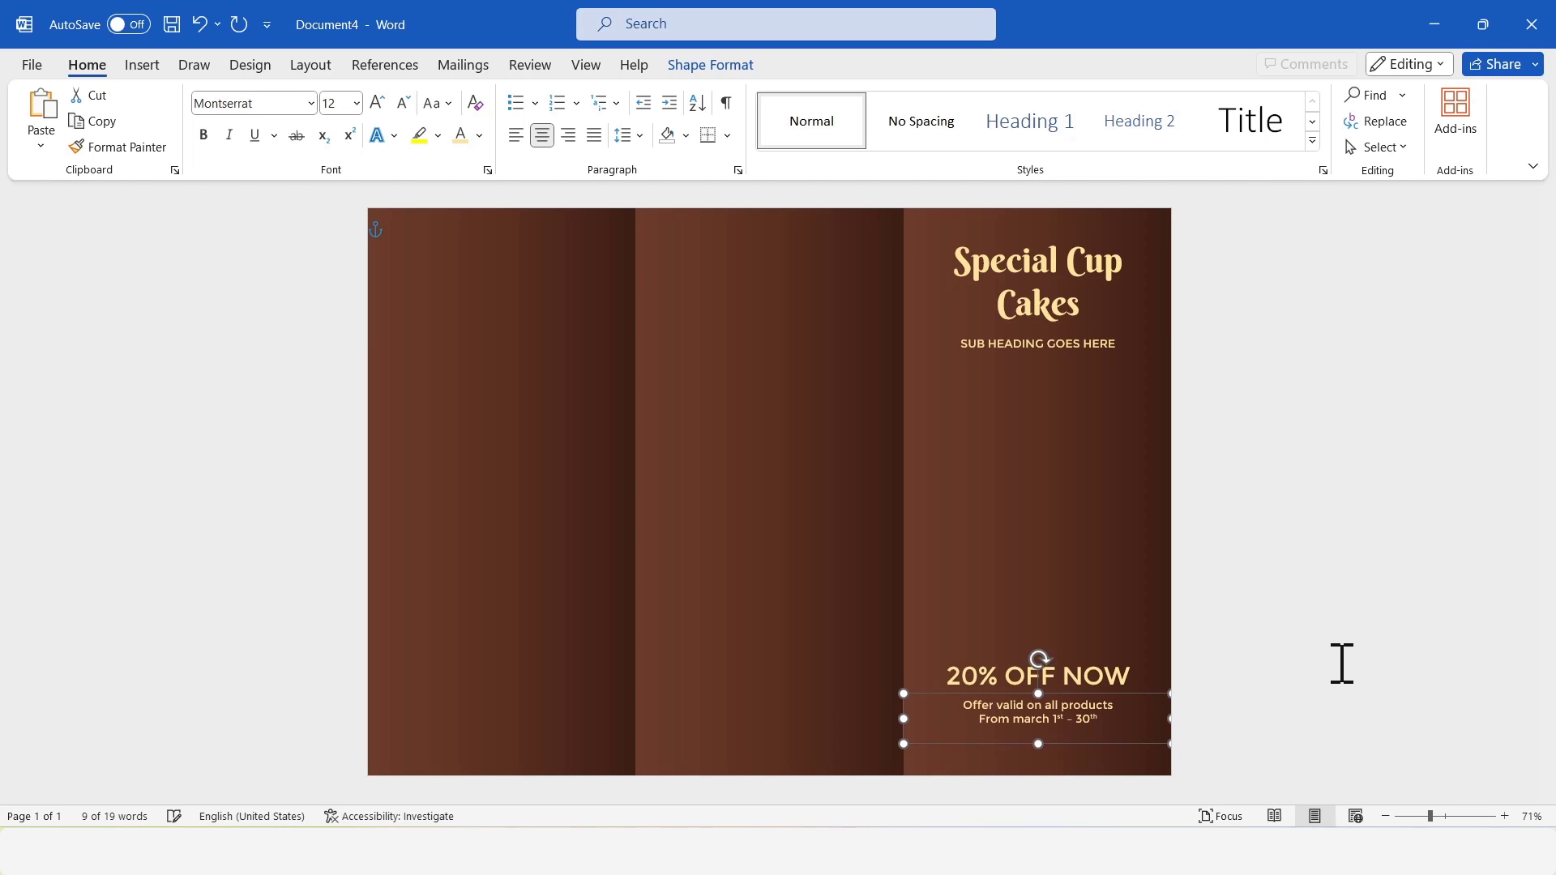
pyautogui.click(1342, 665)
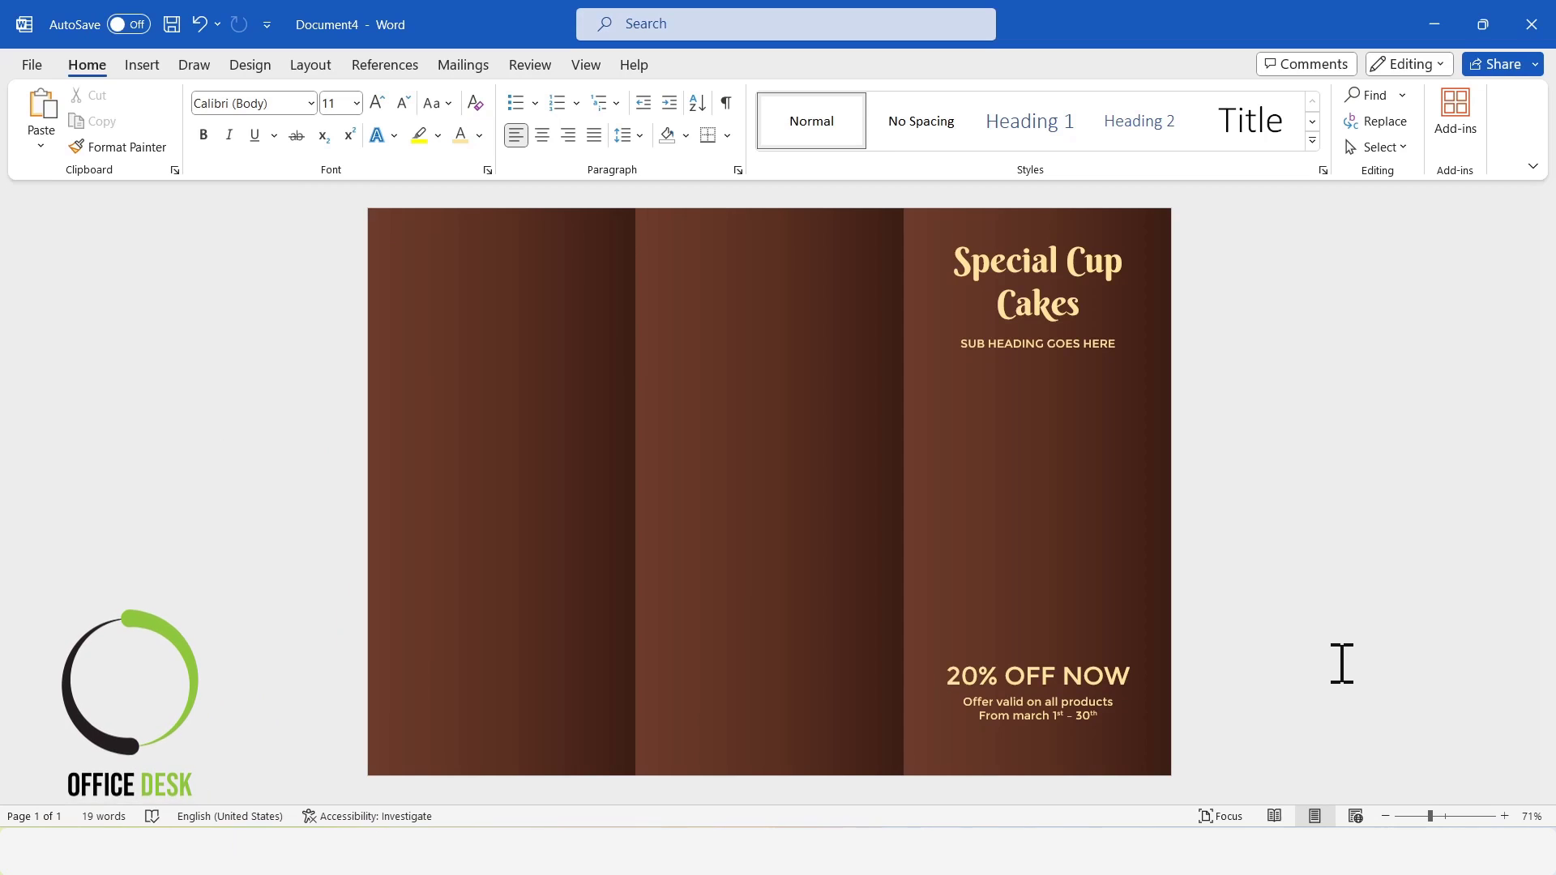
# Copy the "Best Cup Cakes In the City" and "Contact Us:" text boxes from Document2 into Document4.
pyautogui.moveTo(756, 851)
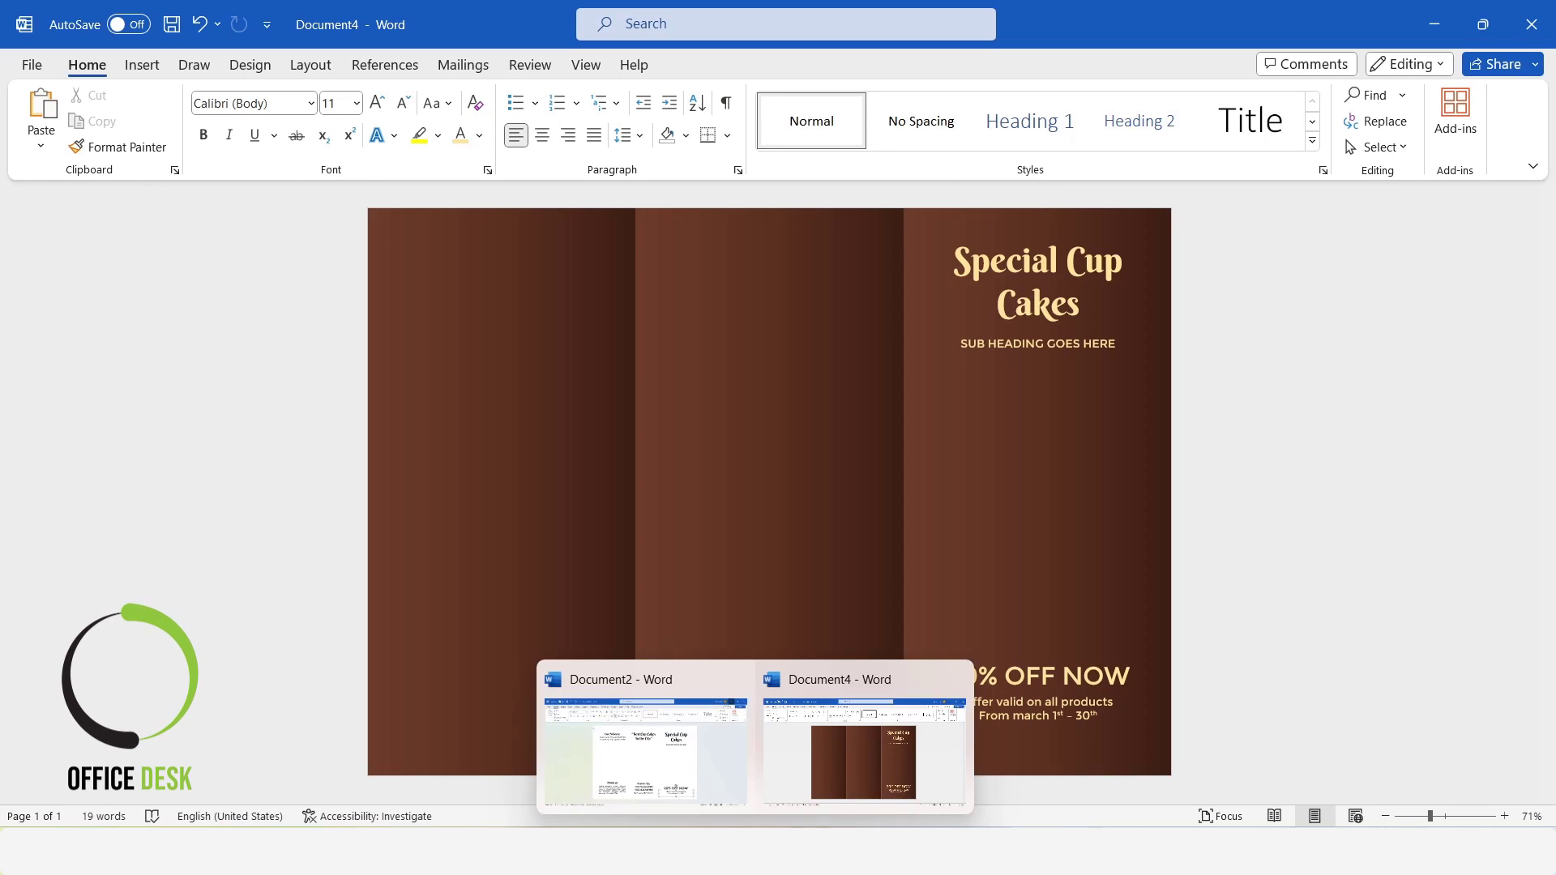
pyautogui.click(658, 744)
pyautogui.click(728, 685)
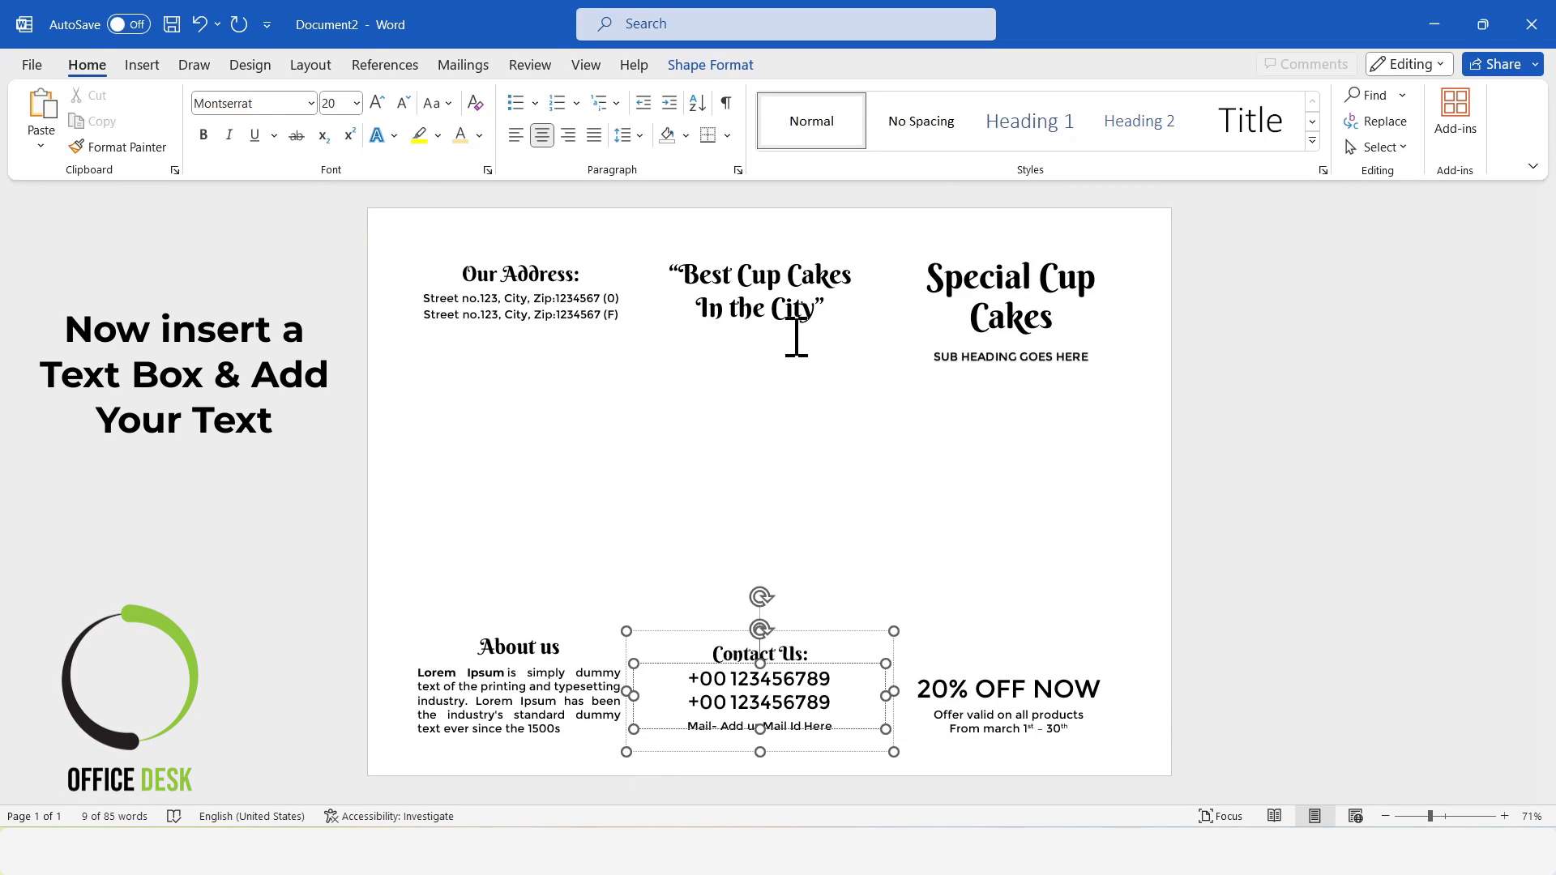
pyautogui.click(803, 275)
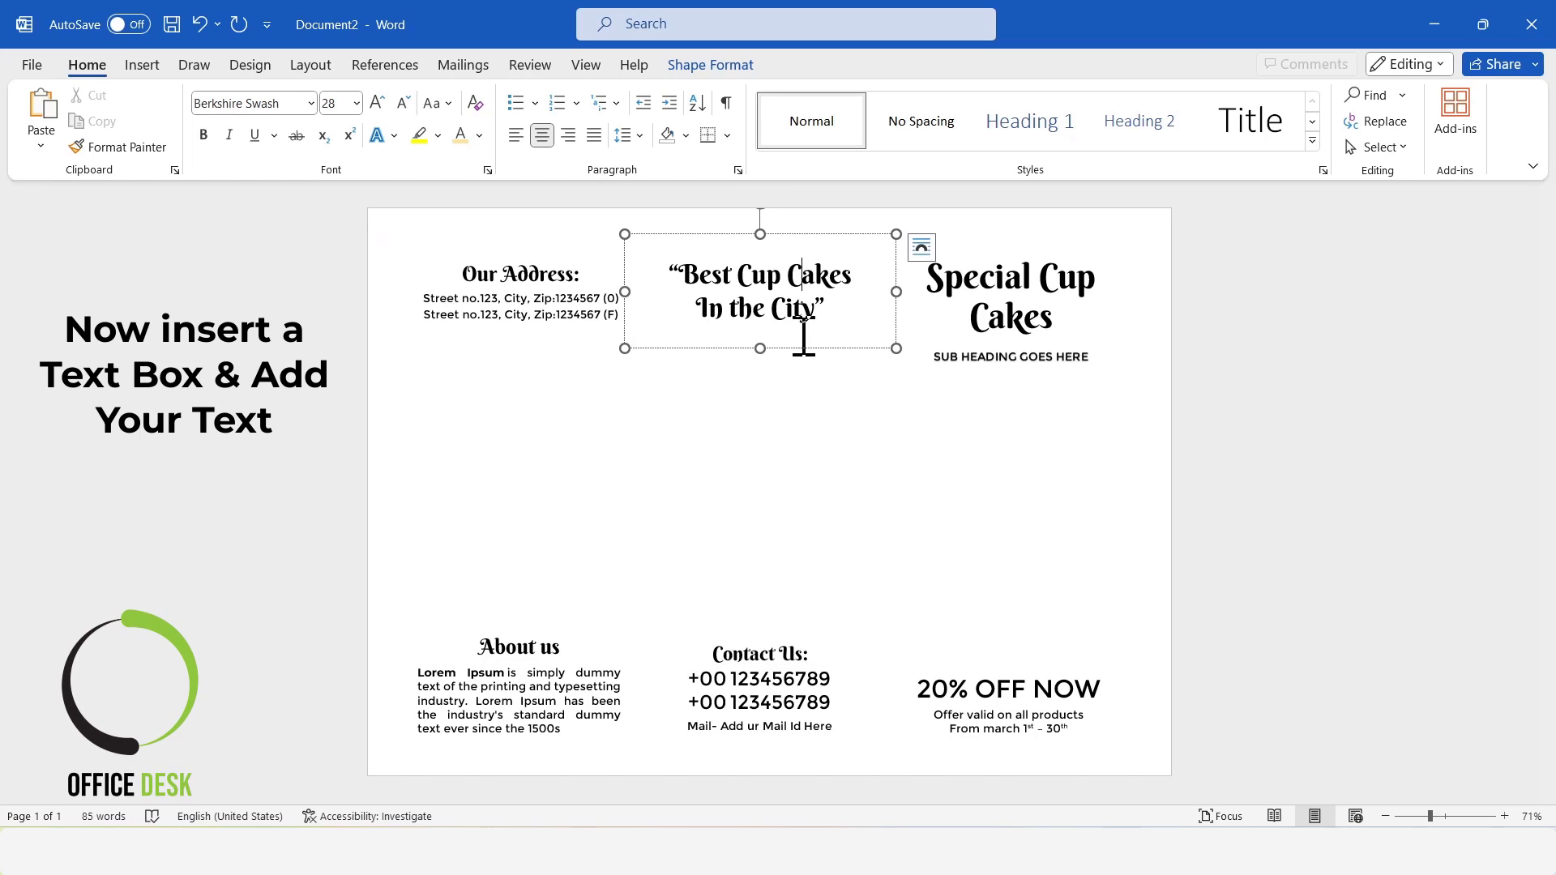
pyautogui.keyDown('shift'); pyautogui.click(772, 658); pyautogui.keyUp('shift')
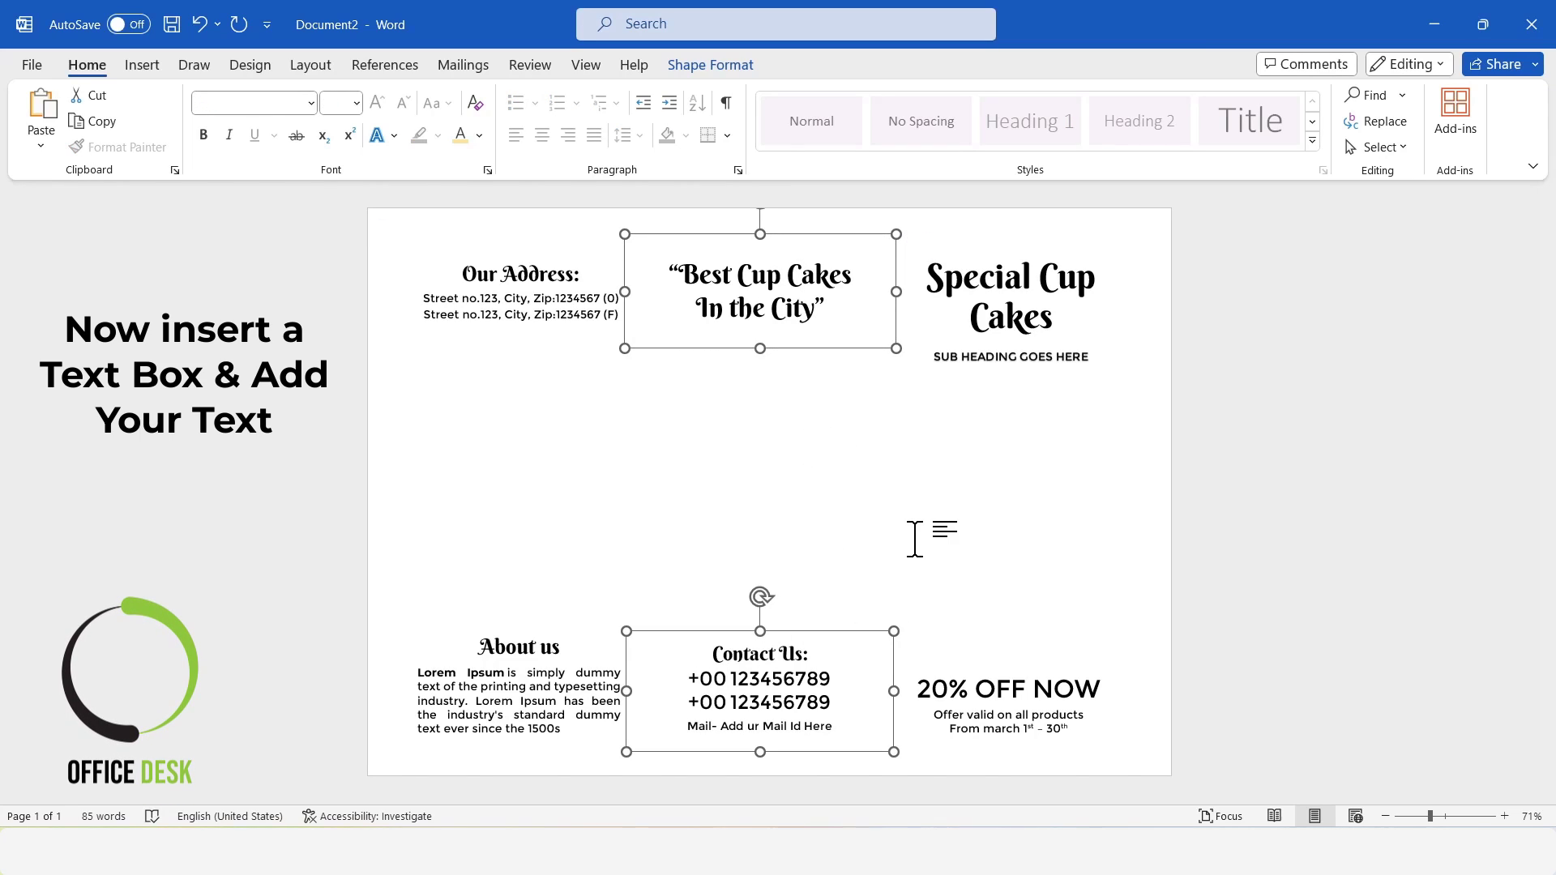
pyautogui.click(1435, 24)
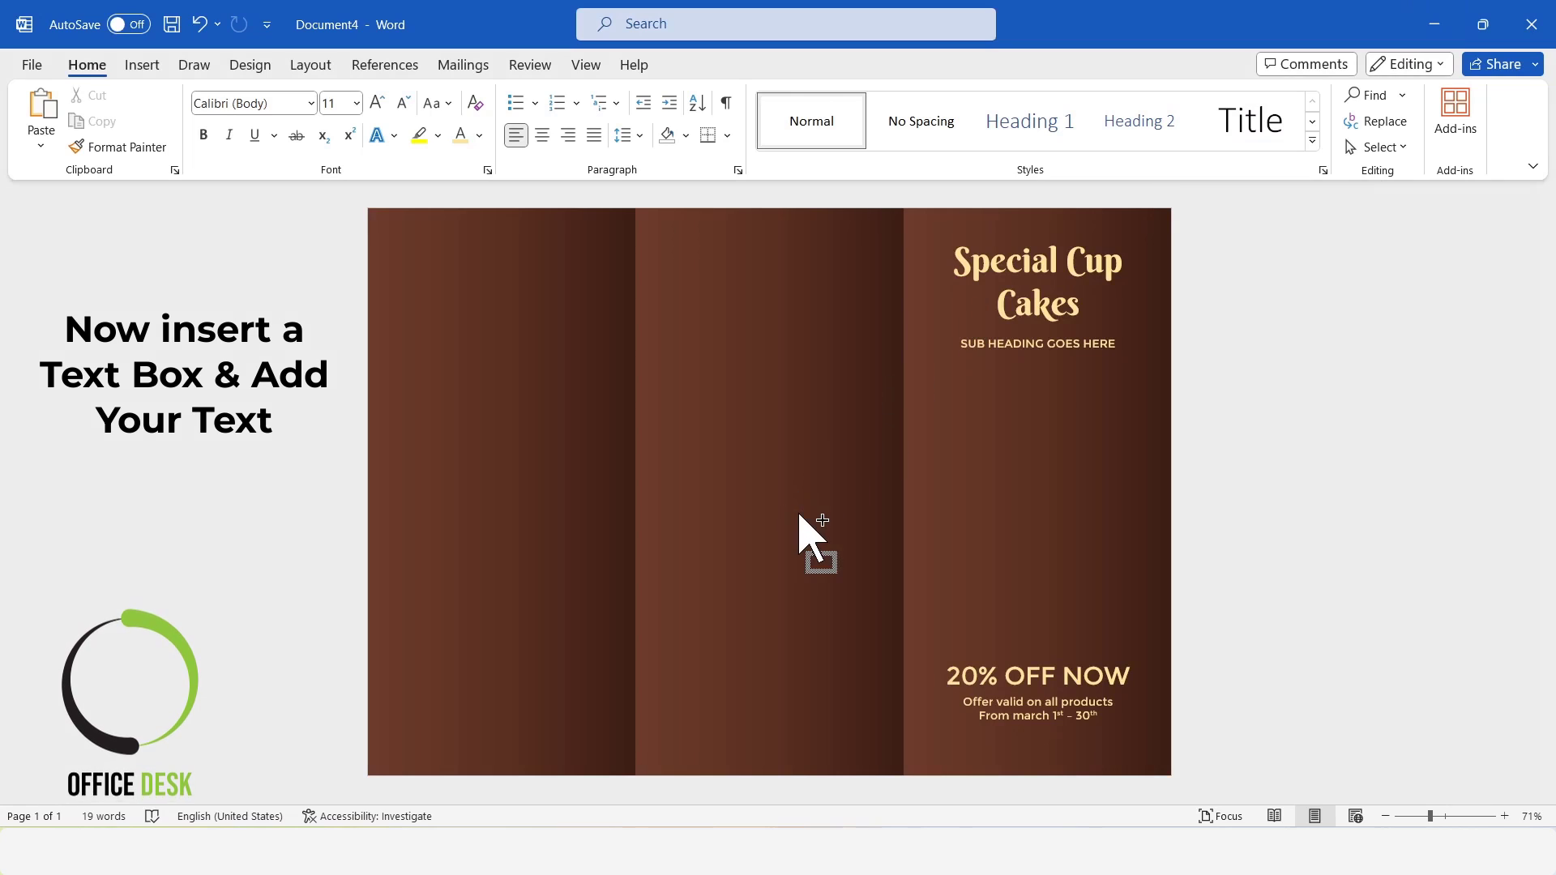
pyautogui.hotkey('ctrl', 'v')
# Color both pasted text boxes' text light yellow and move them together onto the middle panel.
pyautogui.click(461, 136)
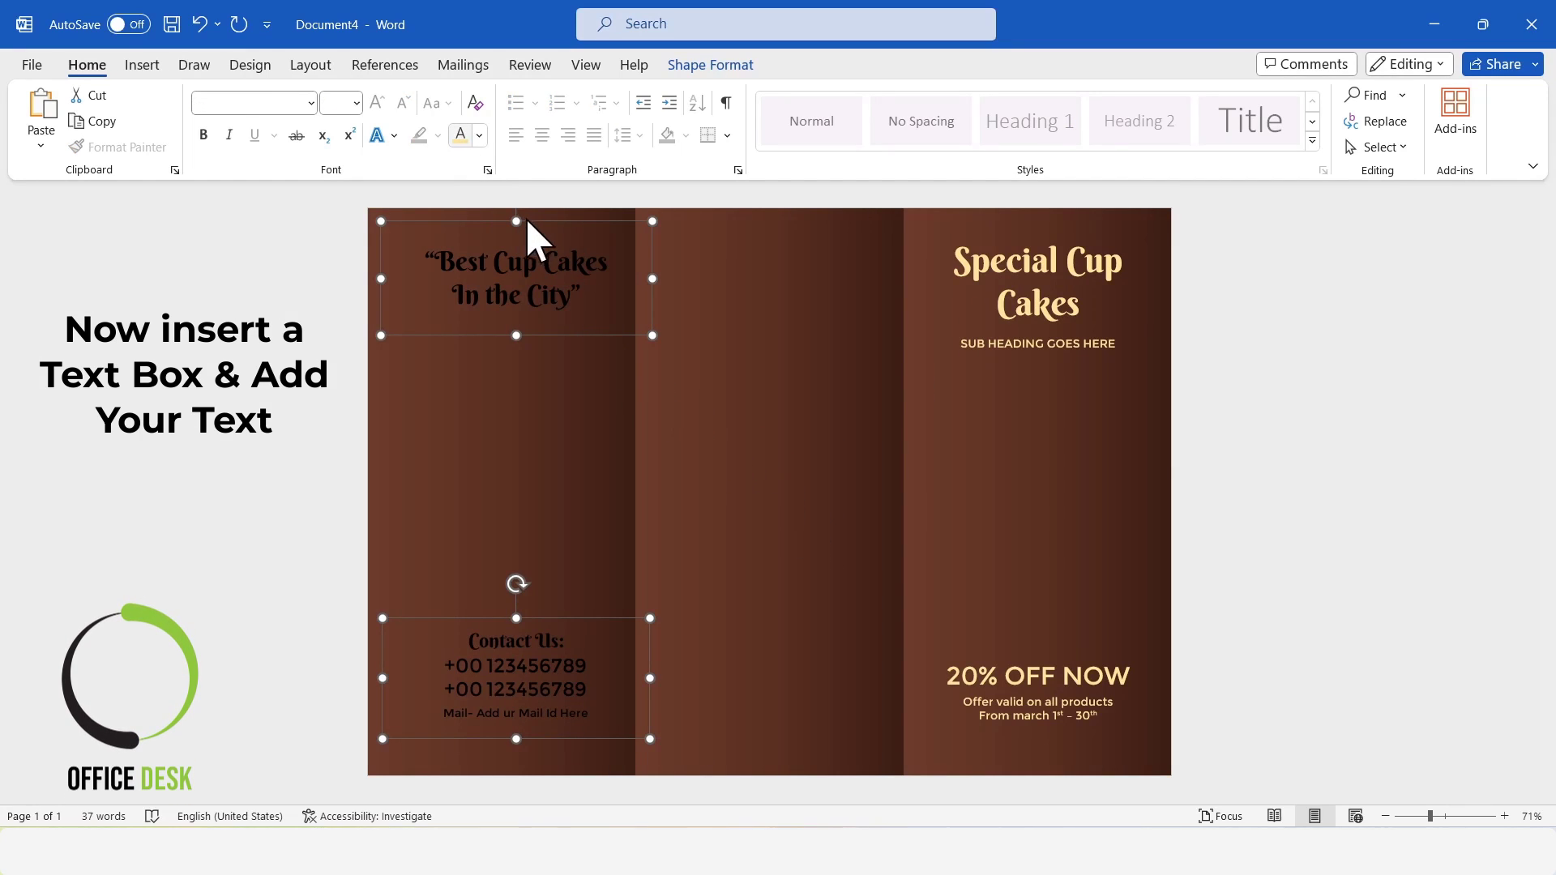
pyautogui.moveTo(557, 221); pyautogui.dragTo(807, 224)
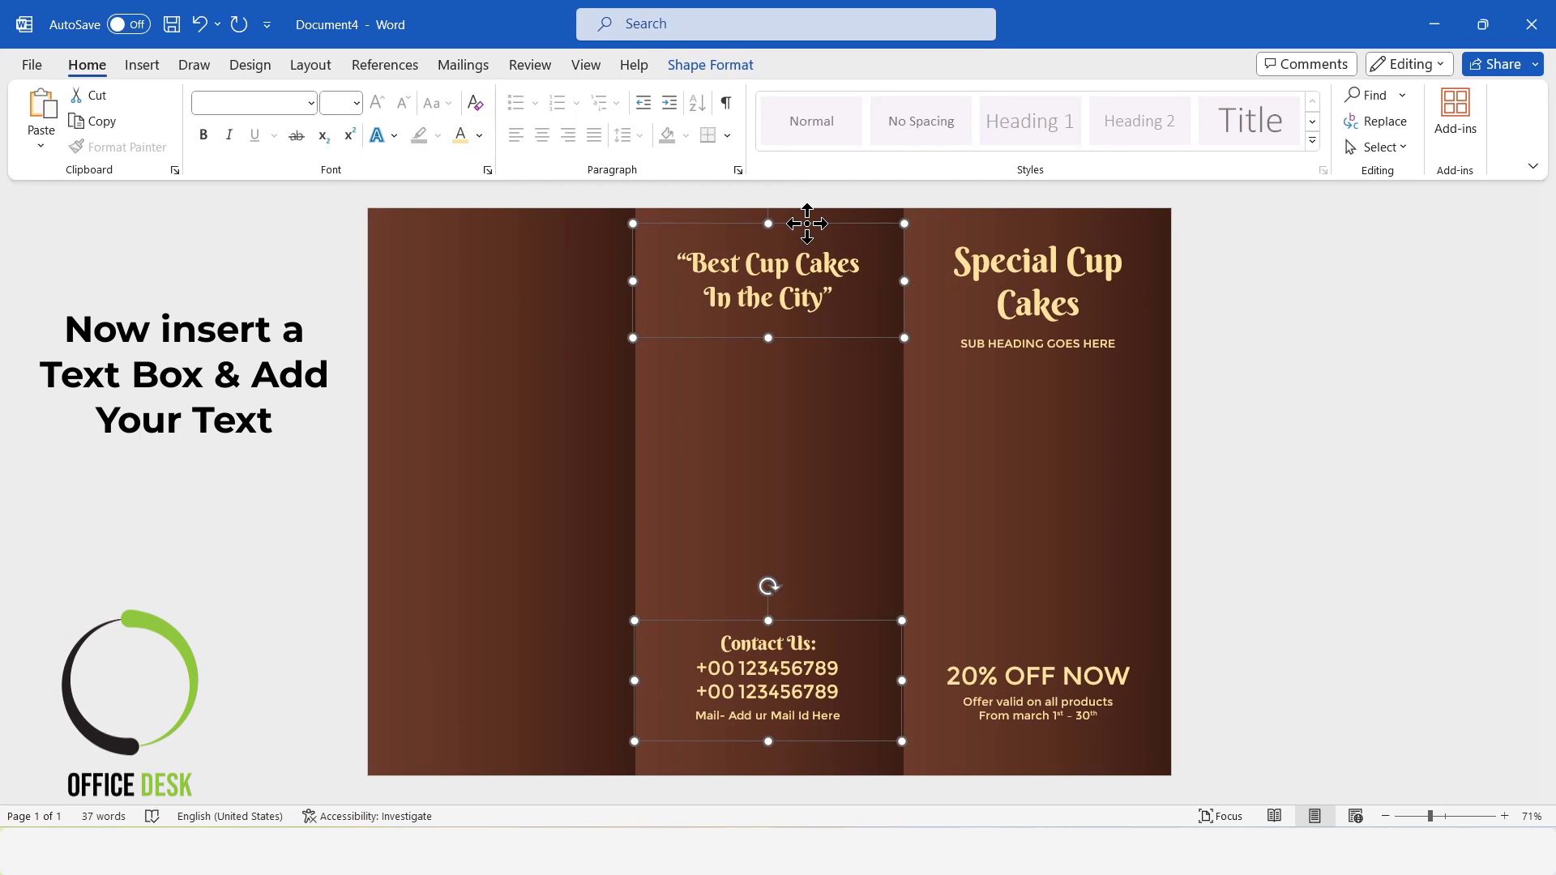
pyautogui.click(1380, 548)
# Move the "Contact Us:" box slightly down and align it with the middle panel's edges.
pyautogui.click(814, 676)
pyautogui.moveTo(805, 617); pyautogui.dragTo(805, 627)
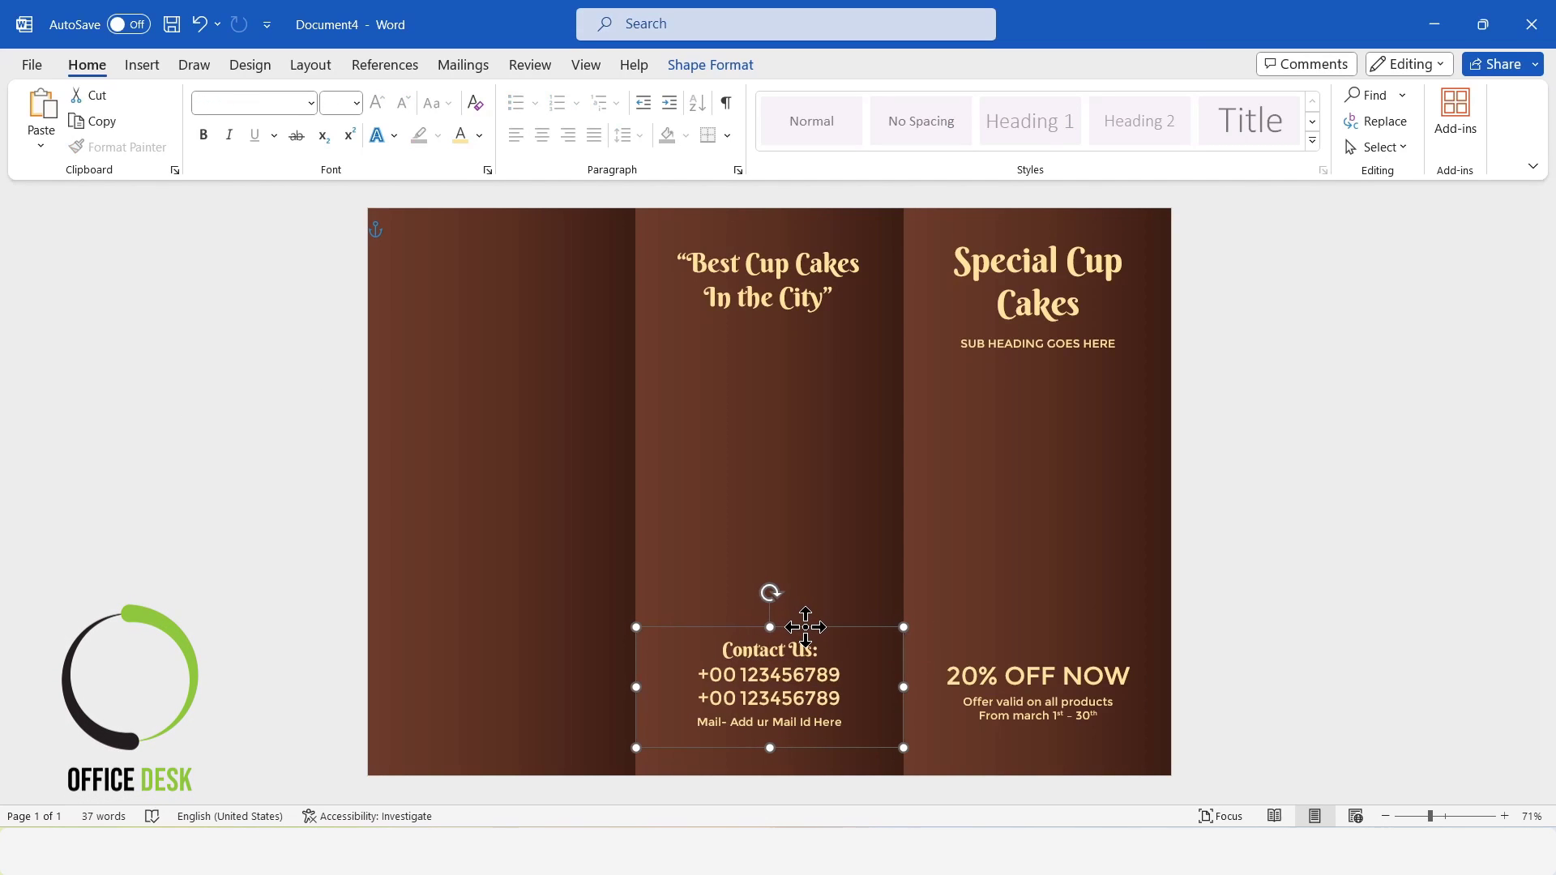
pyautogui.click(1345, 579)
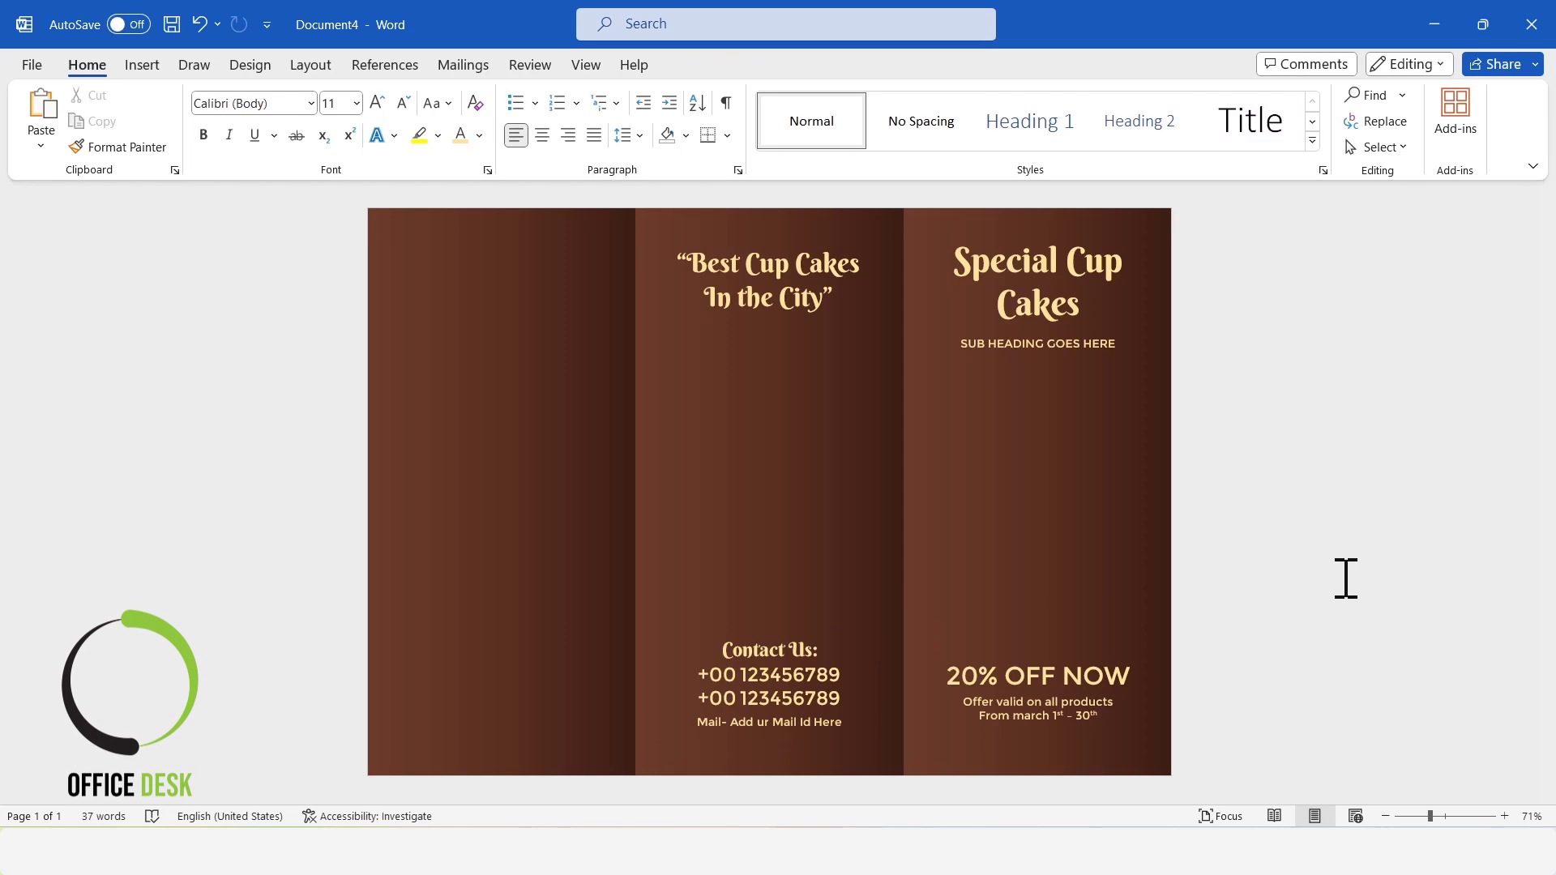
# Copy the "About us" heading, its Lorem Ipsum paragraph and the "Our Address:" text boxes from Document2 into Document4.
pyautogui.moveTo(766, 851)
pyautogui.click(660, 760)
pyautogui.click(534, 671)
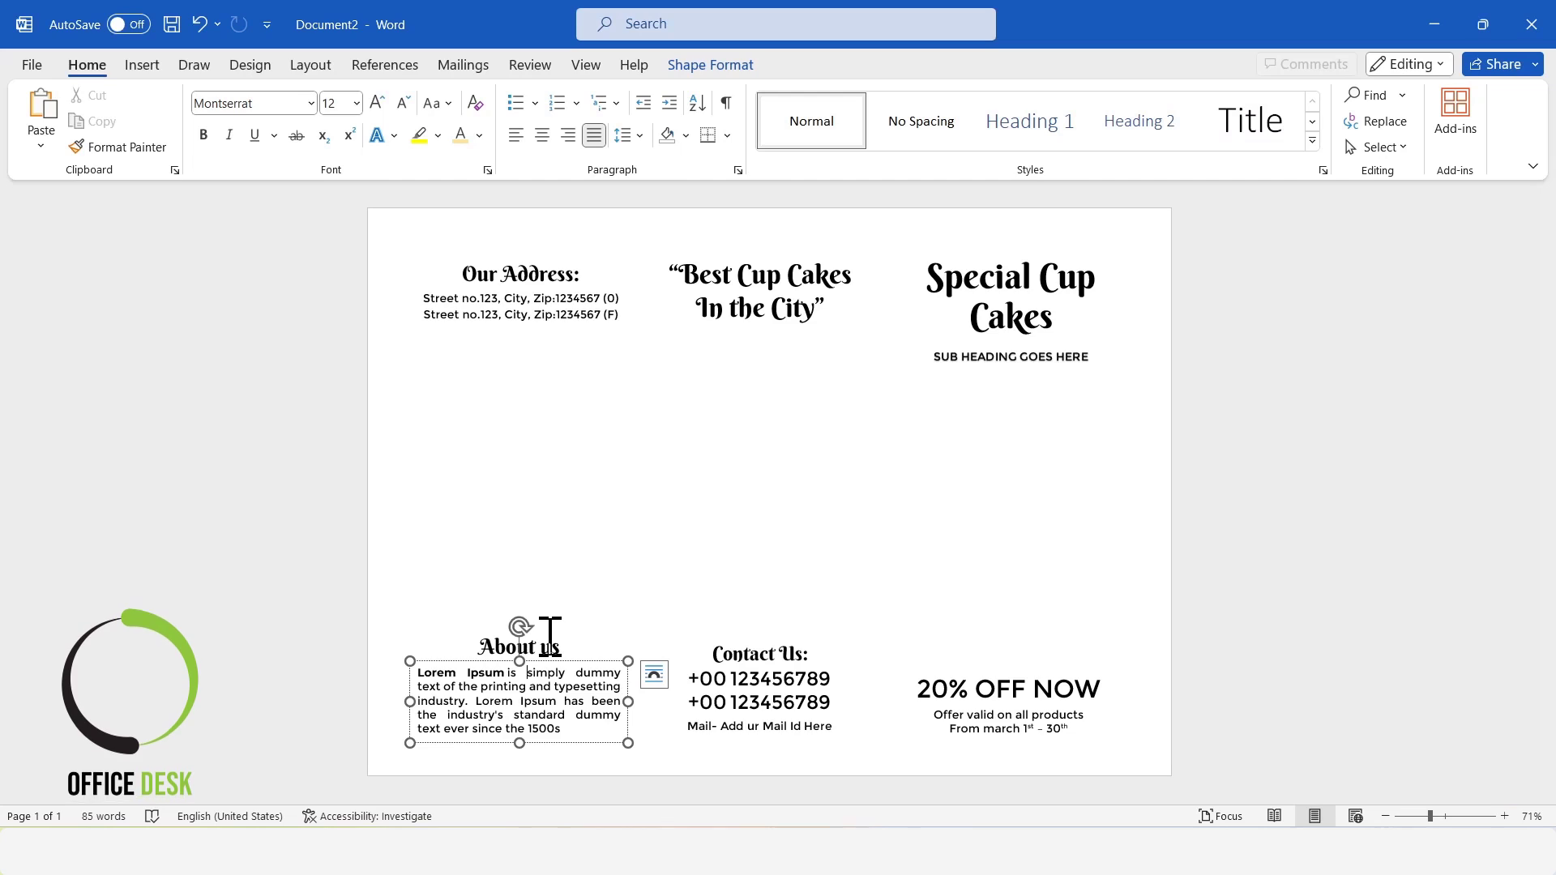
pyautogui.click(551, 638)
pyautogui.keyDown('shift'); pyautogui.click(565, 701); pyautogui.keyUp('shift')
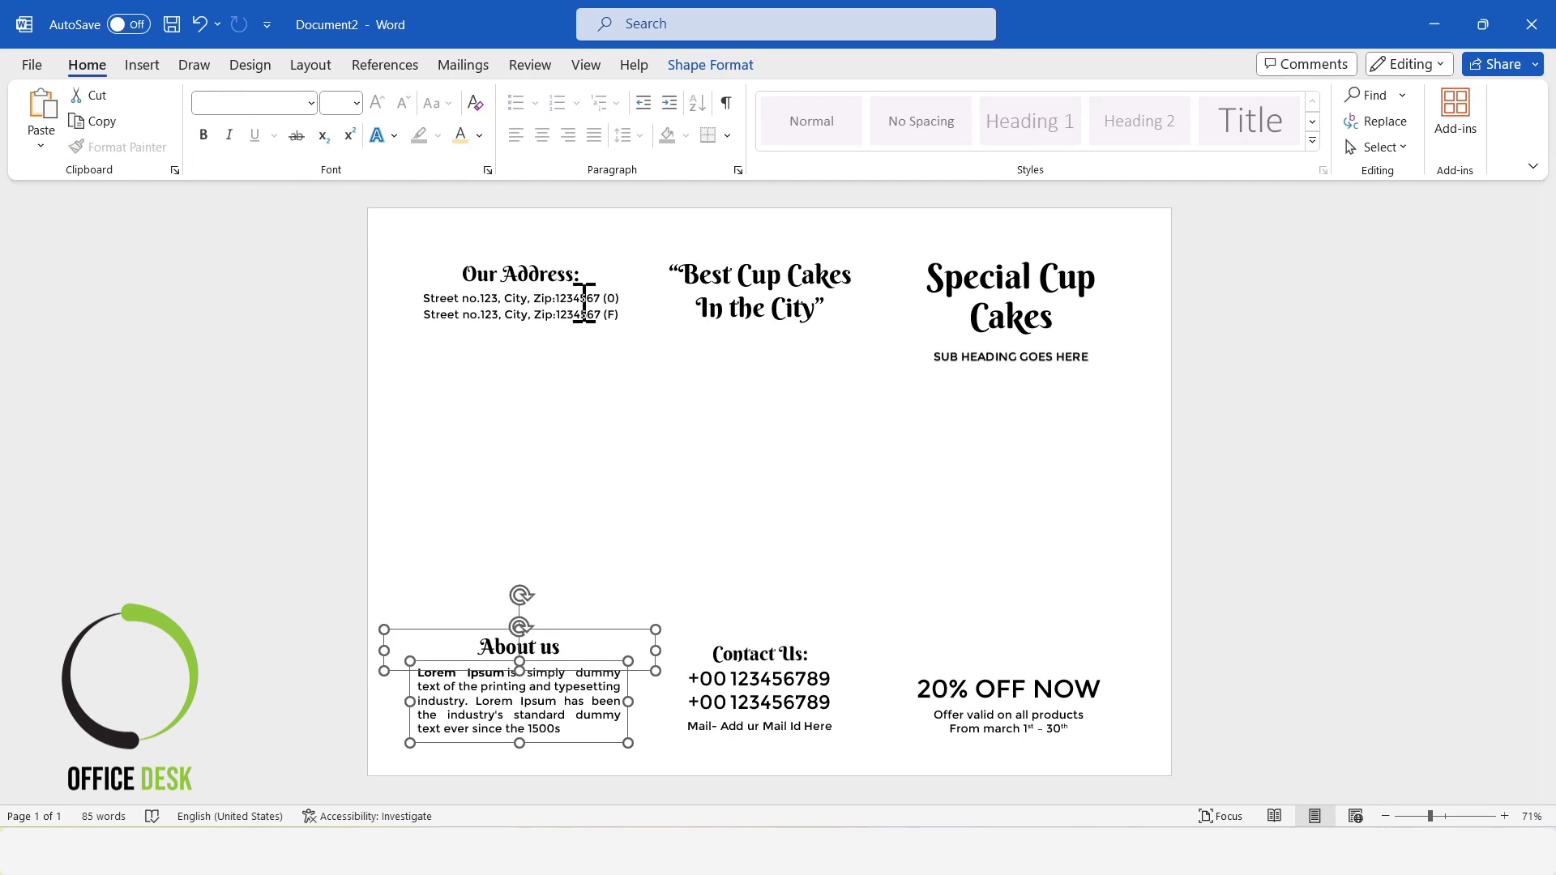
pyautogui.keyDown('shift'); pyautogui.click(551, 288); pyautogui.keyUp('shift')
pyautogui.hotkey('ctrl', 'c')
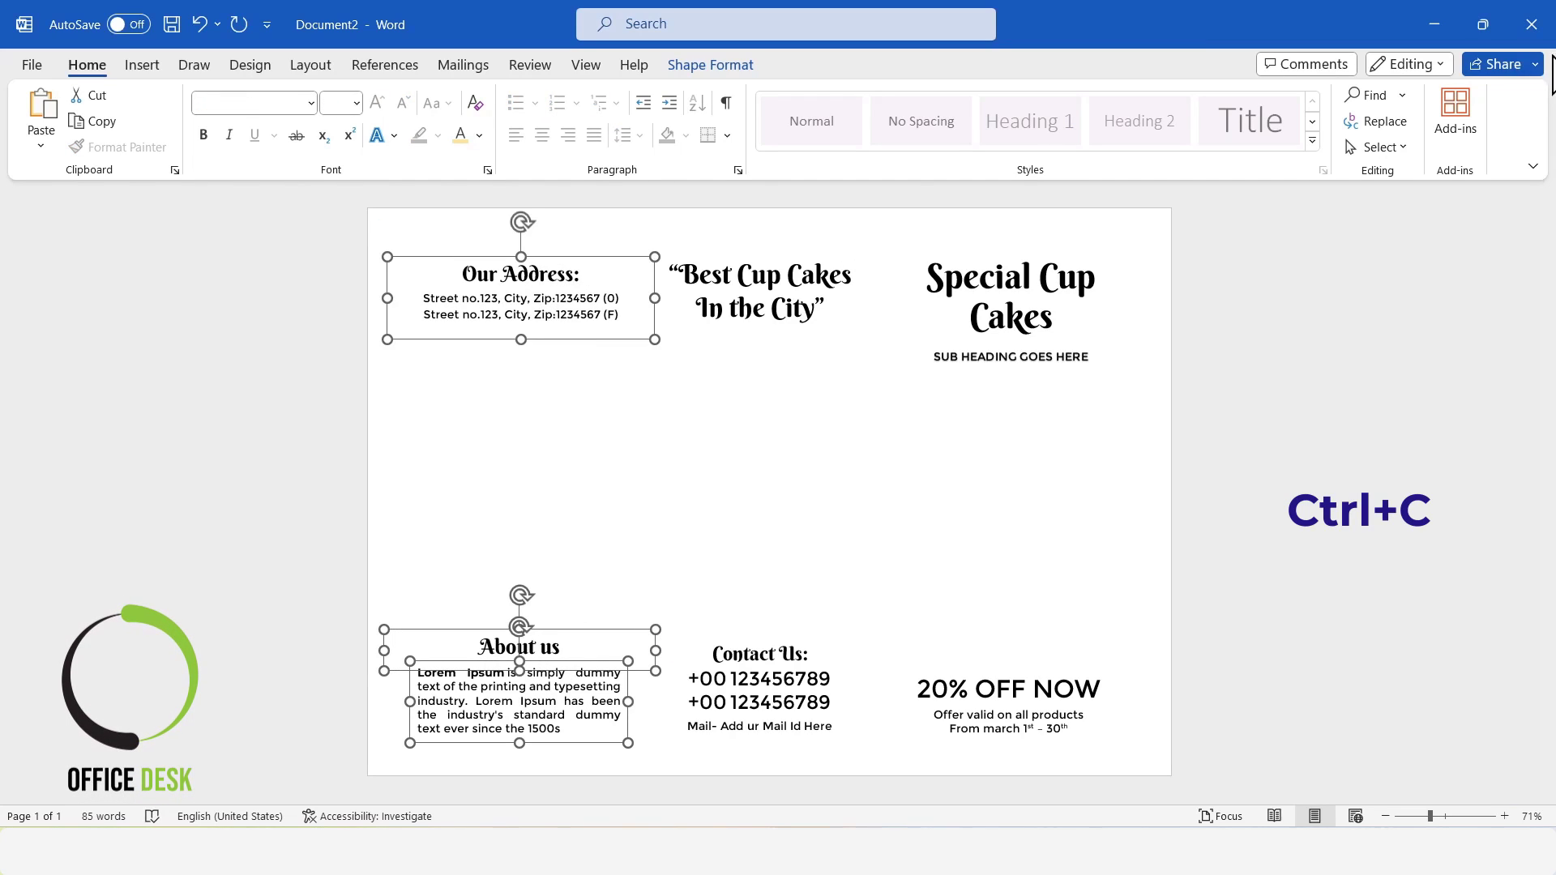
pyautogui.click(1447, 16)
pyautogui.hotkey('ctrl', 'v')
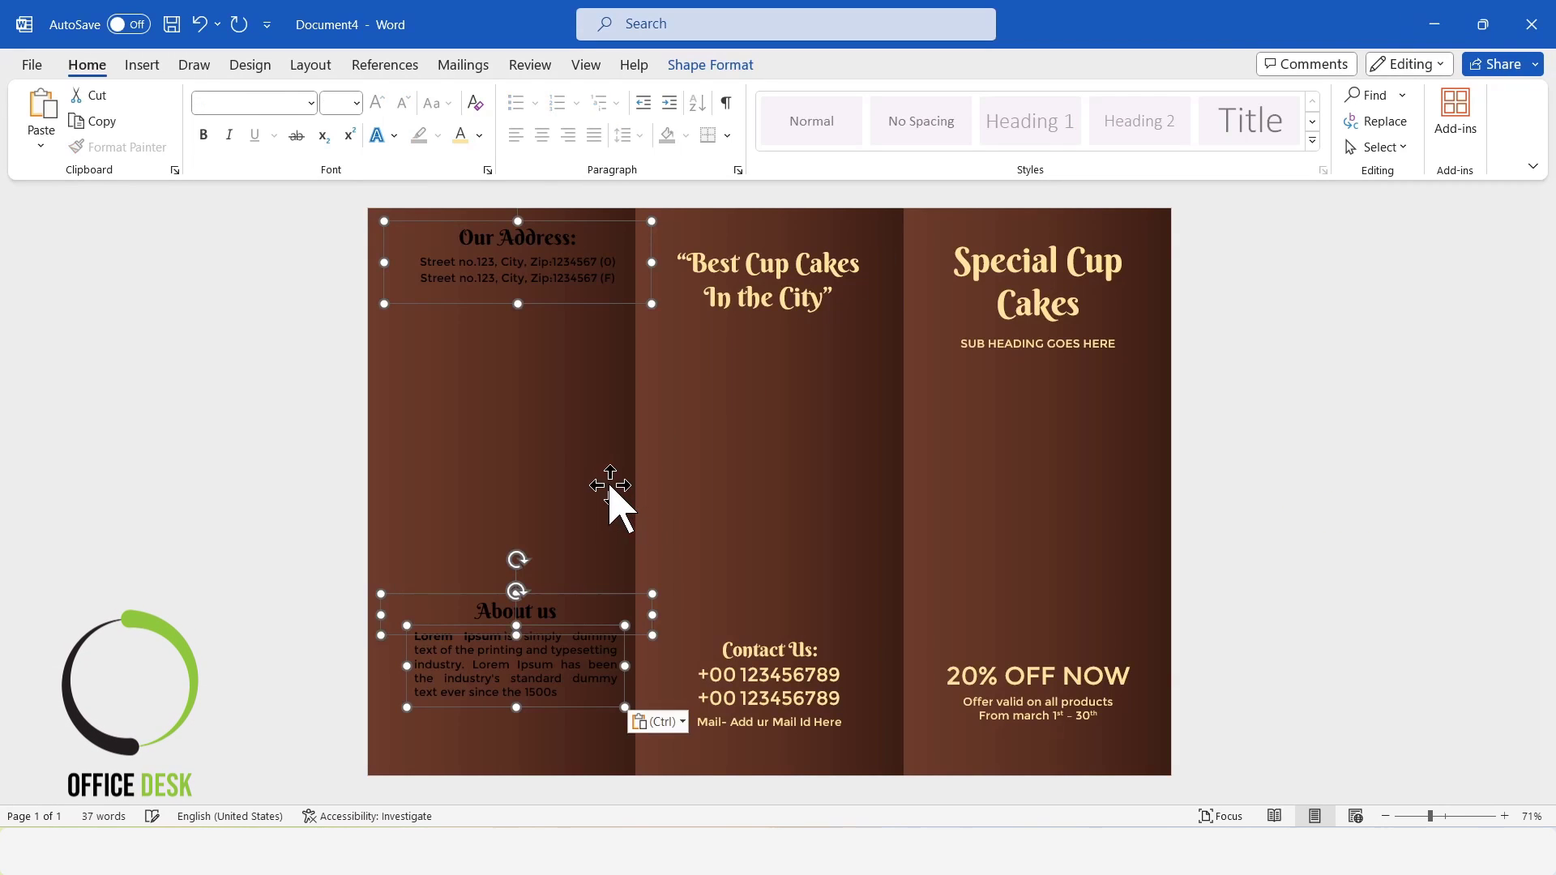
# Color the three pasted text boxes' text light yellow and move them together onto the brochure's first panel.
pyautogui.click(460, 134)
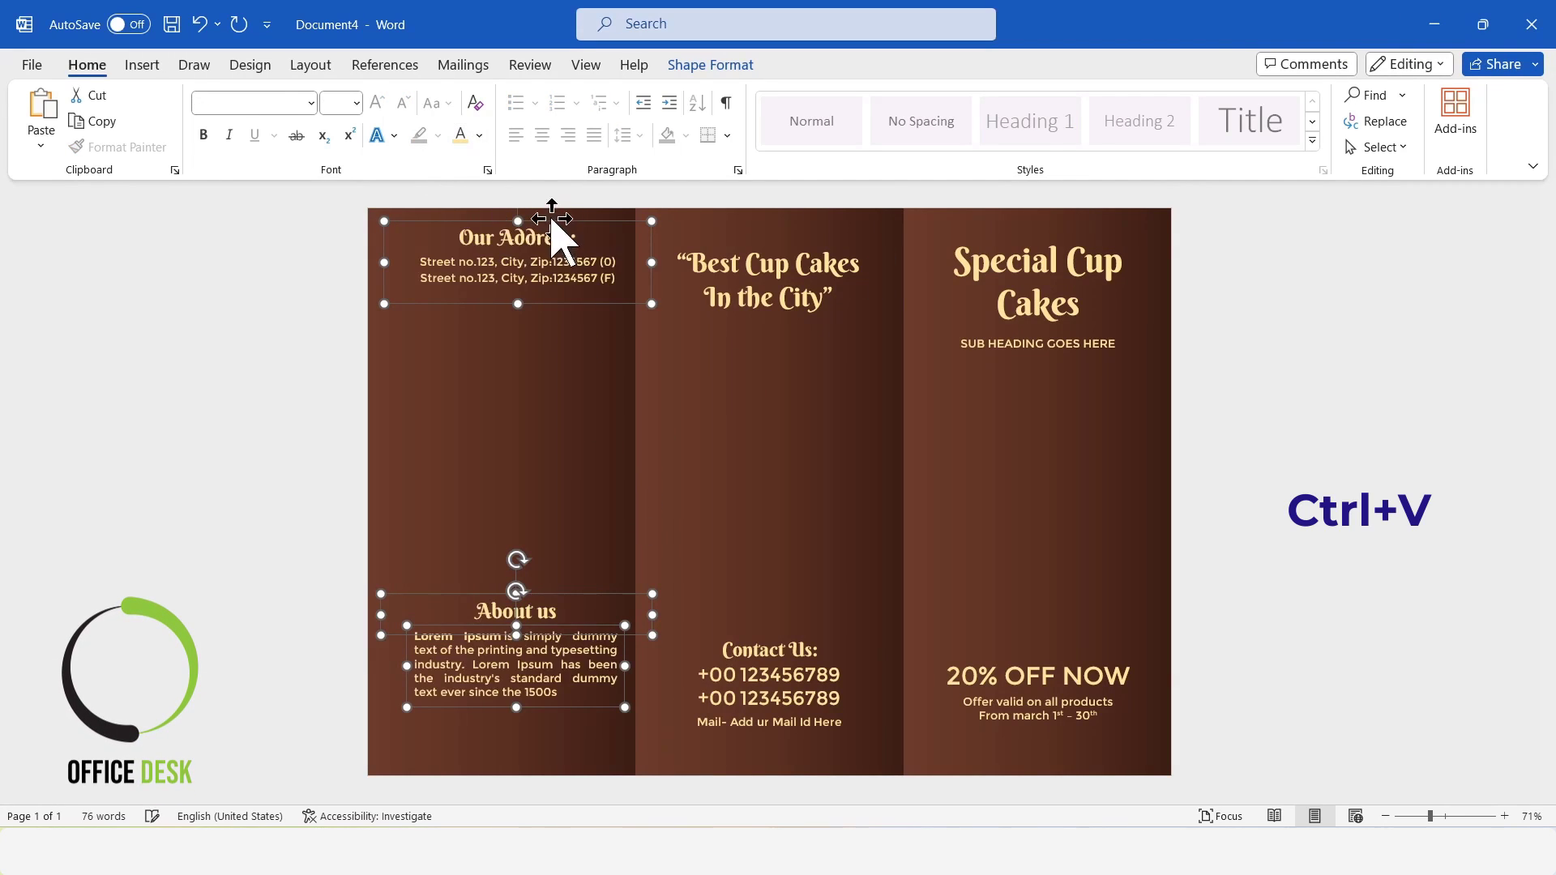
pyautogui.moveTo(533, 223); pyautogui.dragTo(519, 252)
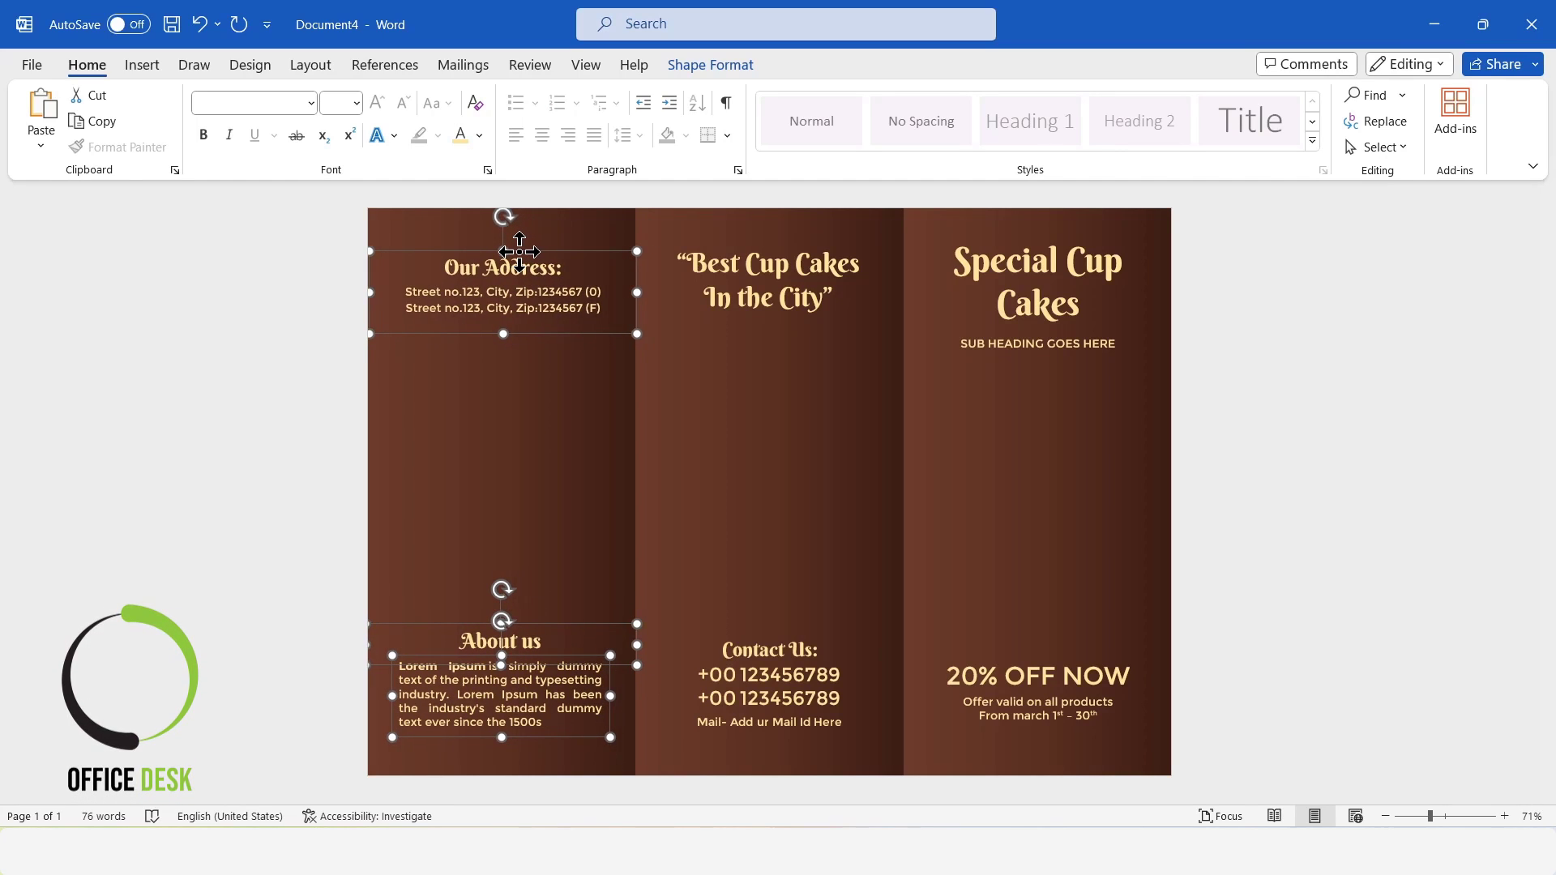
pyautogui.click(1325, 527)
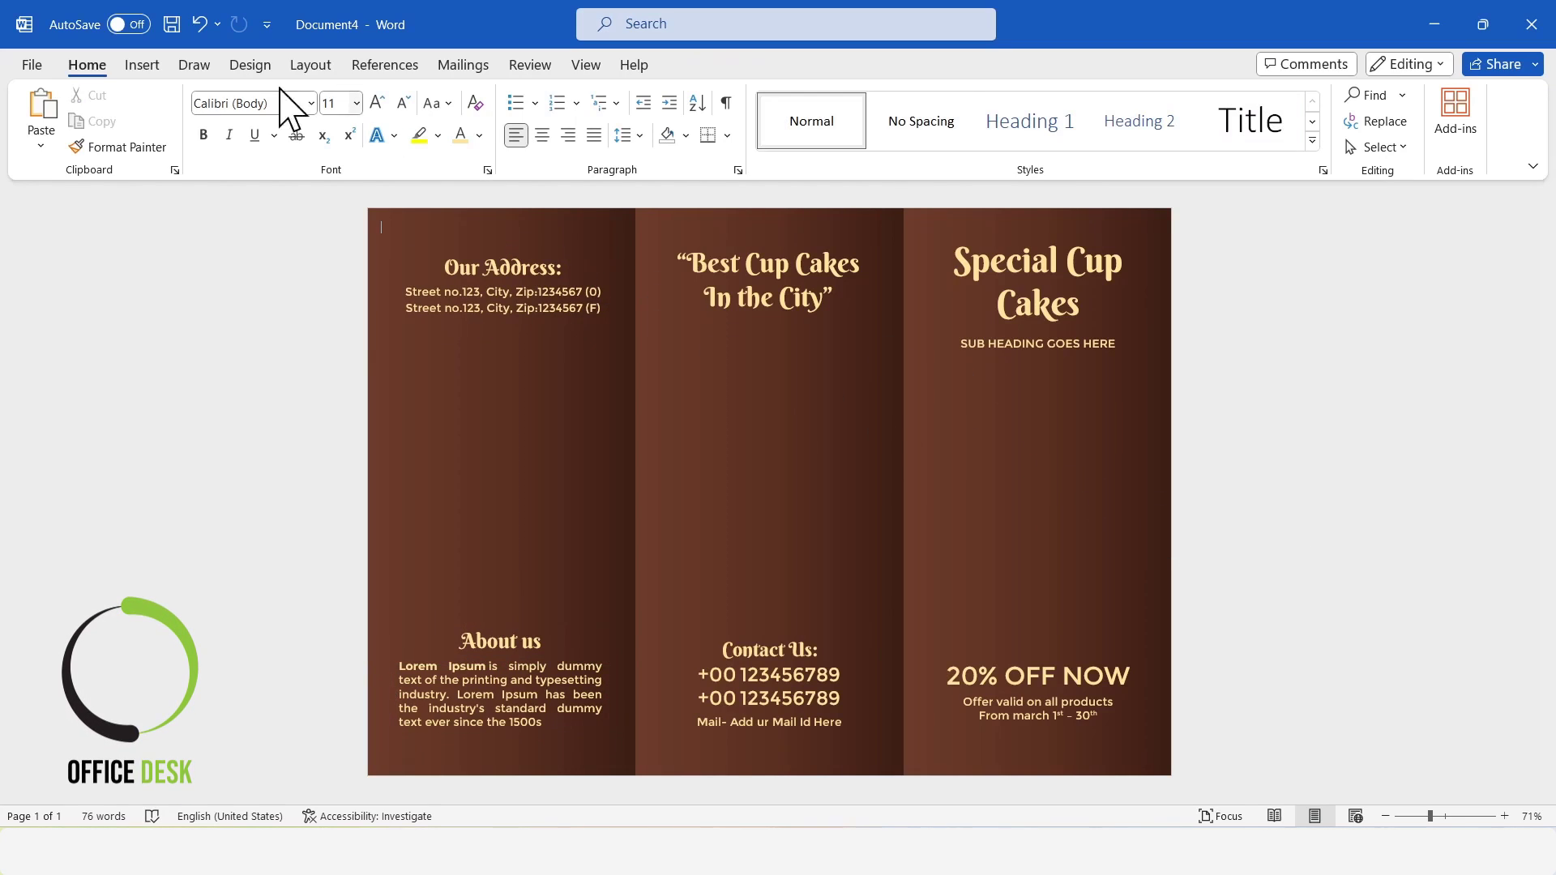
# Draw a Double Wave shape about 10.55 cm high and 29.68 cm wide across the page's middle and remove its outline.
pyautogui.click(150, 67)
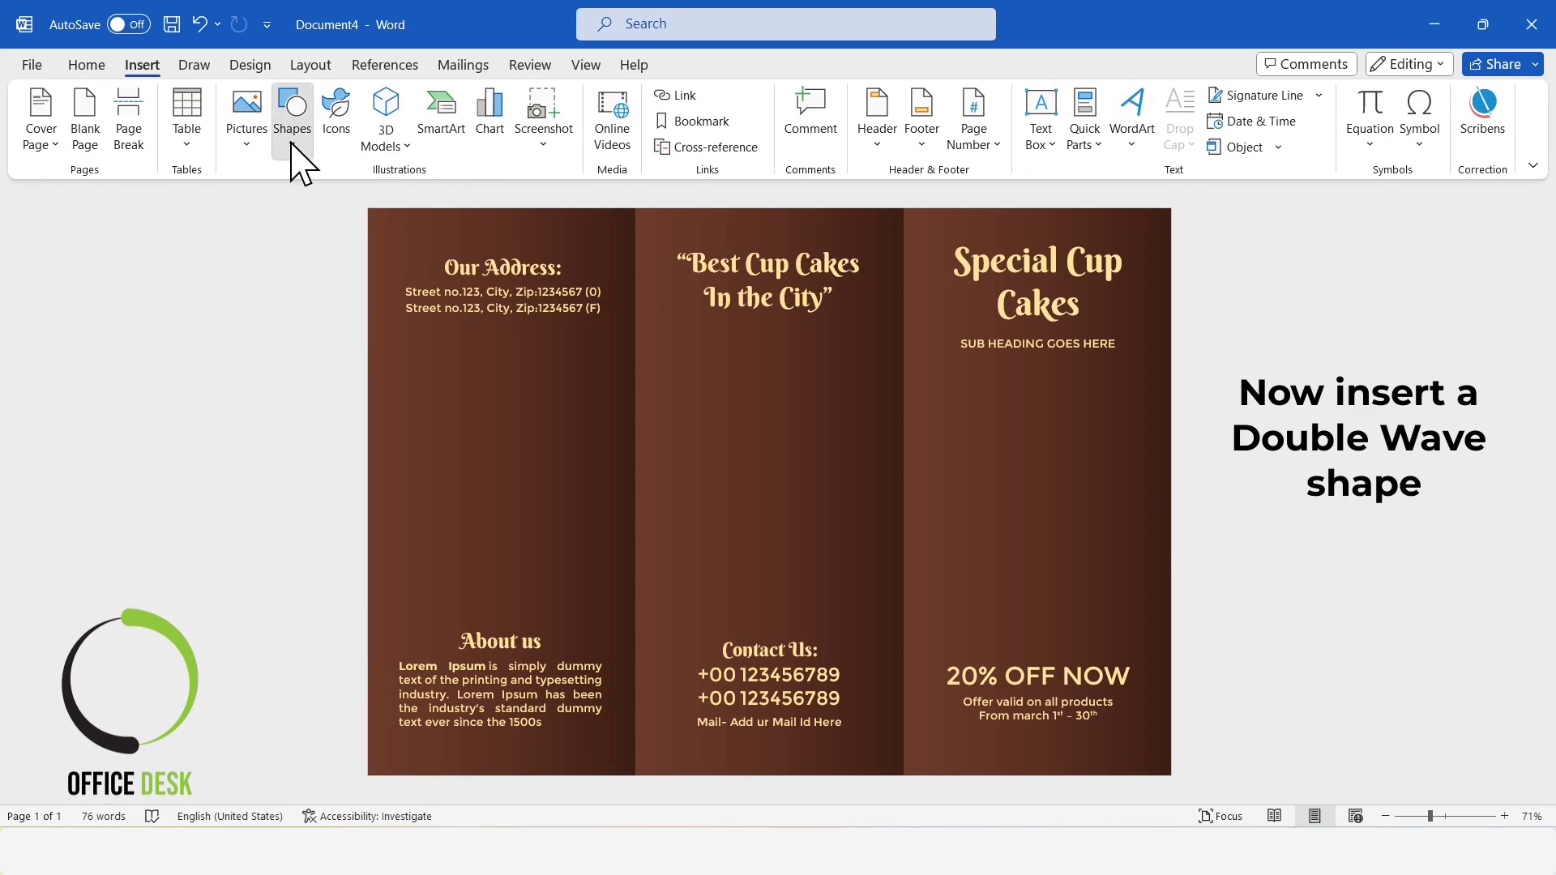
pyautogui.click(291, 139)
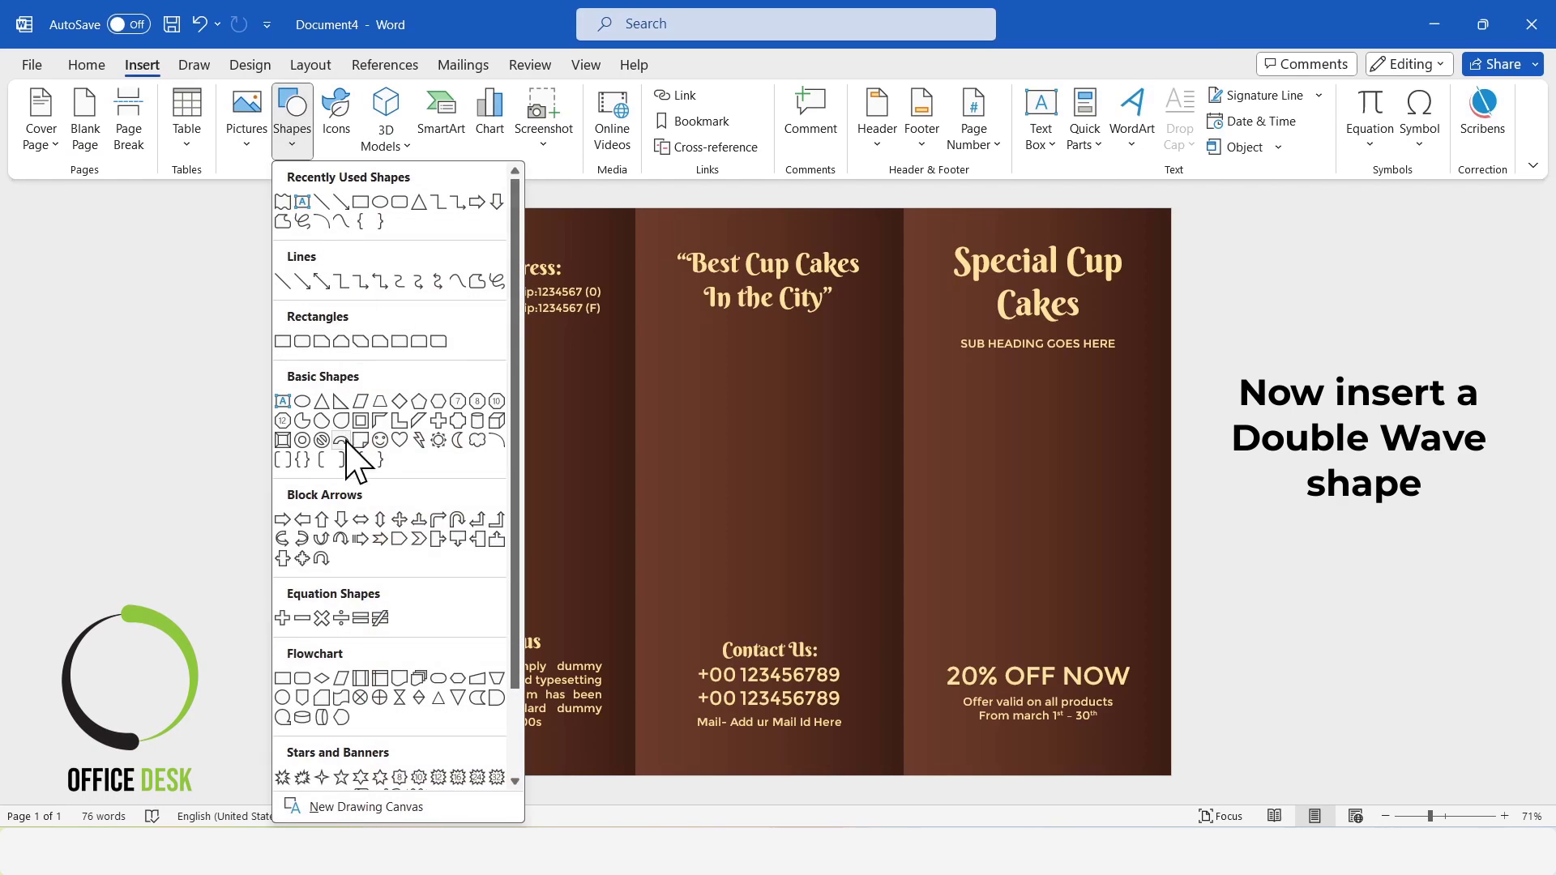
pyautogui.scroll(-2, 419, 733)
pyautogui.click(419, 693)
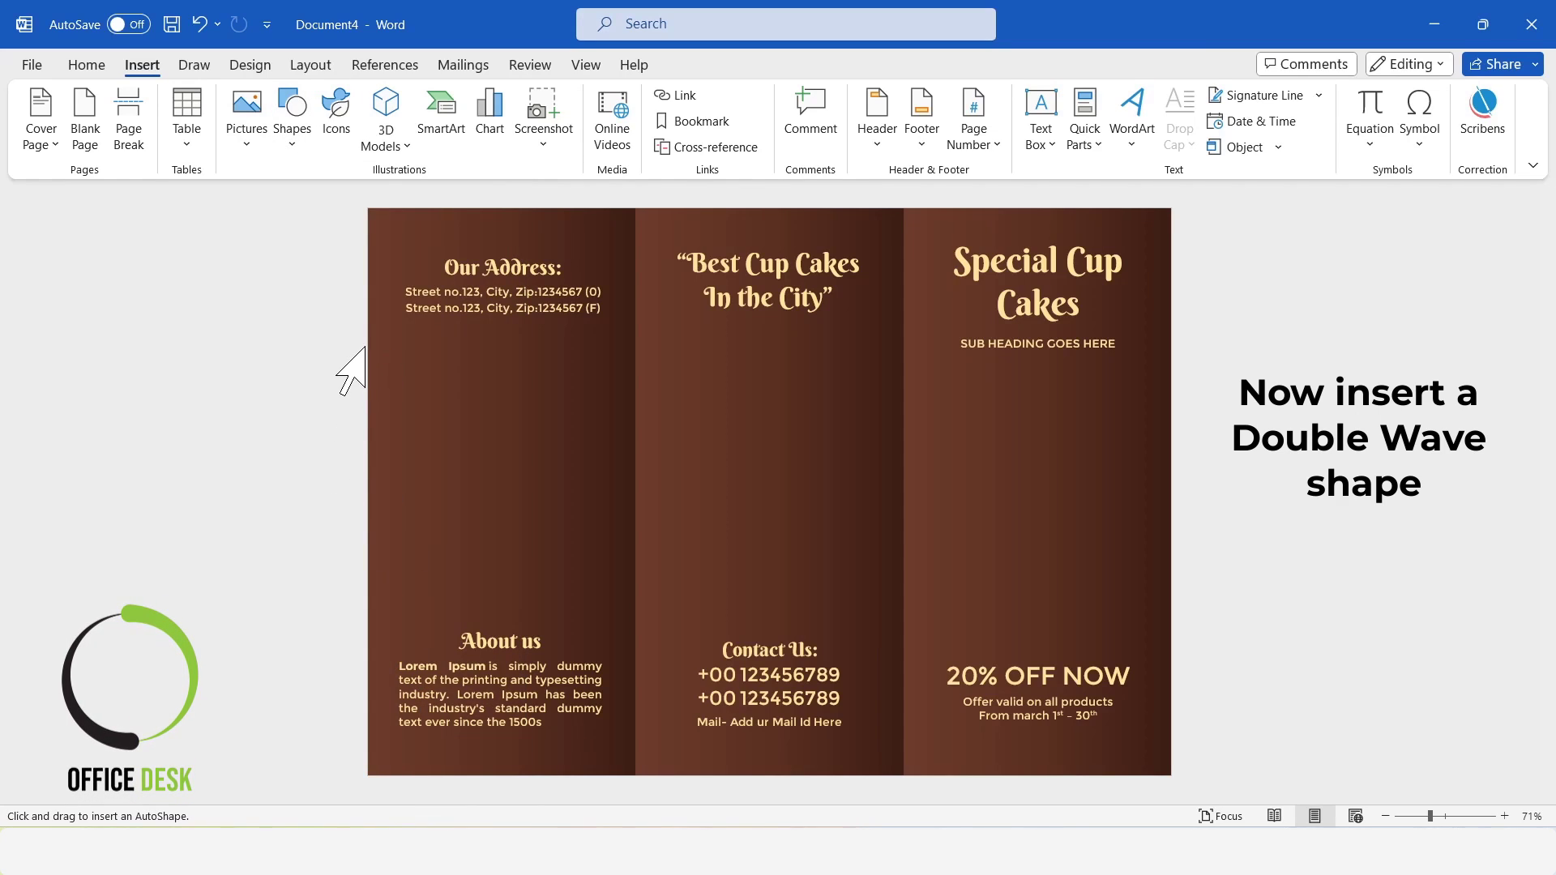
pyautogui.moveTo(372, 347); pyautogui.dragTo(1175, 638)
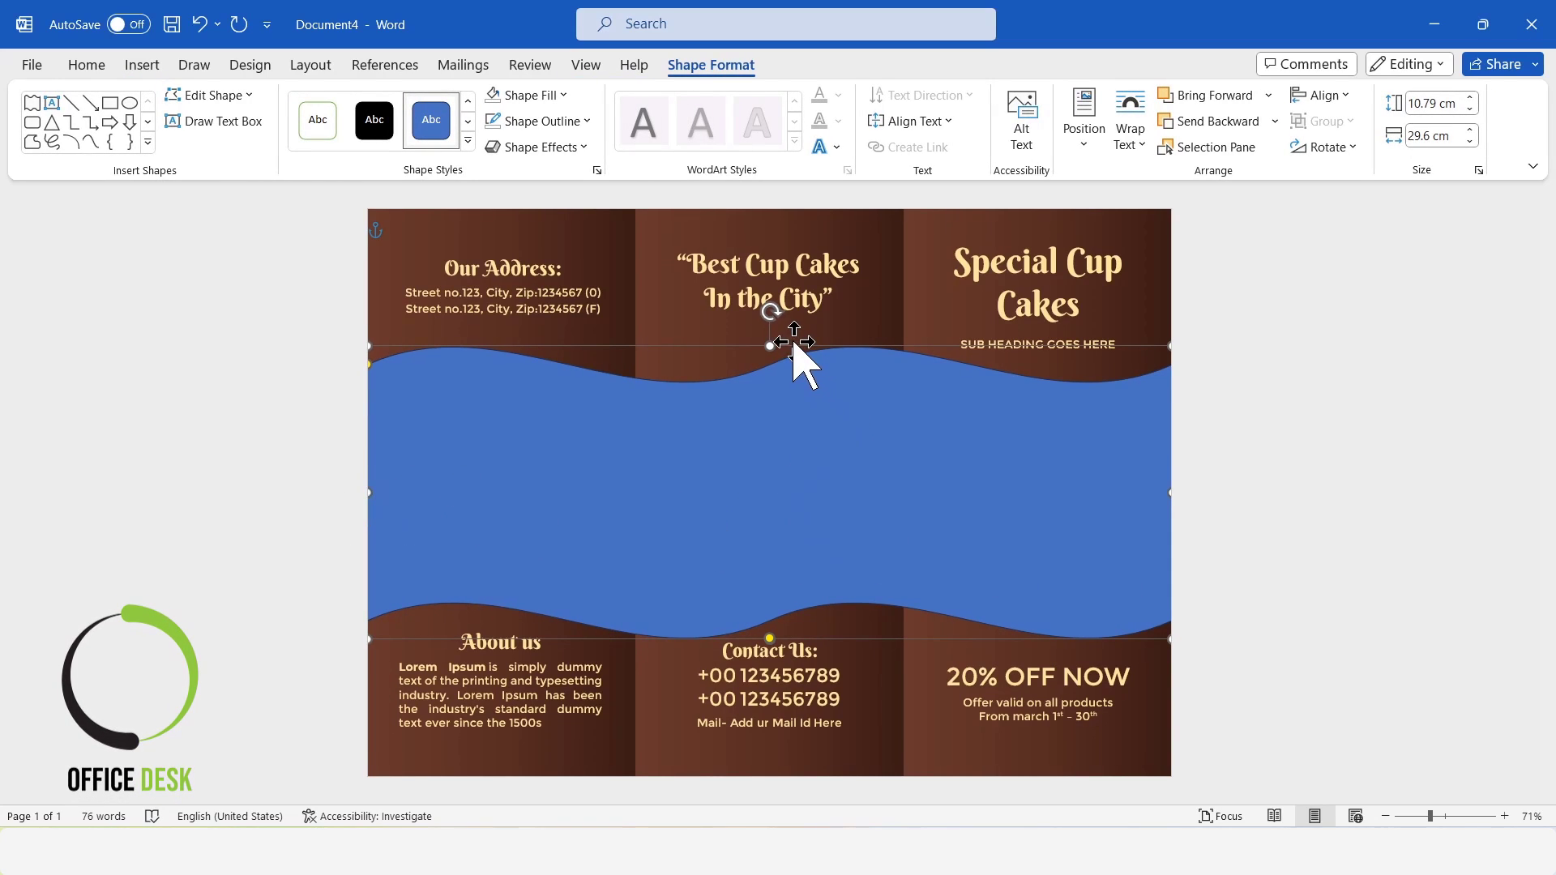
pyautogui.moveTo(769, 346); pyautogui.dragTo(770, 351)
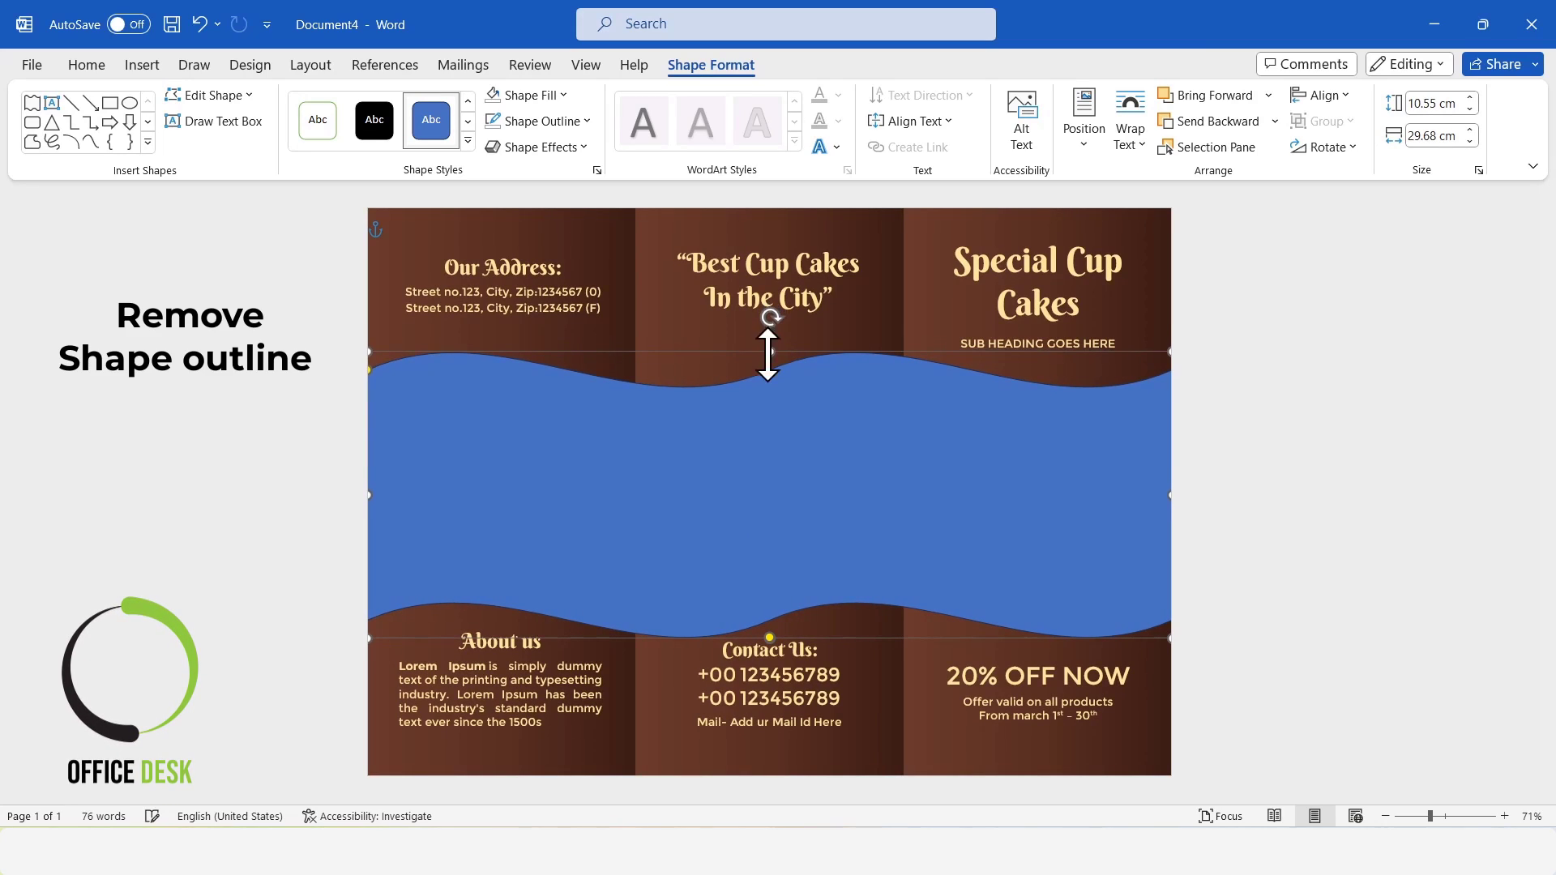
pyautogui.click(547, 123)
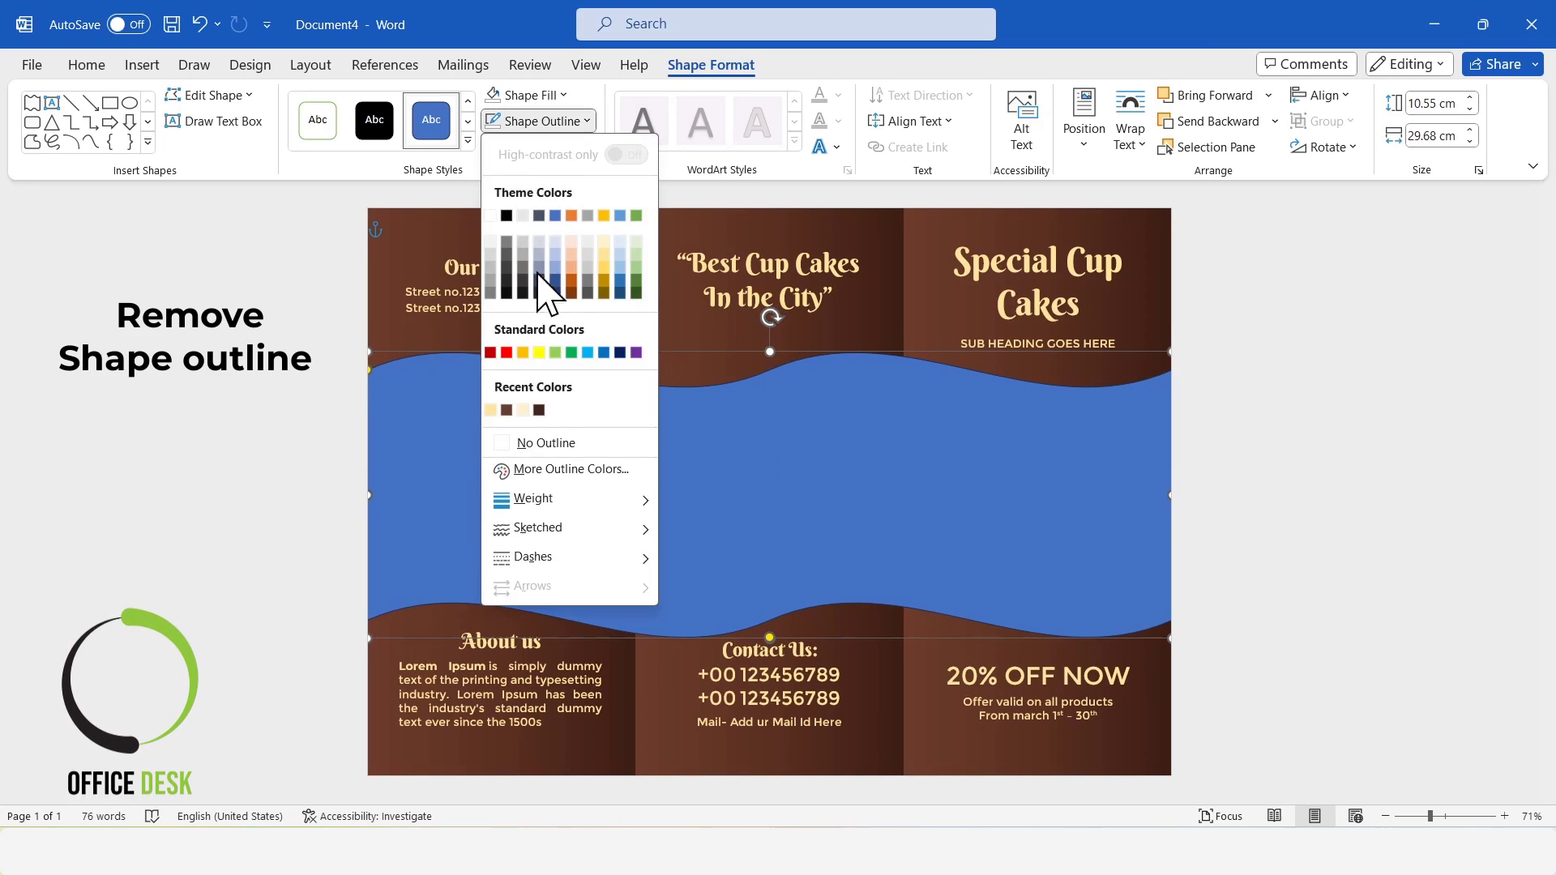
pyautogui.click(539, 444)
# Give the wave shape a three-stop gradient fill, with the middle stop at 59% in the recent pale cream color.
pyautogui.rightClick(844, 445)
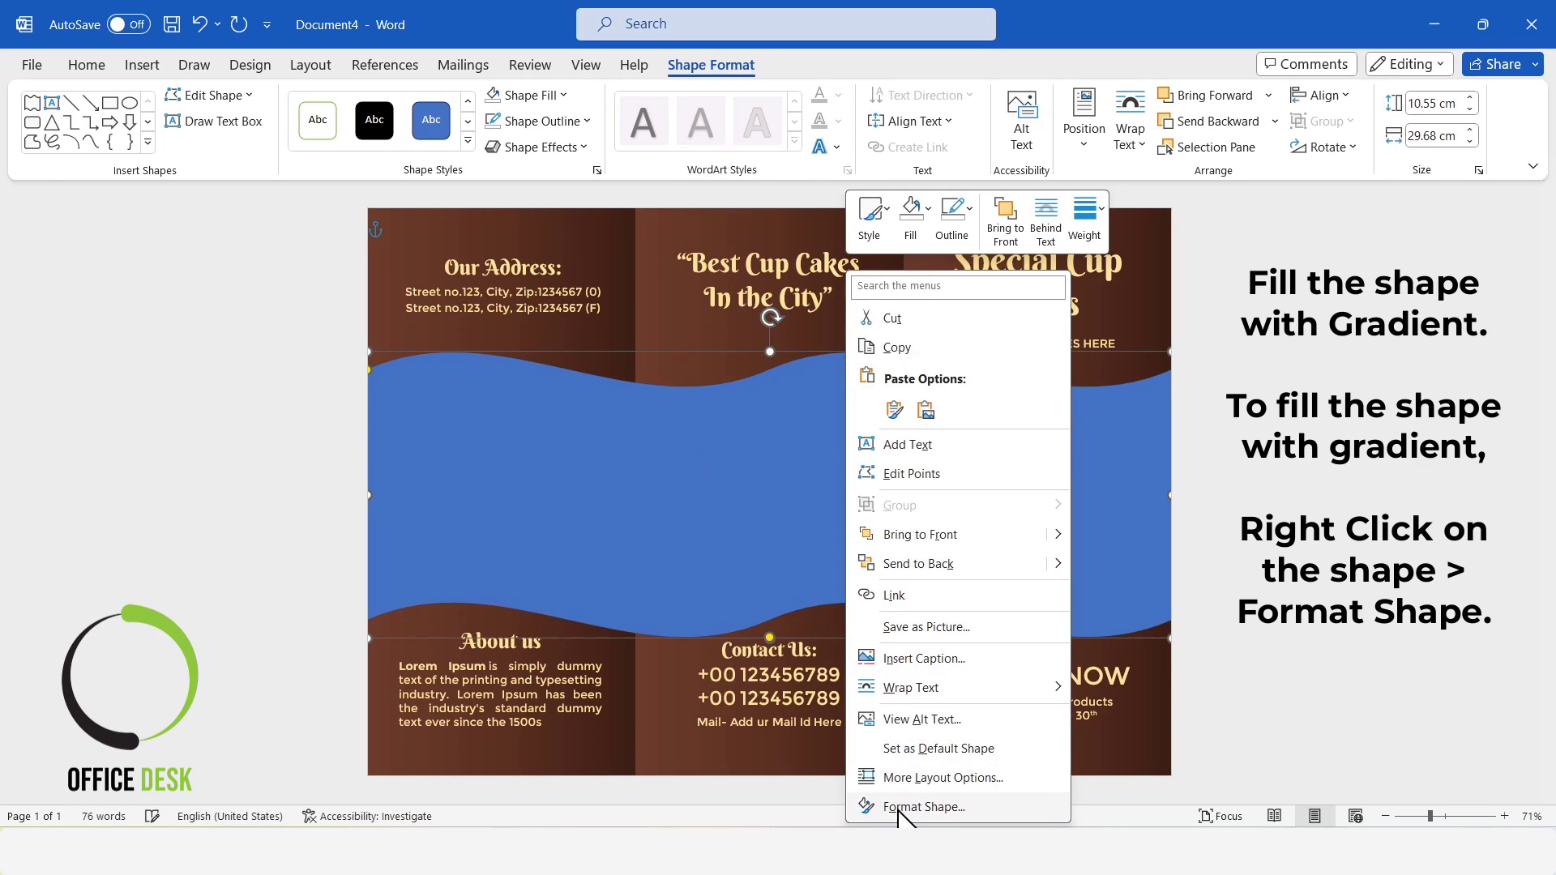
pyautogui.click(924, 808)
pyautogui.click(1300, 289)
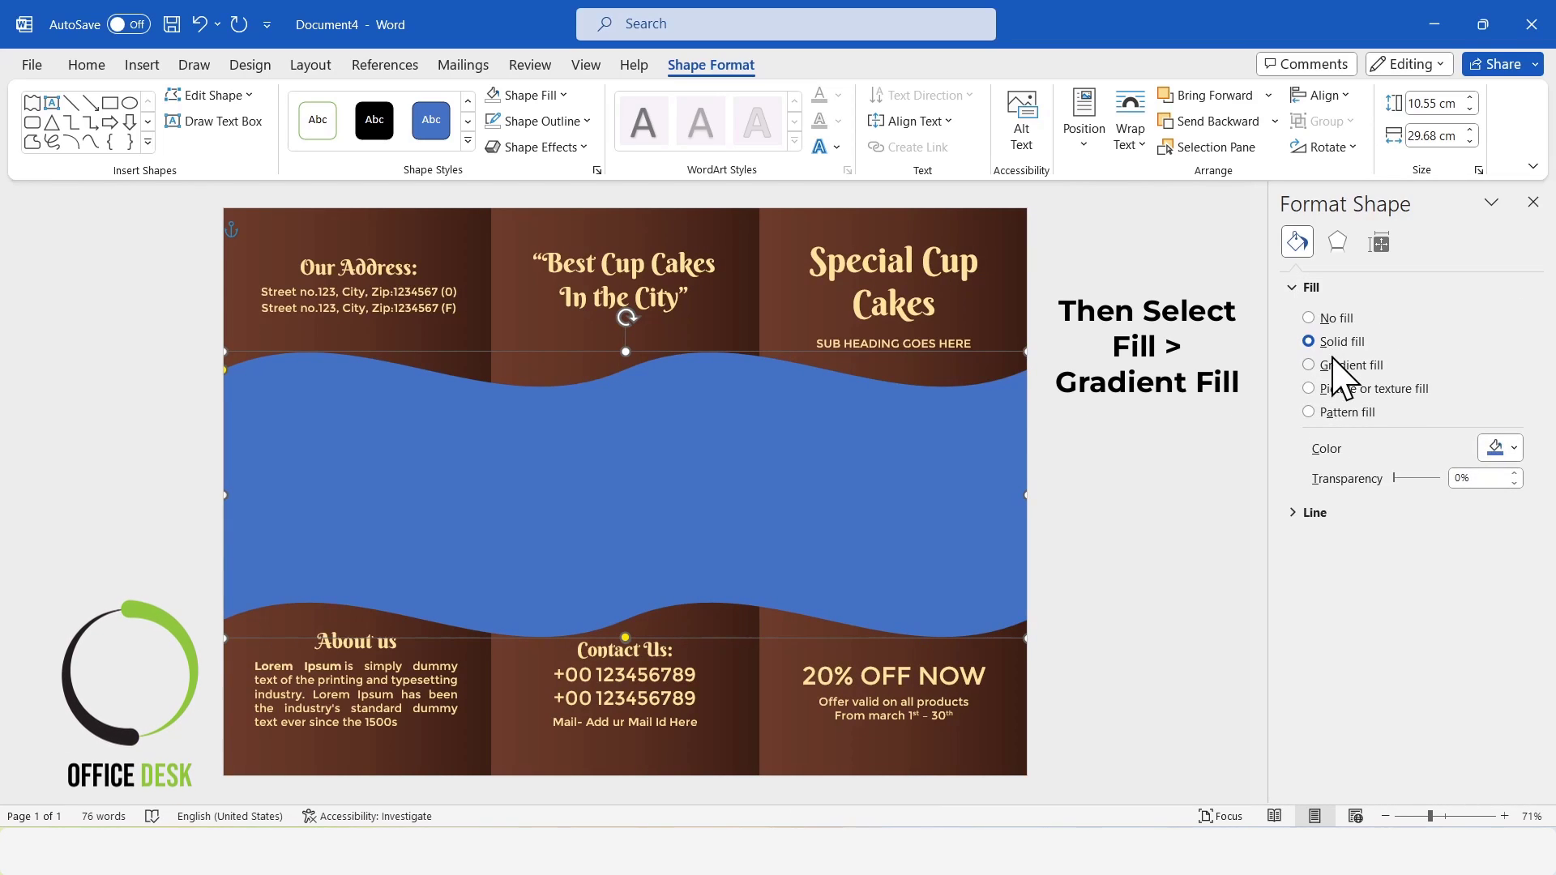
pyautogui.click(1312, 365)
pyautogui.click(1410, 590)
pyautogui.moveTo(1408, 592); pyautogui.dragTo(1400, 591)
pyautogui.click(1509, 594)
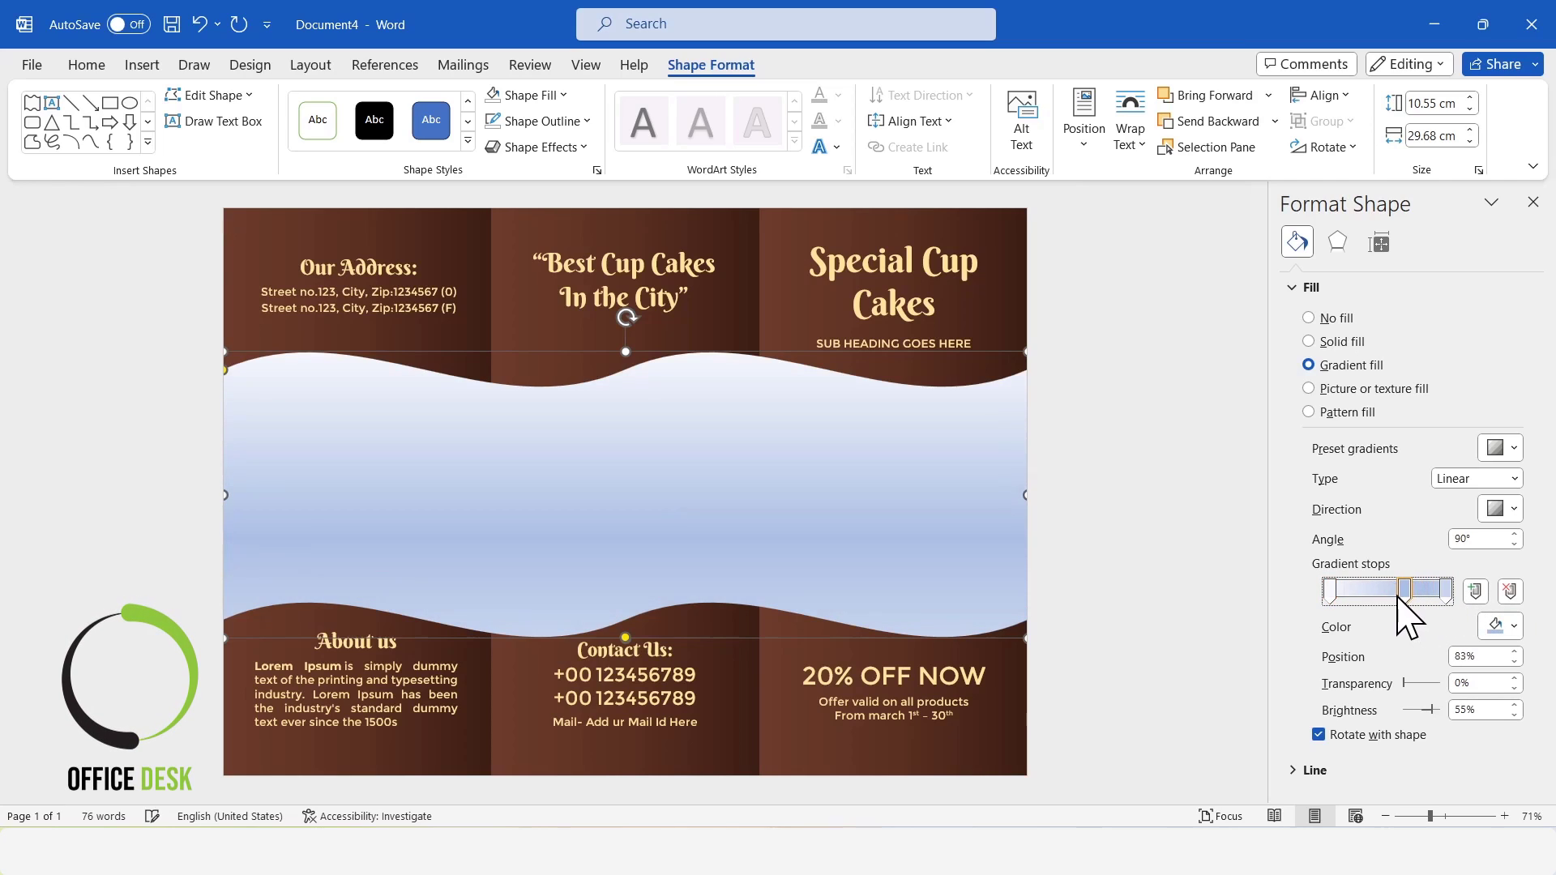
pyautogui.click(1499, 626)
pyautogui.click(1429, 572)
# Set the first and last gradient stops of the wave to the recent light yellow.
pyautogui.click(1330, 590)
pyautogui.click(1514, 626)
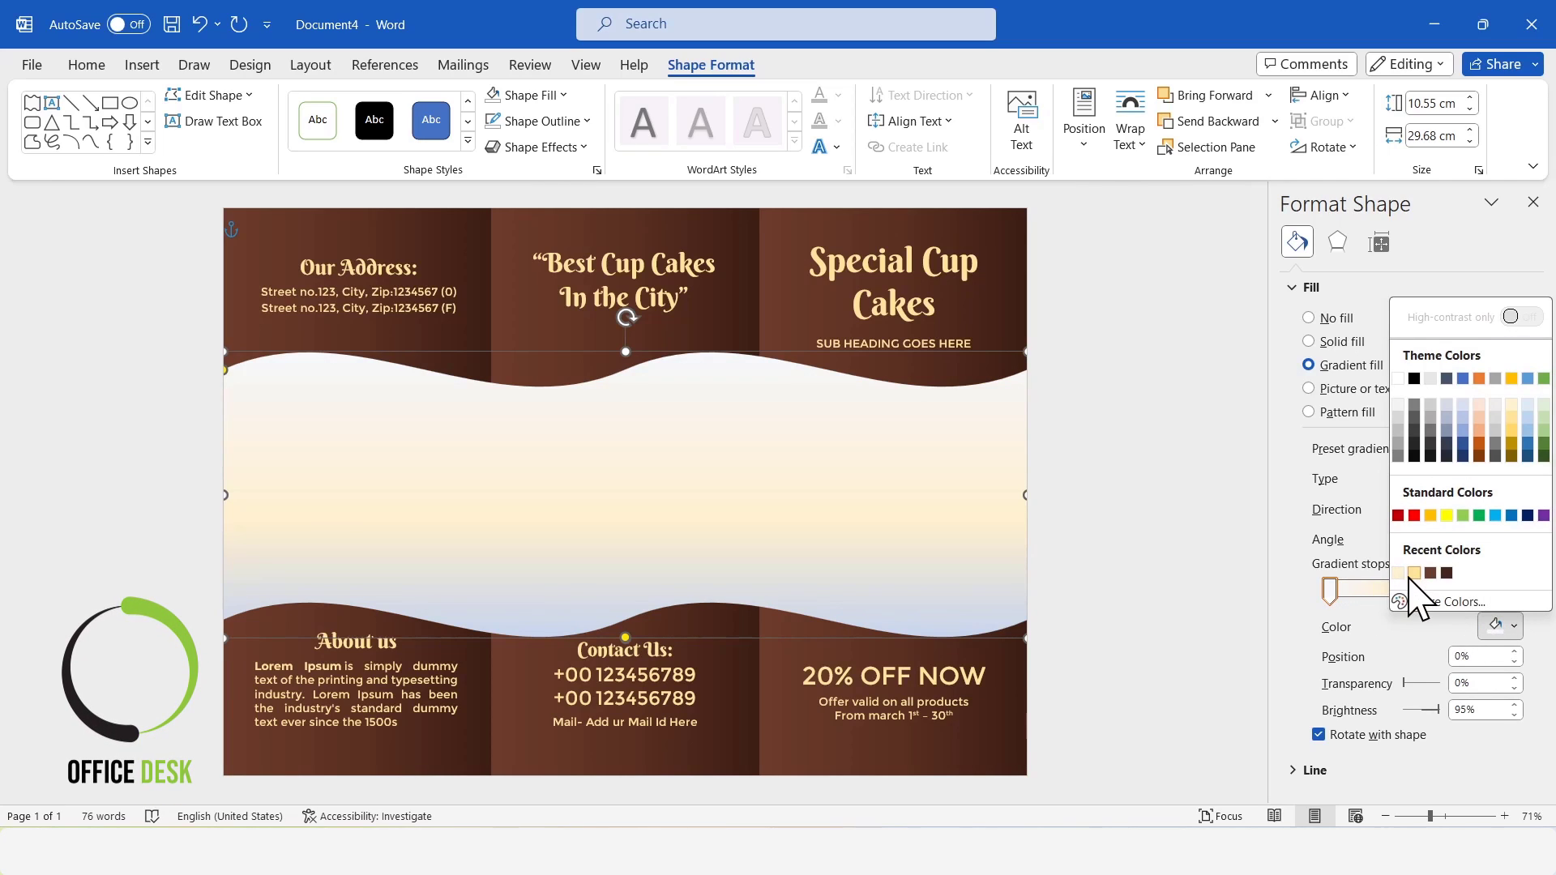
pyautogui.click(1414, 573)
pyautogui.click(1447, 591)
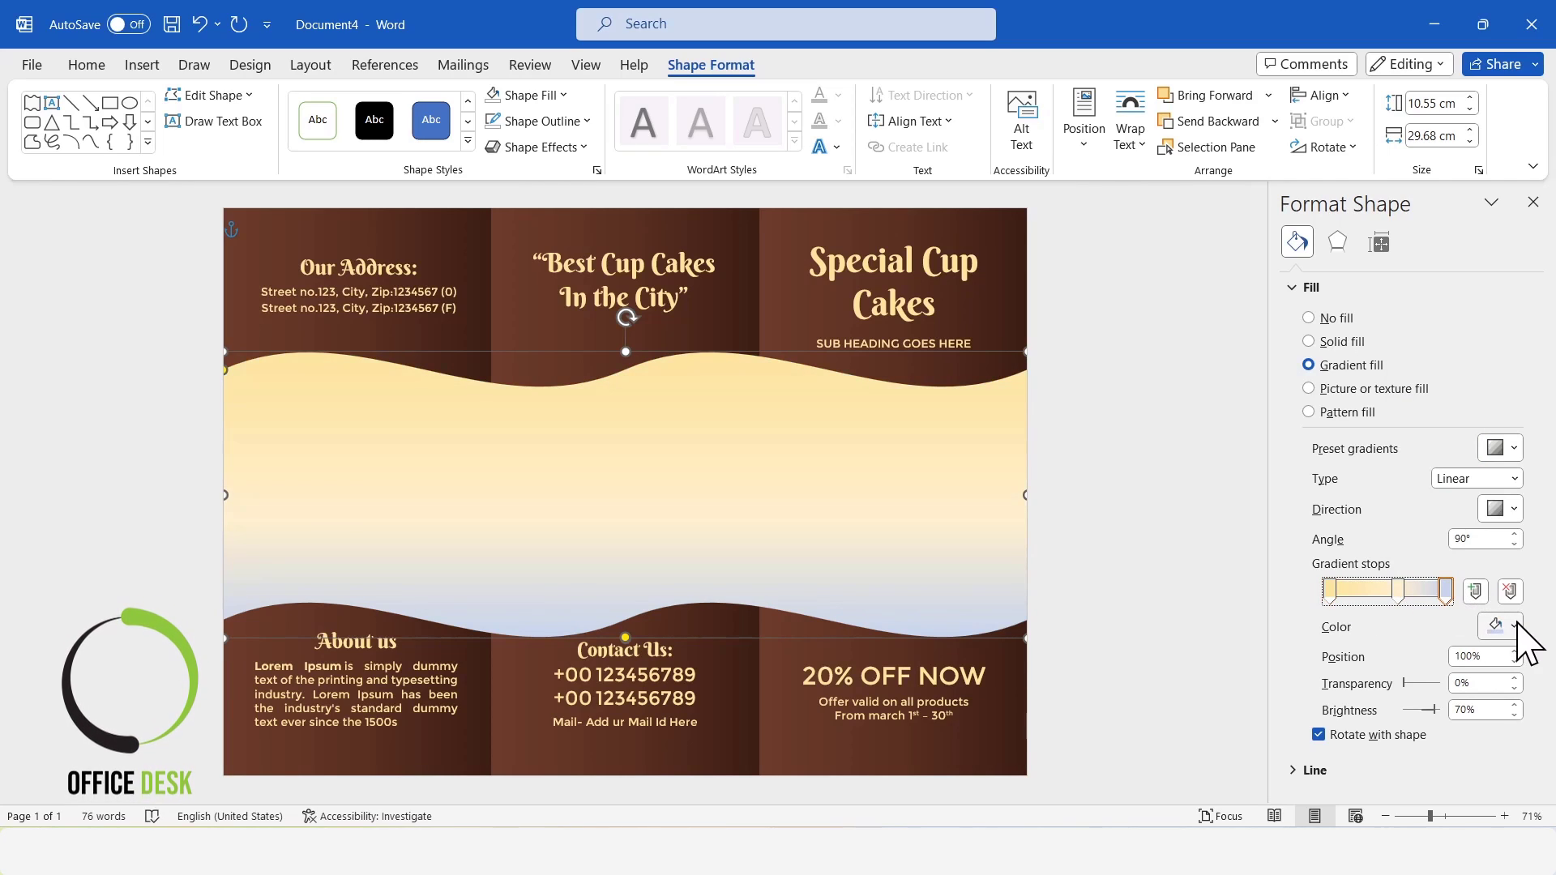
pyautogui.click(1514, 626)
pyautogui.click(1400, 574)
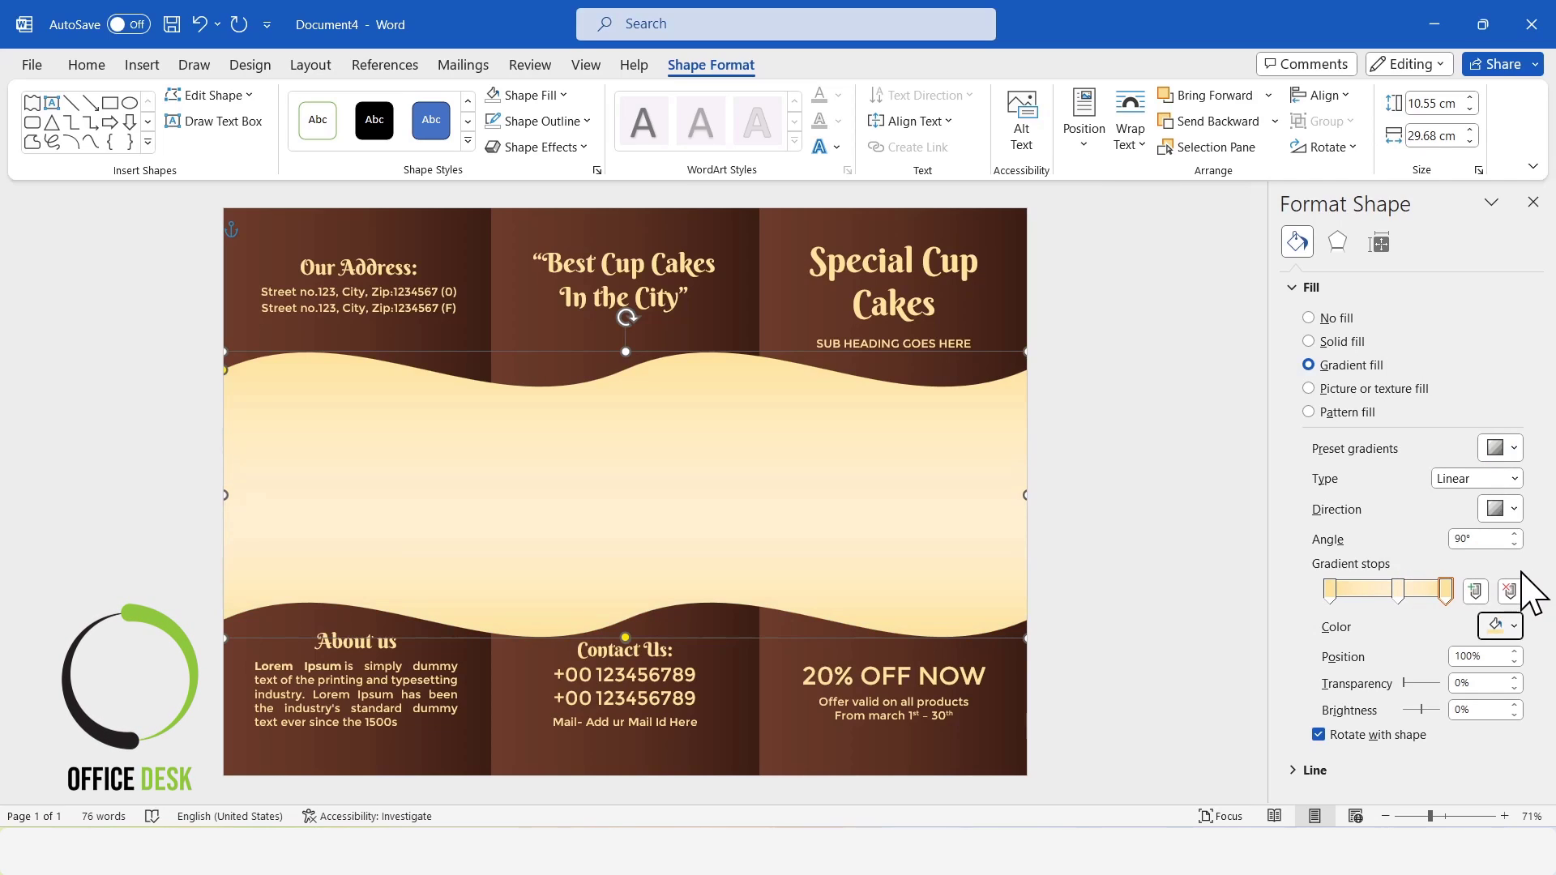
# Set the wave's gradient direction to Linear Right and finish formatting the shape.
pyautogui.click(1505, 510)
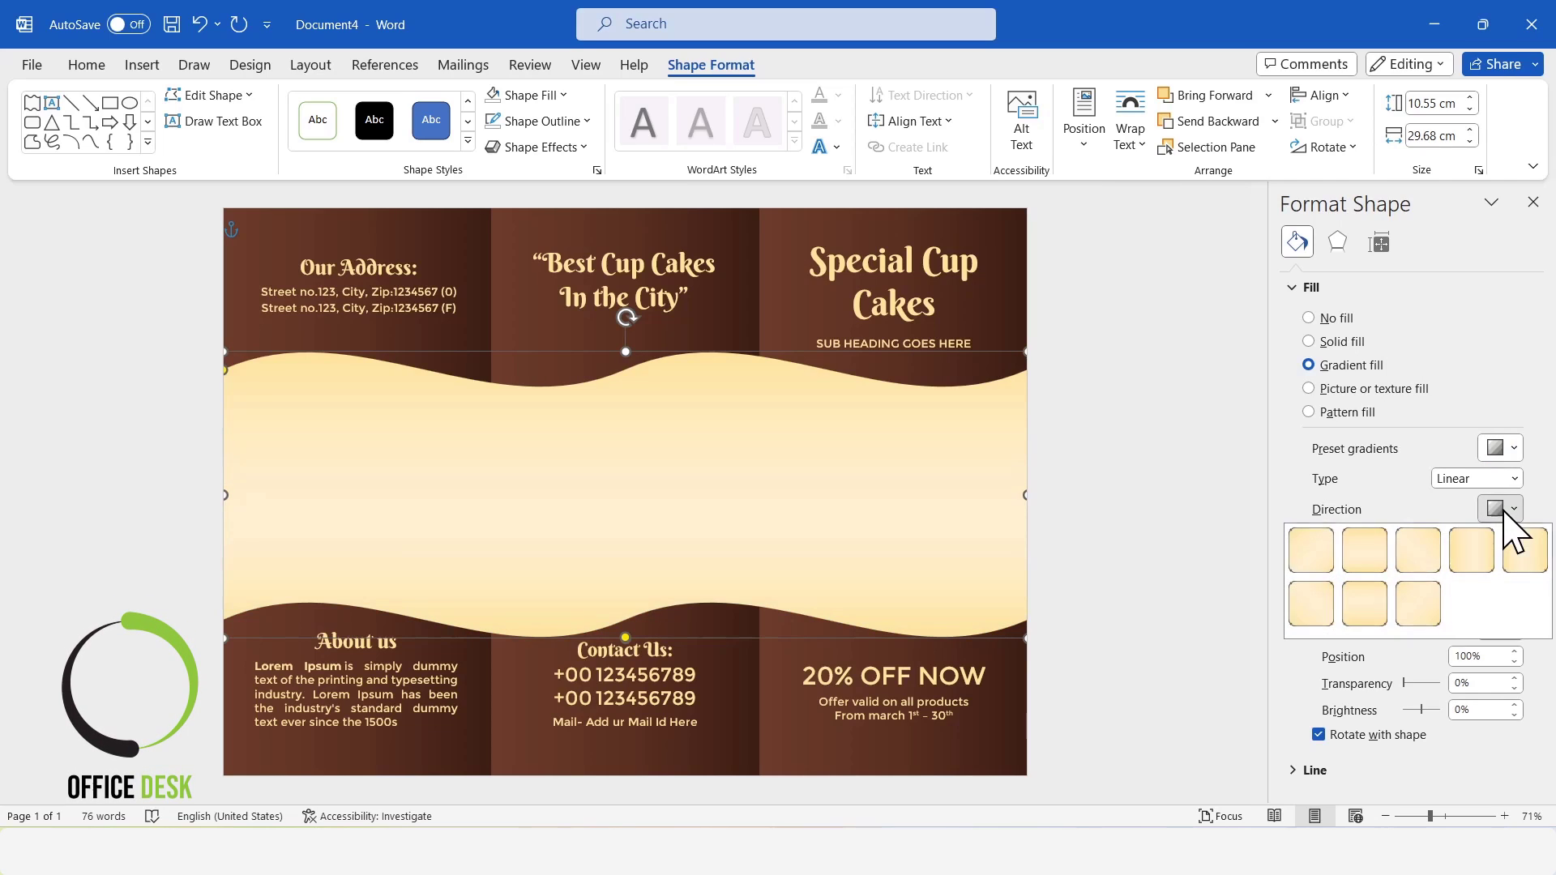
pyautogui.click(1487, 563)
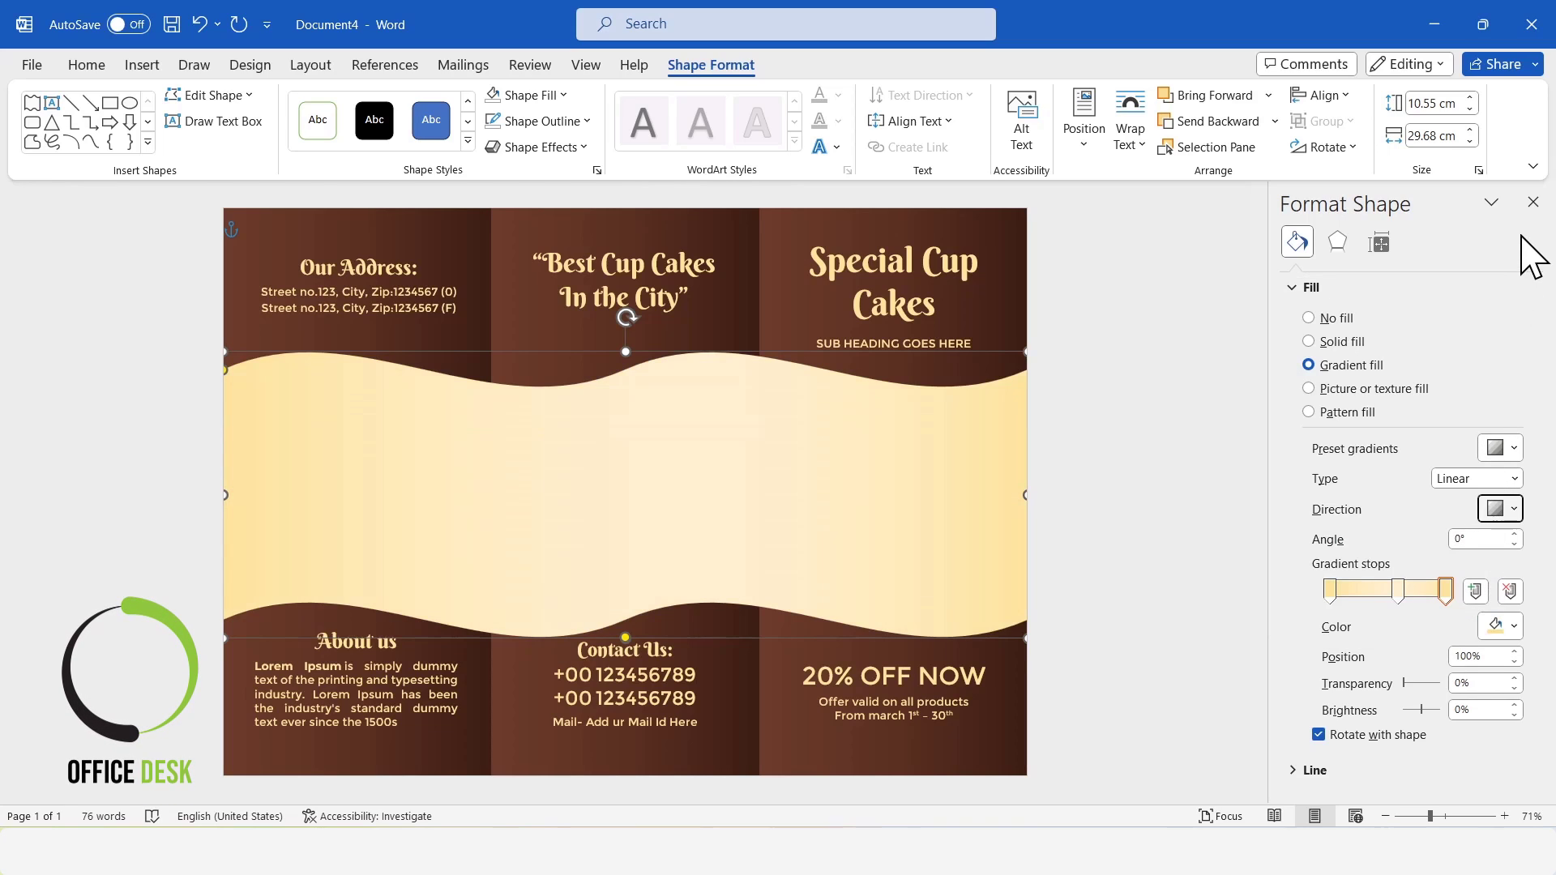
pyautogui.click(1533, 203)
pyautogui.click(1317, 502)
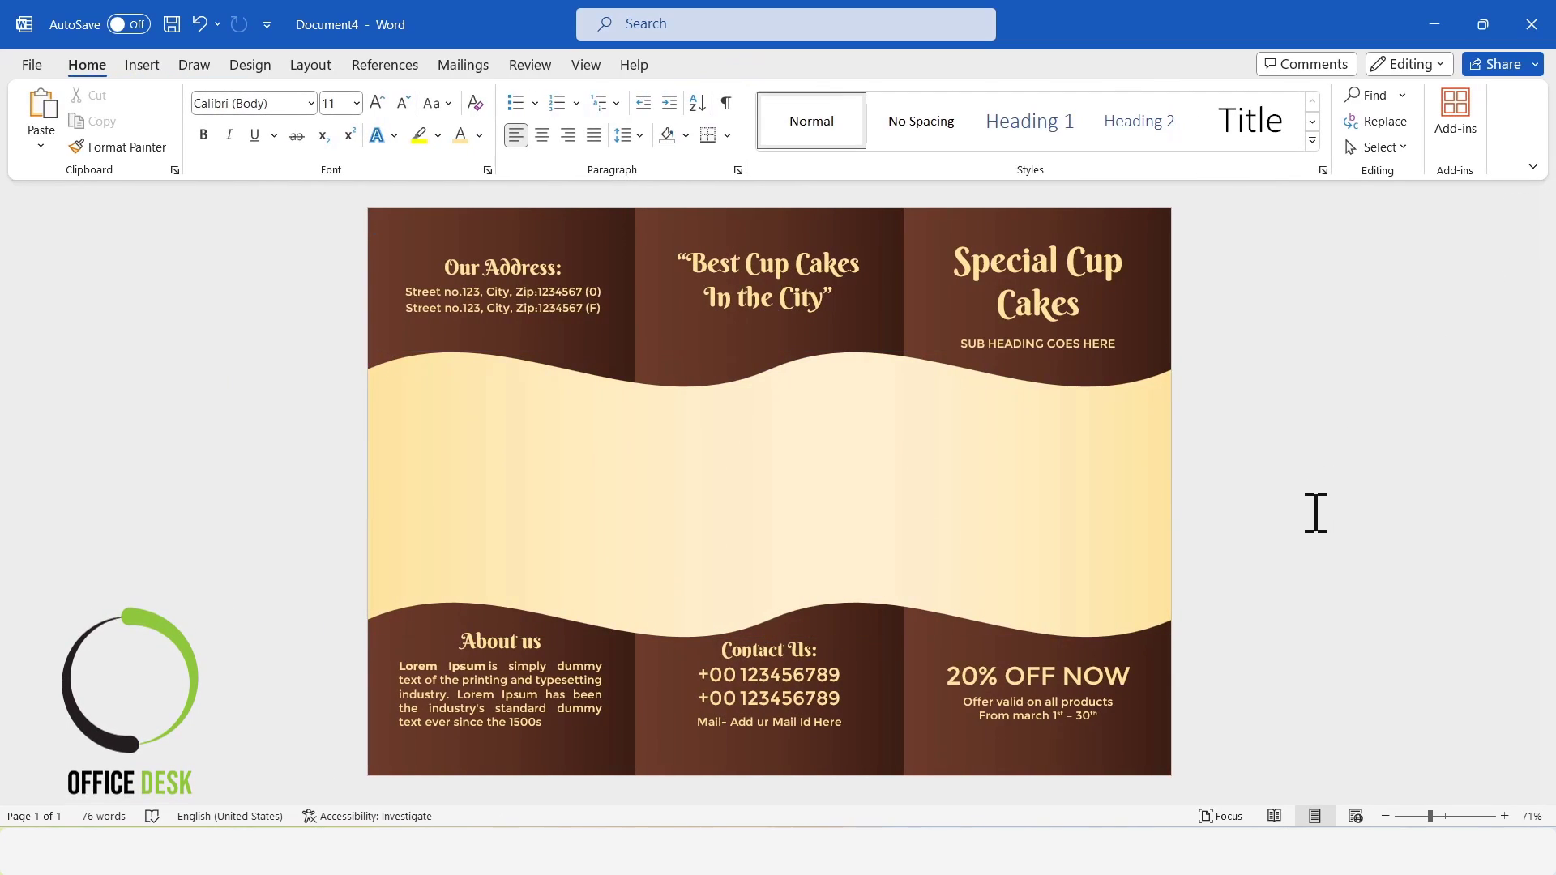
# Reduce the wave's height to about 10.22 cm and align it to the vertical middle of the page.
pyautogui.click(812, 454)
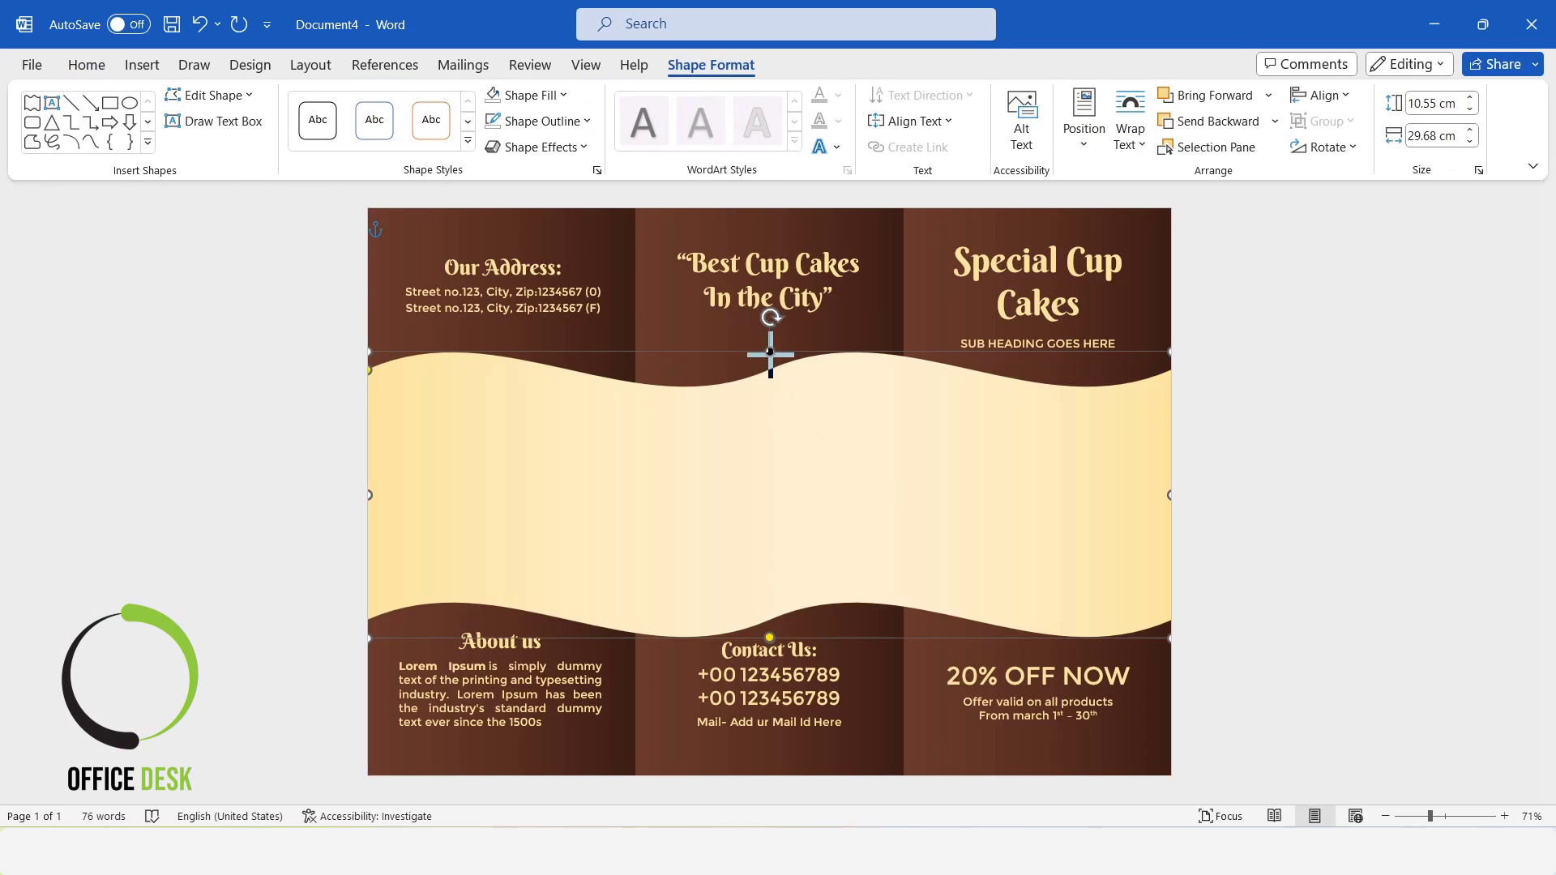
pyautogui.moveTo(770, 357); pyautogui.dragTo(770, 365)
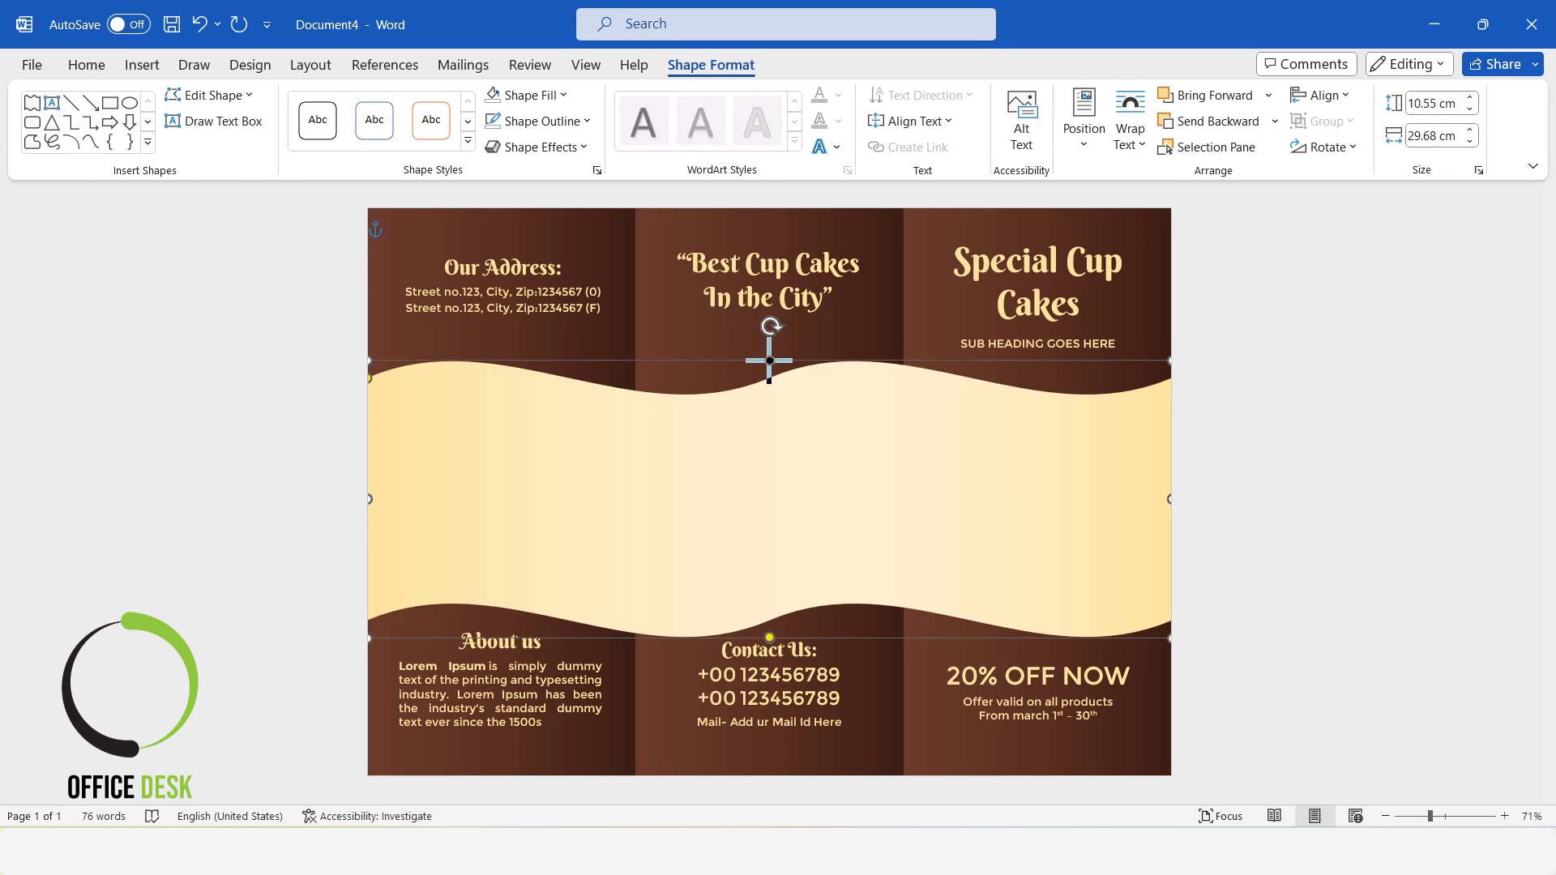
pyautogui.click(1323, 96)
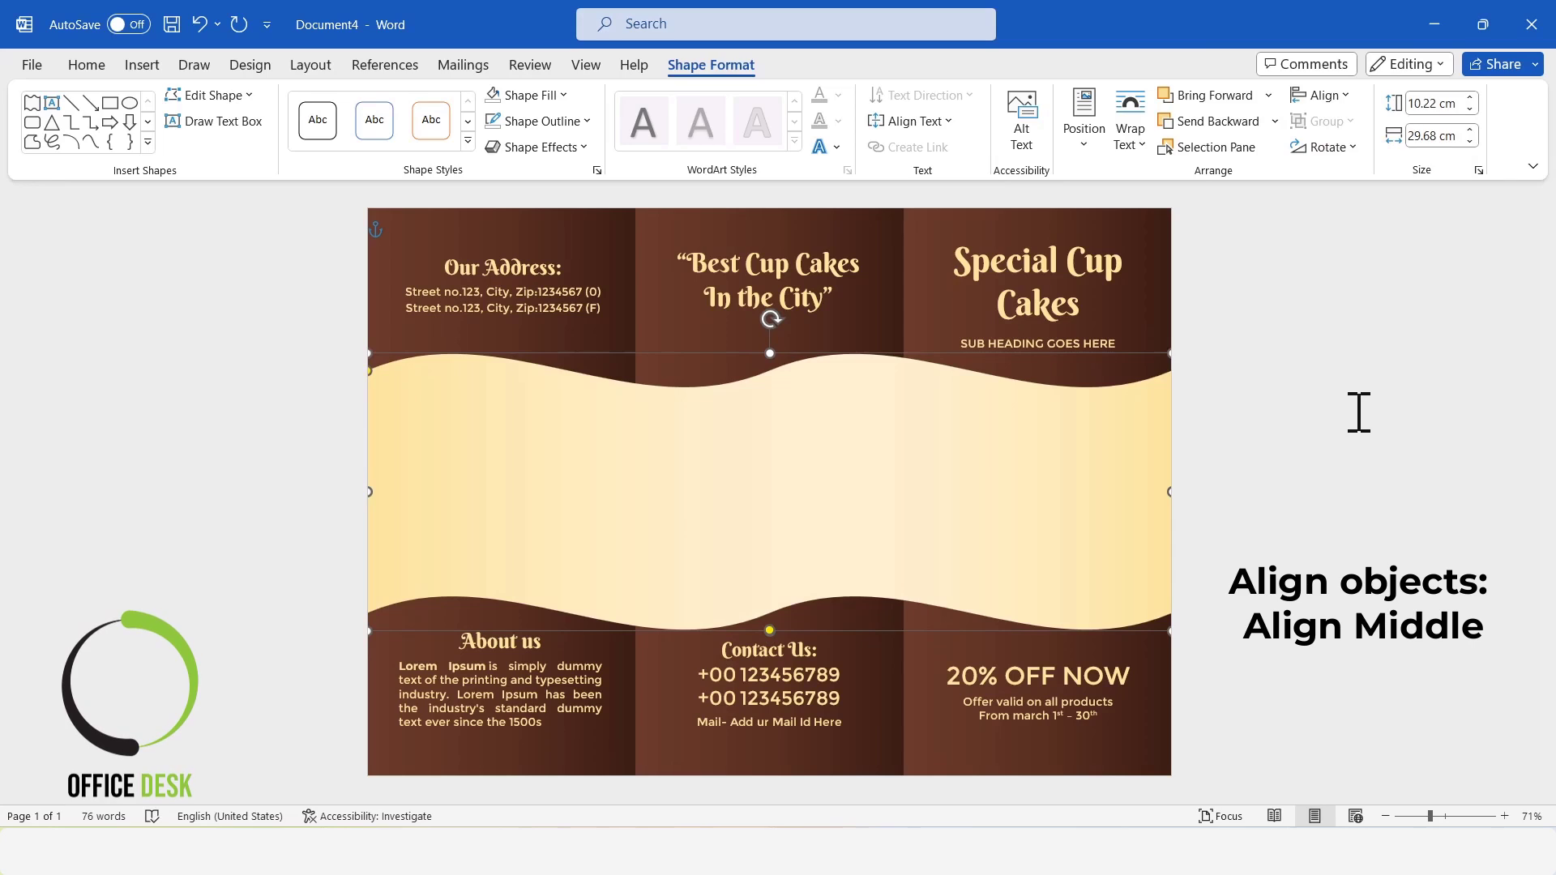
pyautogui.click(1359, 412)
# Duplicate the wave shape and reduce the copy's height to about 8.39 cm, placing it over the original.
pyautogui.click(851, 446)
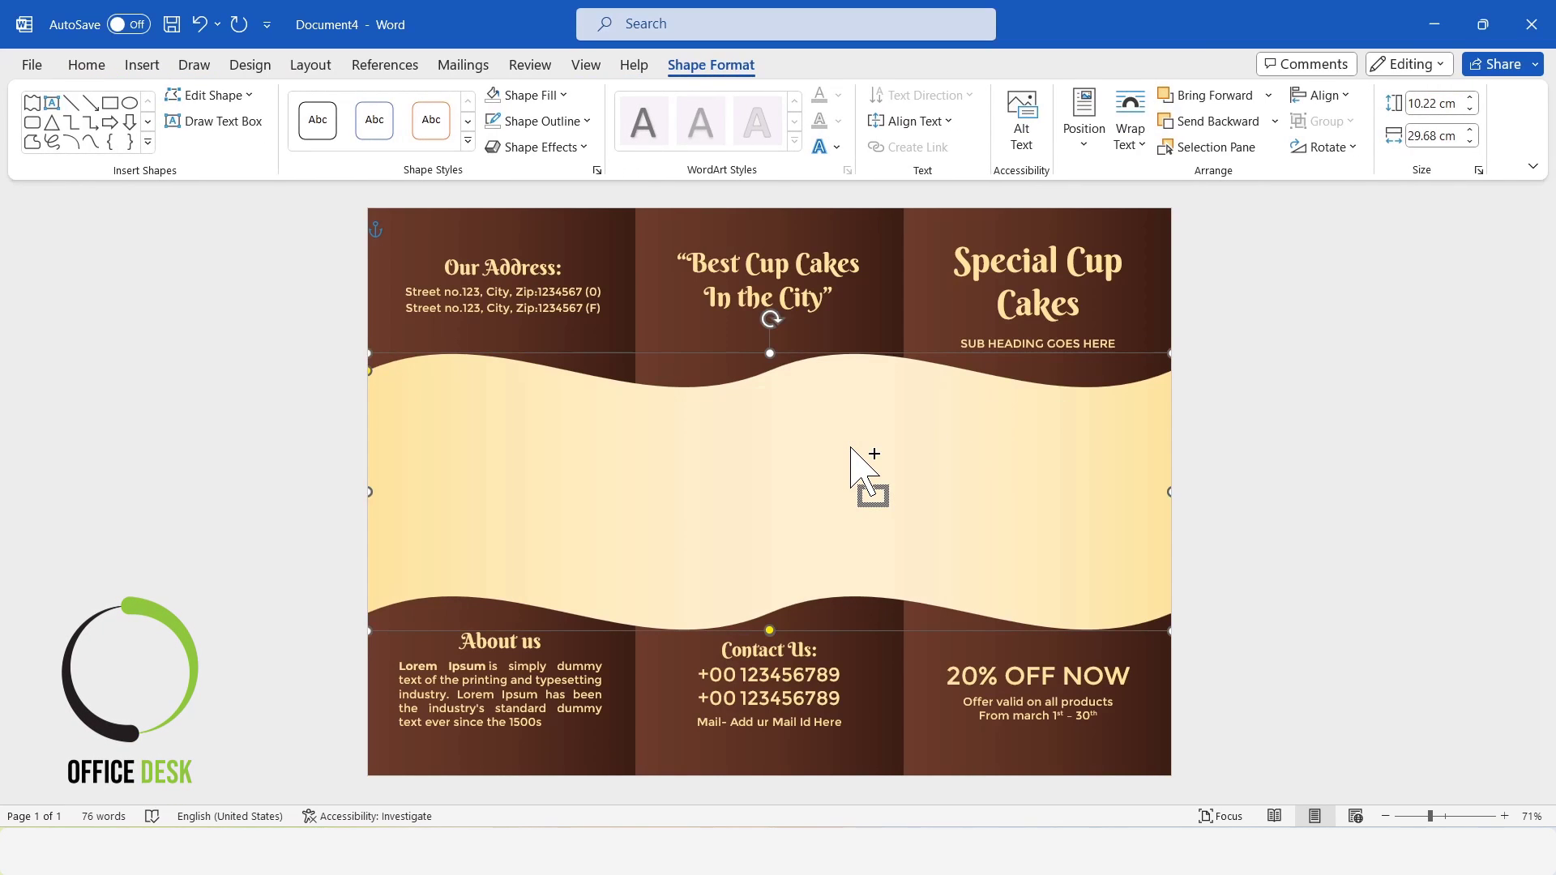
pyautogui.hotkey('ctrl', 'c')
pyautogui.hotkey('ctrl', 'v')
pyautogui.moveTo(781, 371); pyautogui.dragTo(777, 416)
pyautogui.moveTo(792, 497); pyautogui.dragTo(793, 464)
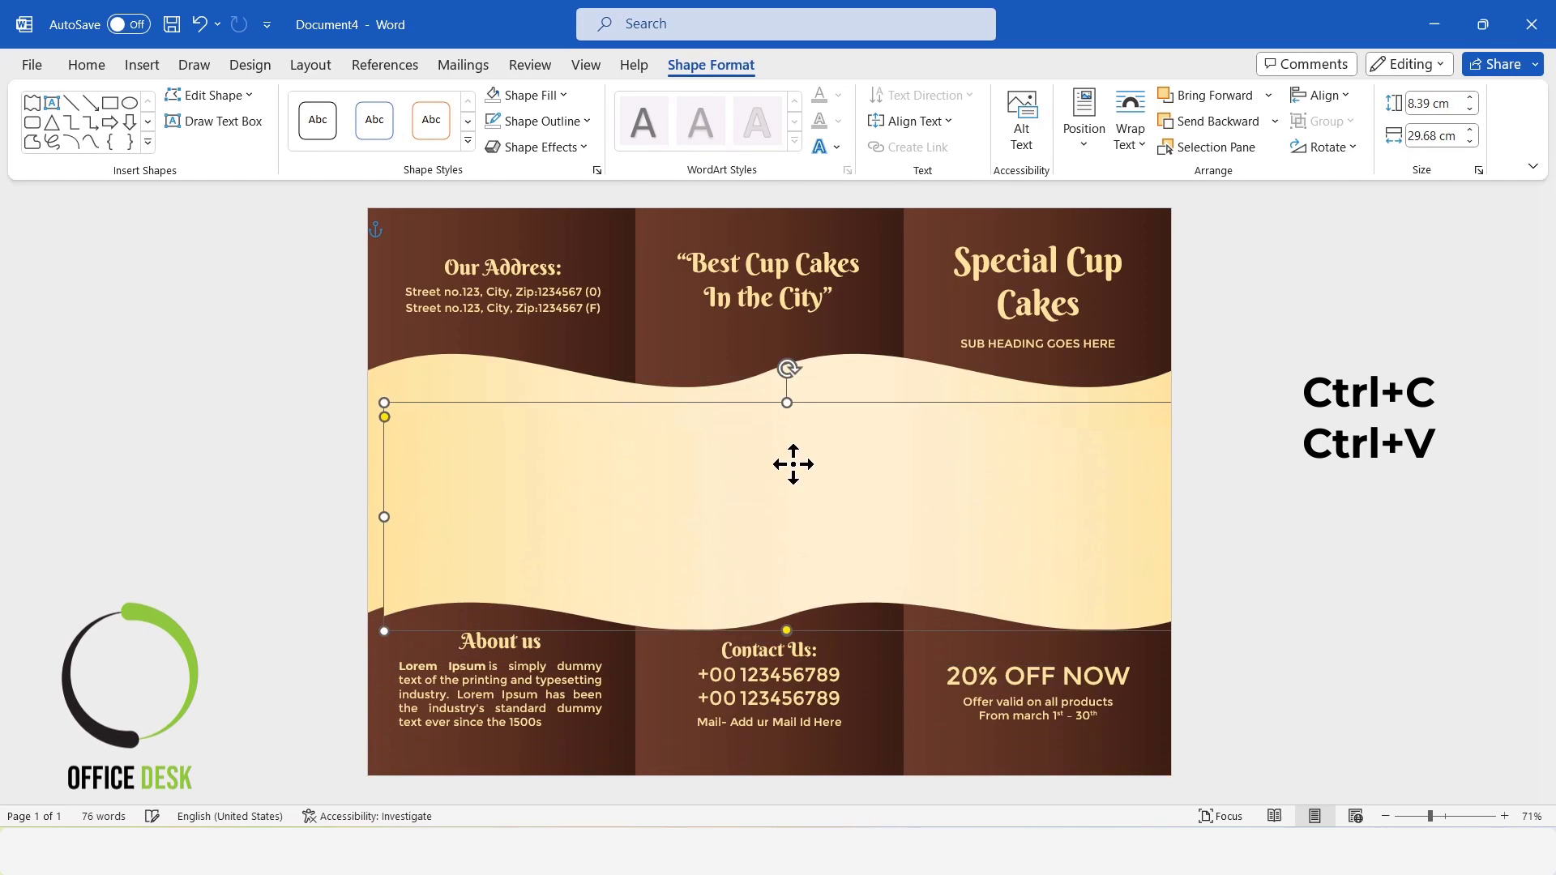
# Fill the copied wave with the cupcake picture from a file, then make it about 9.29 cm high and fit it to the page width.
pyautogui.click(535, 97)
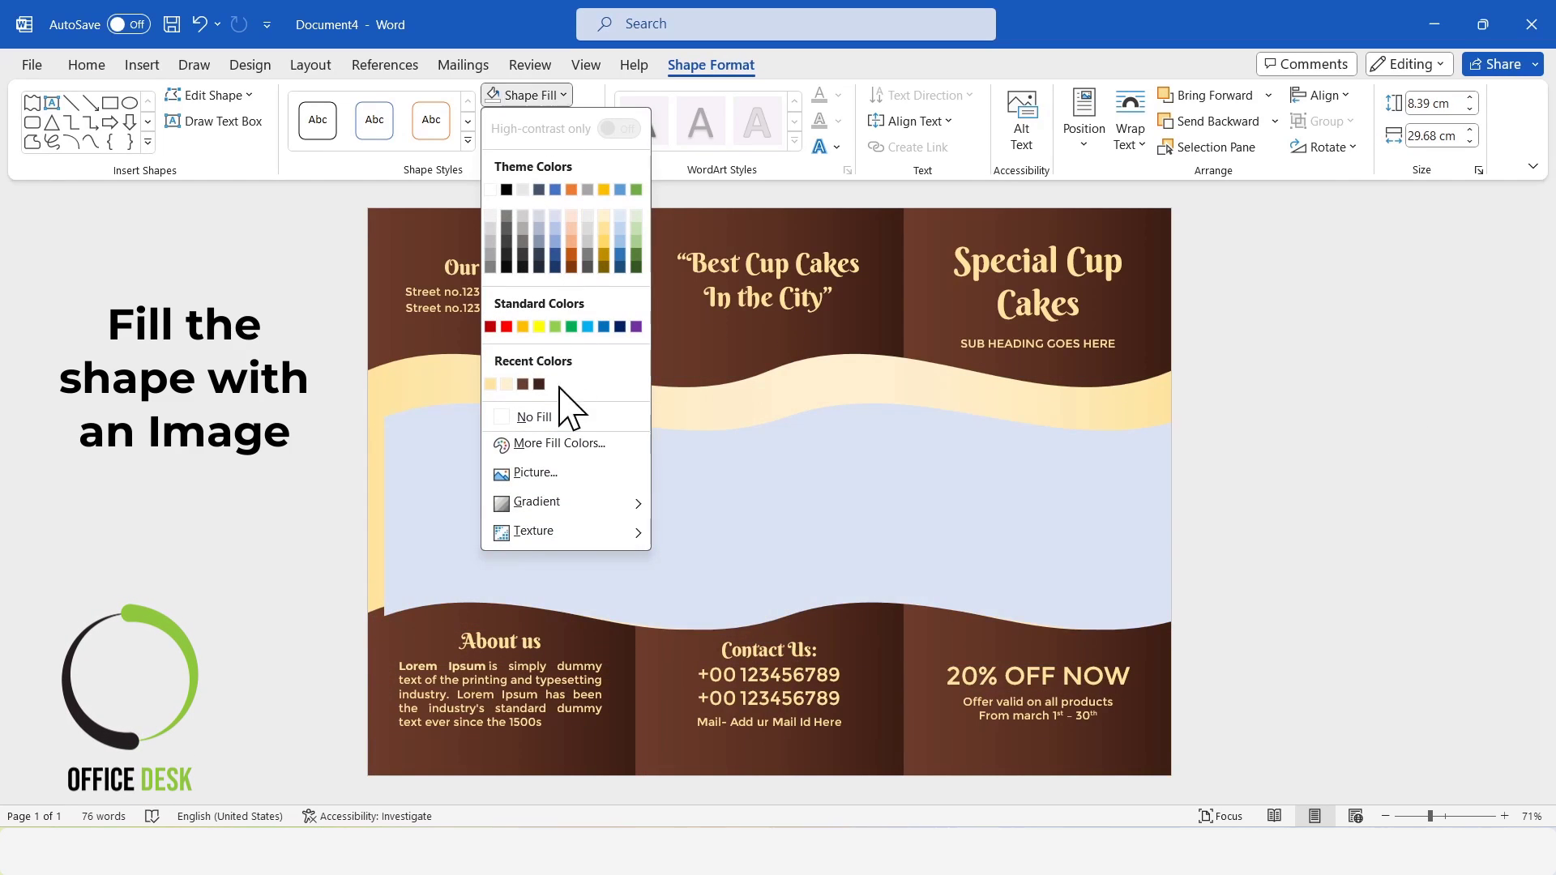
pyautogui.click(546, 477)
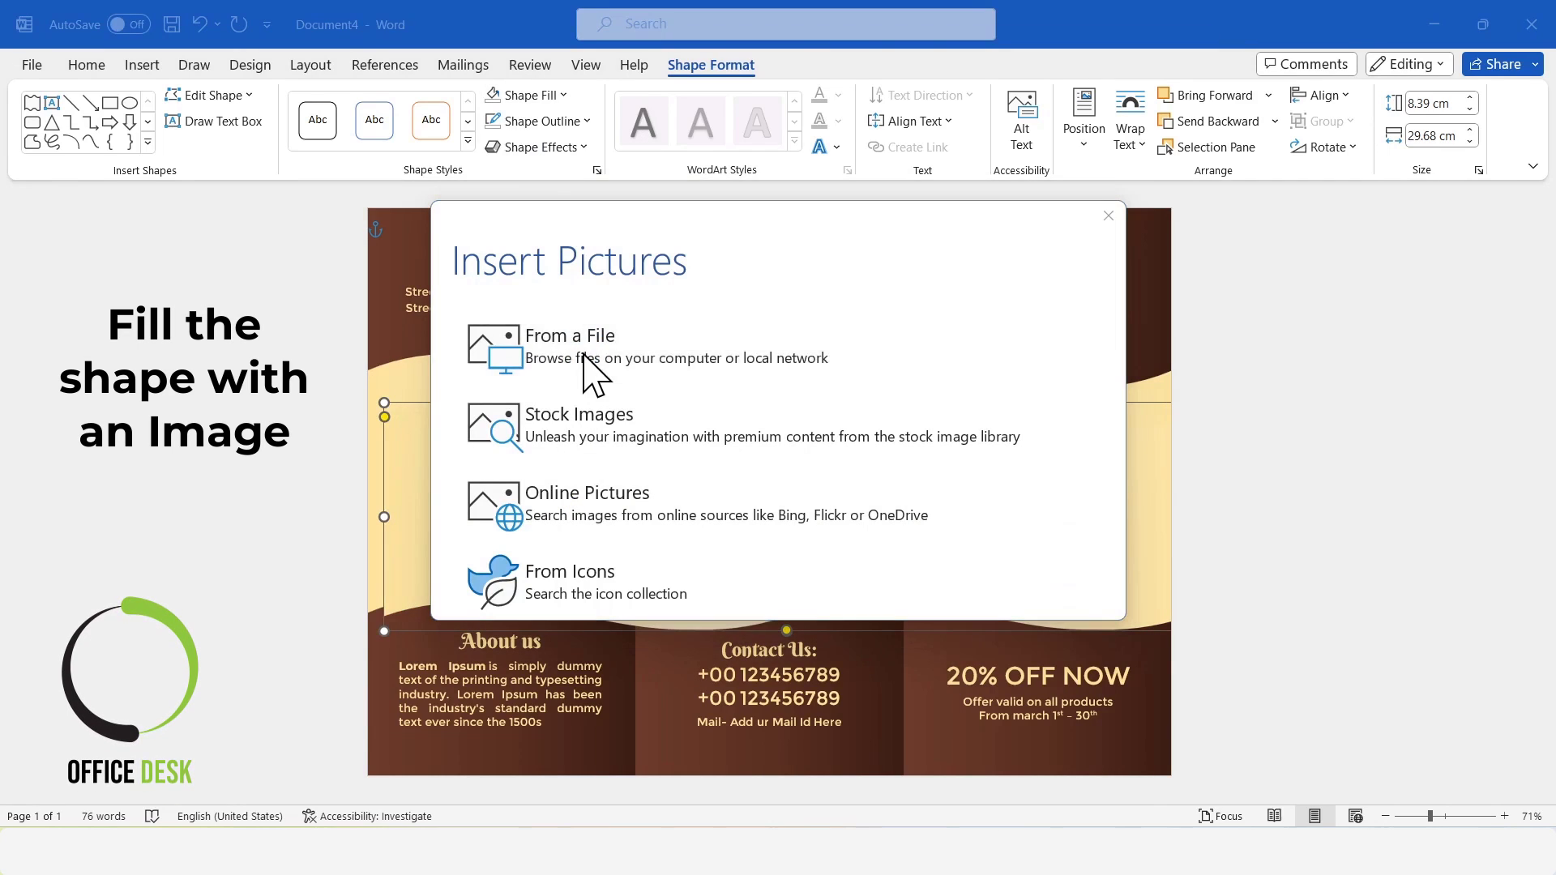
pyautogui.click(597, 373)
pyautogui.click(1163, 768)
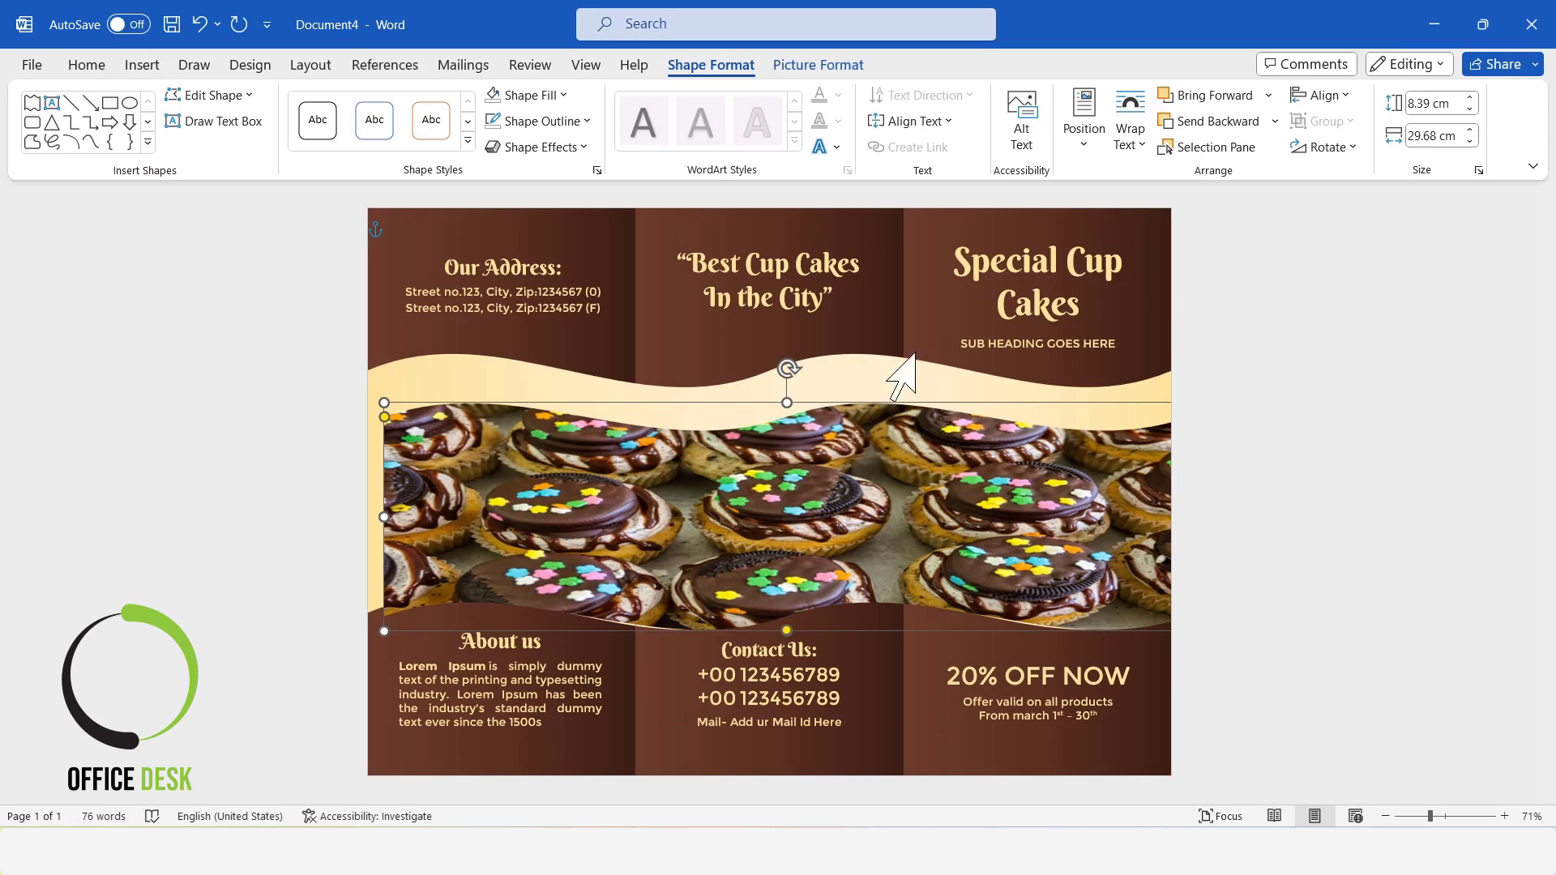
pyautogui.moveTo(786, 397); pyautogui.dragTo(790, 375)
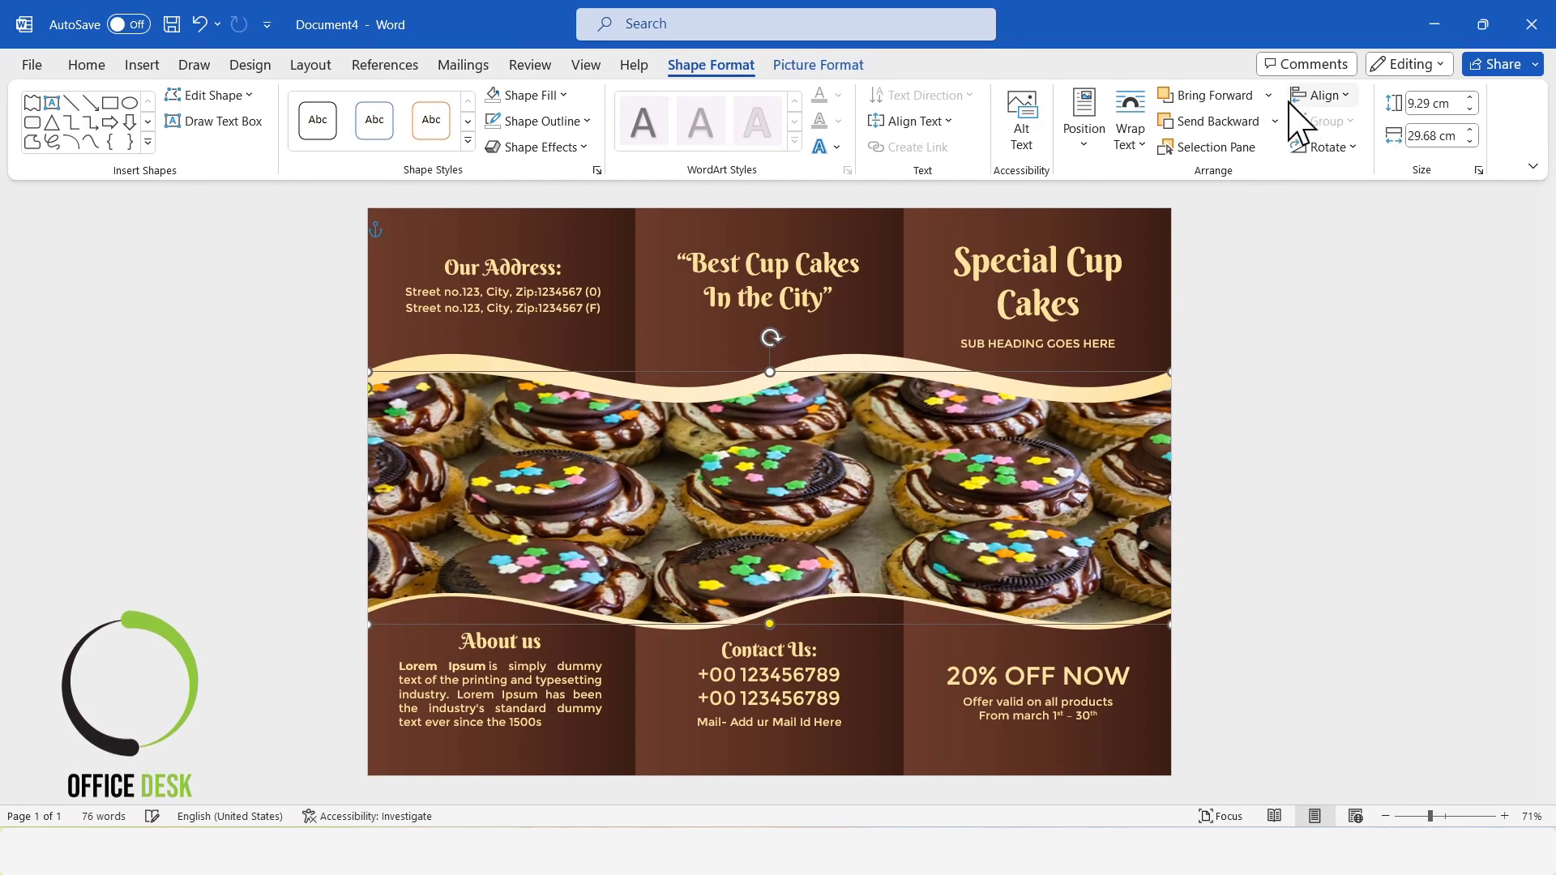
# Crop the cupcake picture with the Fill option and shift it slightly down inside the wave shape.
pyautogui.click(842, 65)
pyautogui.click(1356, 146)
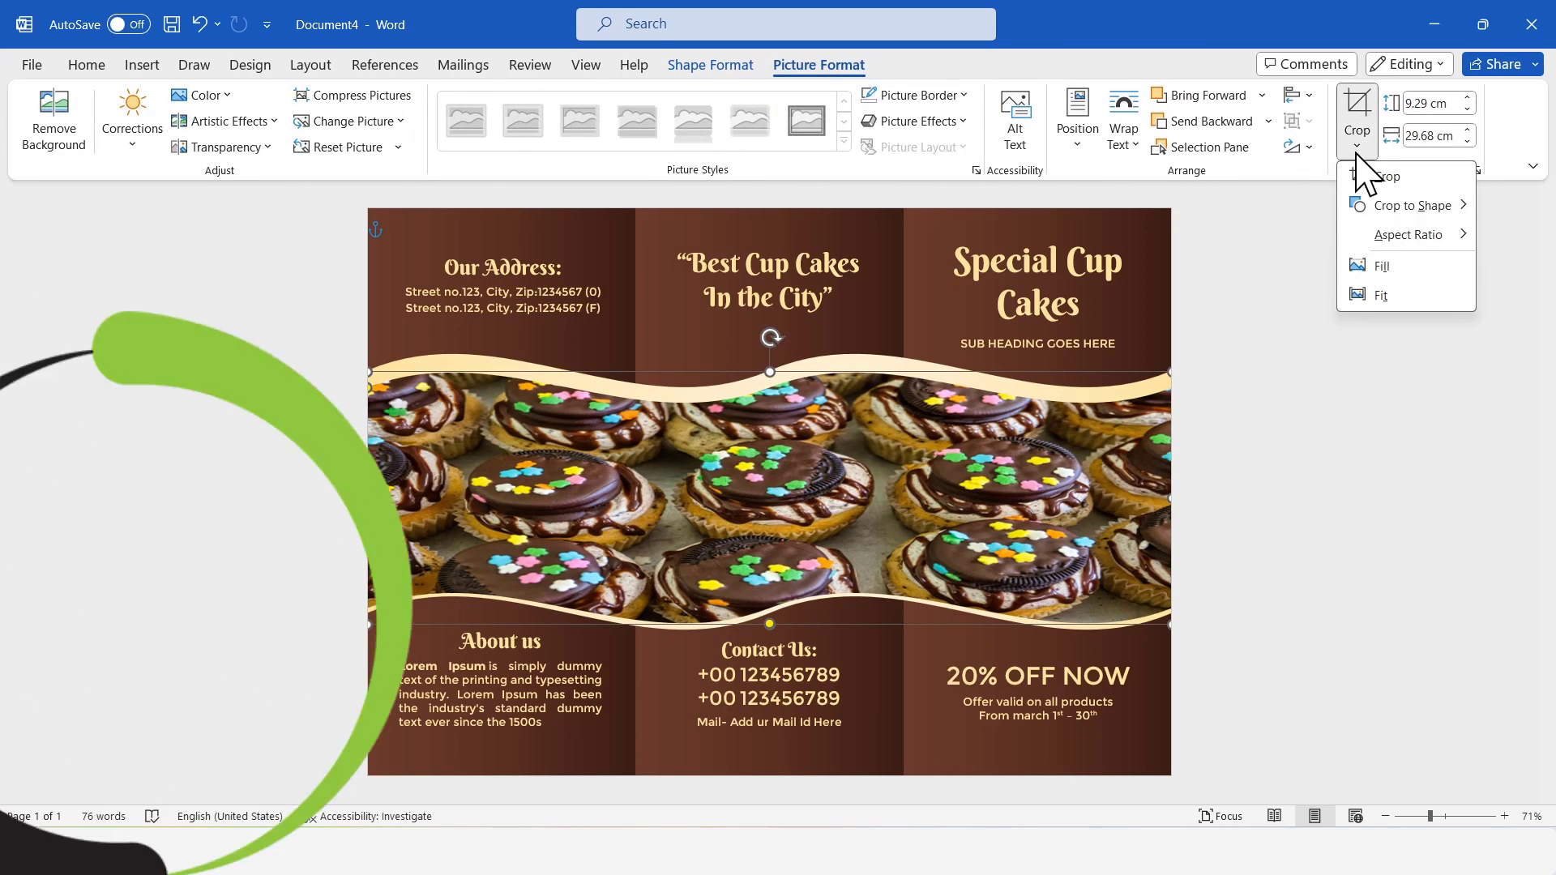
pyautogui.click(1396, 265)
pyautogui.moveTo(817, 451); pyautogui.dragTo(825, 489)
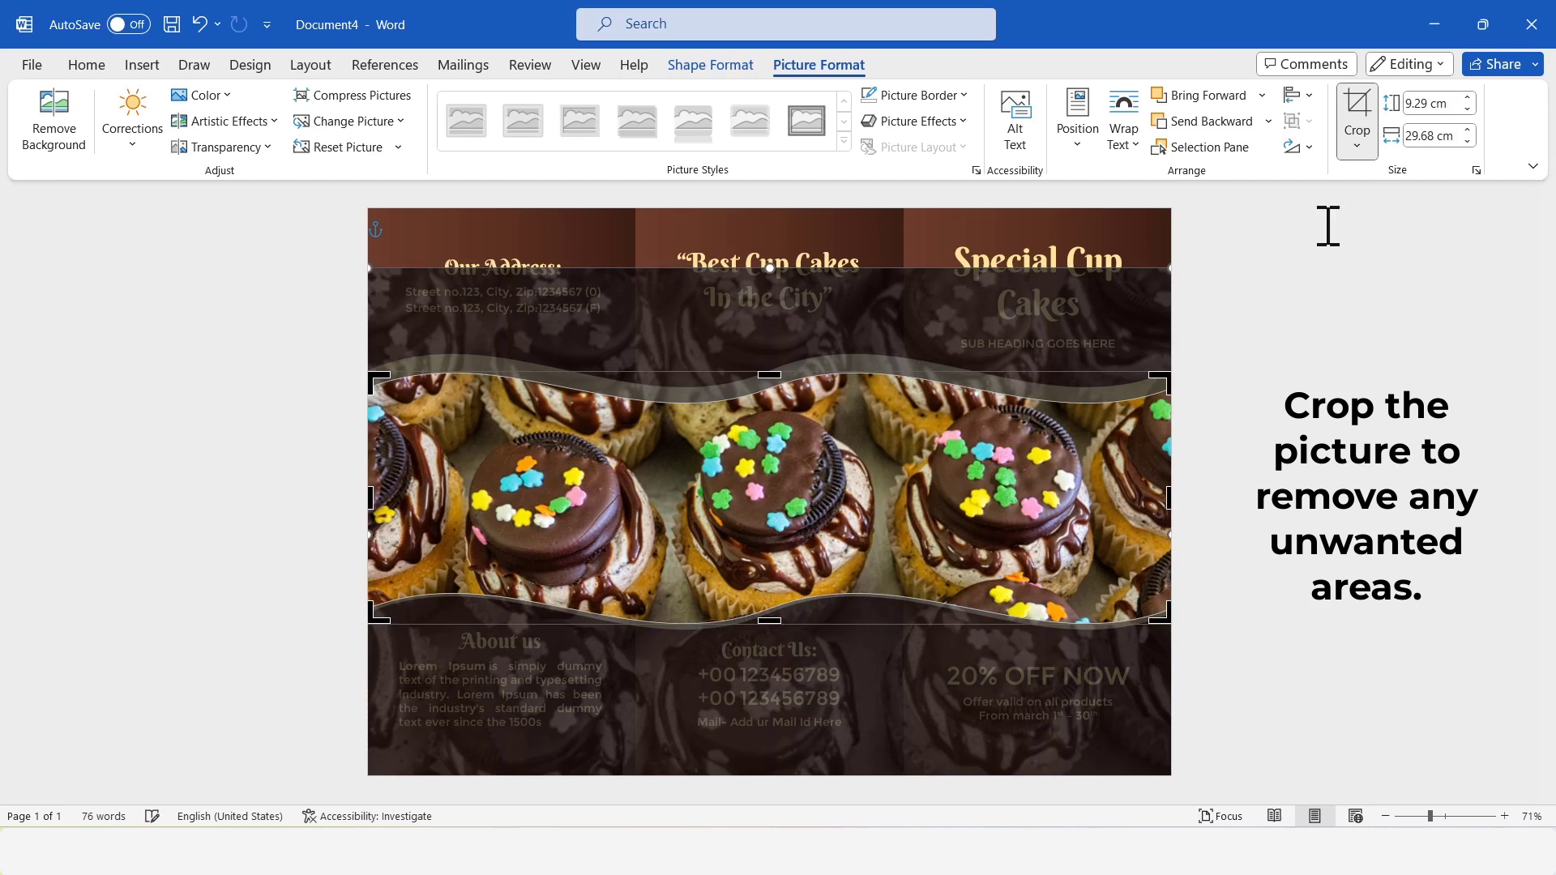
pyautogui.click(1357, 109)
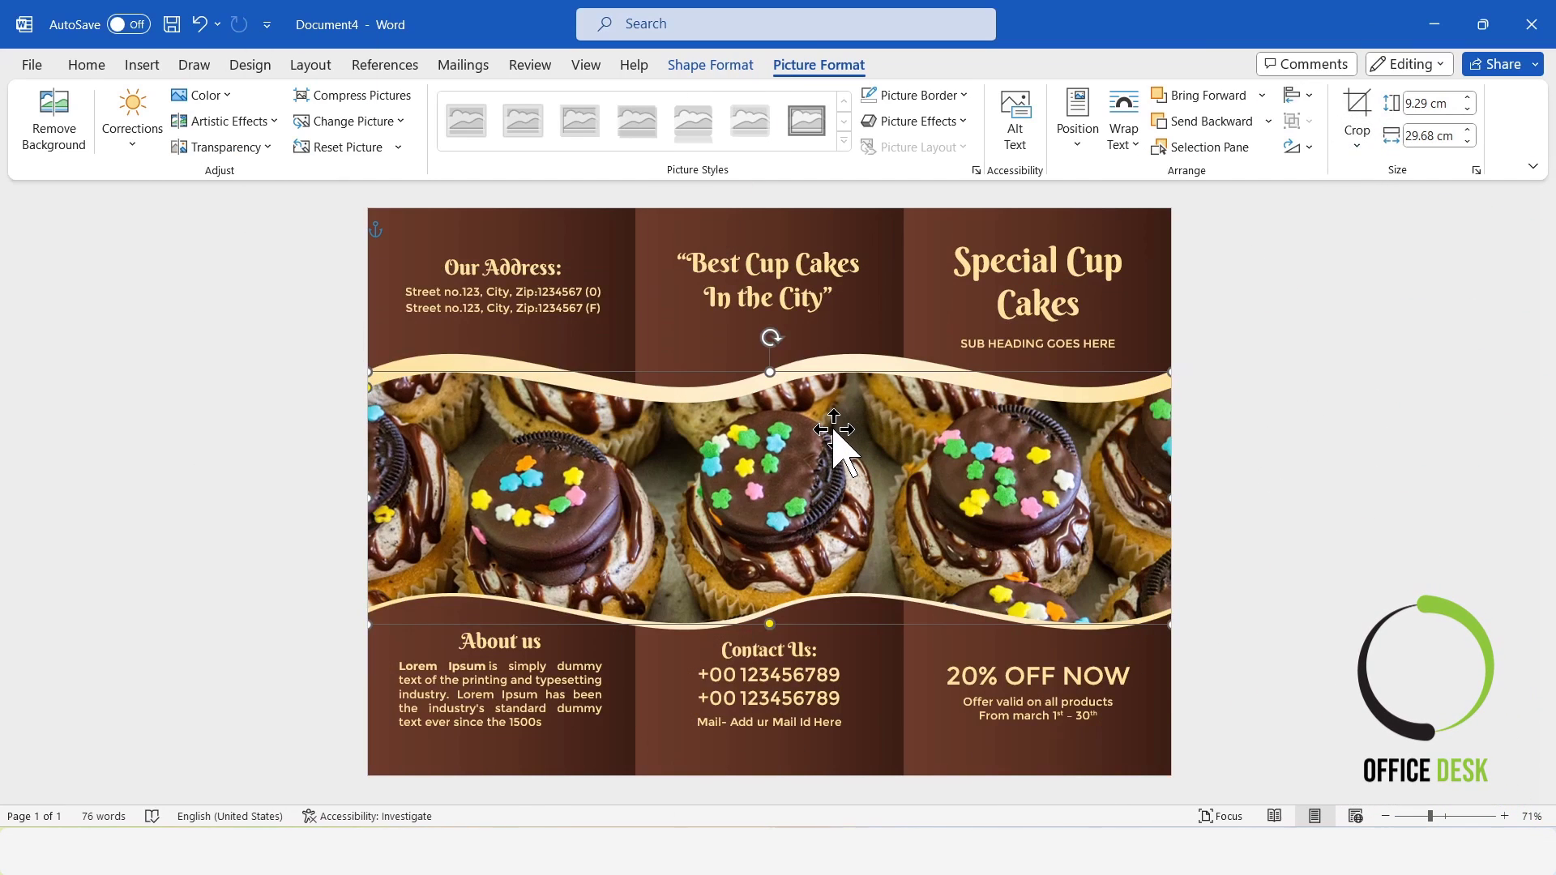
# Reduce the cupcake picture's height to about 8.72 cm and position it inside the gradient wave.
pyautogui.moveTo(773, 379); pyautogui.dragTo(772, 384)
pyautogui.moveTo(855, 440); pyautogui.dragTo(853, 429)
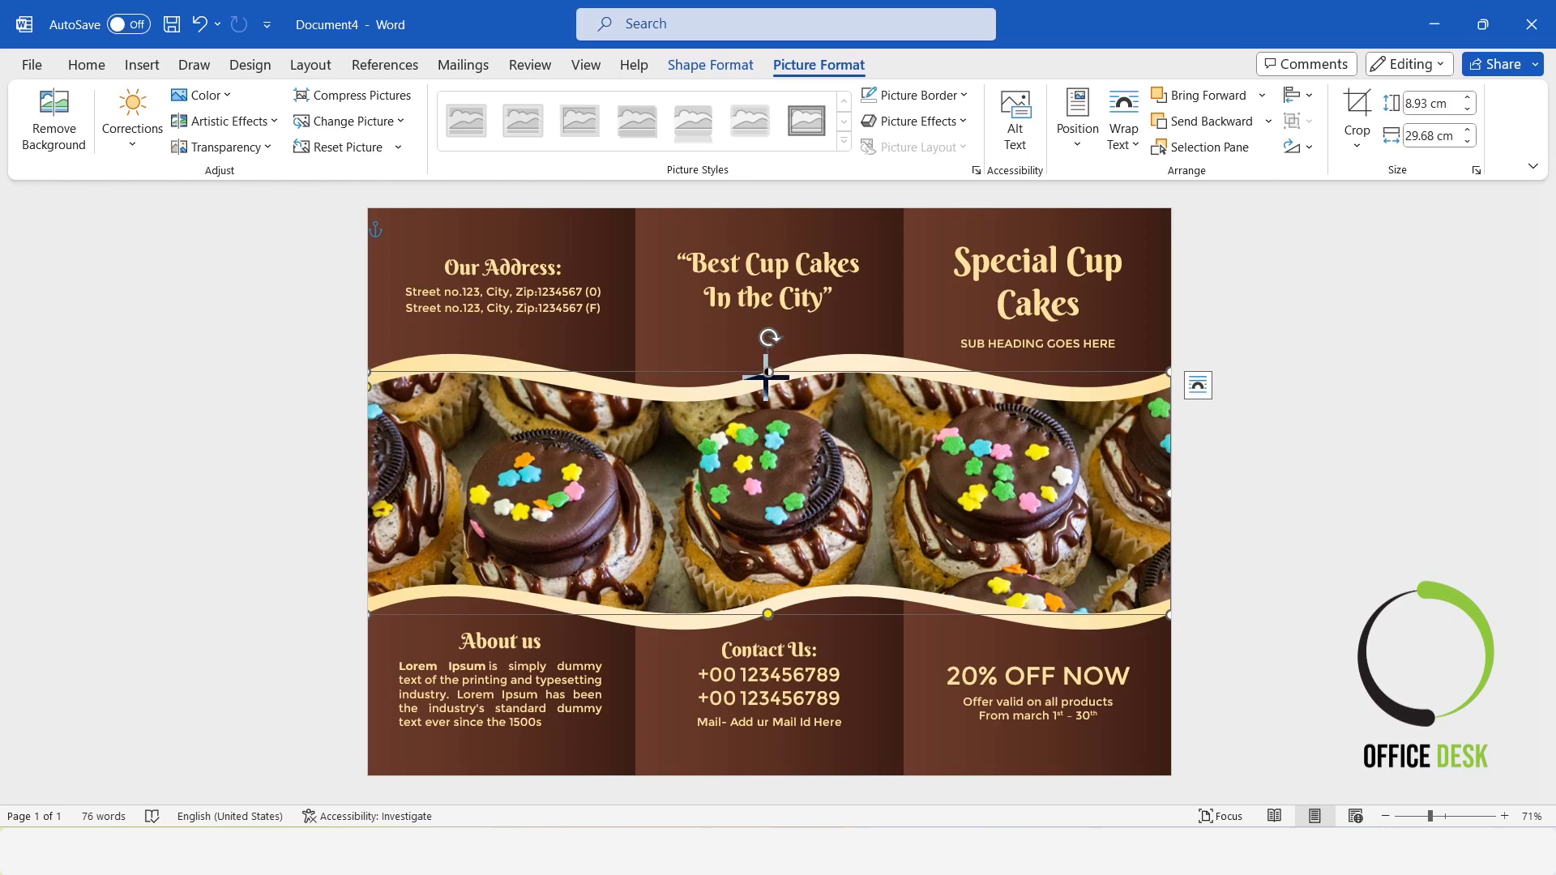
pyautogui.moveTo(766, 375); pyautogui.dragTo(766, 380)
# Crop the cupcake picture with the Fill option and shift the image down inside its wave shape.
pyautogui.click(1356, 146)
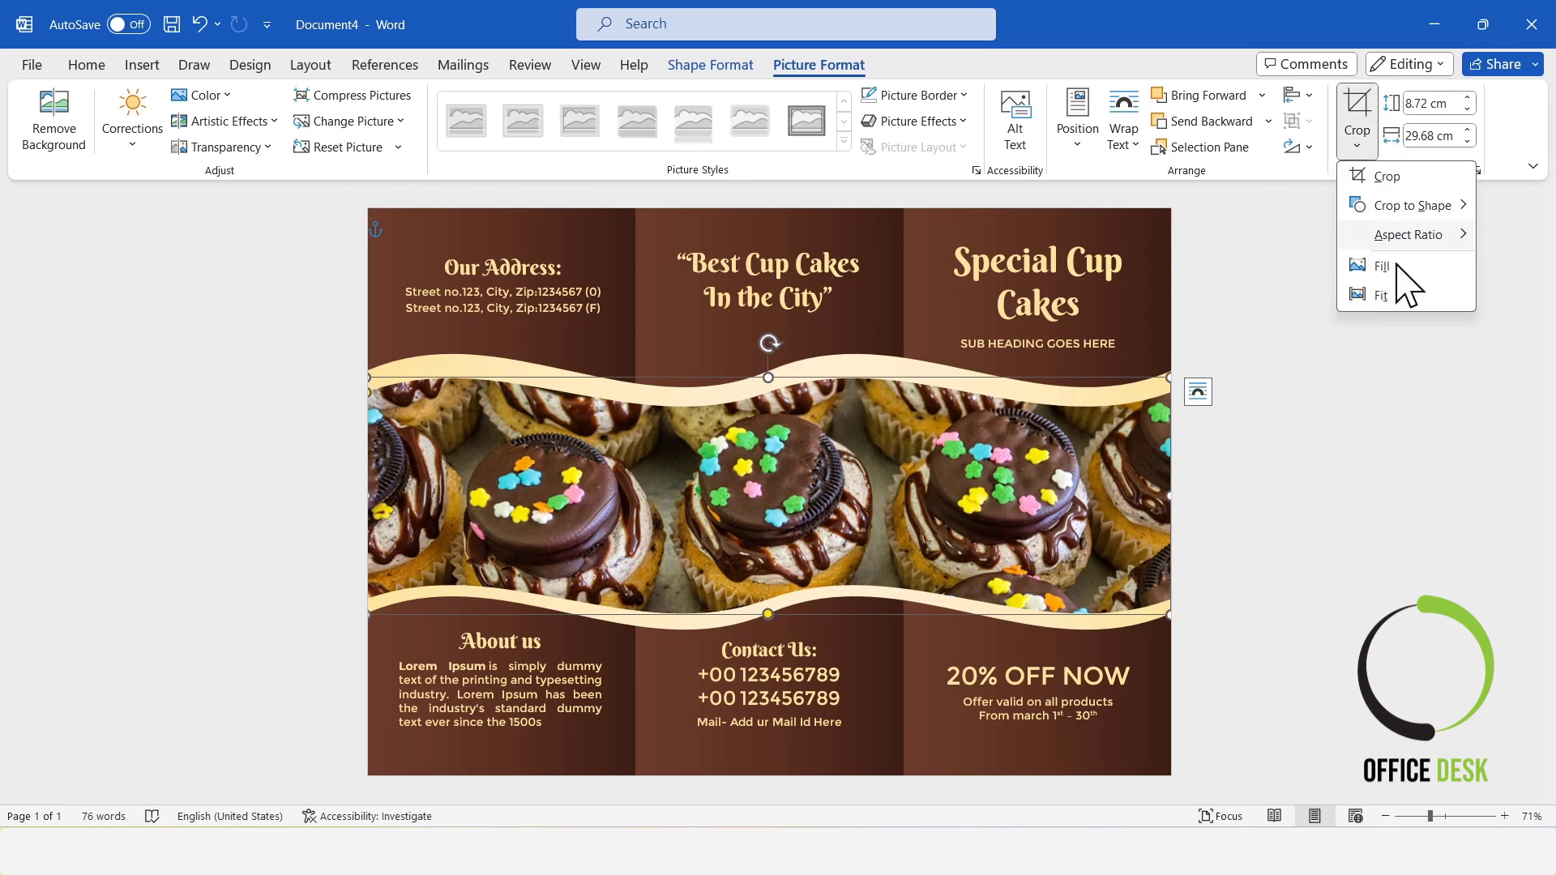
pyautogui.click(1382, 295)
pyautogui.moveTo(850, 438); pyautogui.dragTo(849, 475)
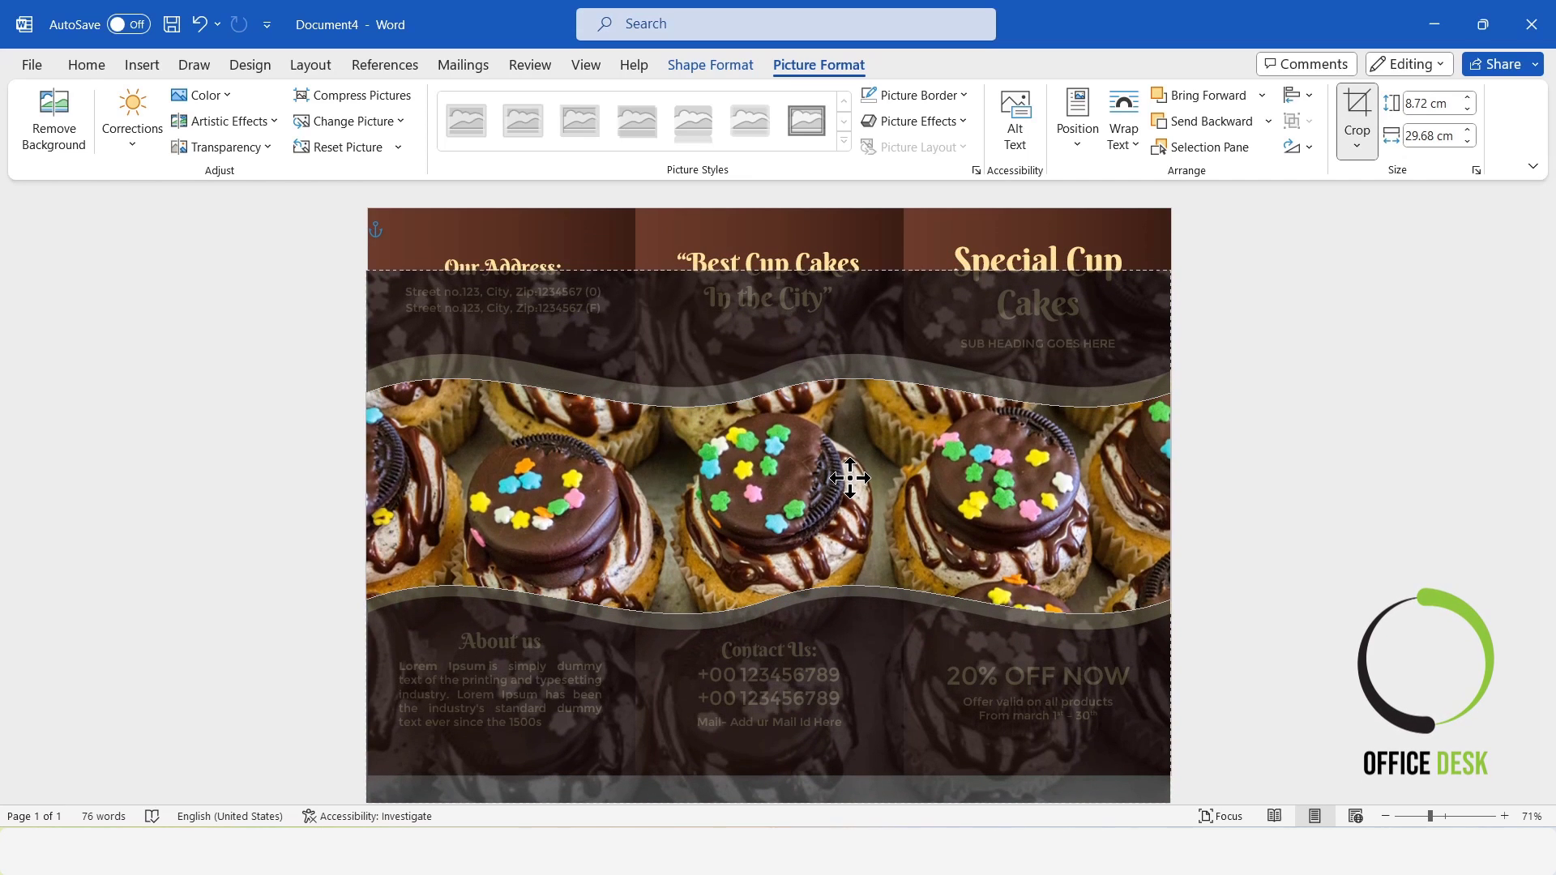
pyautogui.click(1357, 117)
pyautogui.click(1341, 318)
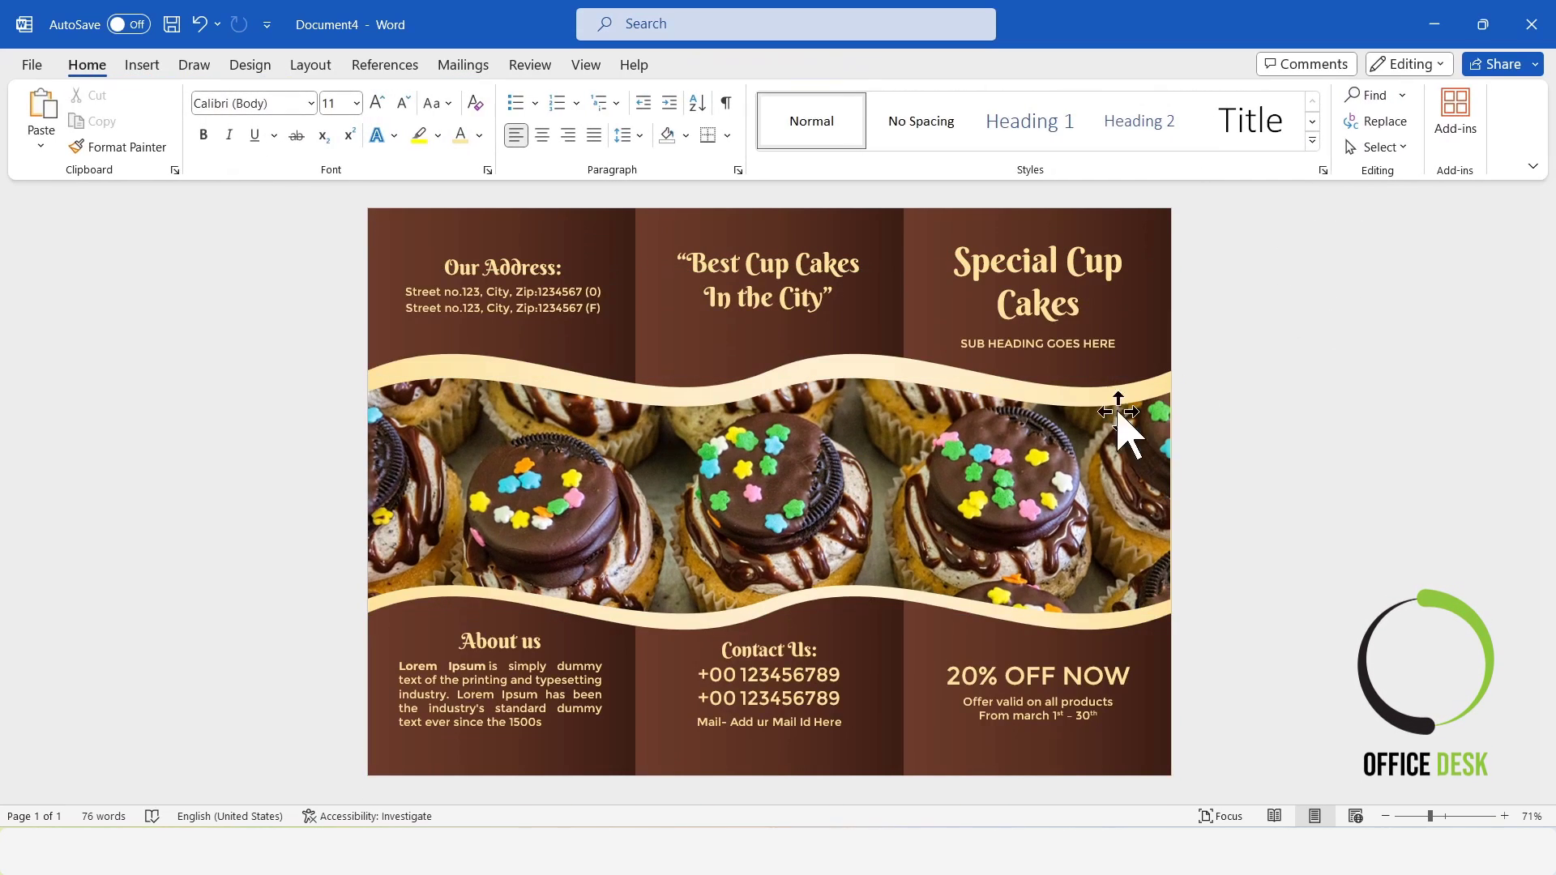
# Align the cupcake picture to the vertical middle with Align Middle.
pyautogui.click(865, 462)
pyautogui.click(1299, 94)
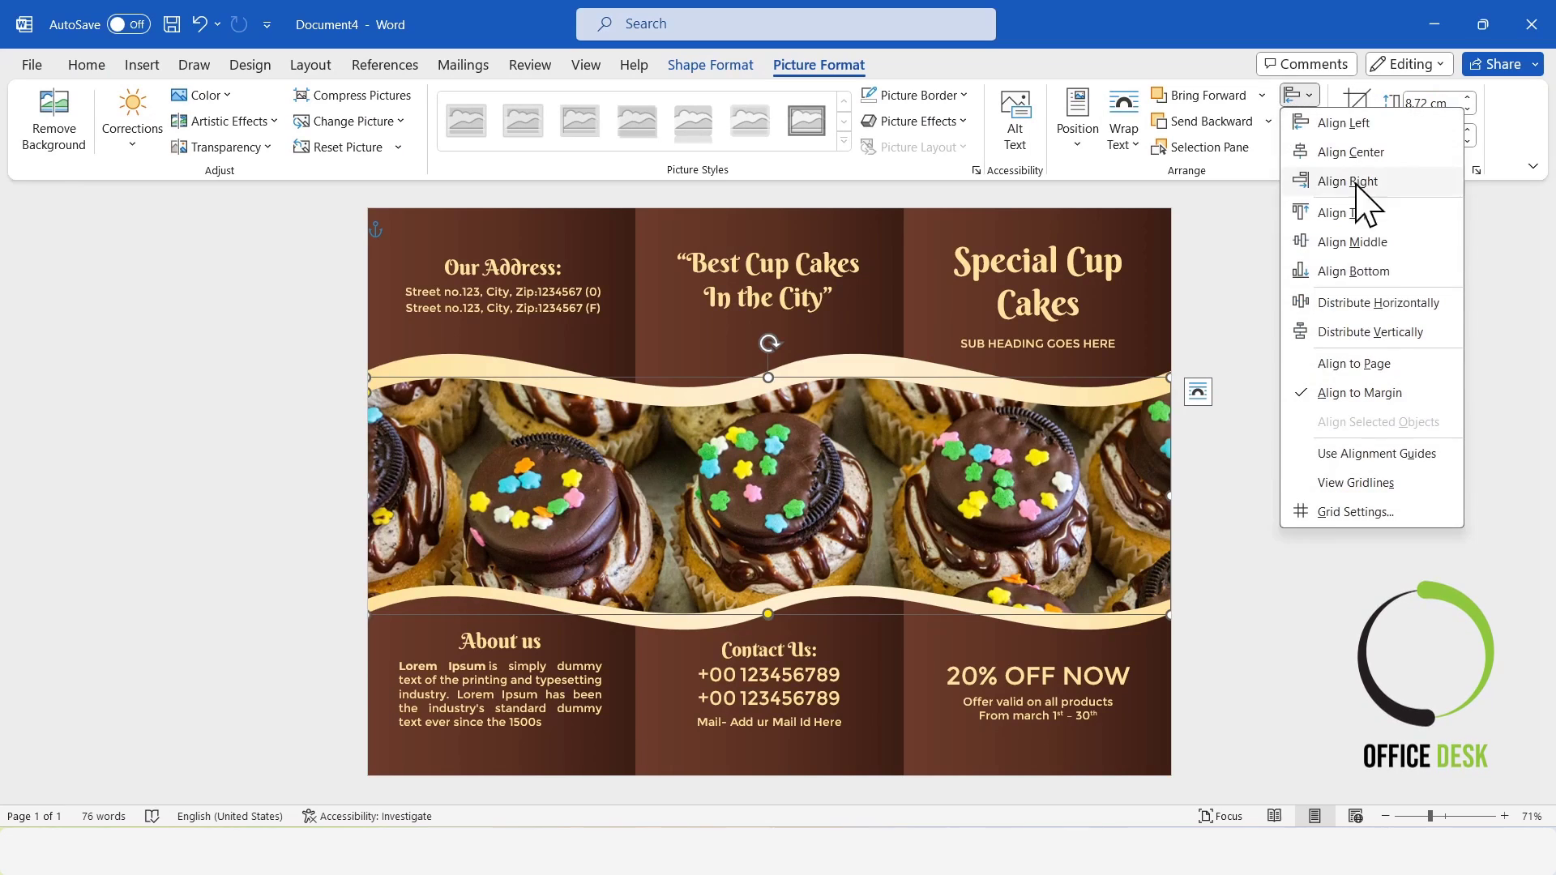
pyautogui.click(1374, 252)
pyautogui.click(1365, 410)
# Widen the cupcake picture to about 29.74 cm so it spans the full page width.
pyautogui.click(1126, 476)
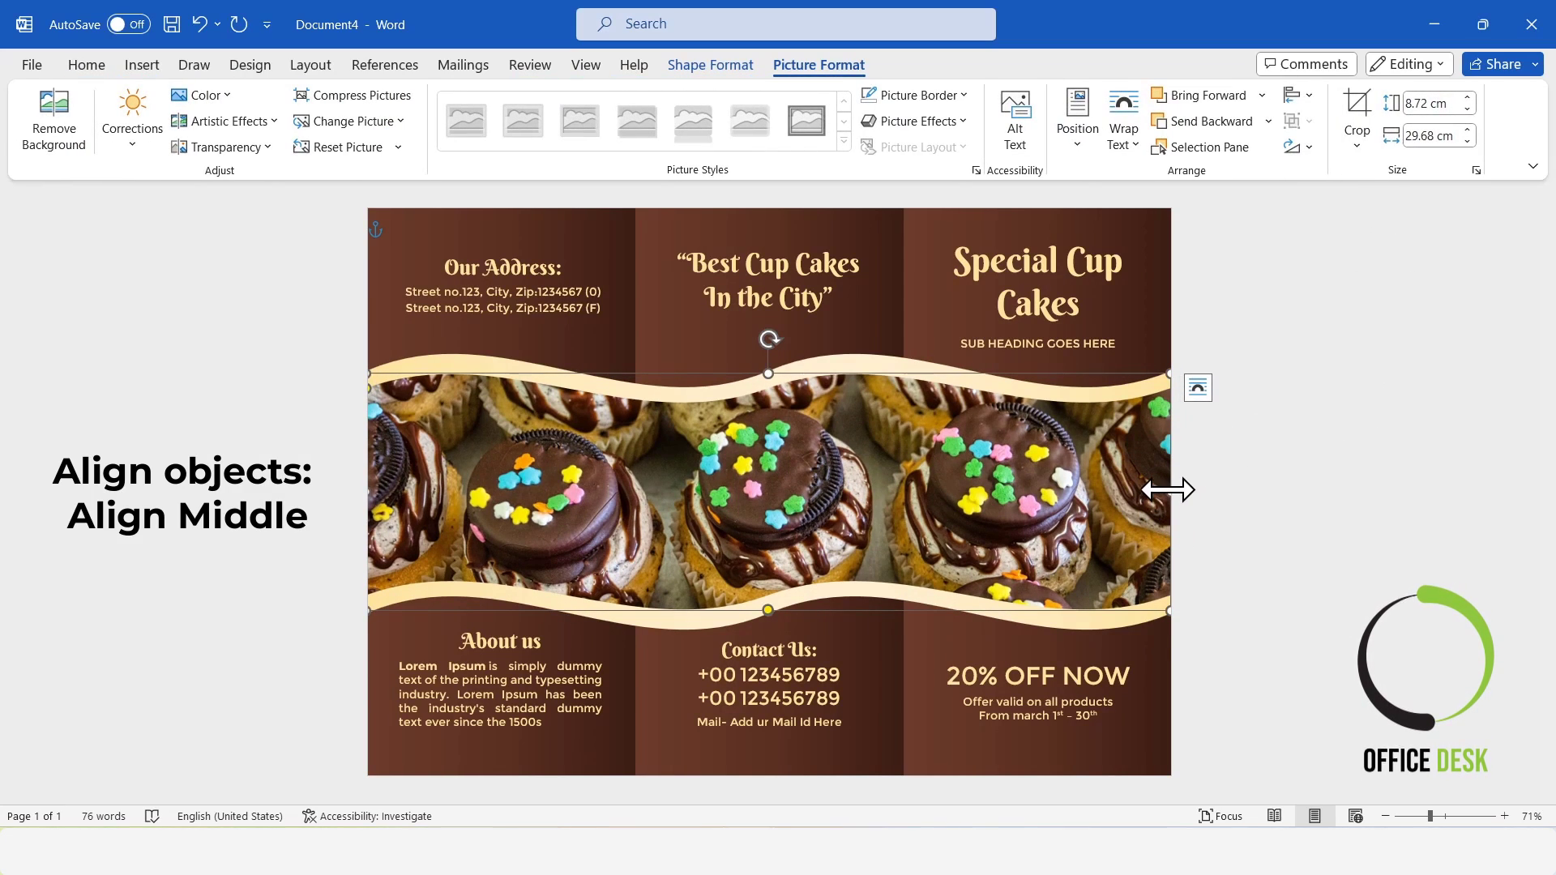
pyautogui.click(1381, 484)
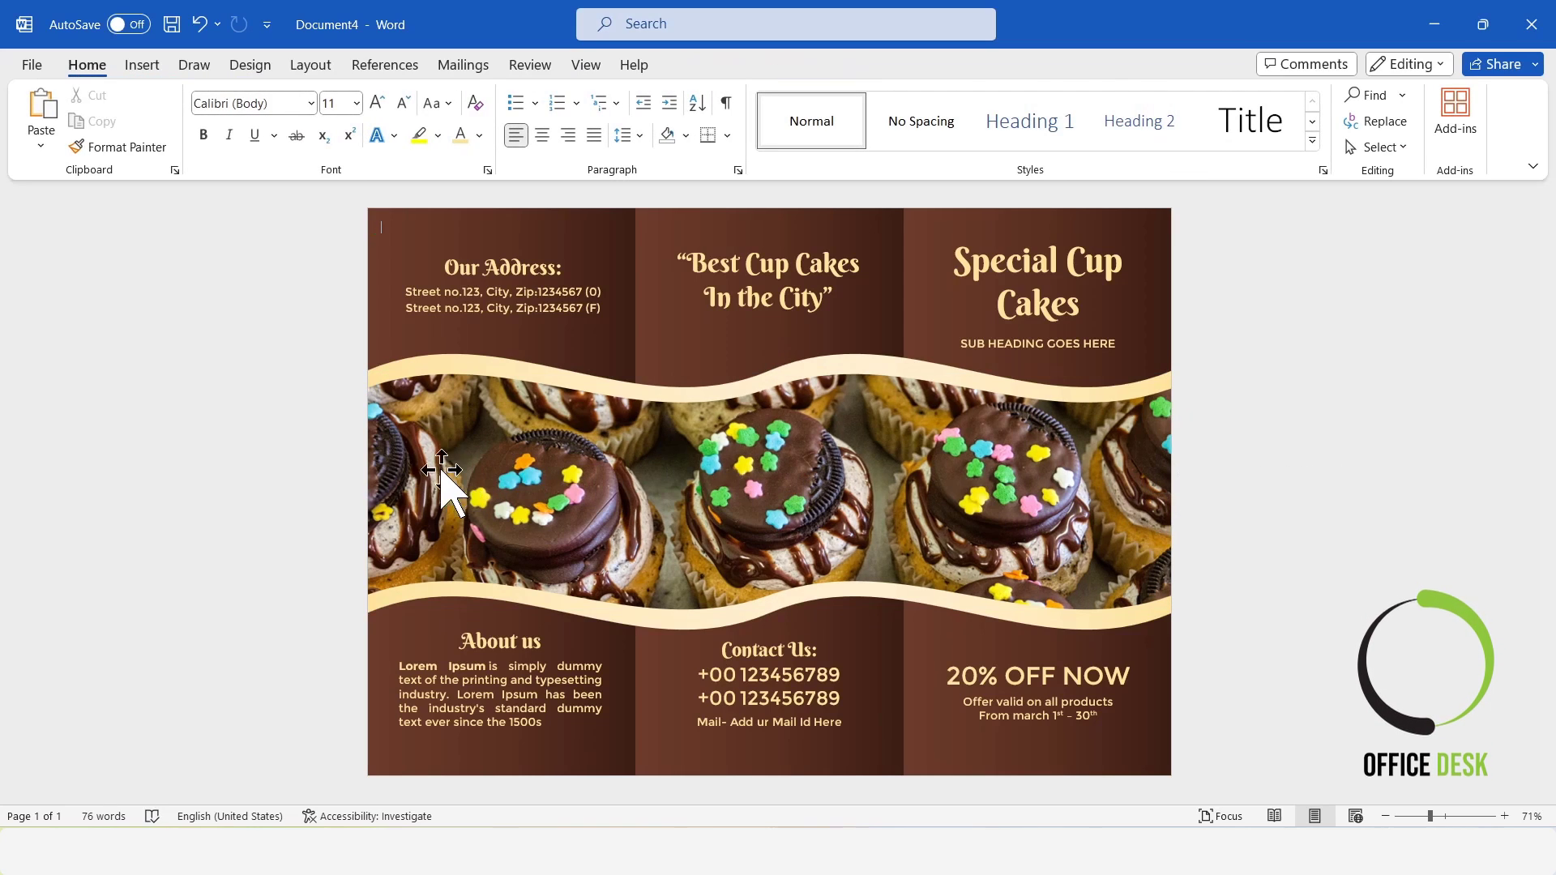
pyautogui.click(415, 494)
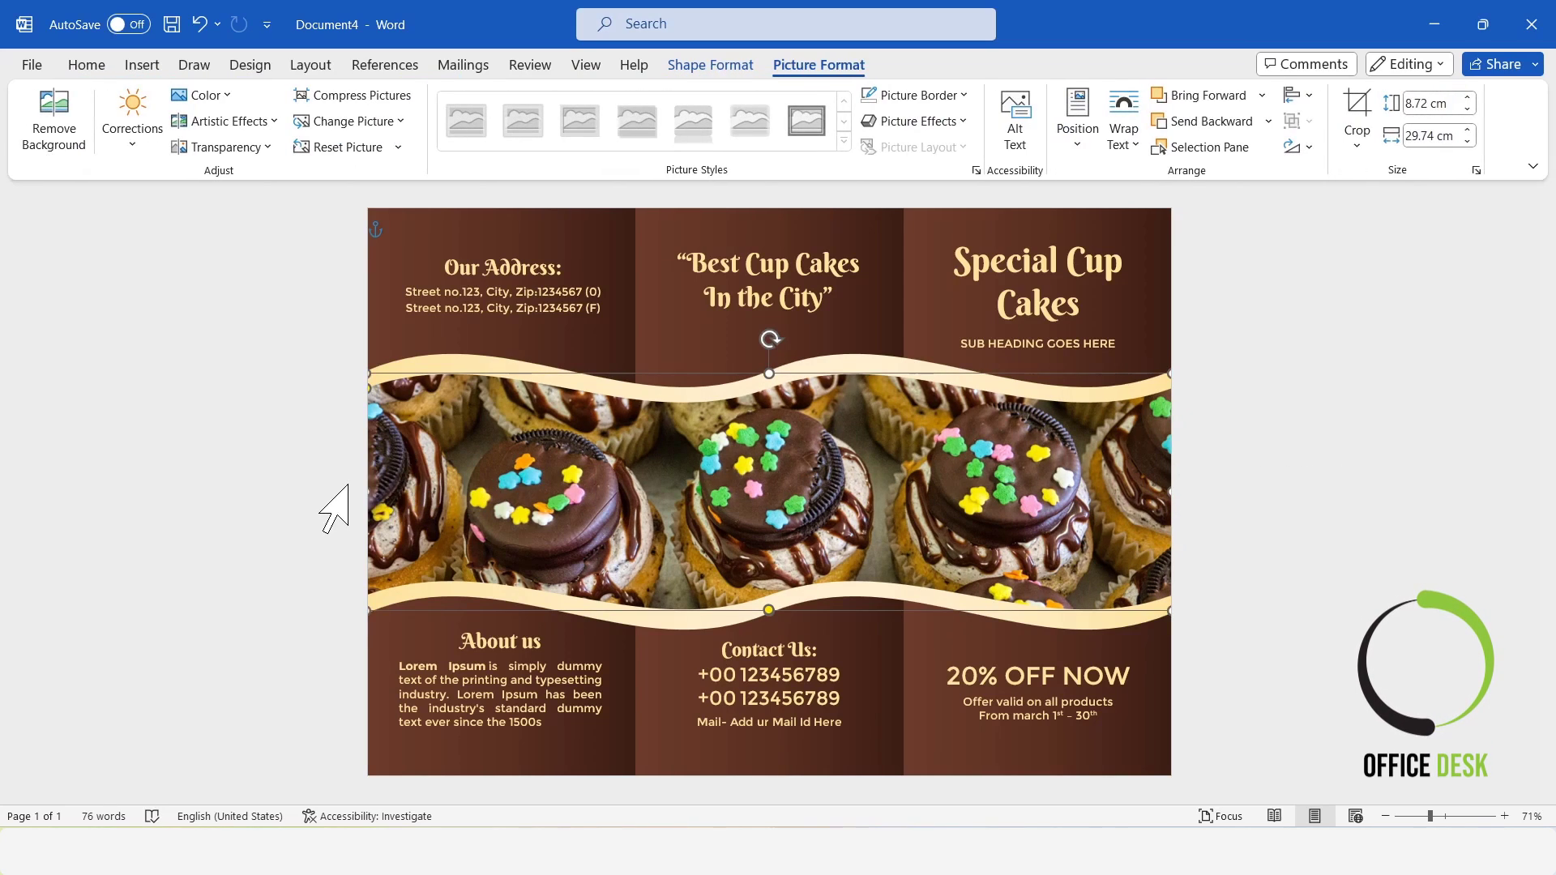
pyautogui.click(1334, 434)
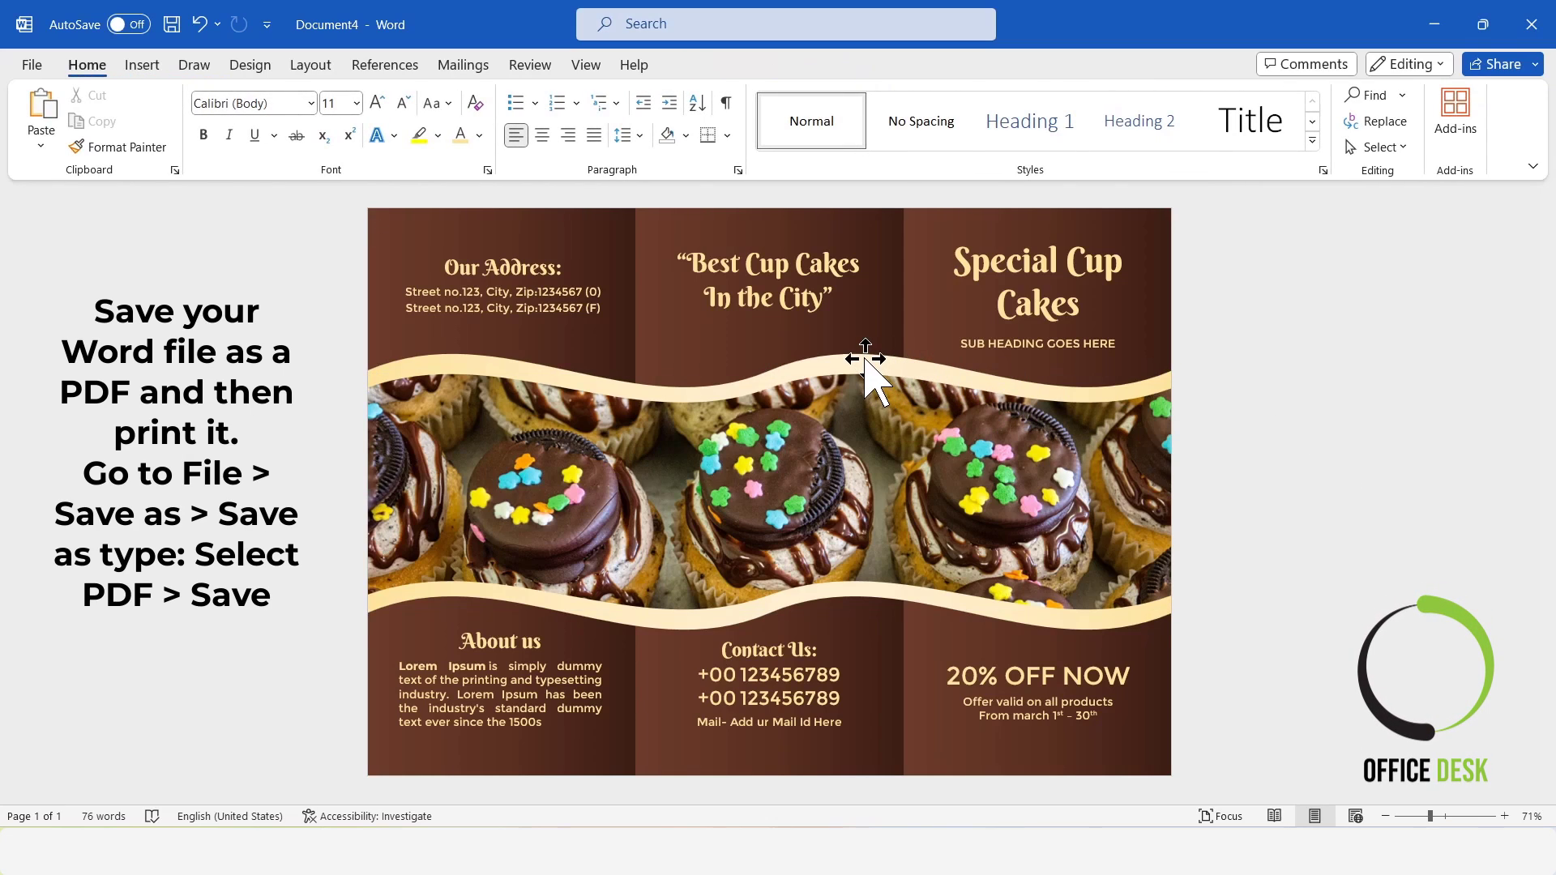
# Select the gradient wave and the cupcake picture together and nudge both slightly up.
pyautogui.click(872, 421)
pyautogui.hotkey('ctrl', 'z')
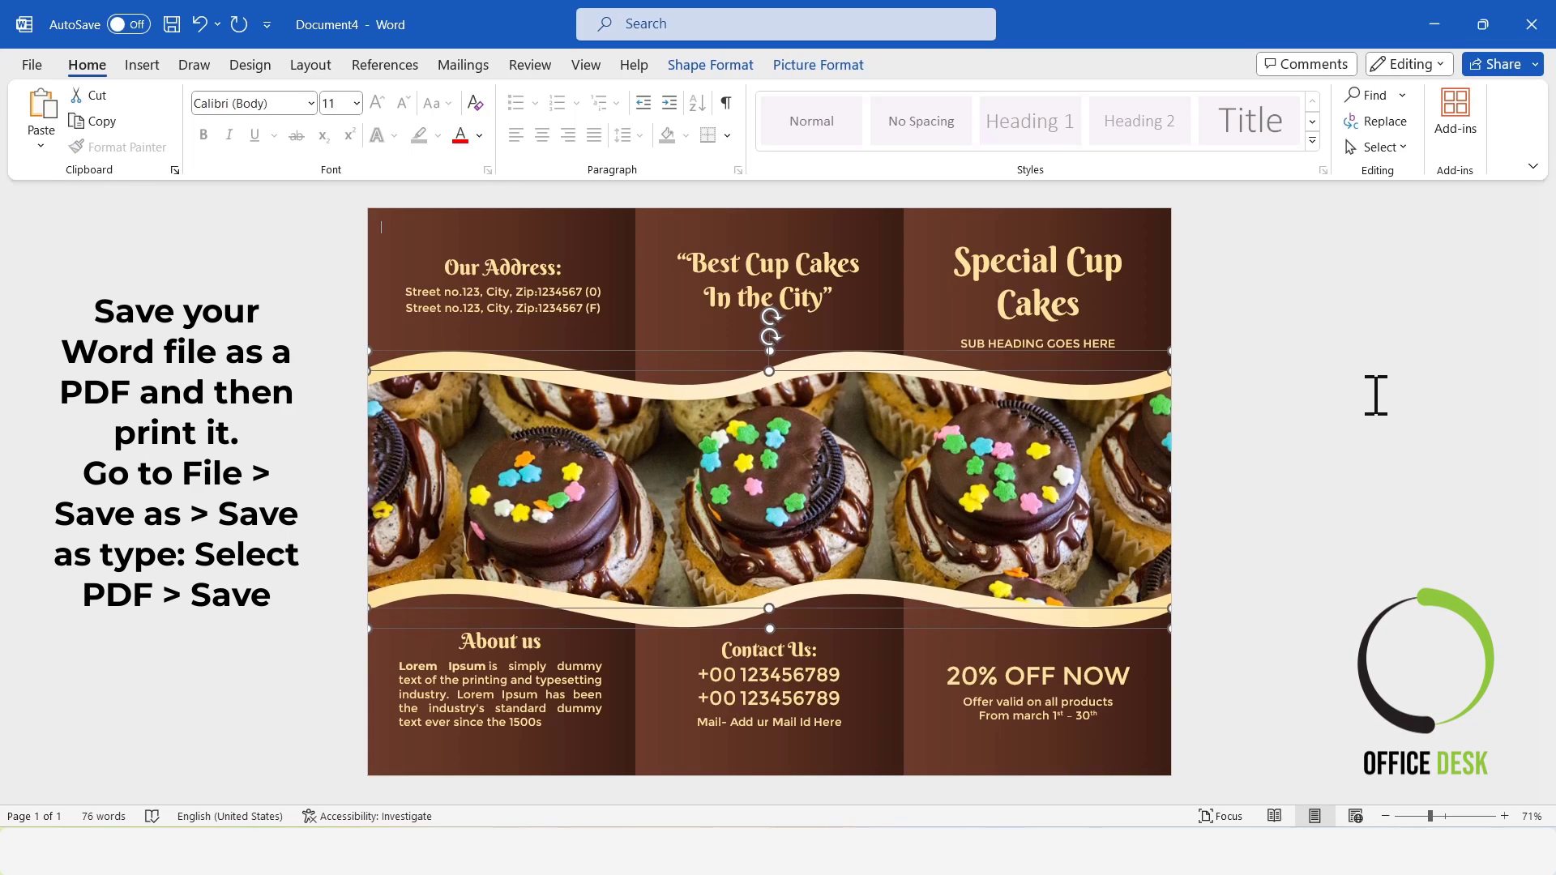
pyautogui.click(1375, 395)
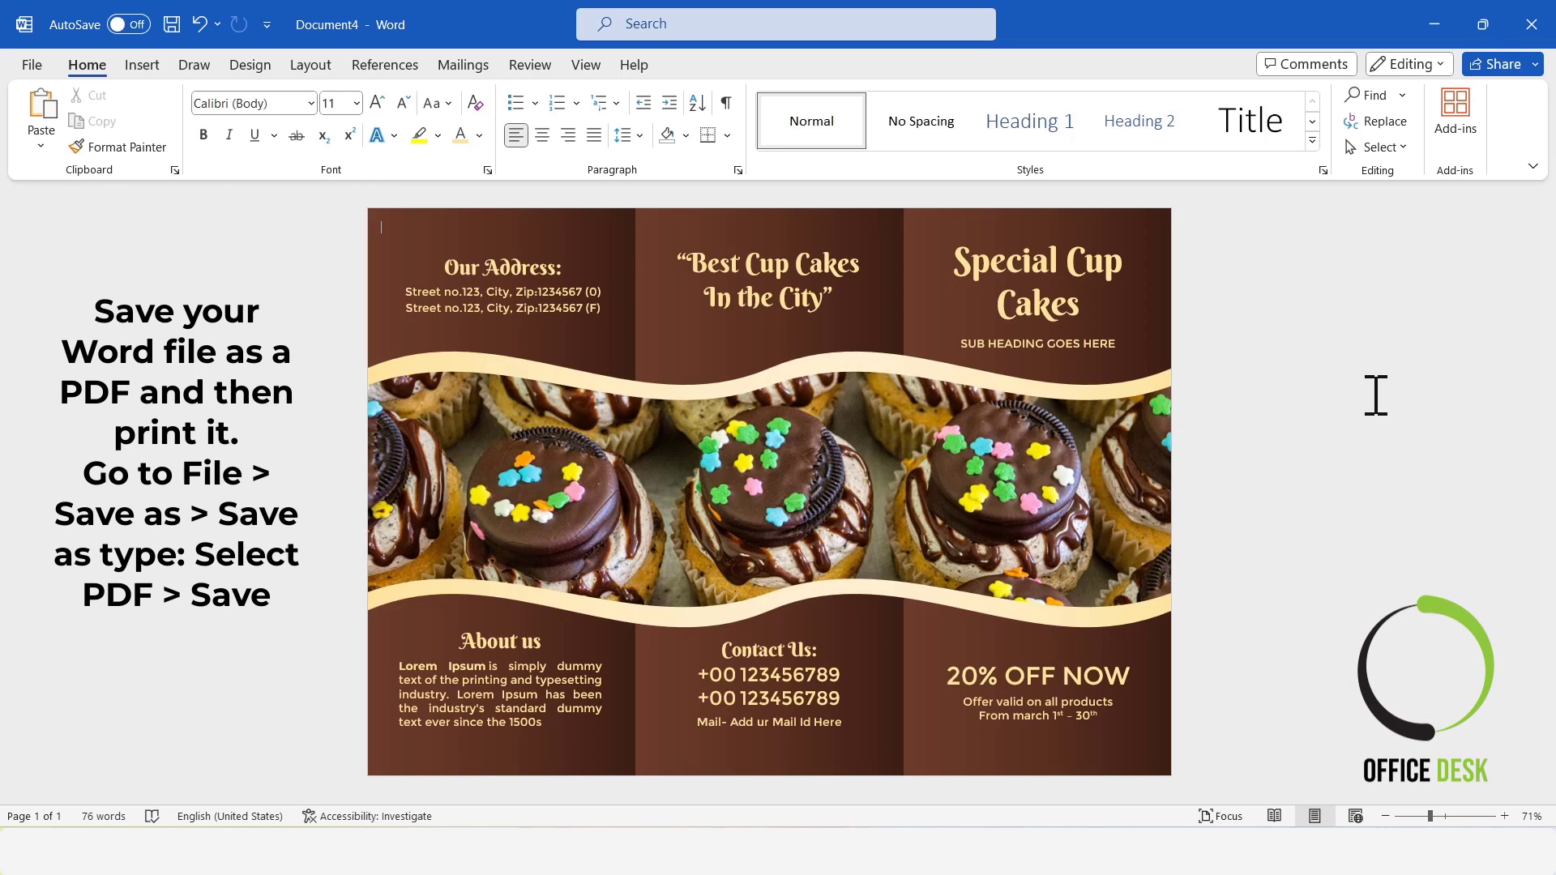
# Nudge the "SUB HEADING GOES HERE" text box slightly up, away from the wave.
pyautogui.click(1019, 345)
pyautogui.press('Up')
pyautogui.press('Up')
pyautogui.press('Up')
pyautogui.press('Up')
pyautogui.press('Up')
pyautogui.press('Up')
pyautogui.press('Up')
pyautogui.press('Up')
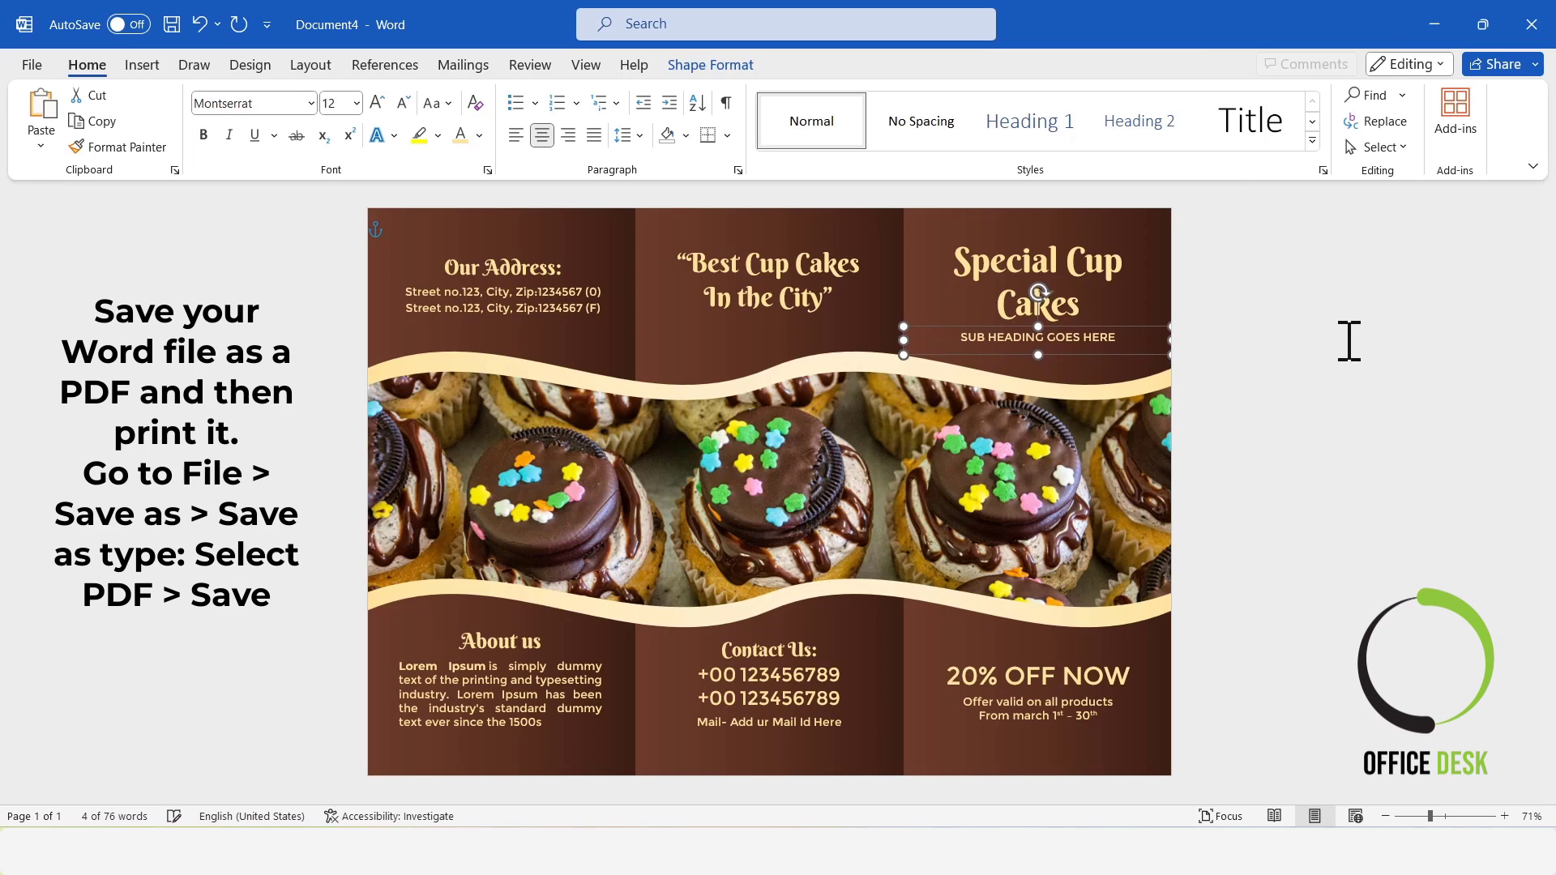
pyautogui.click(1349, 341)
# Nudge the "Special Cup Cakes" heading slightly up, away from the subheading.
pyautogui.click(1061, 316)
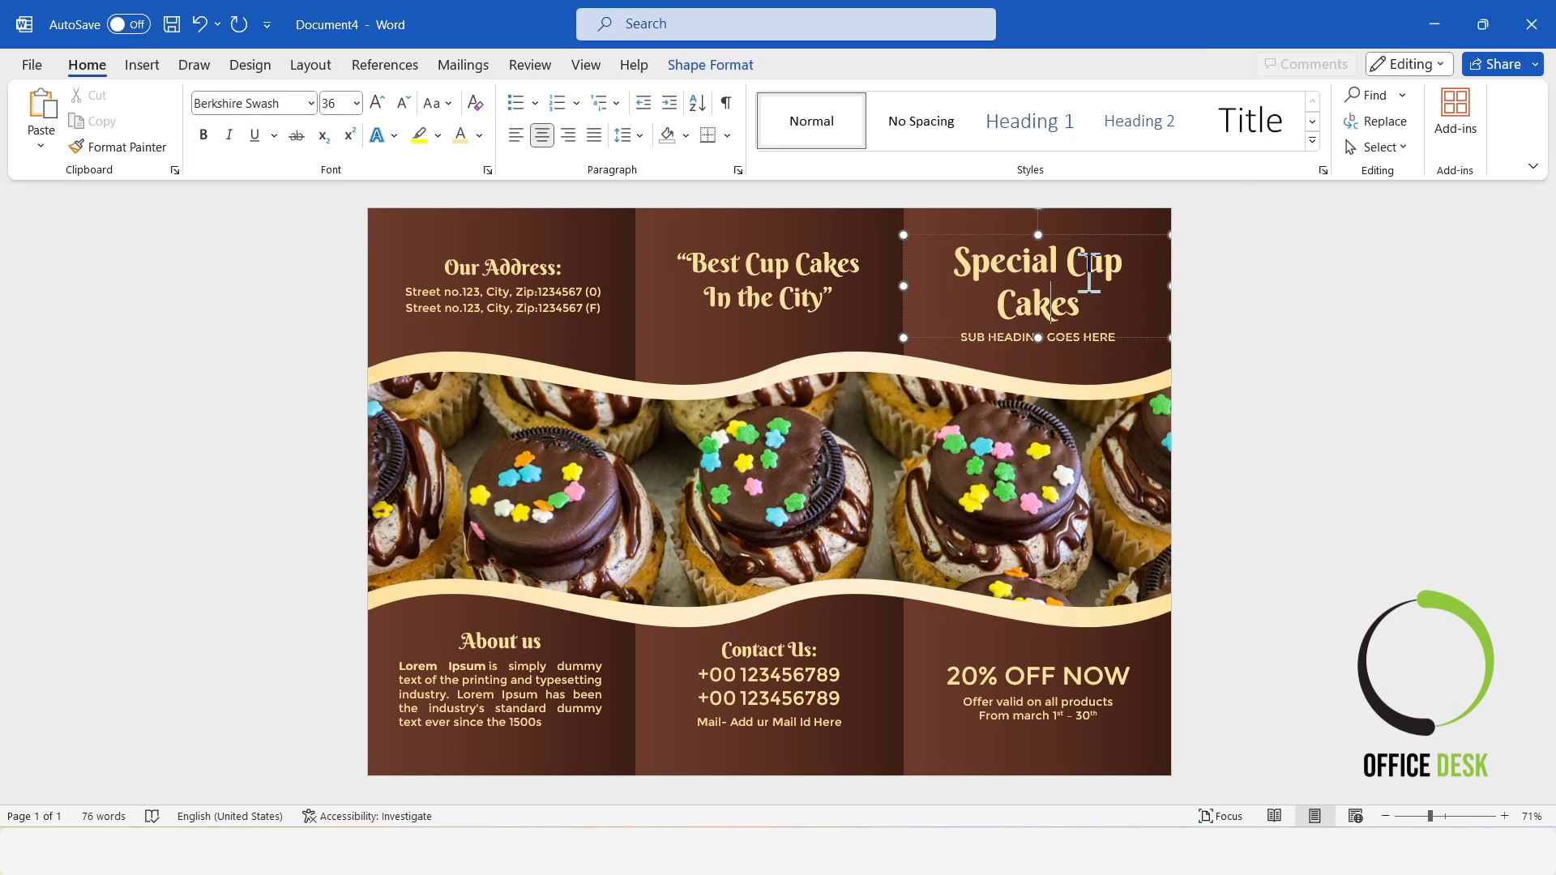
pyautogui.press('Up')
pyautogui.press('Up')
pyautogui.press('Up')
pyautogui.press('Up')
pyautogui.press('Up')
pyautogui.press('Up')
pyautogui.press('Up')
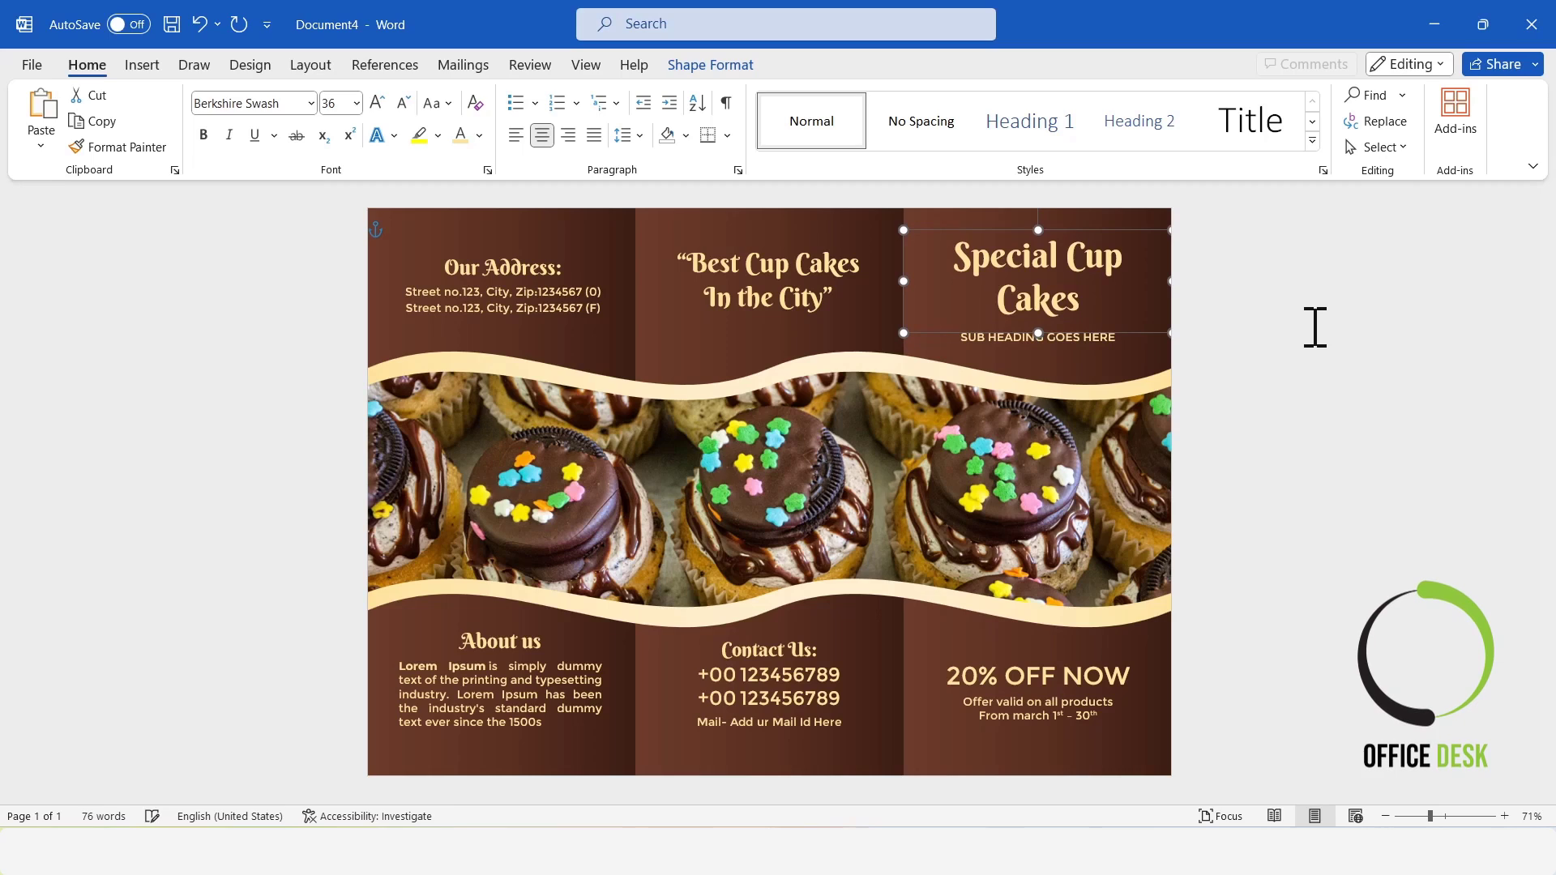
pyautogui.click(1315, 327)
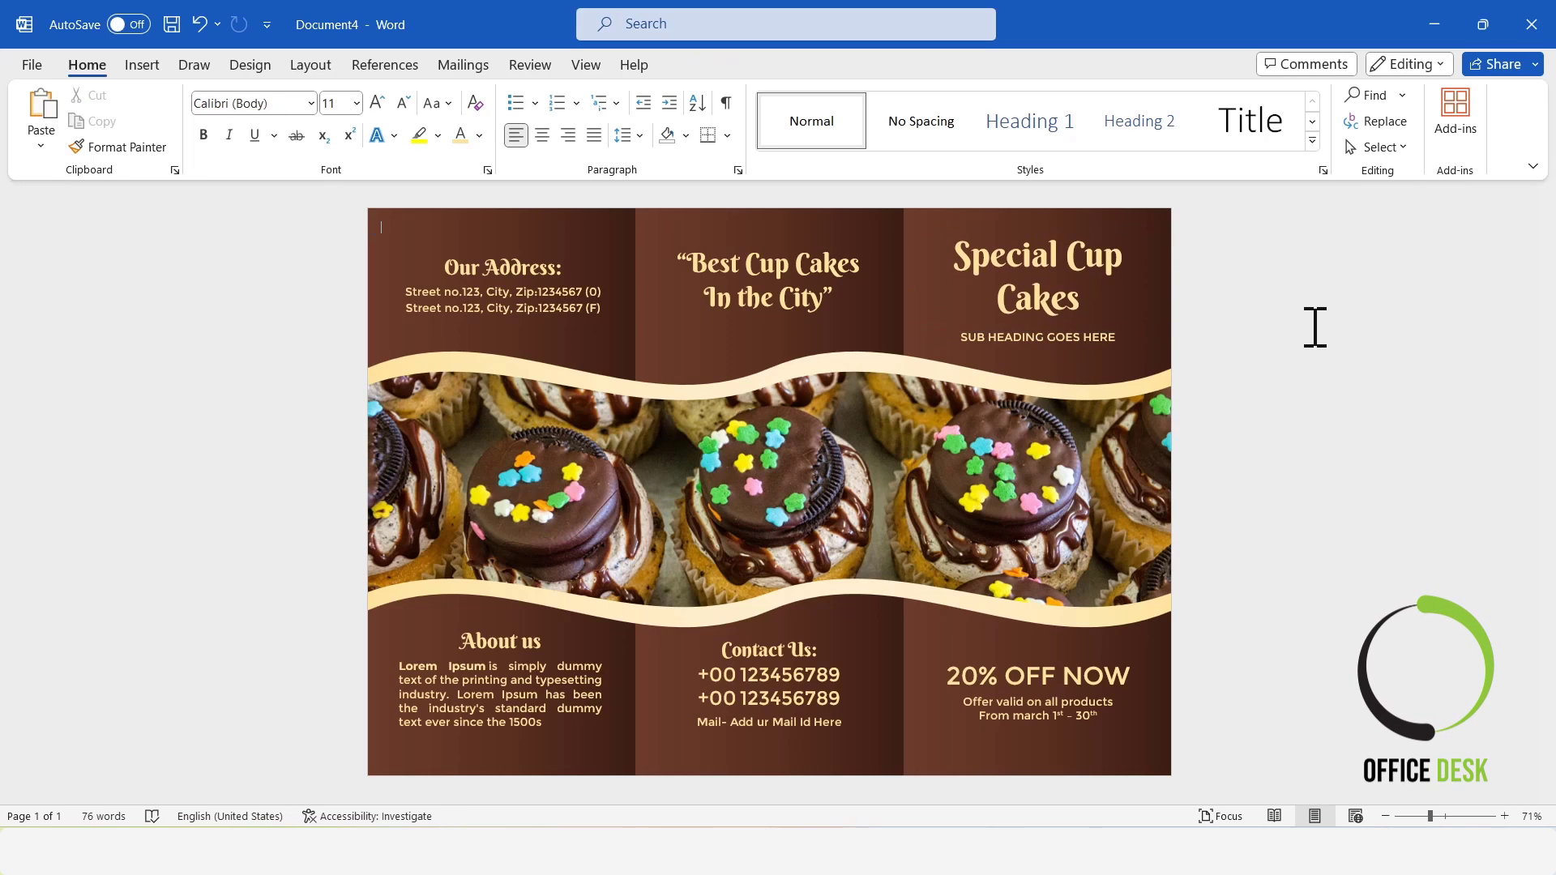
# Move the subheading and the "Special Cup Cakes" heading slightly down to rebalance the front panel.
pyautogui.click(1067, 333)
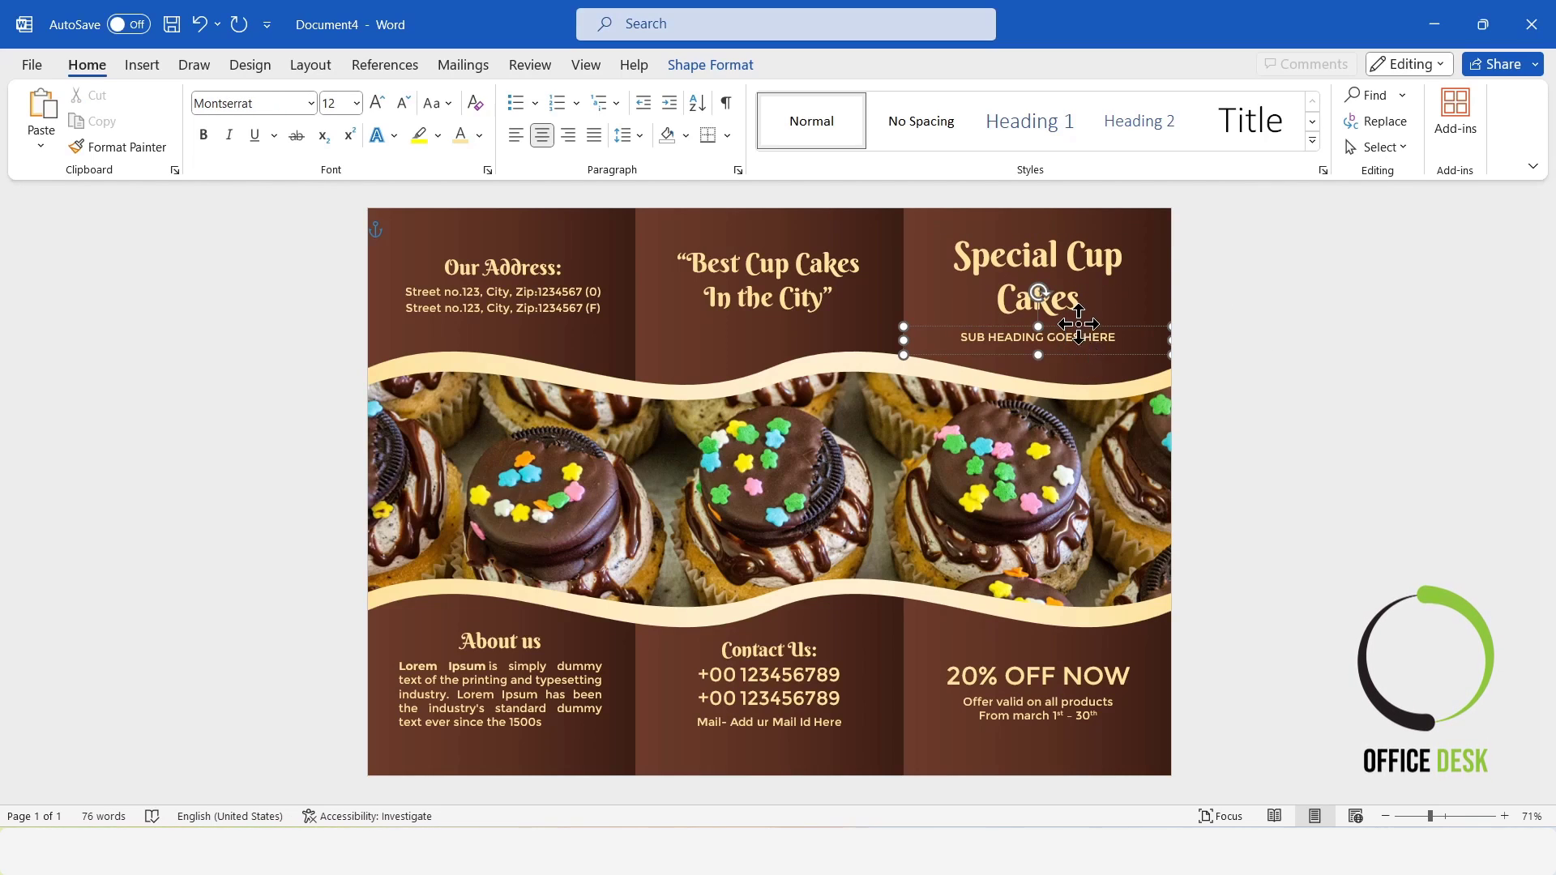
pyautogui.click(1281, 326)
pyautogui.click(1082, 239)
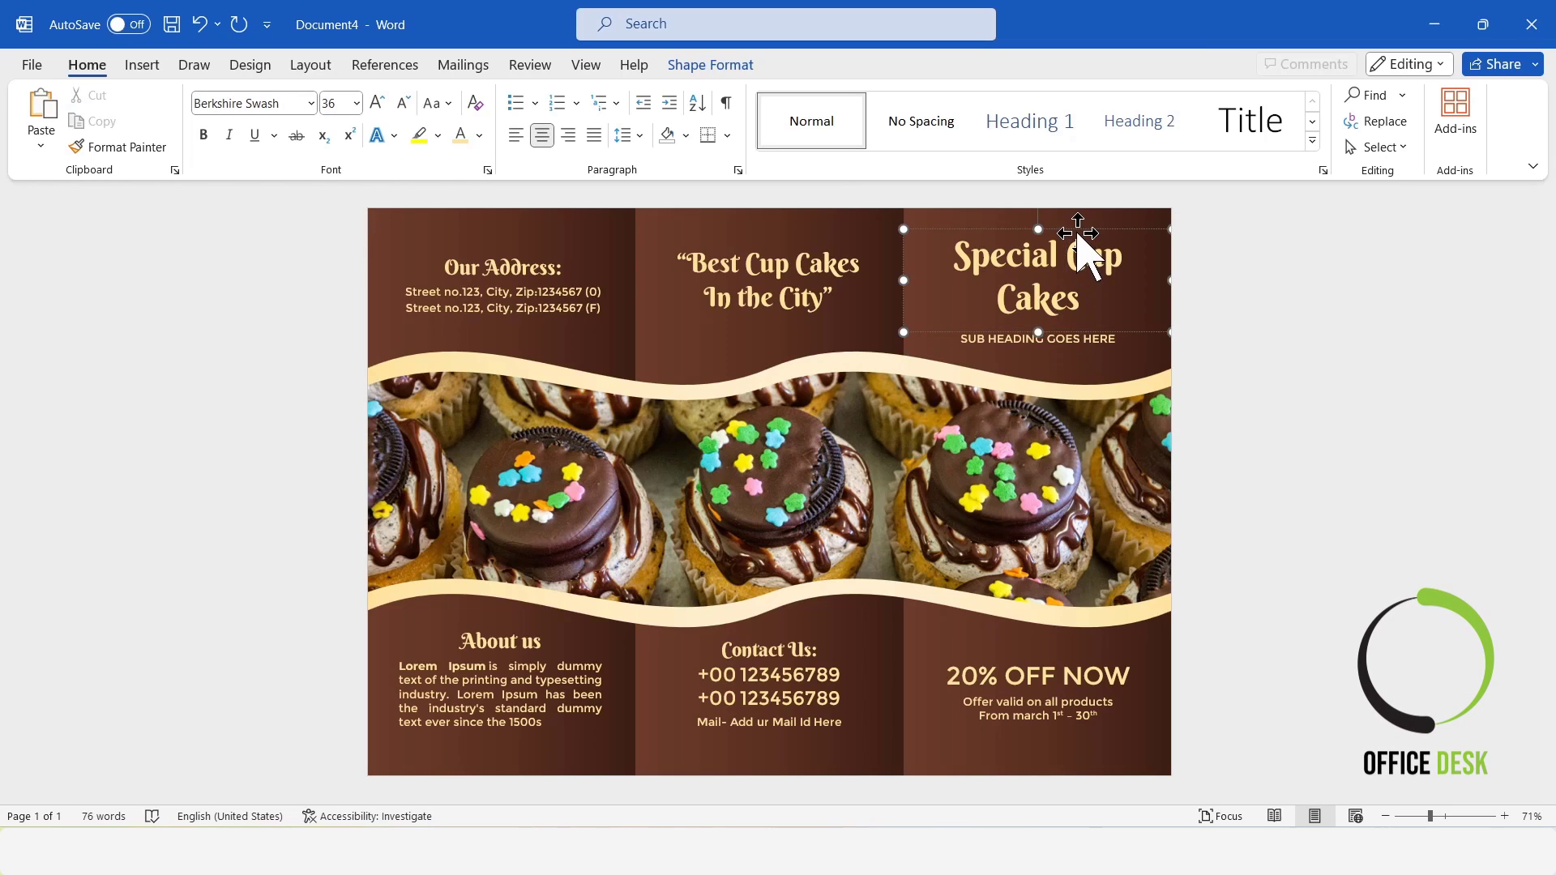
pyautogui.click(1321, 348)
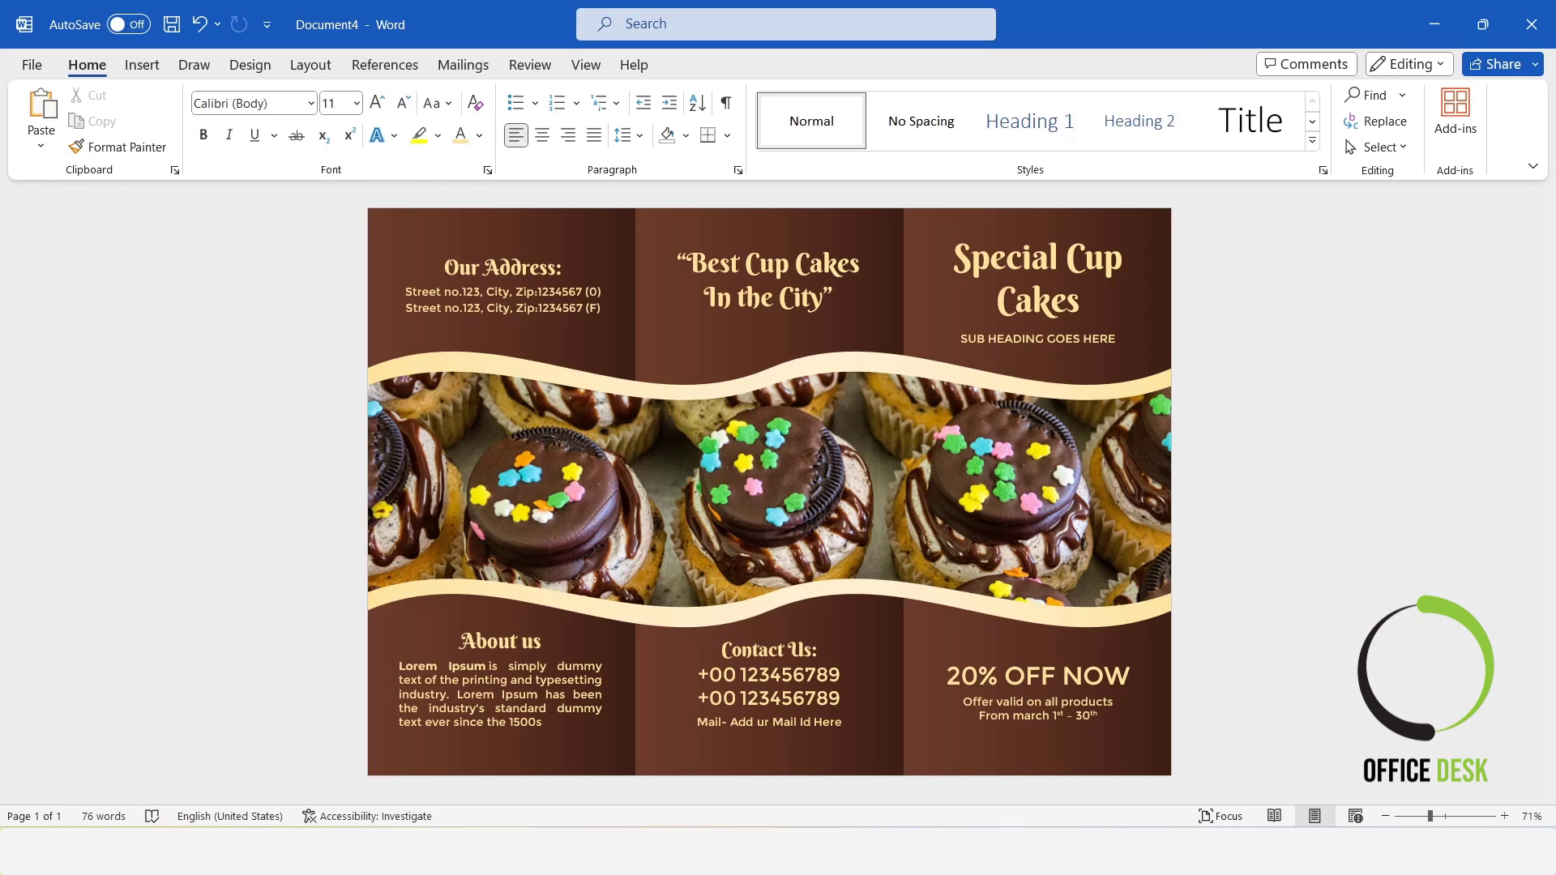
# Fine-tune the subheading's vertical position so it sits slightly closer to the "Special Cup Cakes" heading.
pyautogui.click(1071, 339)
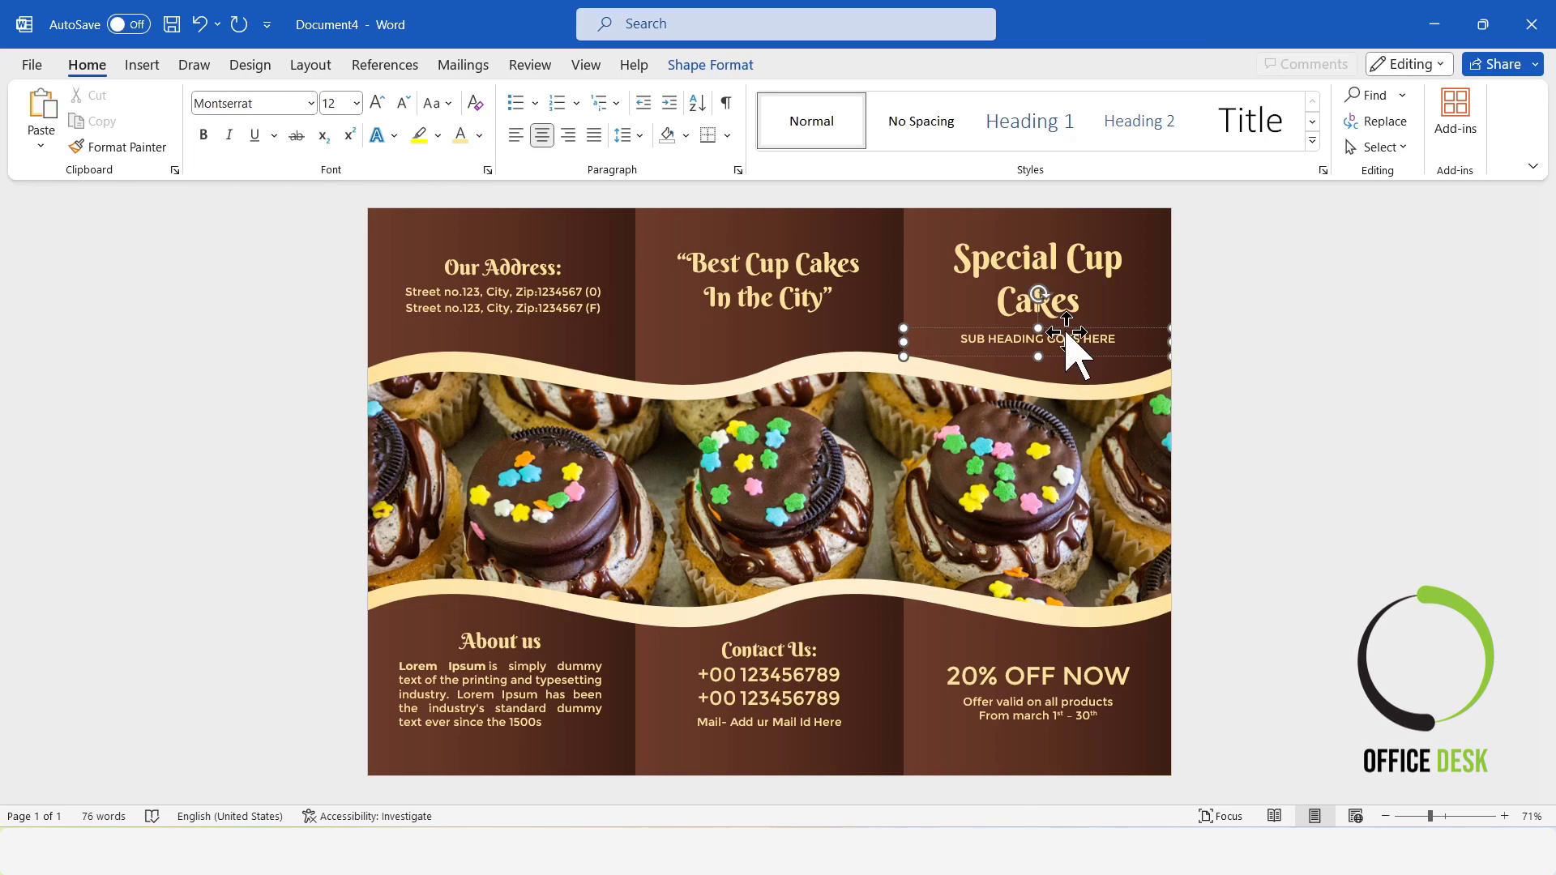
pyautogui.click(1338, 351)
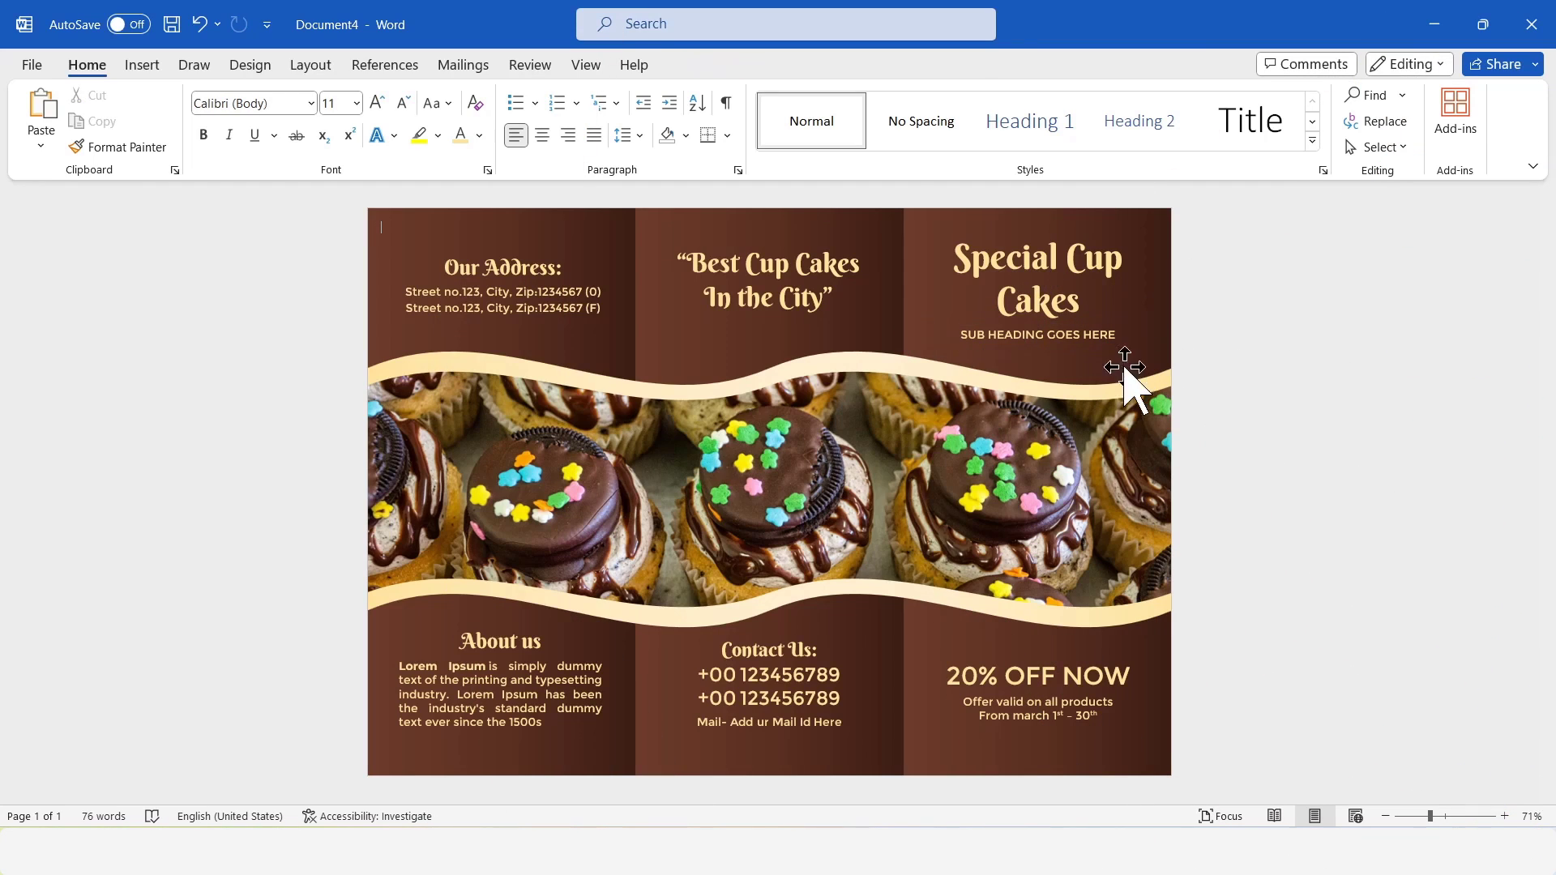
pyautogui.click(1084, 333)
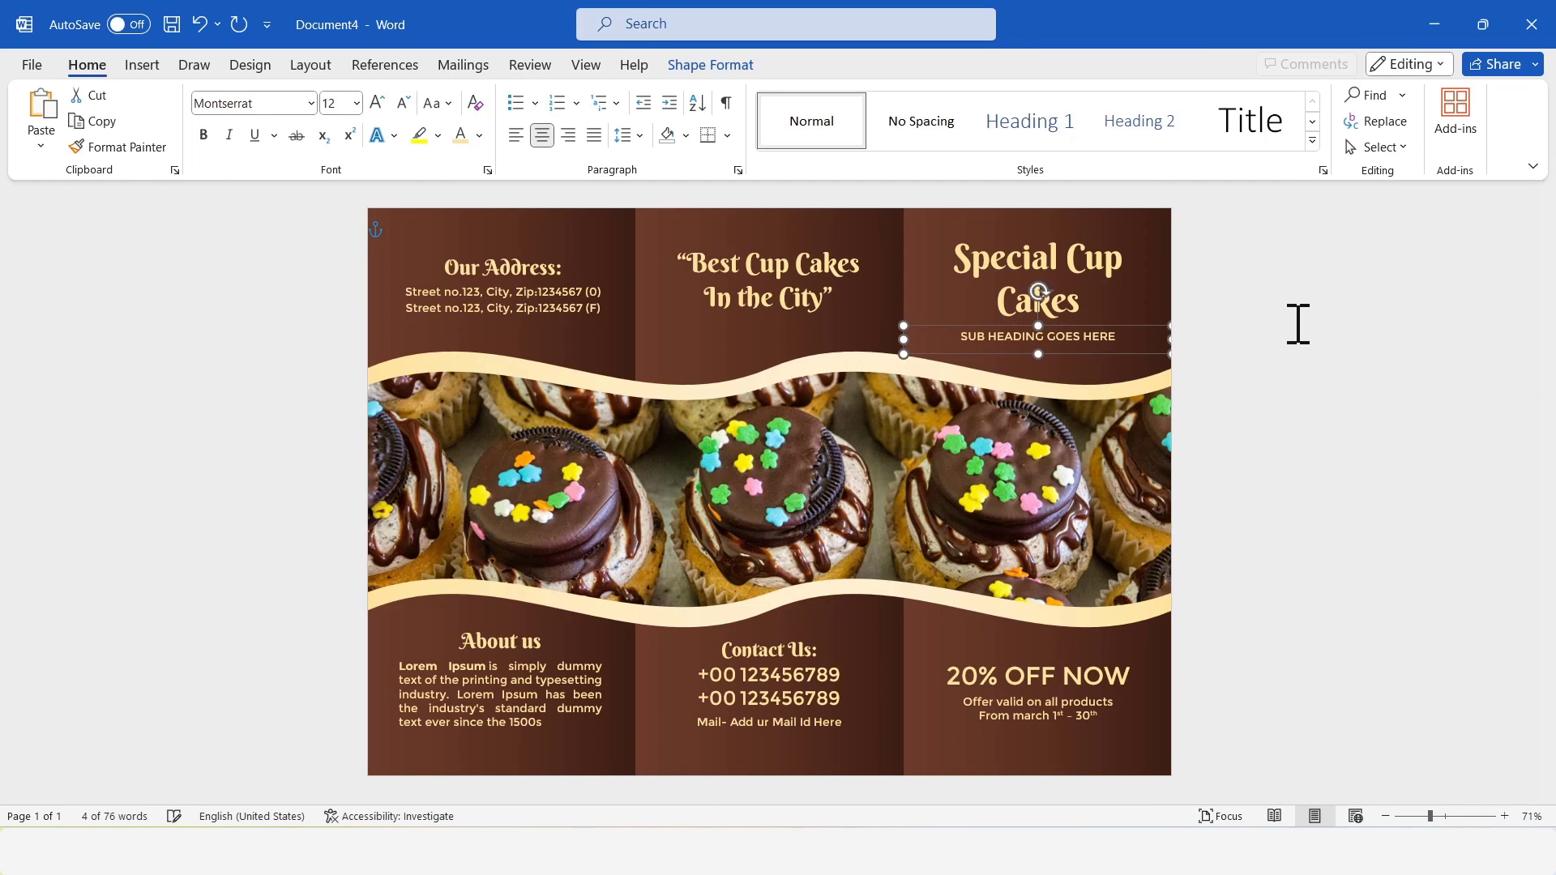